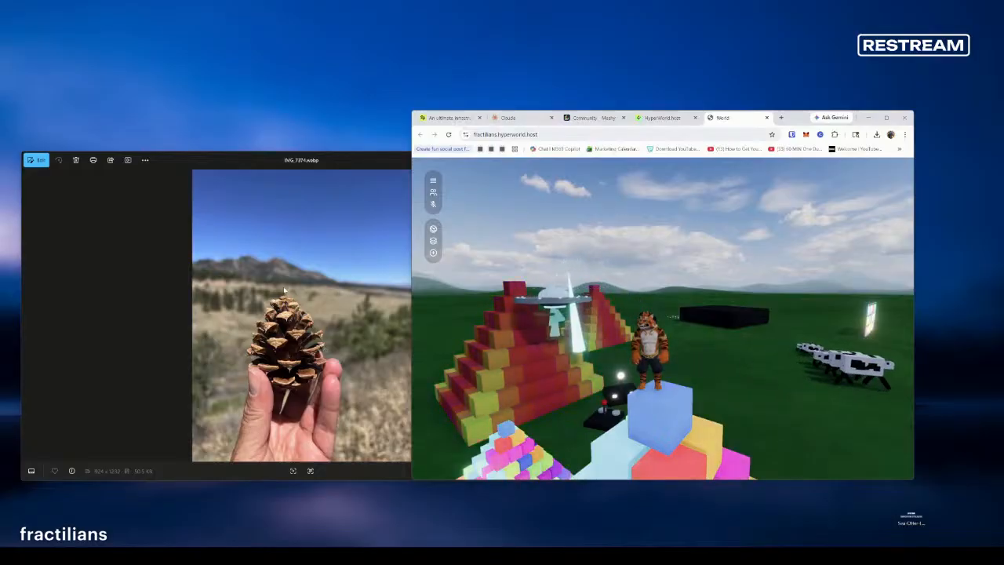
Step: Narrow the IMG_7374 pinecone photo window and move it up so it sits beside the browser showing the virtual world
{"action": "left_click", "coordinate": [375, 159]}
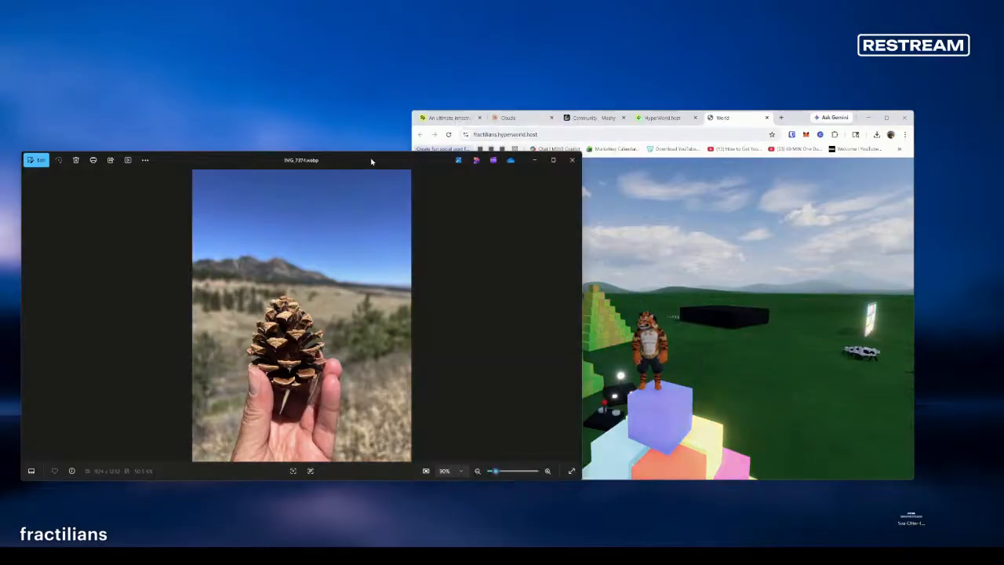
{"action": "left_click", "coordinate": [737, 127]}
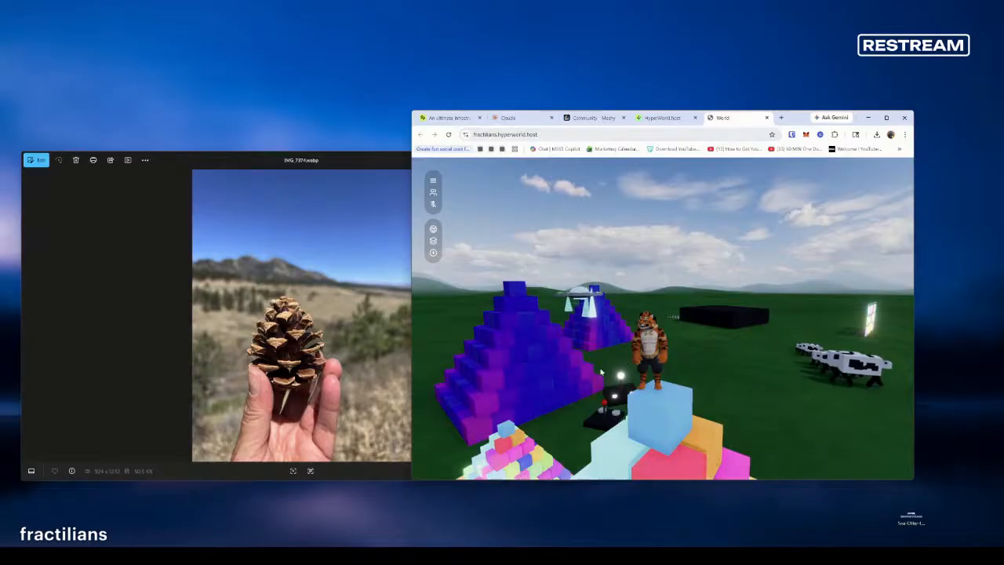
{"action": "left_click", "coordinate": [378, 161]}
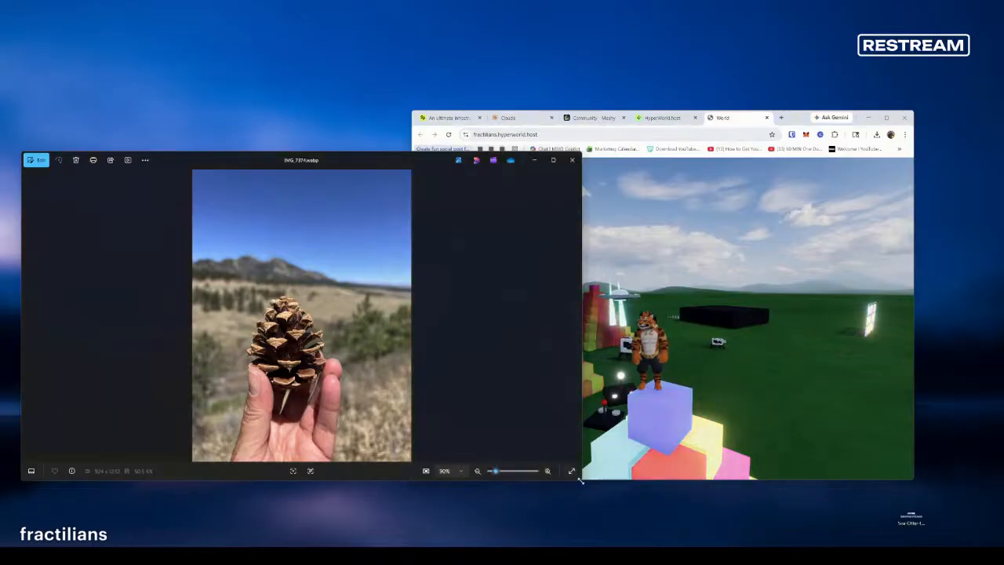
{"action": "left_click_drag", "start_coordinate": [581, 478], "coordinate": [411, 477]}
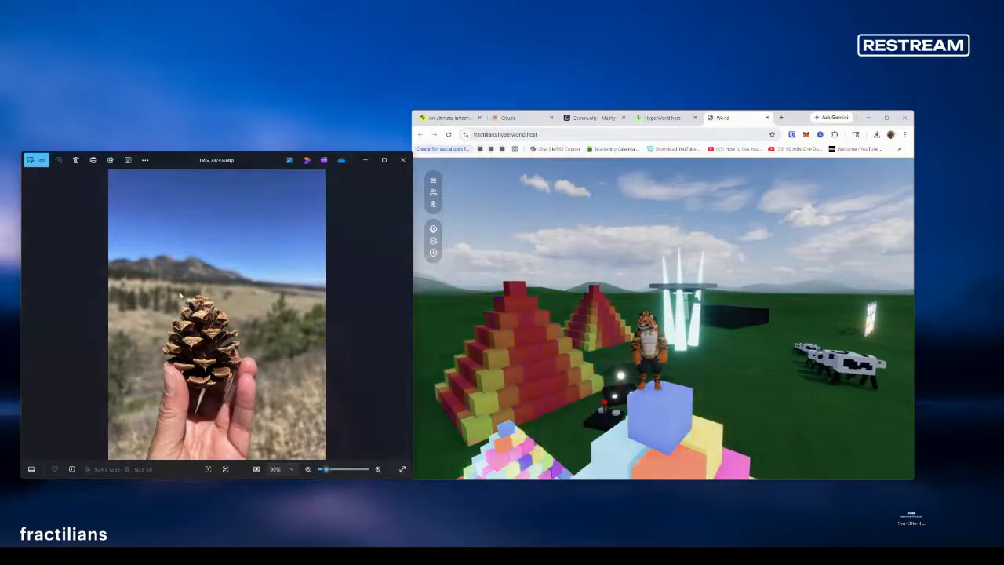
{"action": "left_click_drag", "start_coordinate": [272, 159], "coordinate": [272, 137]}
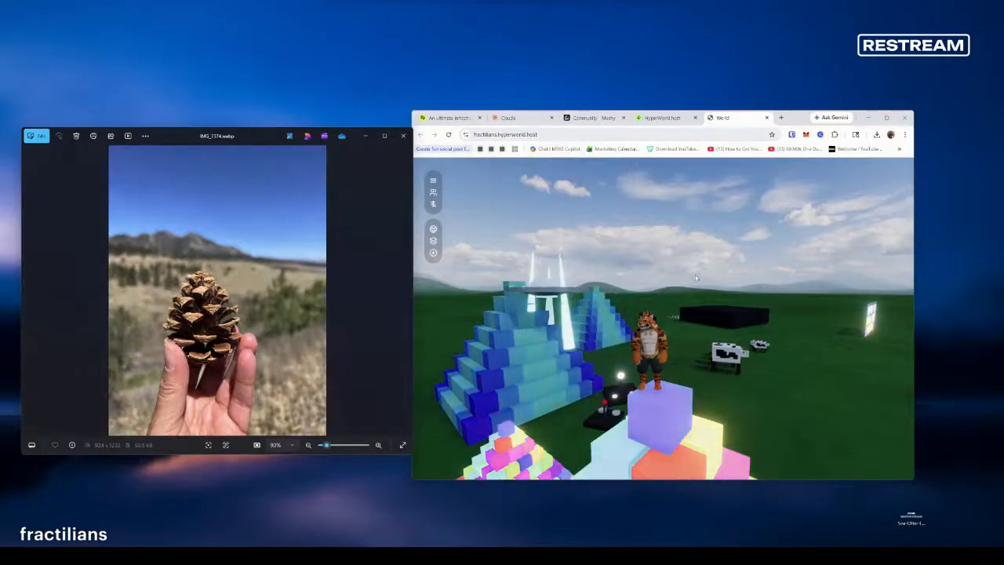
{"action": "left_click", "coordinate": [549, 298]}
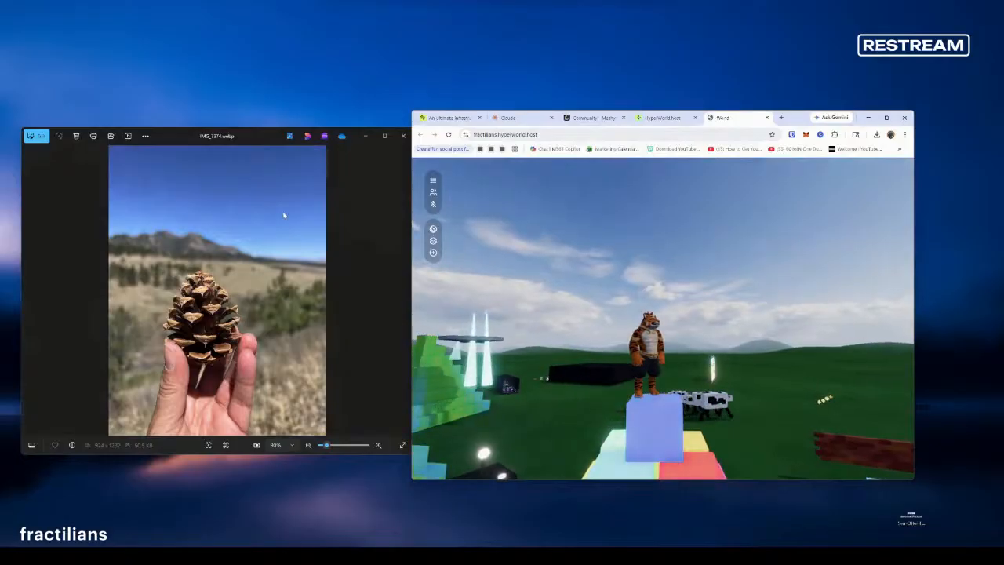
{"action": "left_click", "coordinate": [248, 137]}
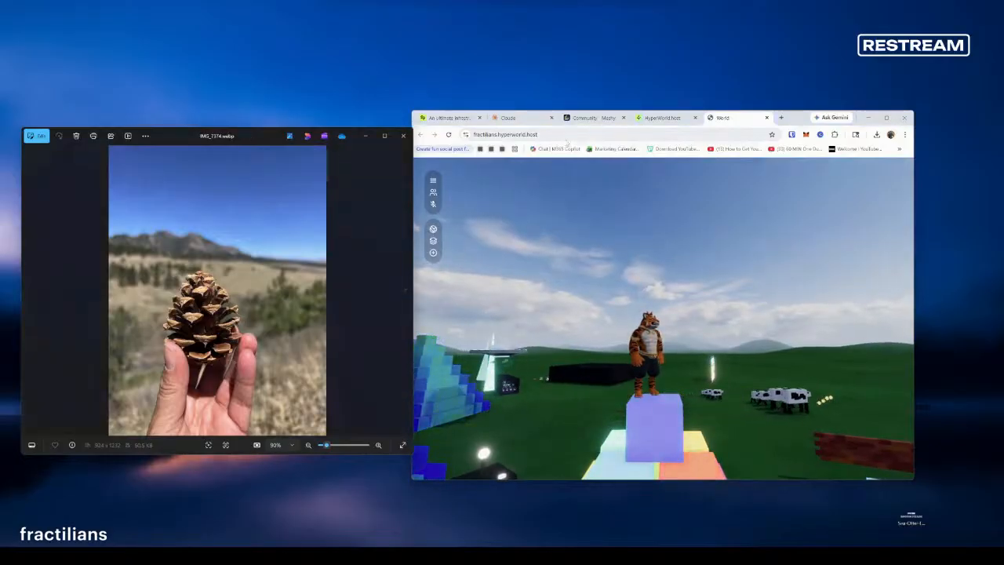
Step: In Claude, request a Nano Banana prompt that removes the background and keeps only the pinecone
{"action": "left_click", "coordinate": [518, 117]}
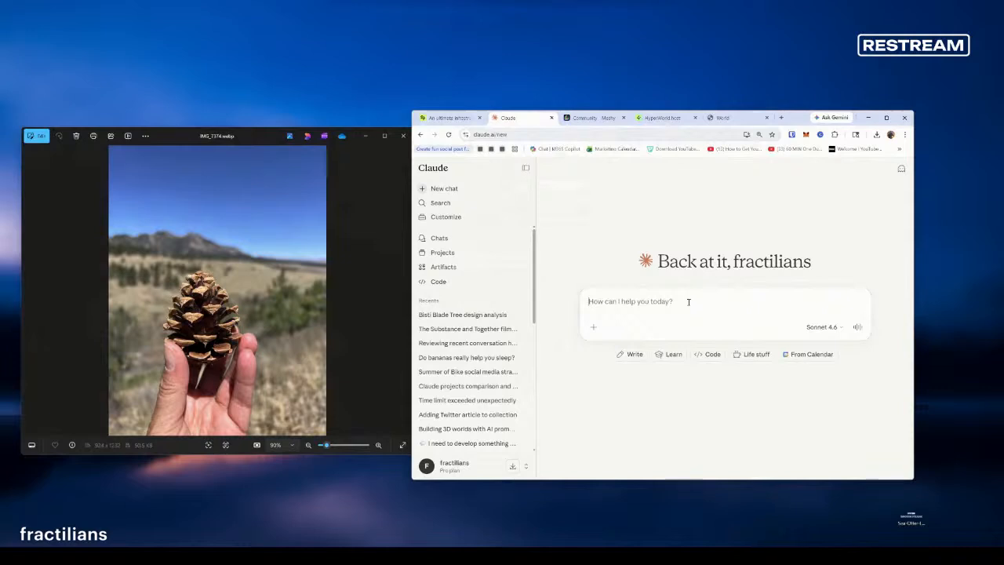
{"action": "type", "text": "I want to"}
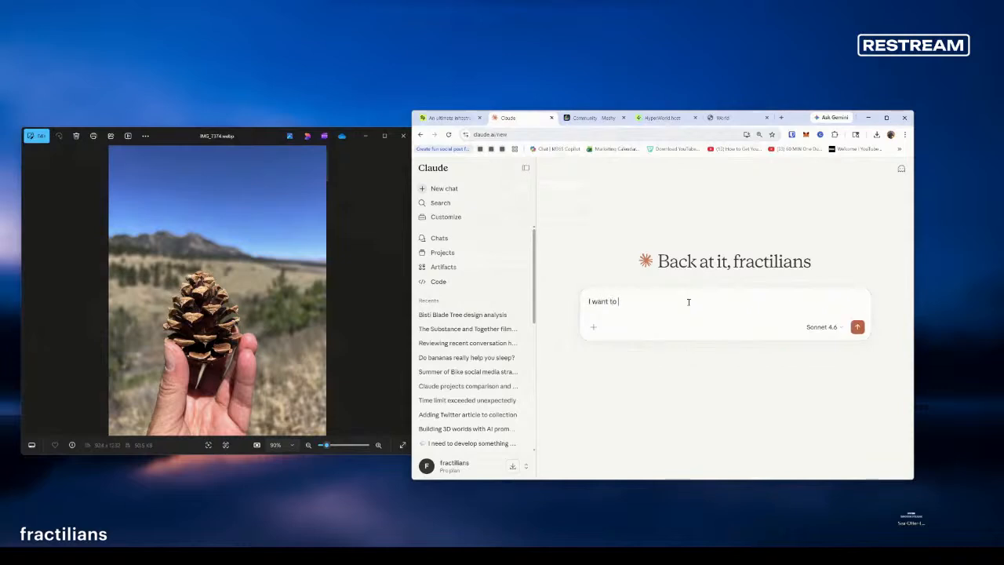
{"action": "type", "text": " remove the background and only have the pine"}
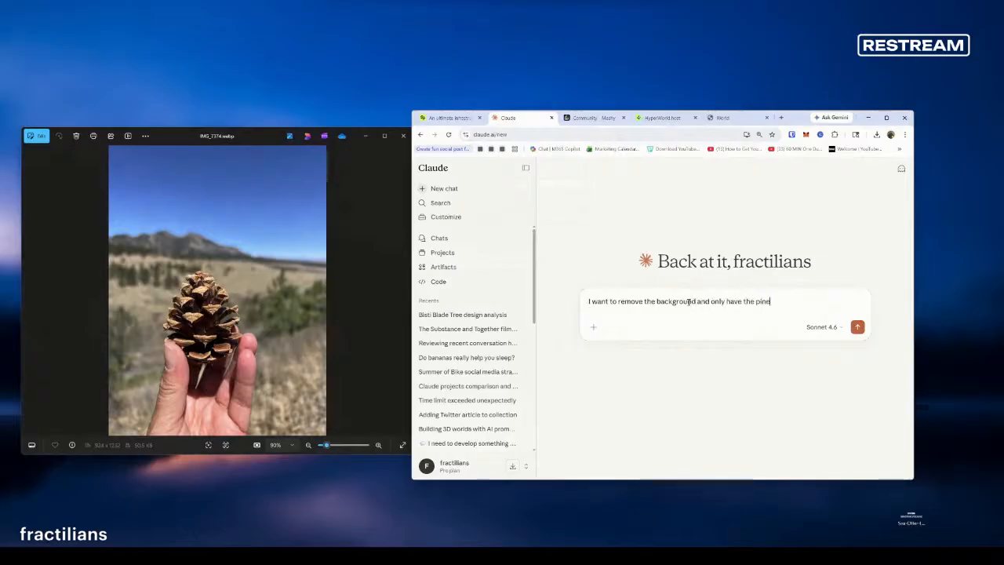
{"action": "type", "text": "cone. Please create a prom"}
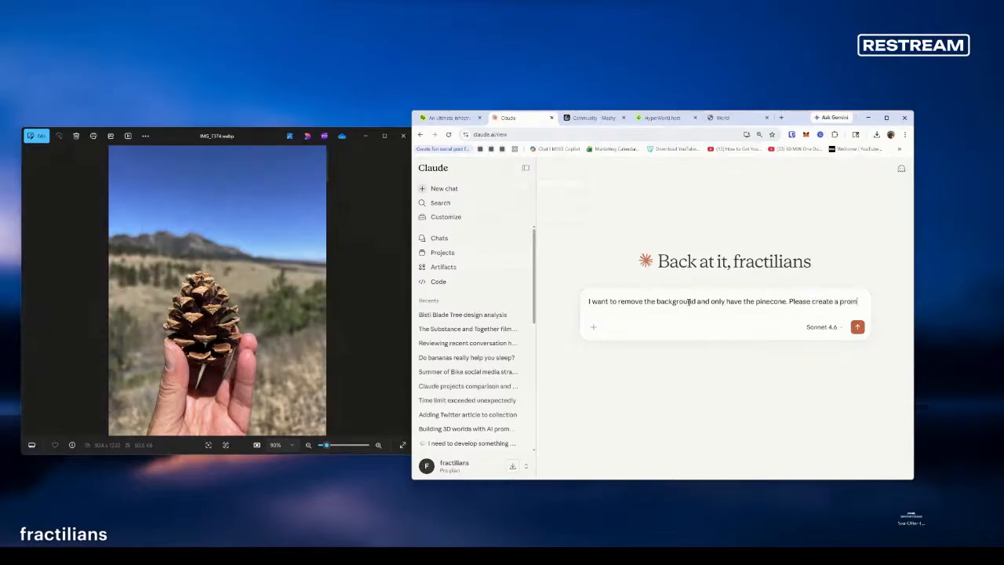
{"action": "type", "text": "pt for nano"}
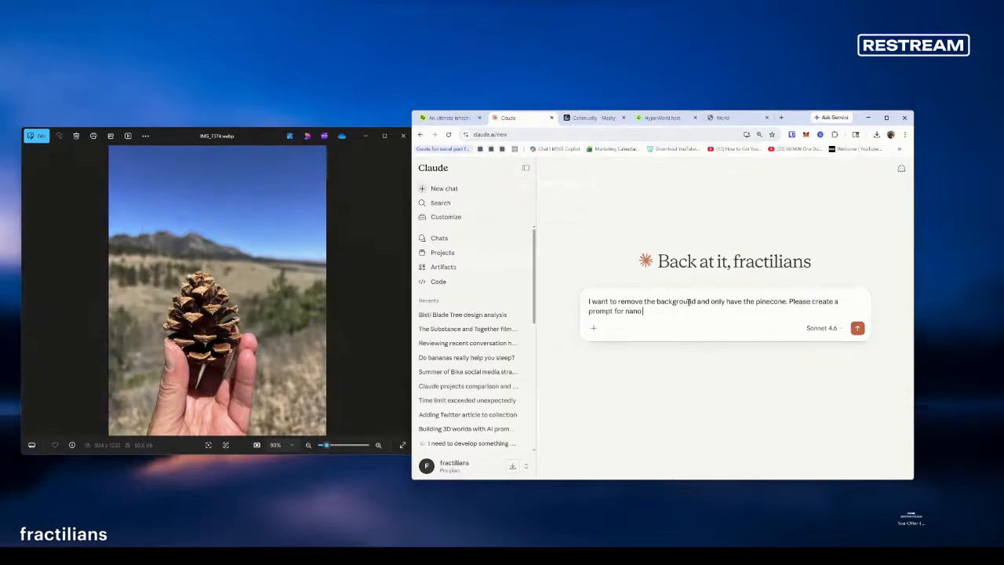
{"action": "type", "text": " banana. c"}
{"action": "type", "text": "reat"}
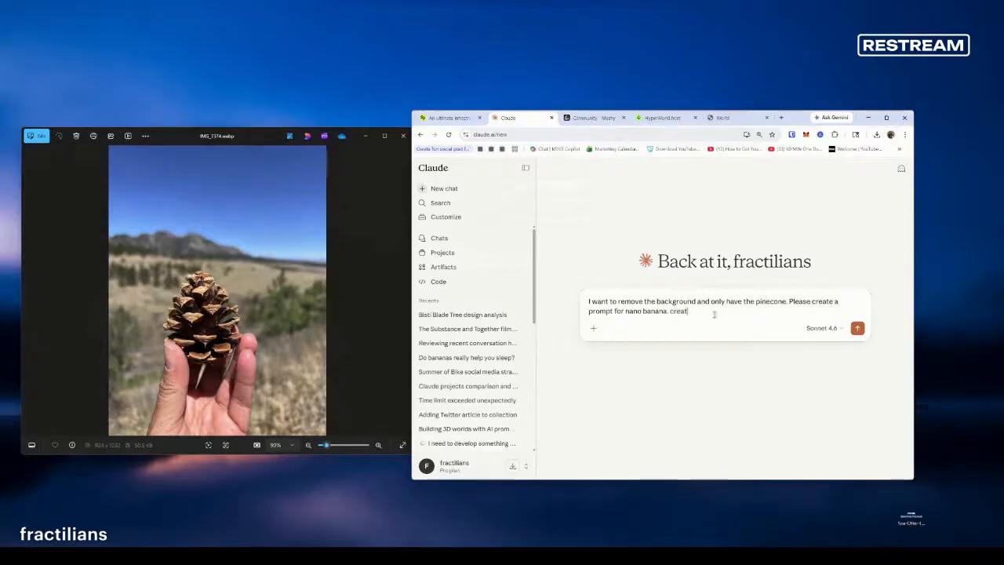
{"action": "type", "text": "e the prompt for"}
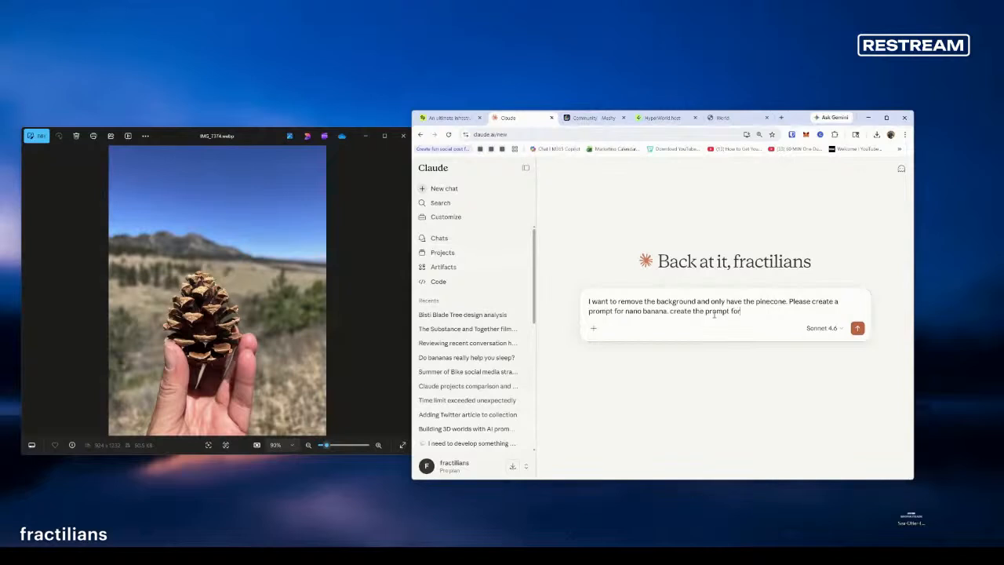
{"action": "type", "text": " me to use"}
{"action": "key", "text": "Return"}
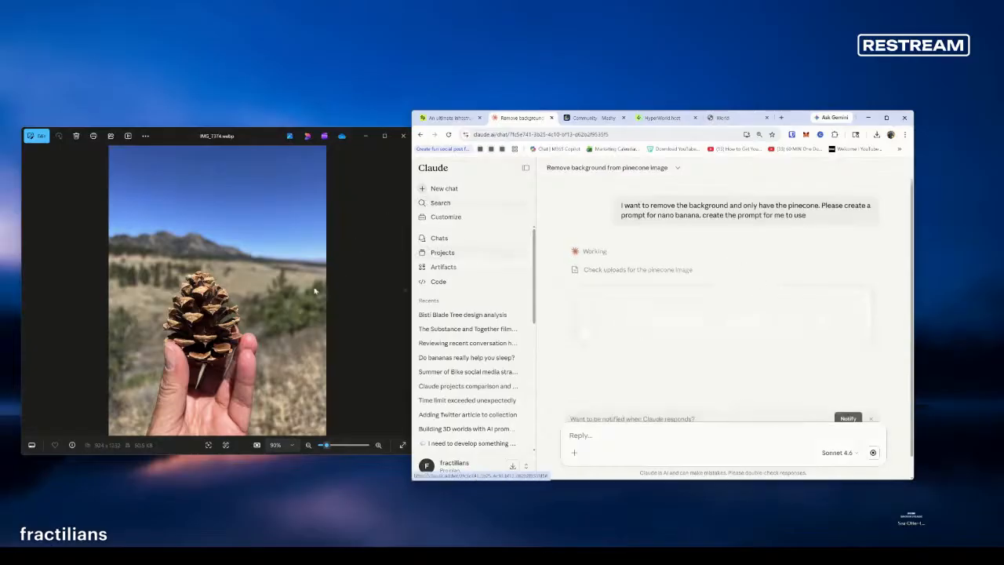
Step: Close the photo viewer, attach the IMG_7374 pinecone photo from the desktop to the Claude chat, and send it
{"action": "left_click", "coordinate": [403, 136]}
{"action": "left_click_drag", "start_coordinate": [118, 289], "coordinate": [648, 374]}
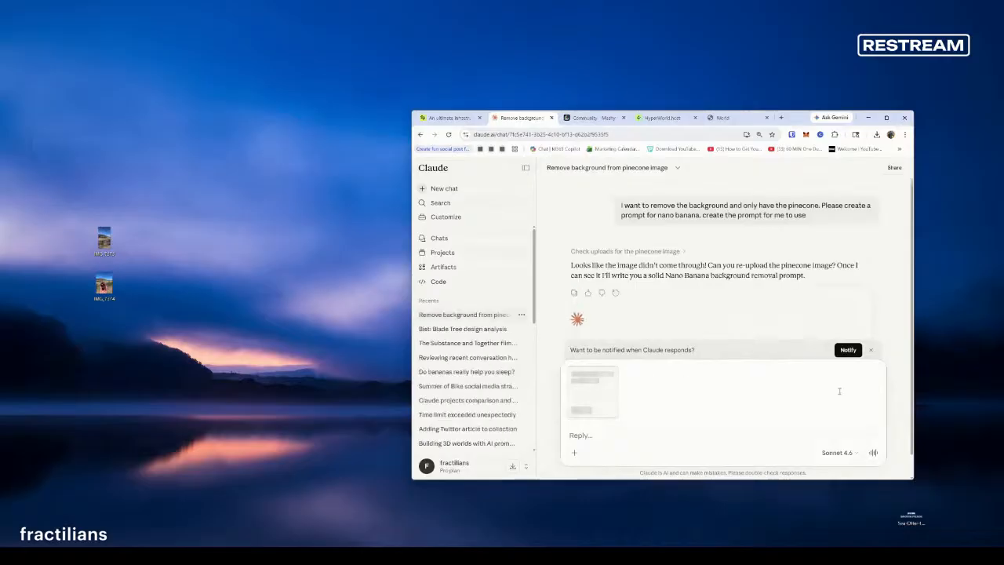
{"action": "left_click", "coordinate": [873, 454]}
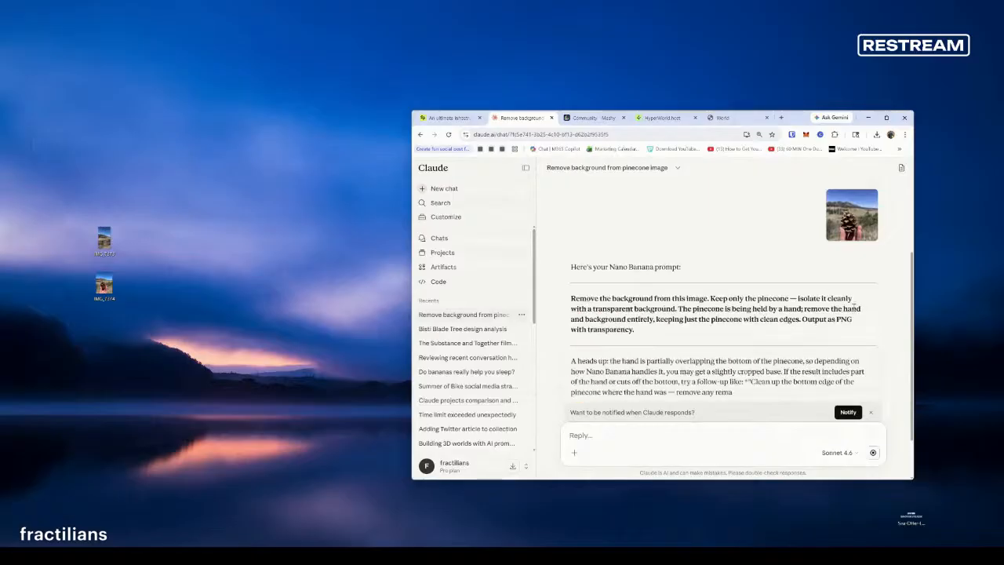
Step: Copy Claude's background-removal prompt and use it to replace the saddle bag prompt and reference images in Higgsfield's Nano Banana Pro image generator
{"action": "left_click_drag", "start_coordinate": [637, 330], "coordinate": [571, 298]}
{"action": "key", "text": "ctrl+c"}
{"action": "double_click", "coordinate": [104, 286]}
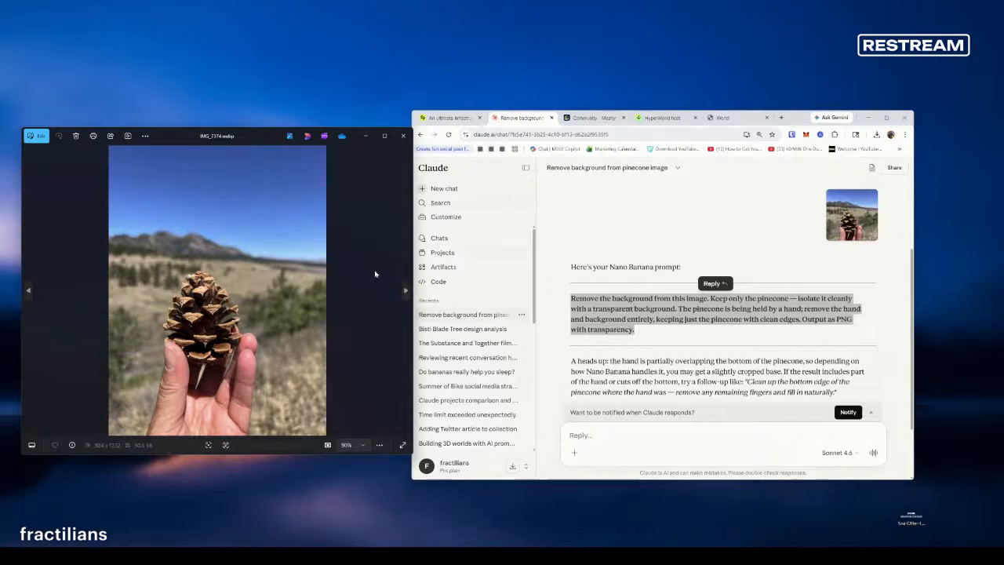
{"action": "left_click", "coordinate": [448, 118]}
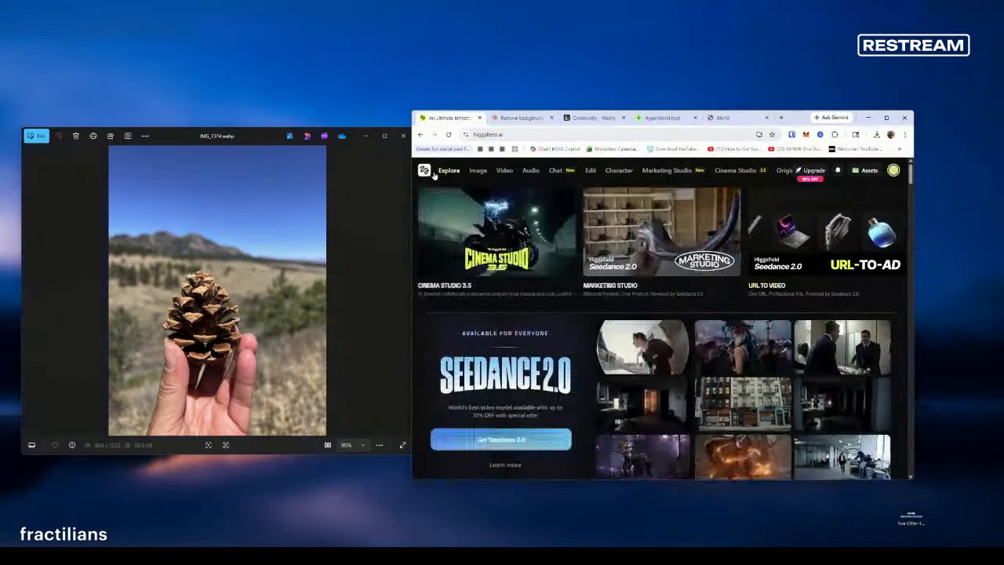
{"action": "mouse_move", "coordinate": [474, 176]}
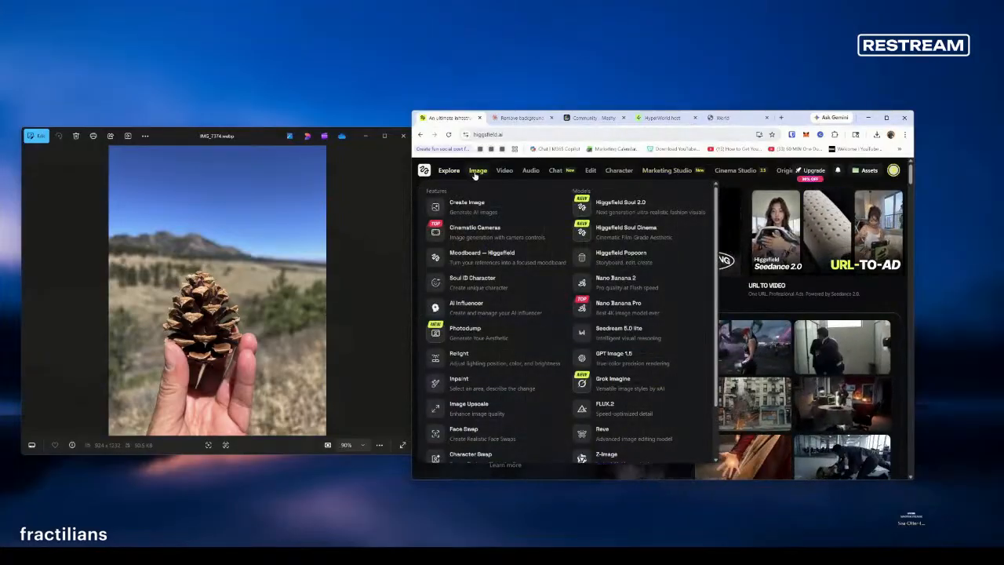
{"action": "left_click", "coordinate": [478, 173]}
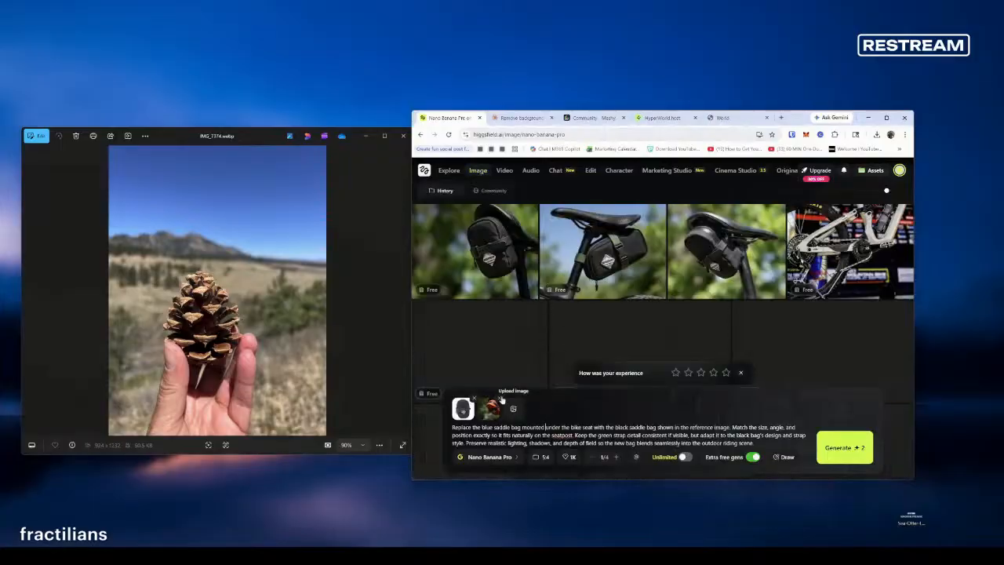
{"action": "triple_click", "coordinate": [542, 427]}
{"action": "key", "text": "BackSpace"}
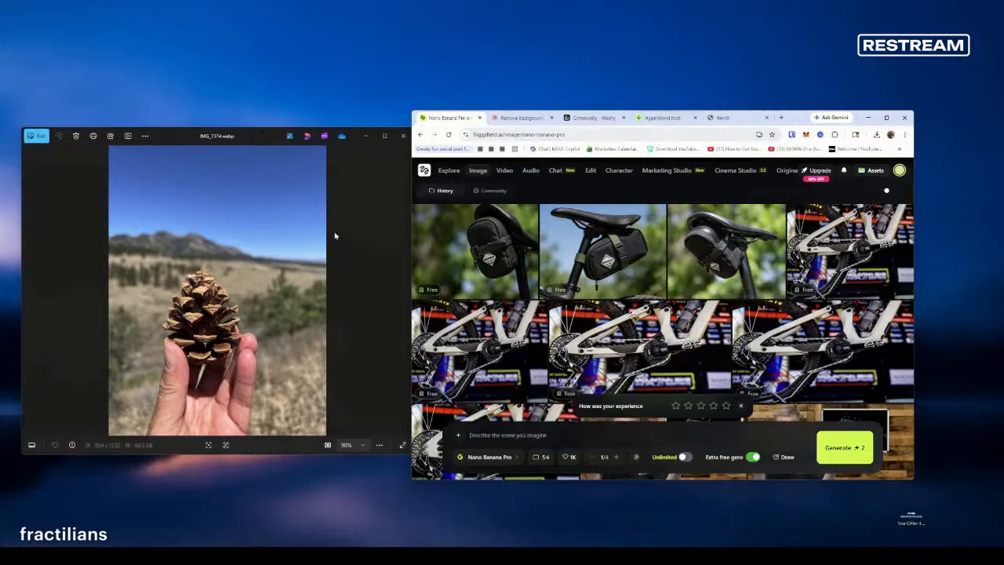
{"action": "key", "text": "ctrl+v"}
Step: Add the IMG_7374 pinecone photo from the desktop as the reference image and generate the cutout with Nano Banana Pro
{"action": "left_click_drag", "start_coordinate": [261, 133], "coordinate": [260, 317]}
{"action": "left_click_drag", "start_coordinate": [104, 285], "coordinate": [475, 438]}
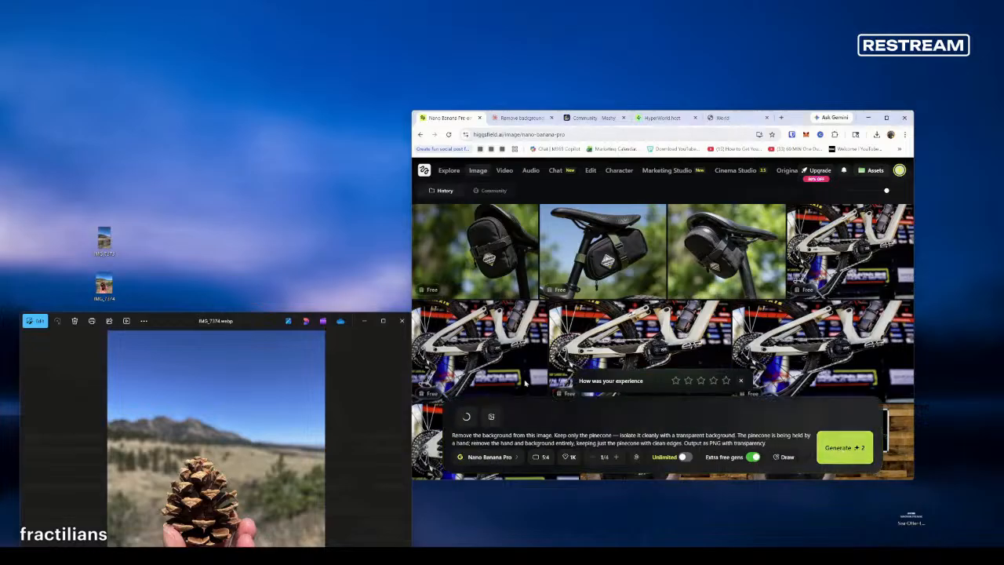
{"action": "left_click_drag", "start_coordinate": [259, 321], "coordinate": [259, 164]}
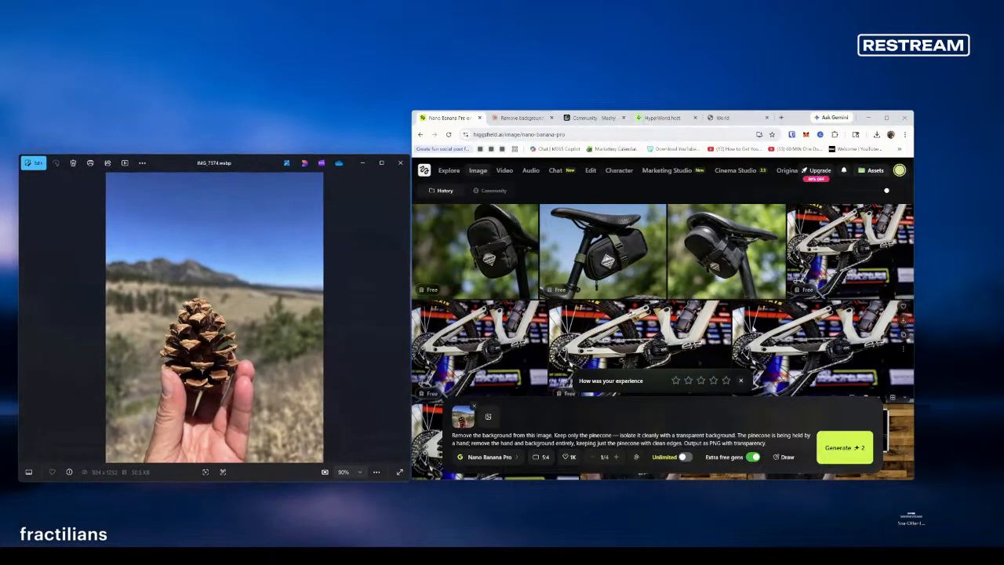
{"action": "left_click", "coordinate": [845, 457]}
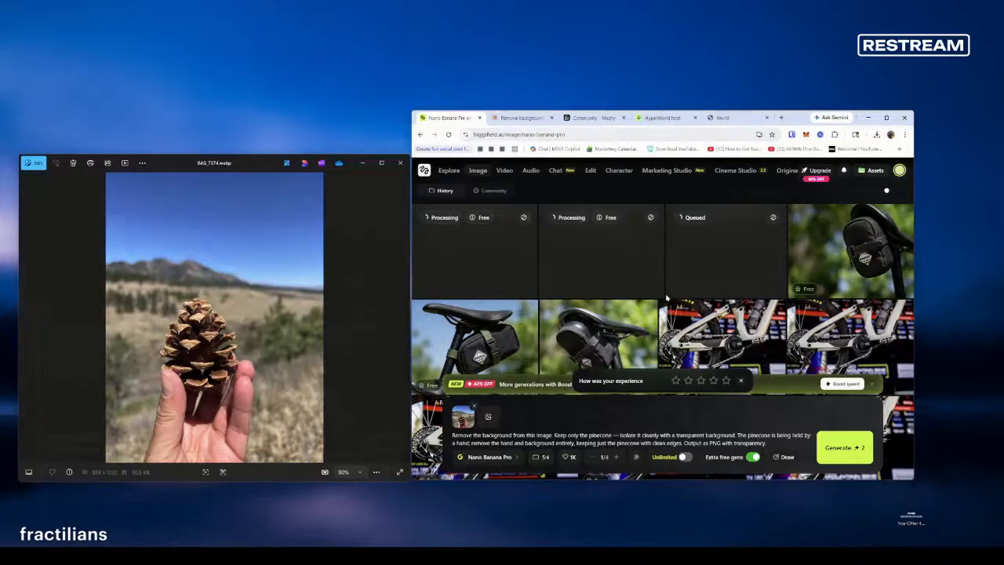
Step: Back in the Claude chat, request a simple prompt for a pinecone to use in Hyperfy and select the reply
{"action": "left_click", "coordinate": [520, 119]}
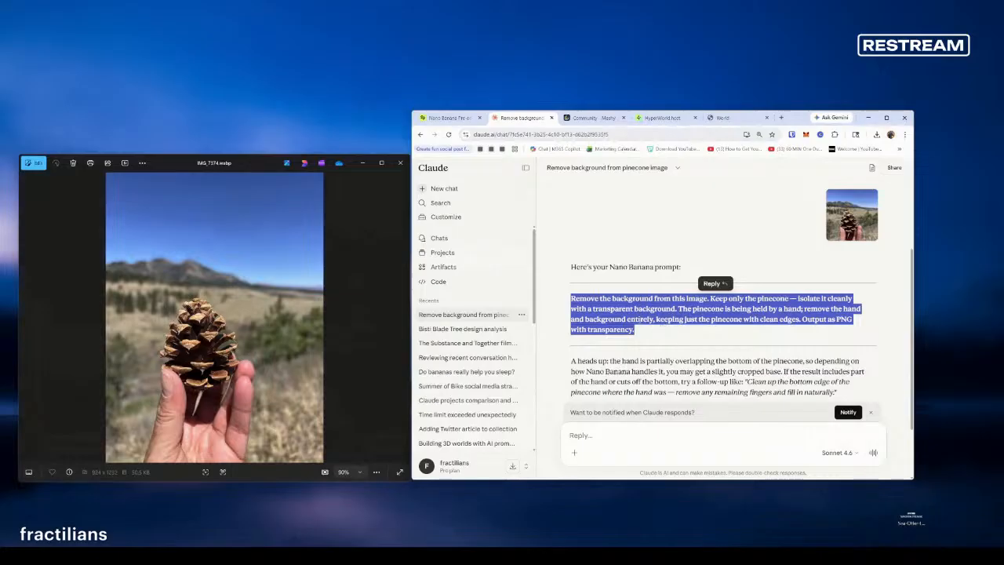
{"action": "left_click", "coordinate": [659, 435]}
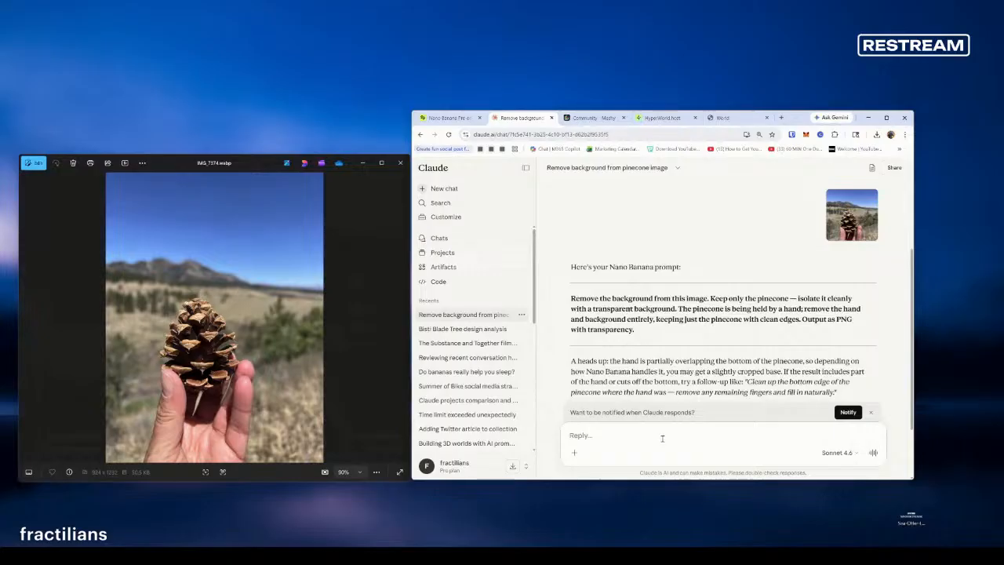
{"action": "type", "text": "create a simple prompt for a pinecone that I will use in hyperfy"}
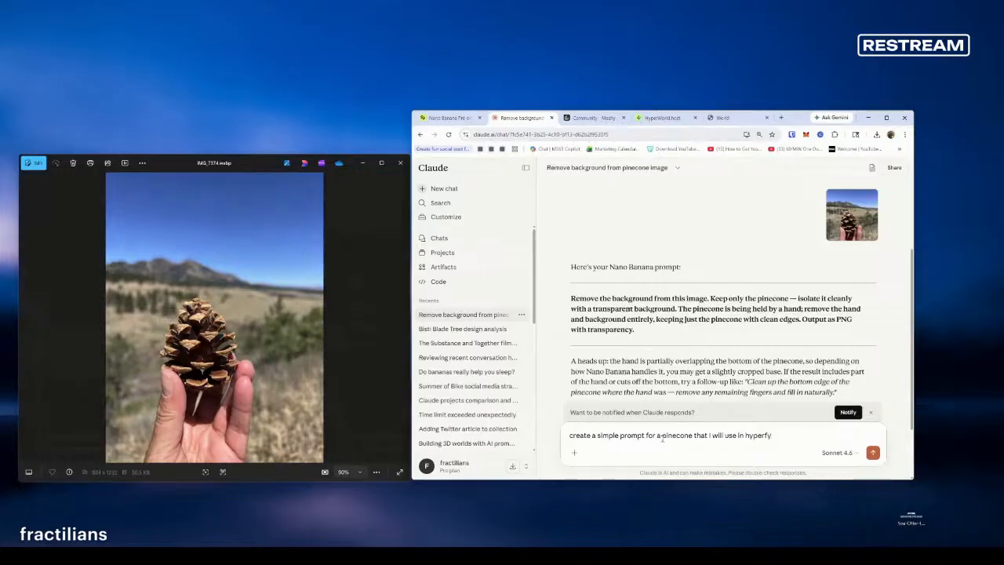
{"action": "key", "text": "Return"}
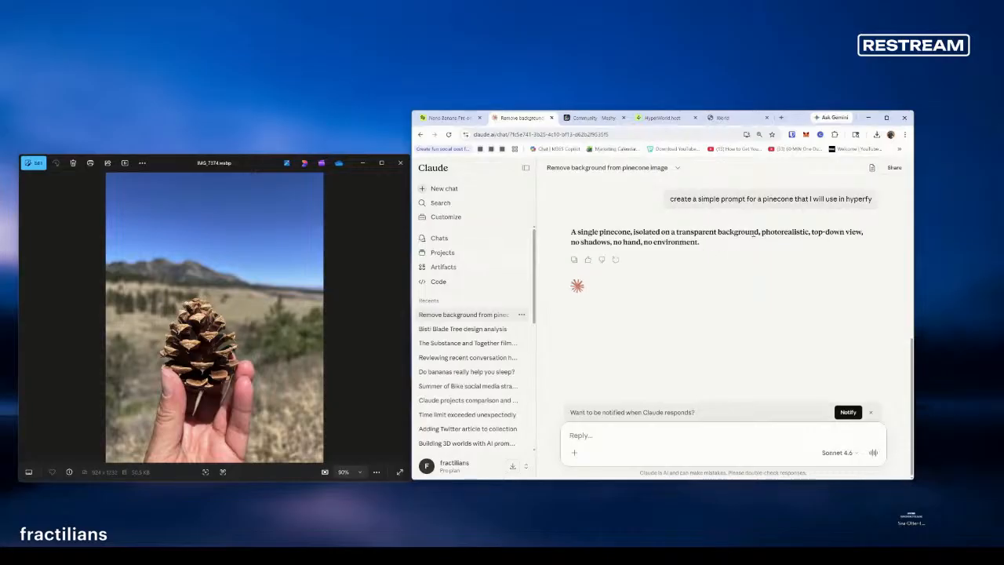
{"action": "left_click_drag", "start_coordinate": [704, 244], "coordinate": [561, 237]}
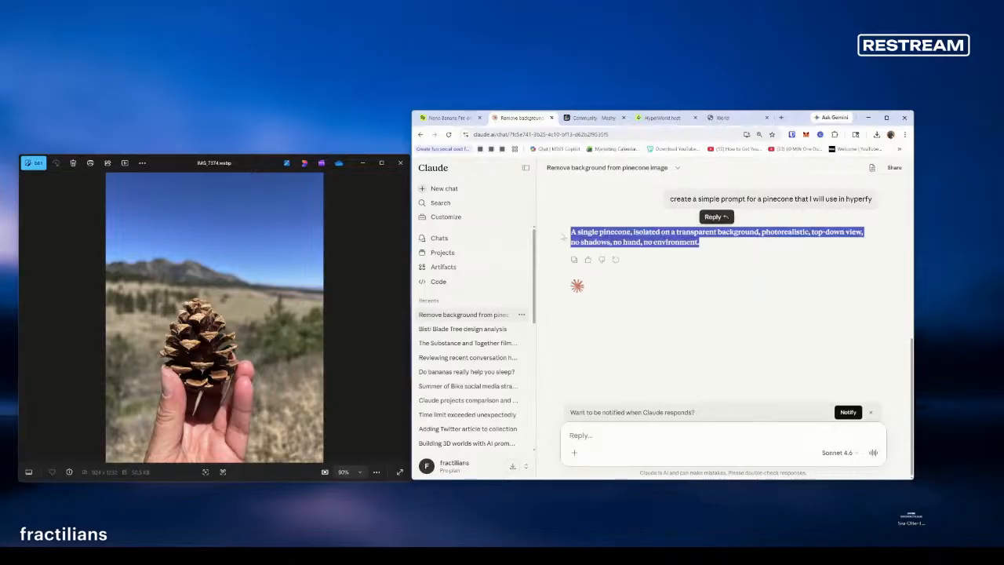
Step: Ask Claude for a prompt to create a simple pinecone by prompting in world in Hyperfy, and select the reply's prompt text
{"action": "left_click", "coordinate": [665, 436]}
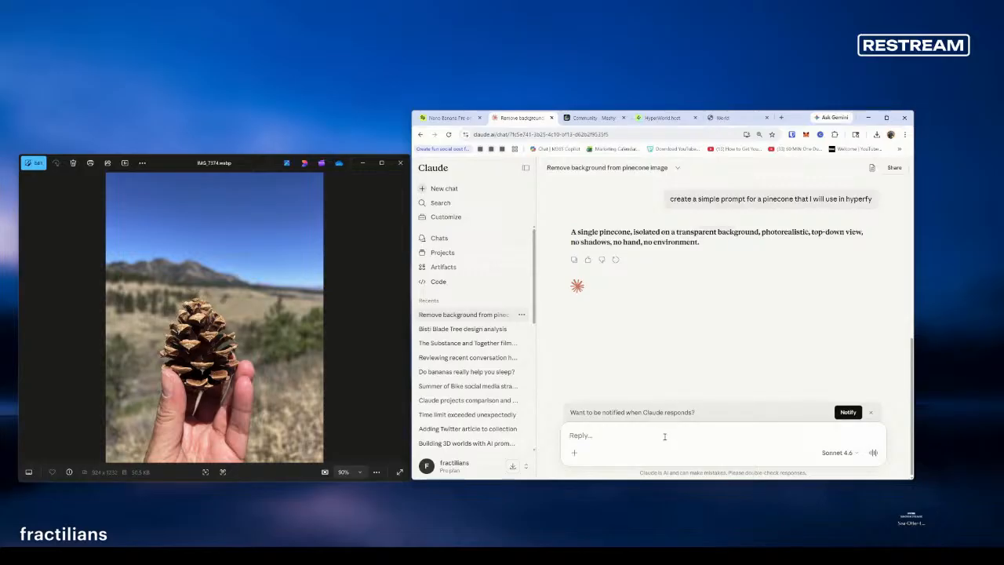
{"action": "type", "text": "I want a prompt to create a simple pinecone. I will use Hyper"}
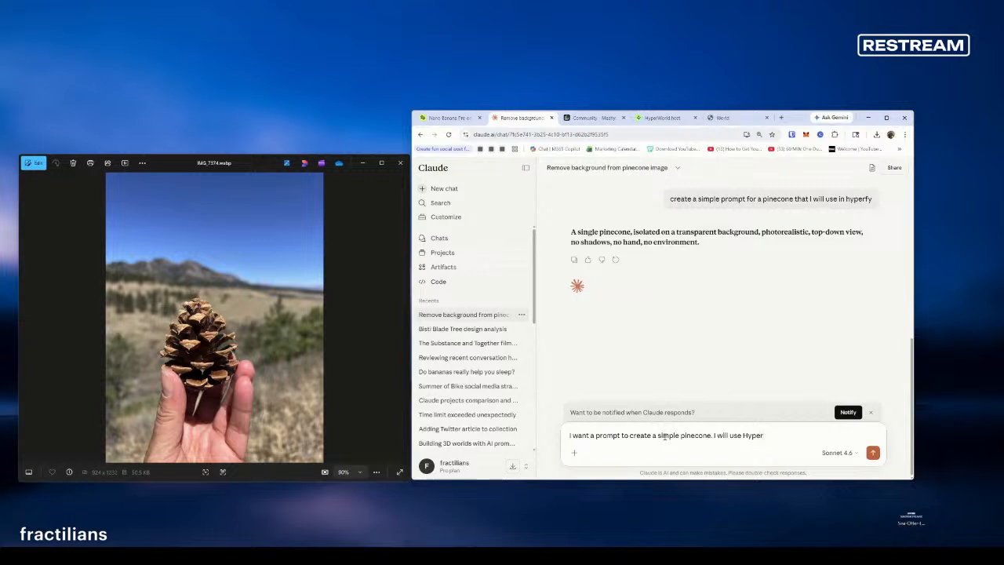
{"action": "type", "text": "fy and prompt in world."}
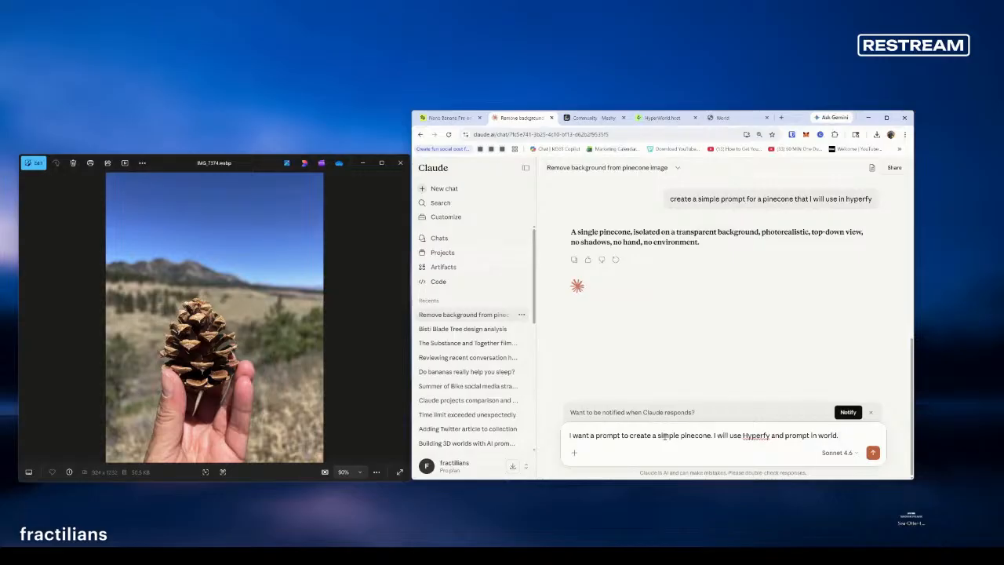
{"action": "key", "text": "Return"}
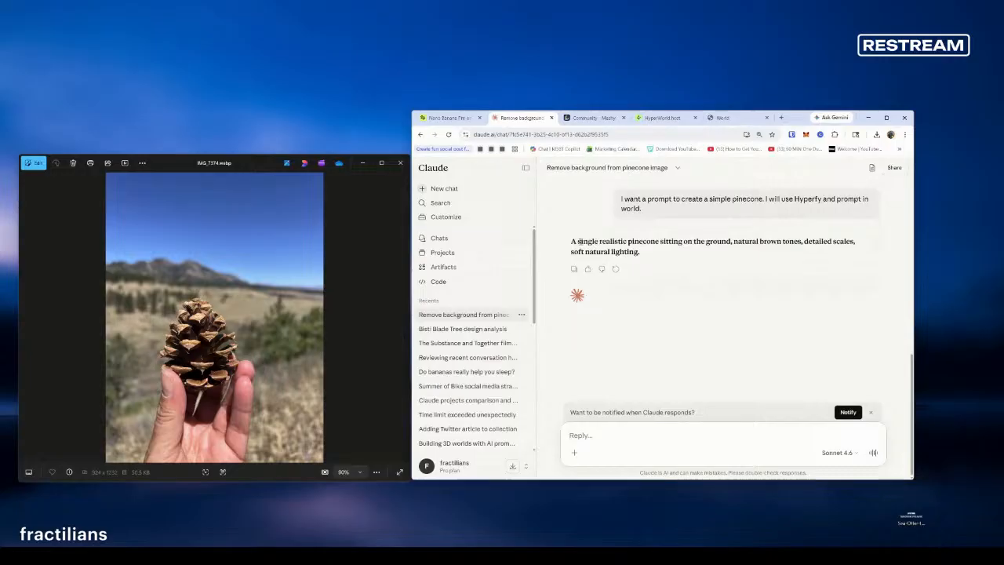
{"action": "left_click_drag", "start_coordinate": [641, 255], "coordinate": [564, 242]}
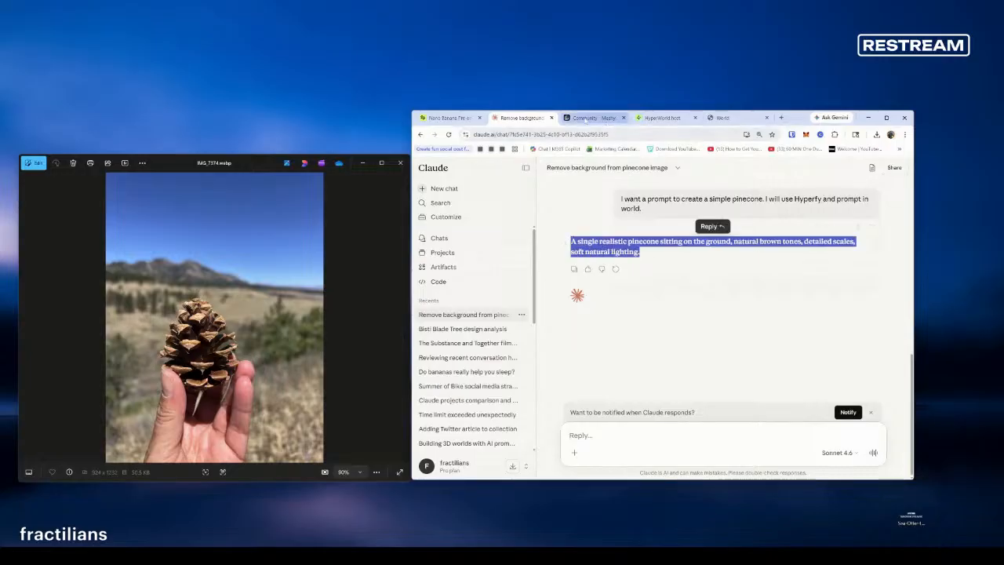
Step: Open the first white-background pinecone cutout in Higgsfield's results and close the original pinecone photo's viewer
{"action": "left_click", "coordinate": [447, 118]}
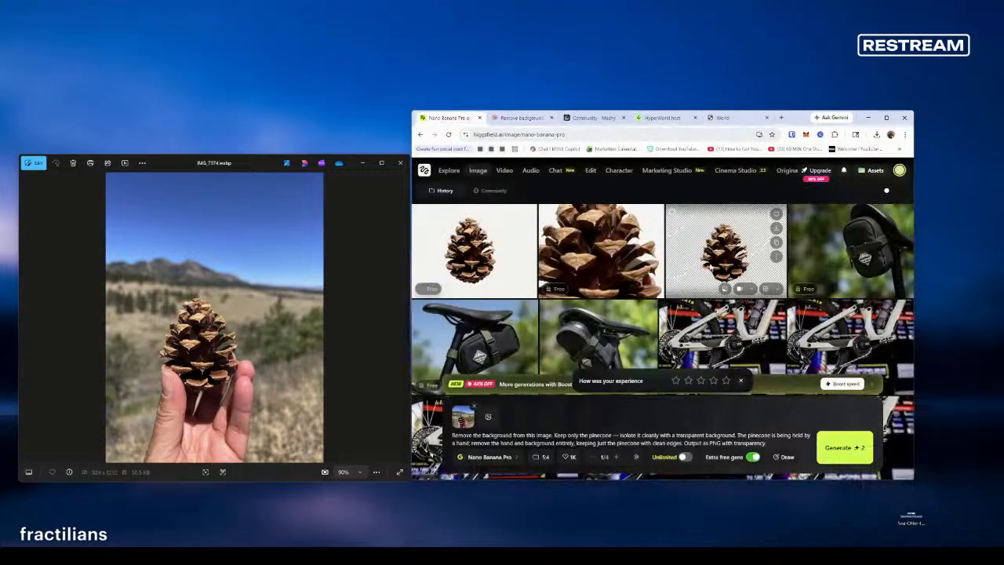
{"action": "left_click", "coordinate": [471, 249]}
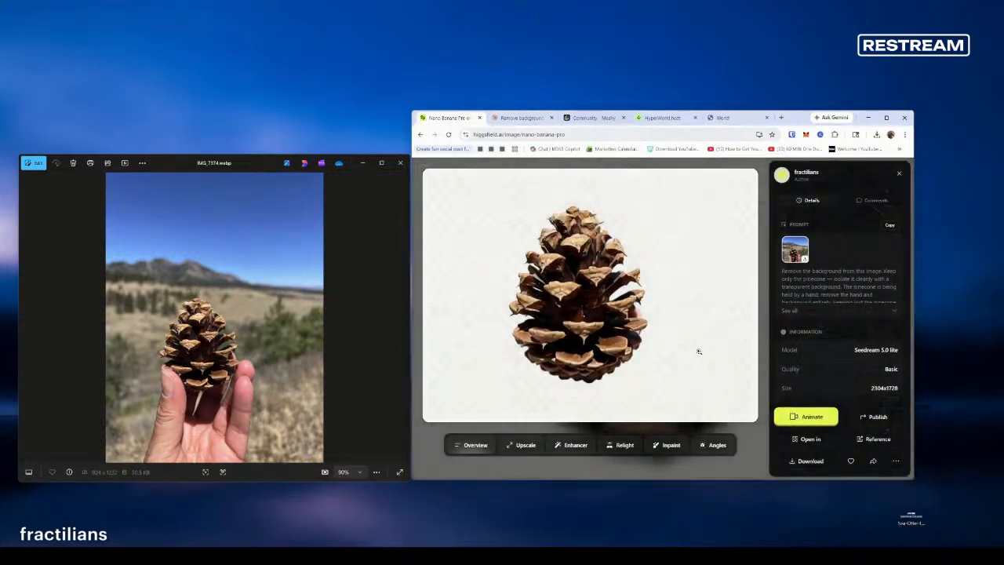
{"action": "left_click_drag", "start_coordinate": [591, 335], "coordinate": [349, 114]}
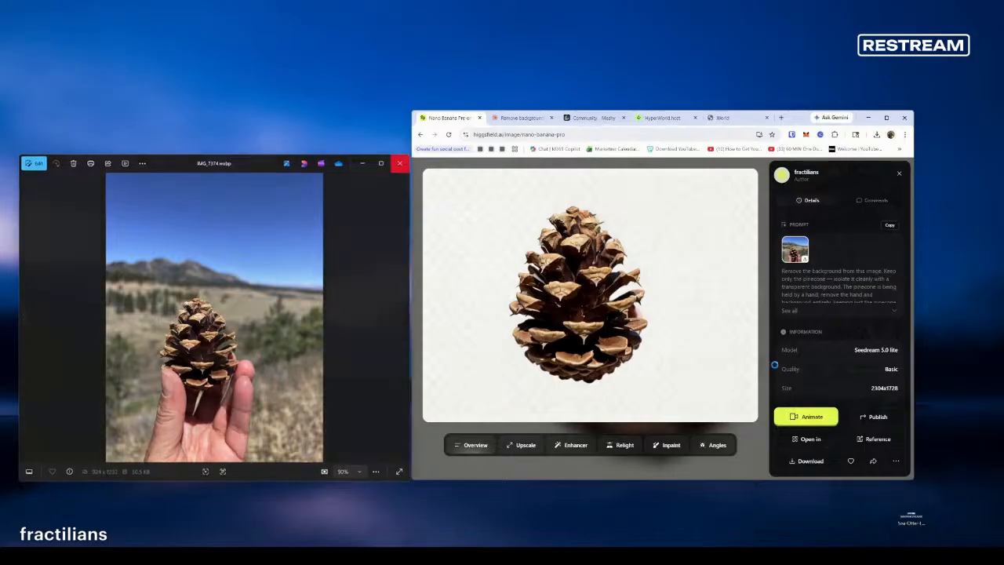
{"action": "left_click", "coordinate": [401, 165]}
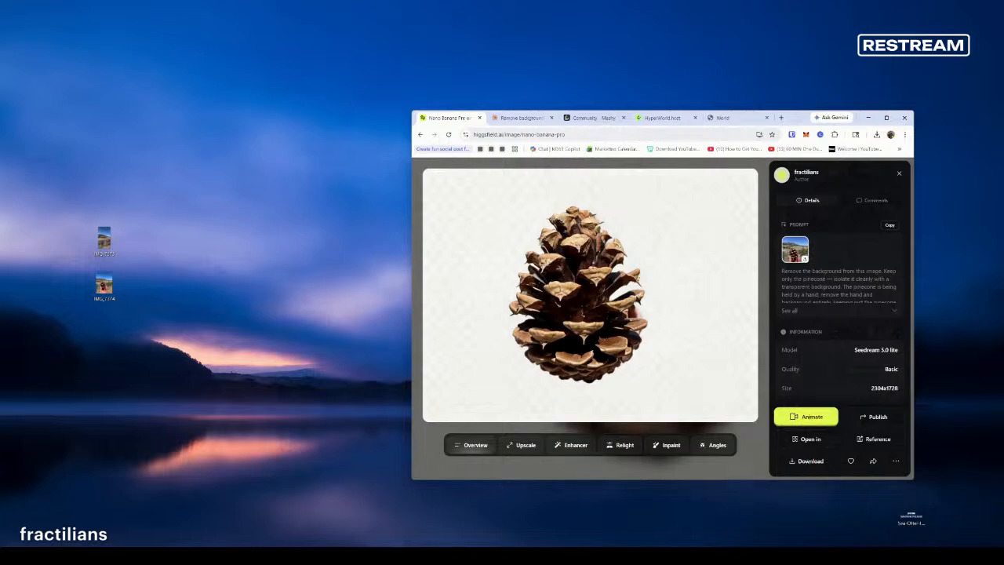
Step: Download the pinecone cutout and move its file from the Downloads folder to the desktop
{"action": "left_click", "coordinate": [811, 461]}
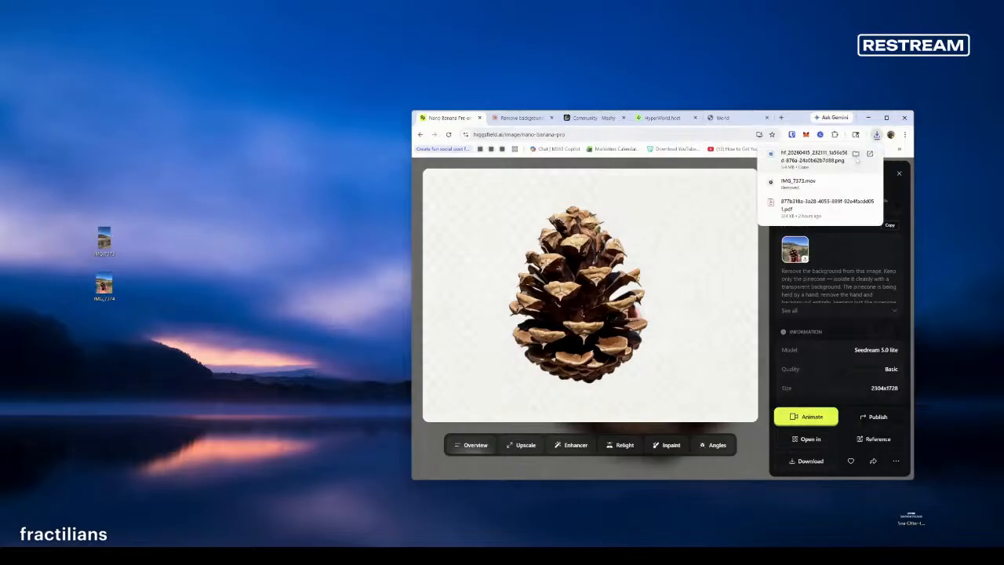
{"action": "left_click", "coordinate": [858, 157]}
{"action": "left_click_drag", "start_coordinate": [328, 441], "coordinate": [134, 149]}
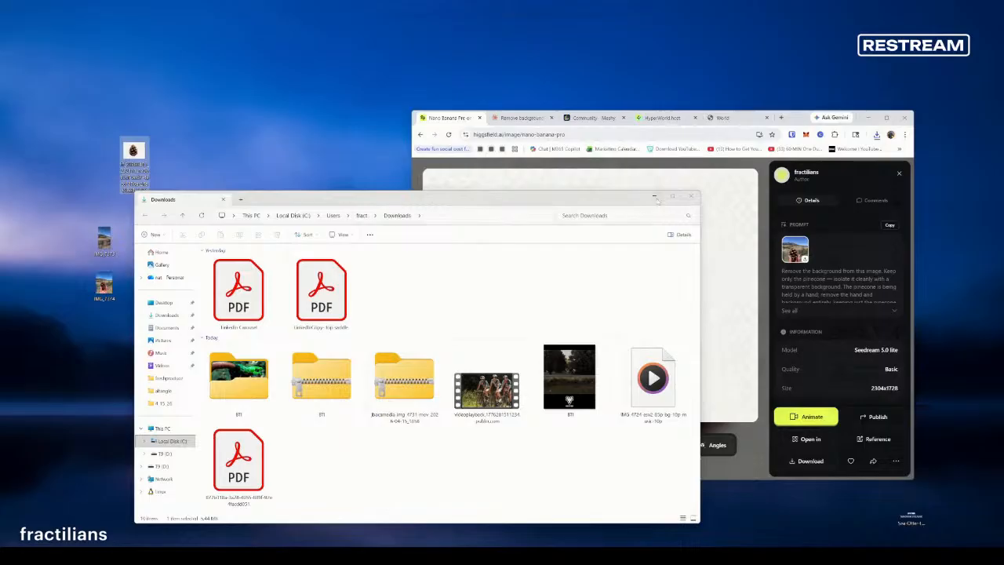
{"action": "left_click", "coordinate": [656, 198]}
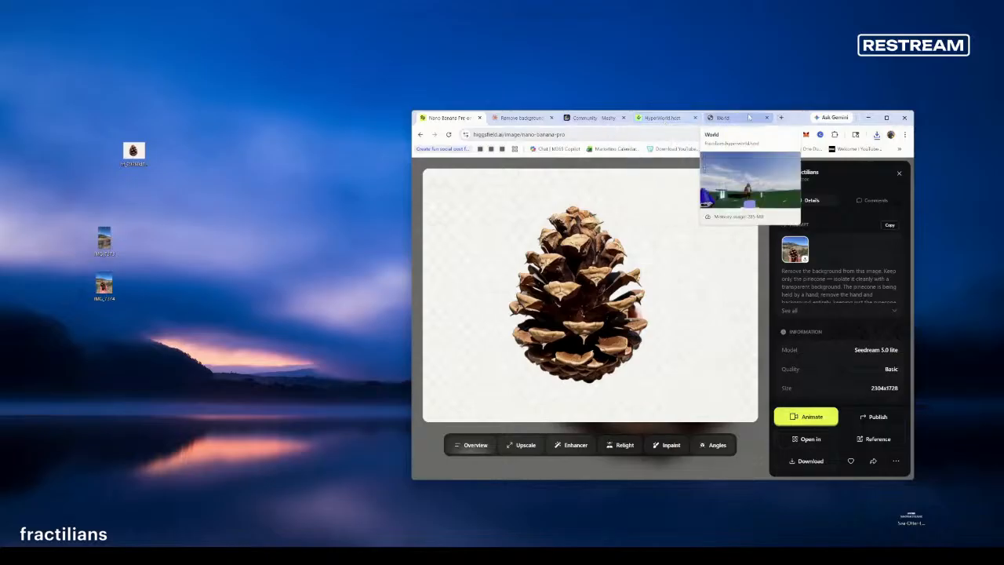
Step: Switch to Meshy, enlarge the browser window while keeping the desktop files visible, and open the Image to 3D workspace
{"action": "left_click", "coordinate": [590, 118]}
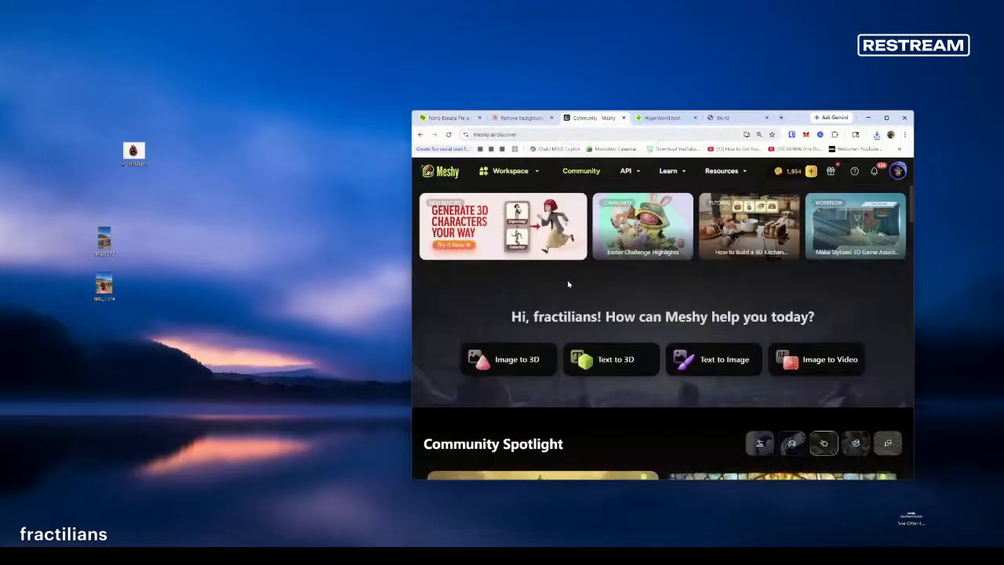
{"action": "left_click_drag", "start_coordinate": [777, 123], "coordinate": [648, 113]}
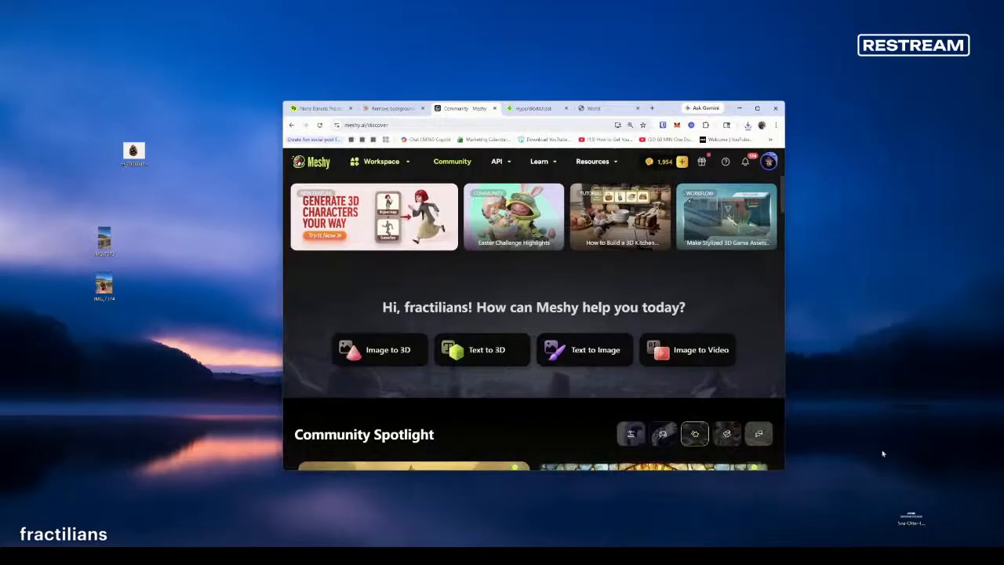
{"action": "left_click_drag", "start_coordinate": [781, 471], "coordinate": [911, 499]}
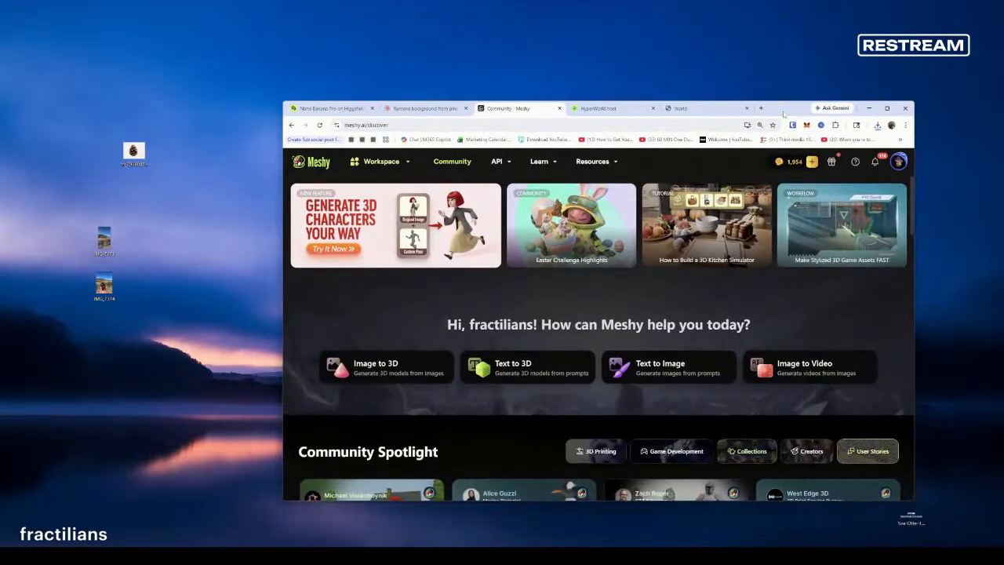
{"action": "left_click_drag", "start_coordinate": [787, 113], "coordinate": [769, 91]}
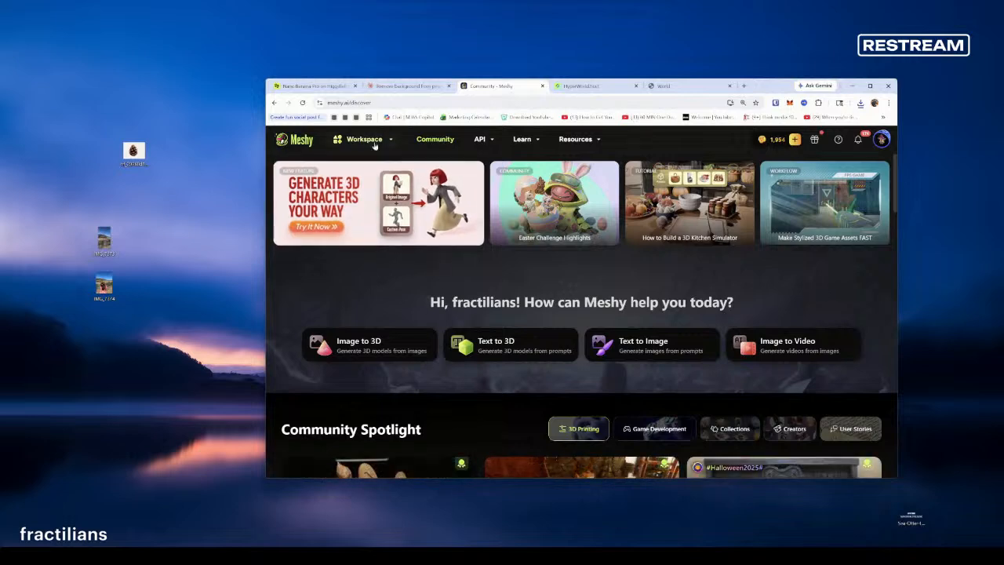
{"action": "mouse_move", "coordinate": [375, 144]}
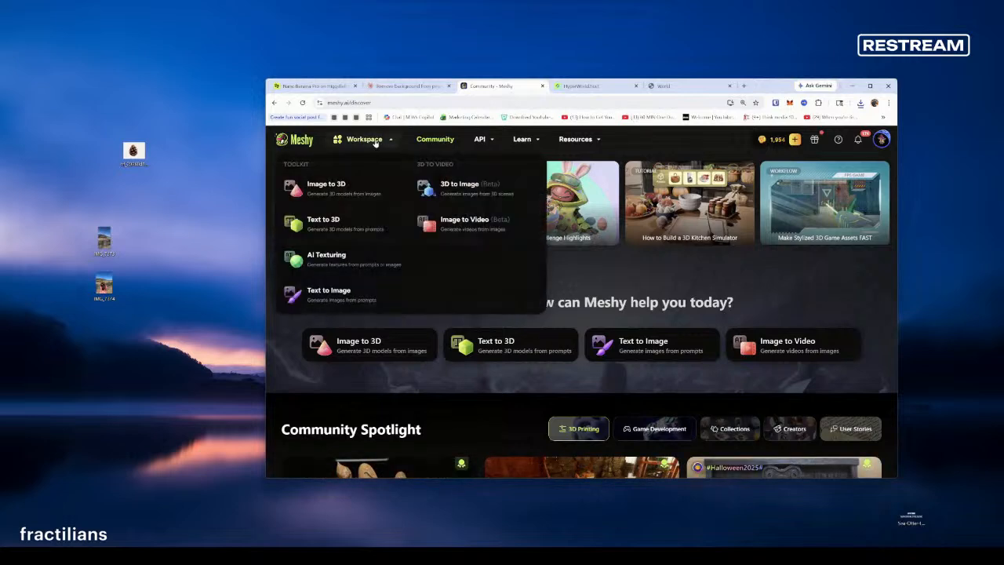
{"action": "left_click", "coordinate": [334, 187]}
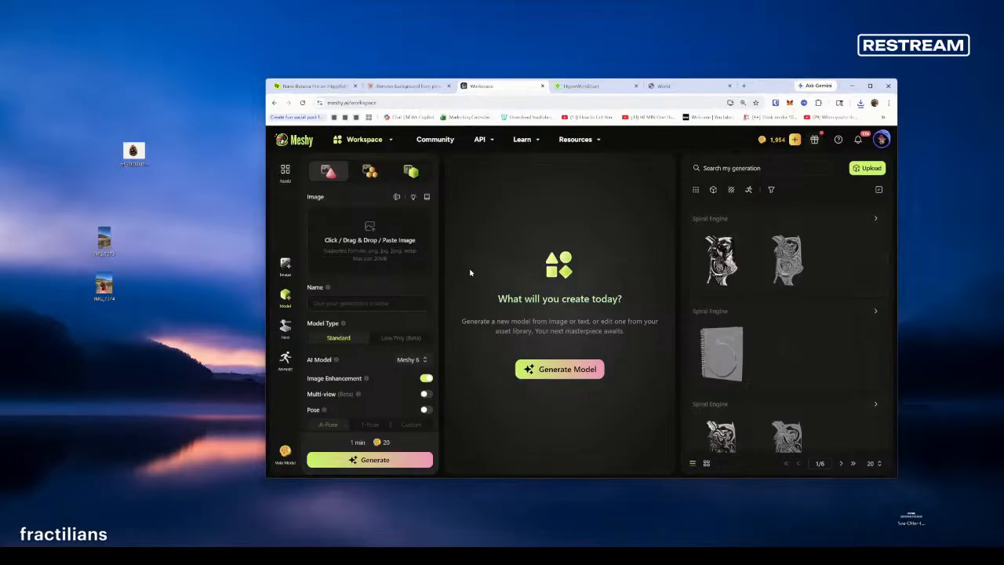
Step: Load the pinecone cutout from the desktop and generate both a Standard Meshy 6 model and a Low Poly (Beta) model from it
{"action": "left_click_drag", "start_coordinate": [133, 153], "coordinate": [381, 245]}
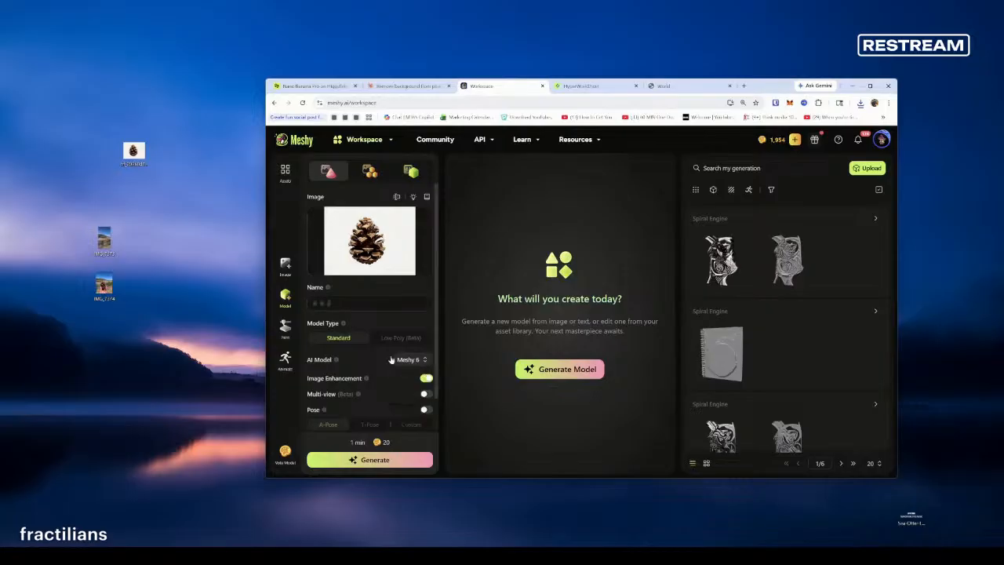
{"action": "left_click", "coordinate": [404, 340]}
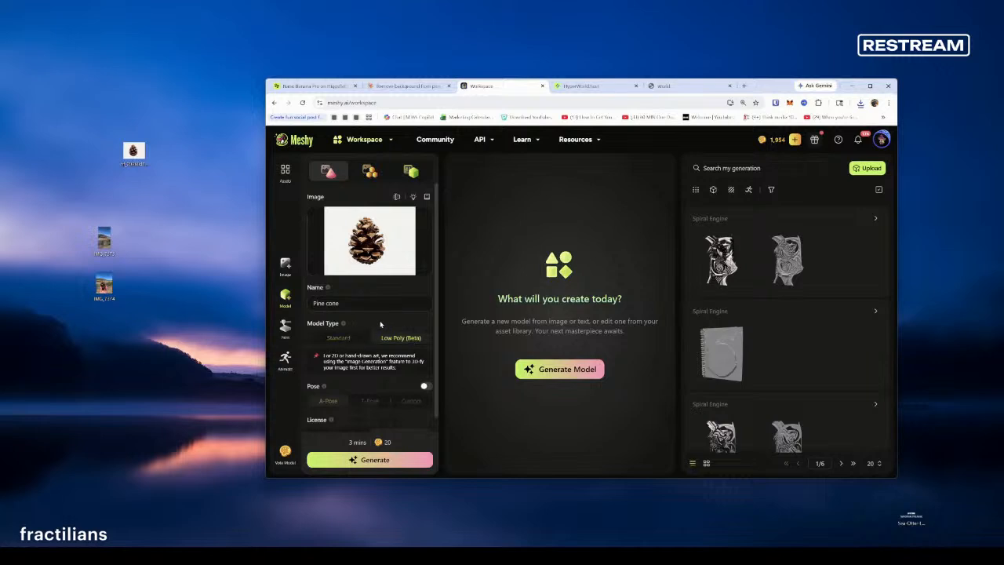
{"action": "left_click", "coordinate": [341, 338]}
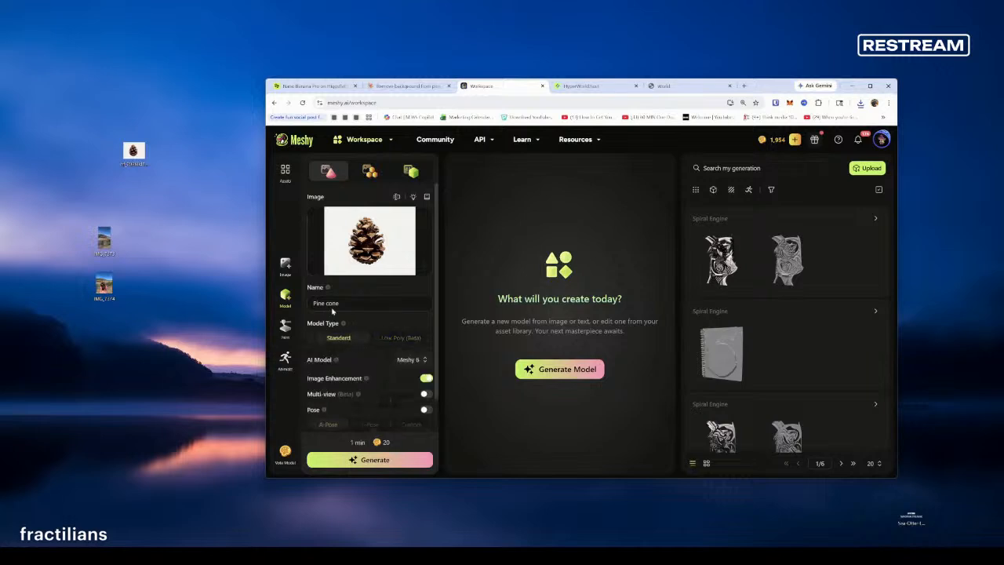
{"action": "left_click", "coordinate": [397, 465]}
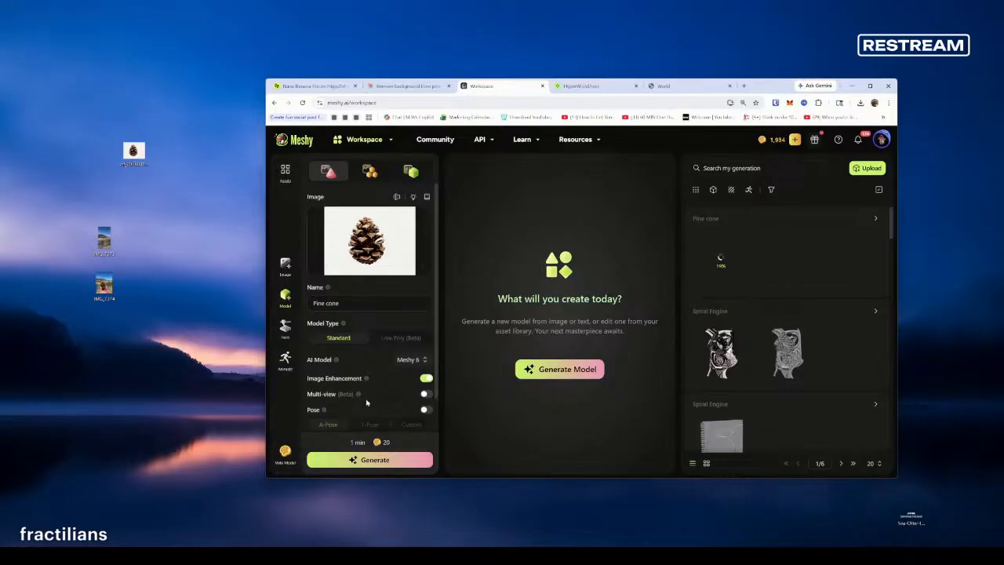
{"action": "left_click", "coordinate": [402, 338]}
{"action": "left_click", "coordinate": [375, 460]}
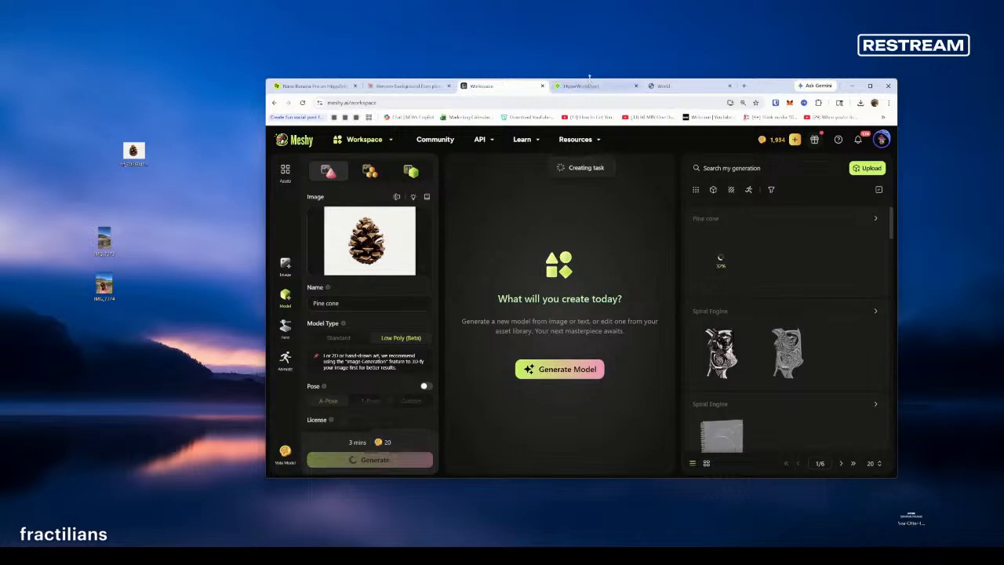
{"action": "left_click", "coordinate": [663, 85]}
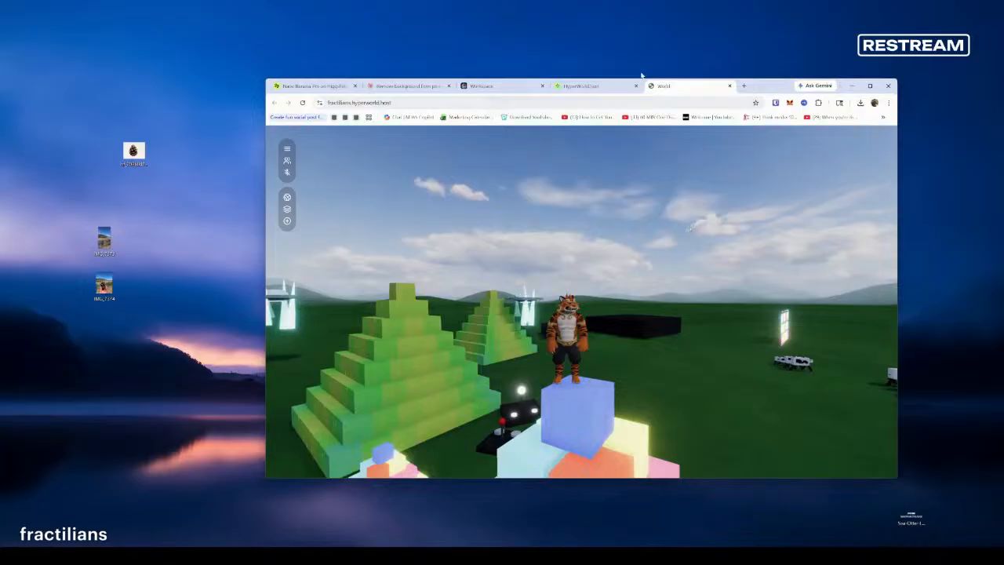
{"action": "left_click", "coordinate": [584, 86]}
{"action": "left_click", "coordinate": [486, 86]}
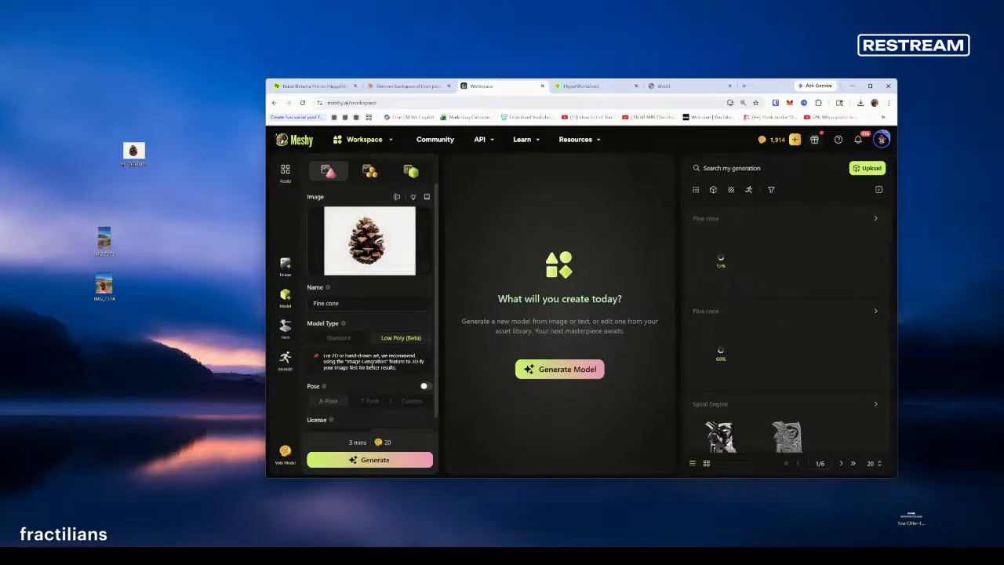
Step: Copy the realistic pinecone prompt for in-world use from Claude's last reply
{"action": "left_click", "coordinate": [408, 86]}
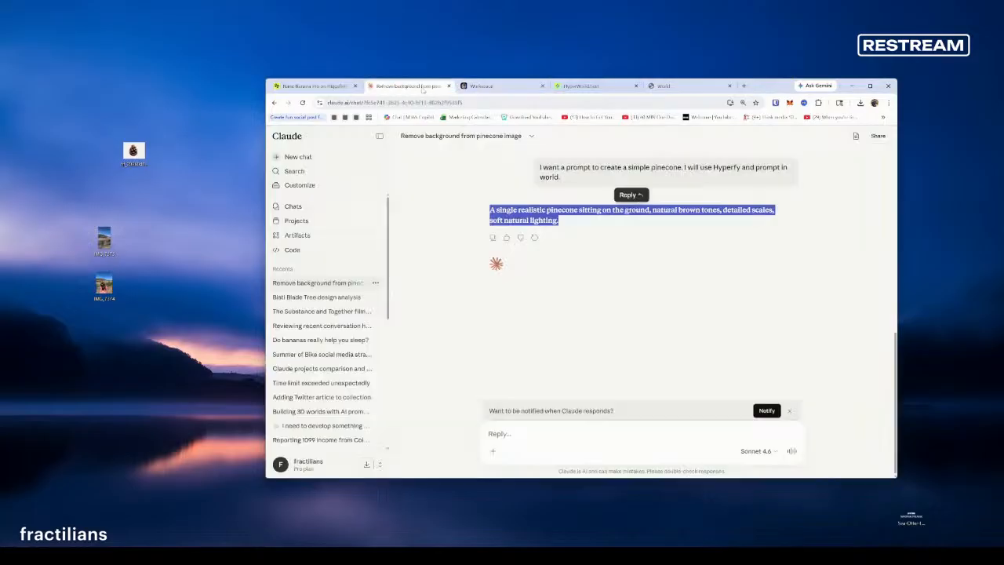
{"action": "scroll", "coordinate": [620, 347], "scroll_direction": "up", "scroll_amount": 2}
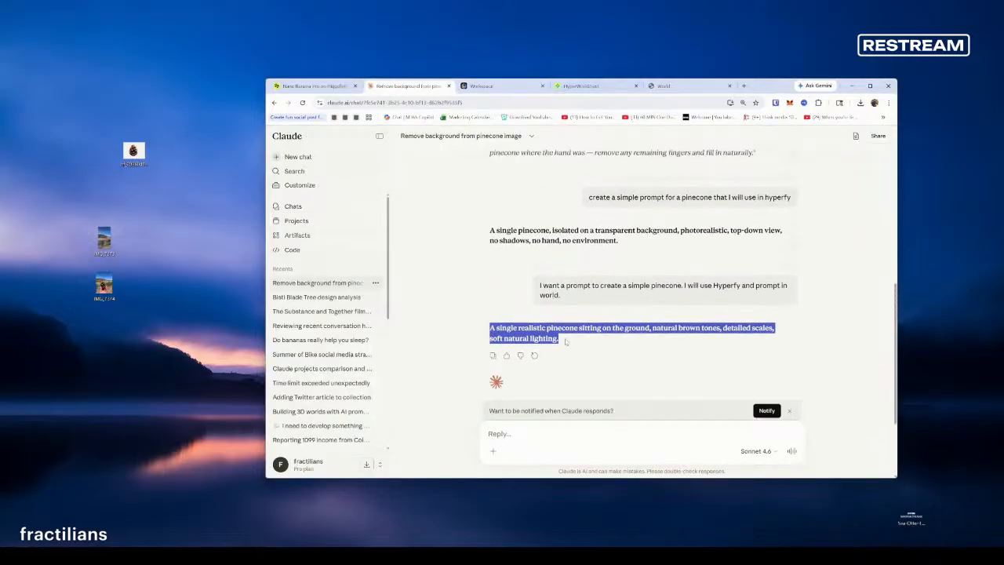
{"action": "key", "text": "ctrl+c"}
{"action": "triple_click", "coordinate": [522, 335]}
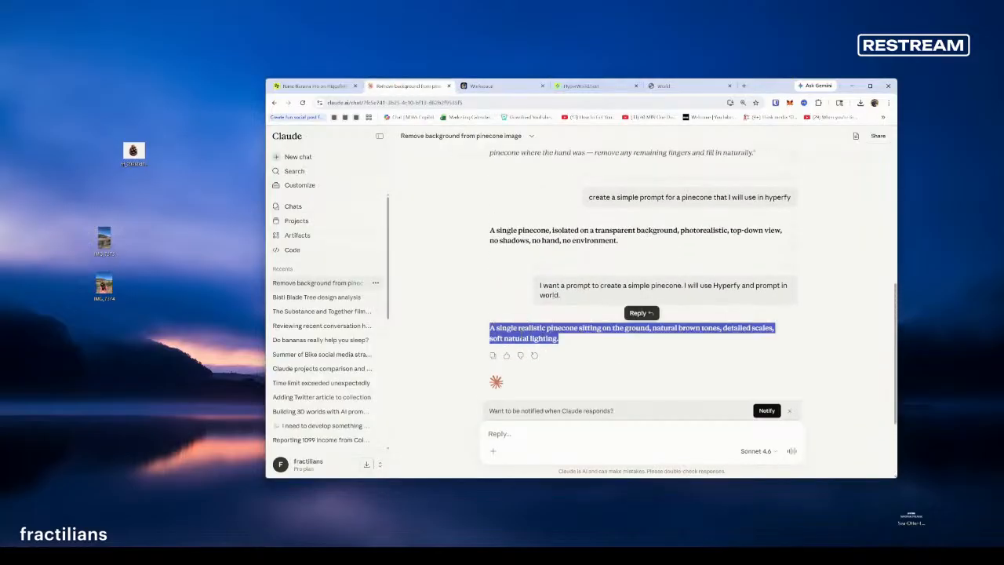
Step: Enter the aipromptworld world from the My Worlds dashboard on Hyperworld.host, then return to the dashboard
{"action": "left_click", "coordinate": [598, 88]}
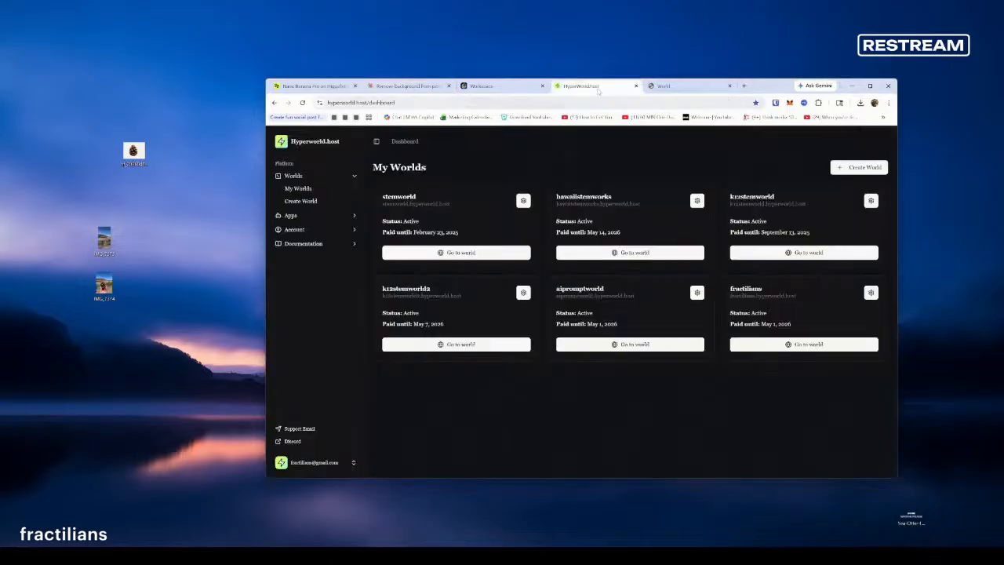
{"action": "left_click", "coordinate": [631, 345]}
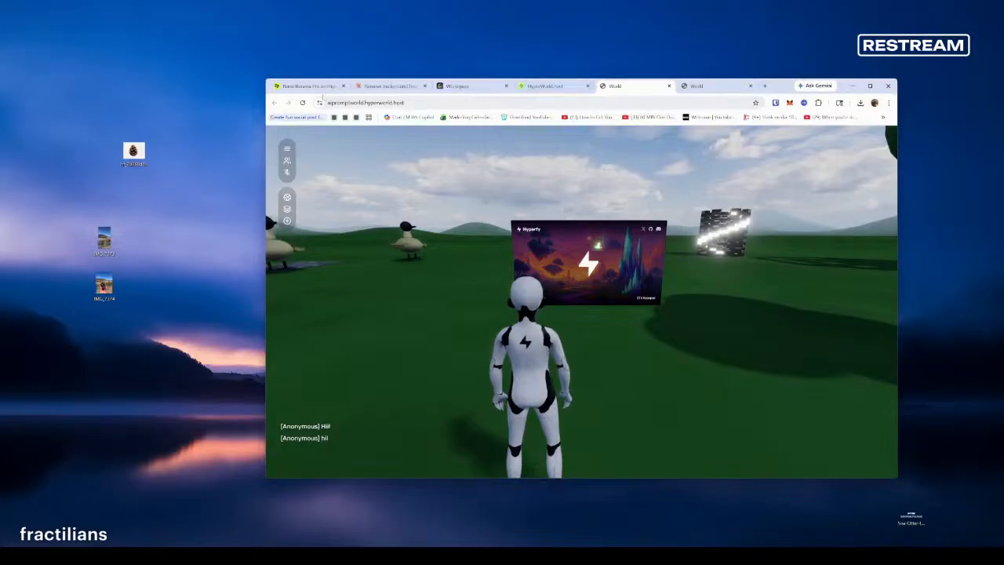
{"action": "left_click", "coordinate": [388, 85]}
{"action": "left_click", "coordinate": [541, 88]}
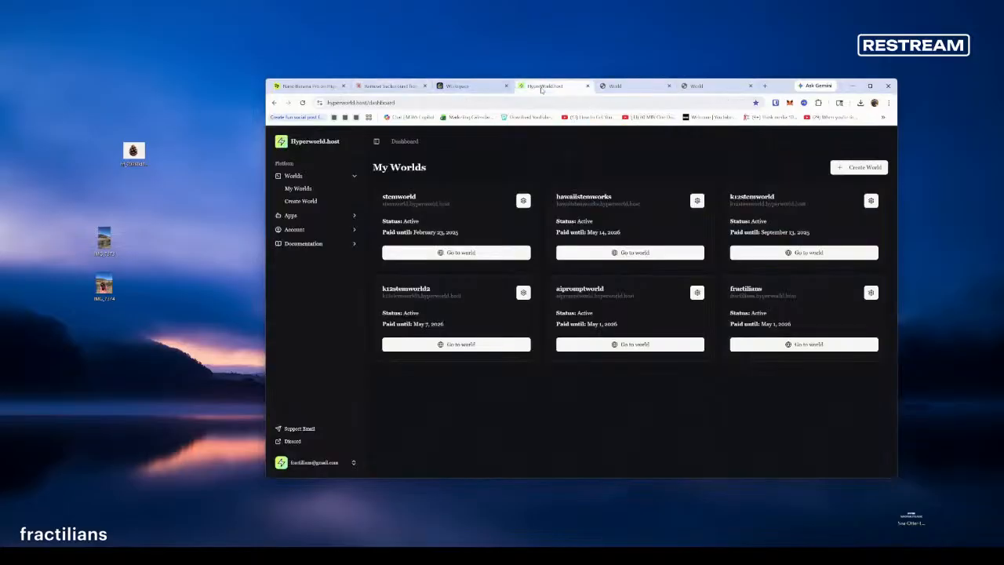
Step: In Meshy's Text to 3D workspace, generate a Standard Meshy 6 model from the copied realistic pinecone prompt
{"action": "left_click", "coordinate": [492, 88]}
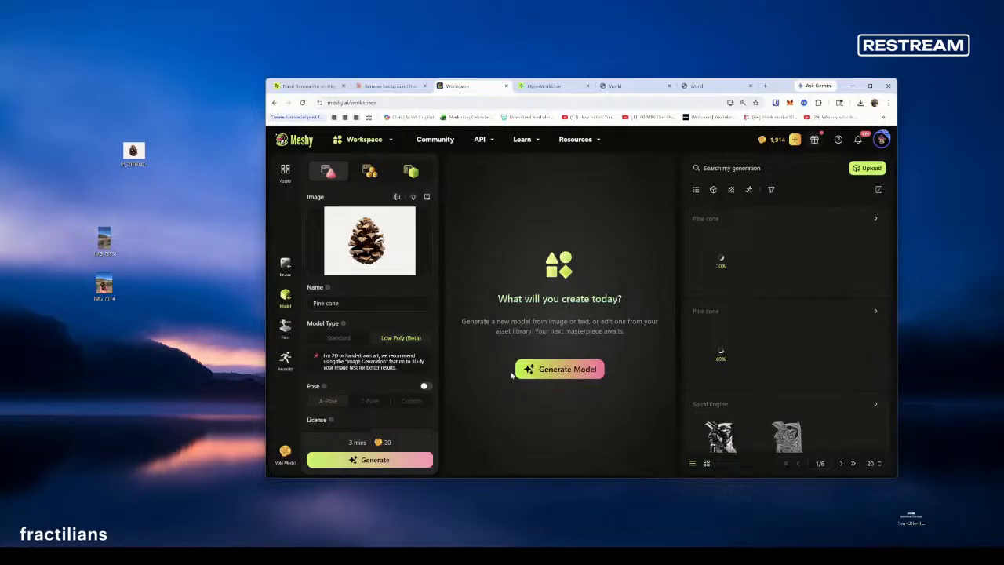
{"action": "left_click", "coordinate": [379, 145]}
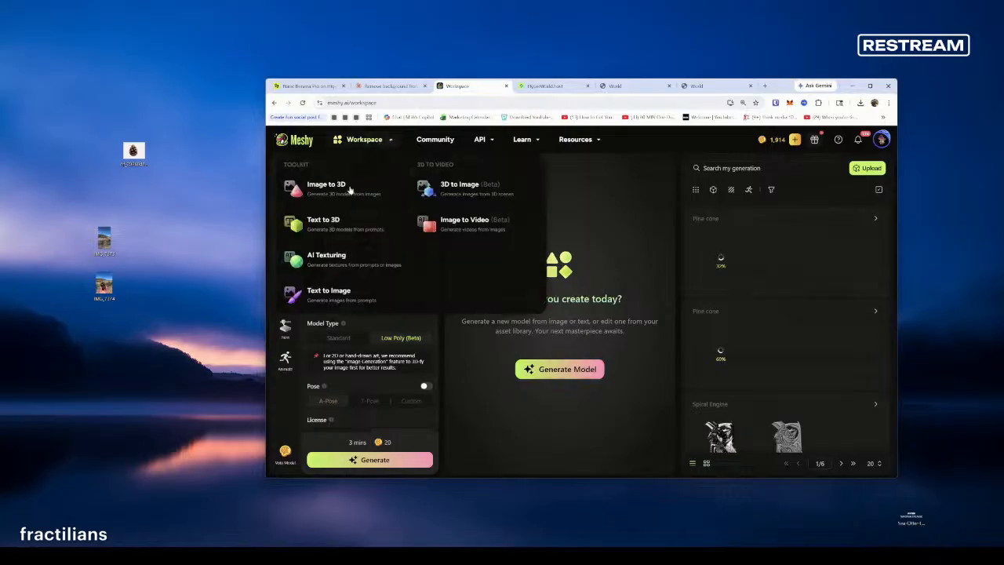
{"action": "left_click", "coordinate": [328, 223]}
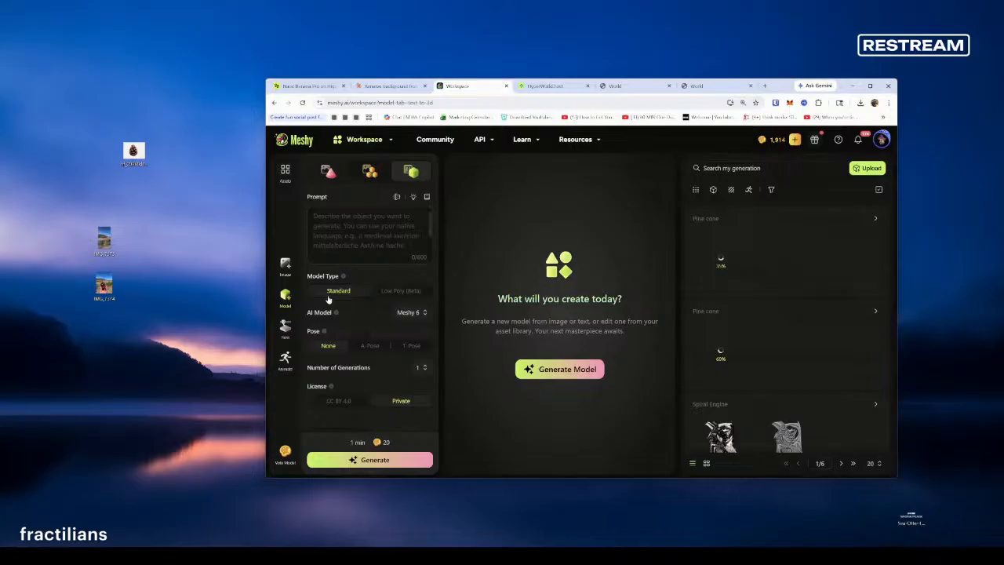
{"action": "left_click", "coordinate": [360, 224]}
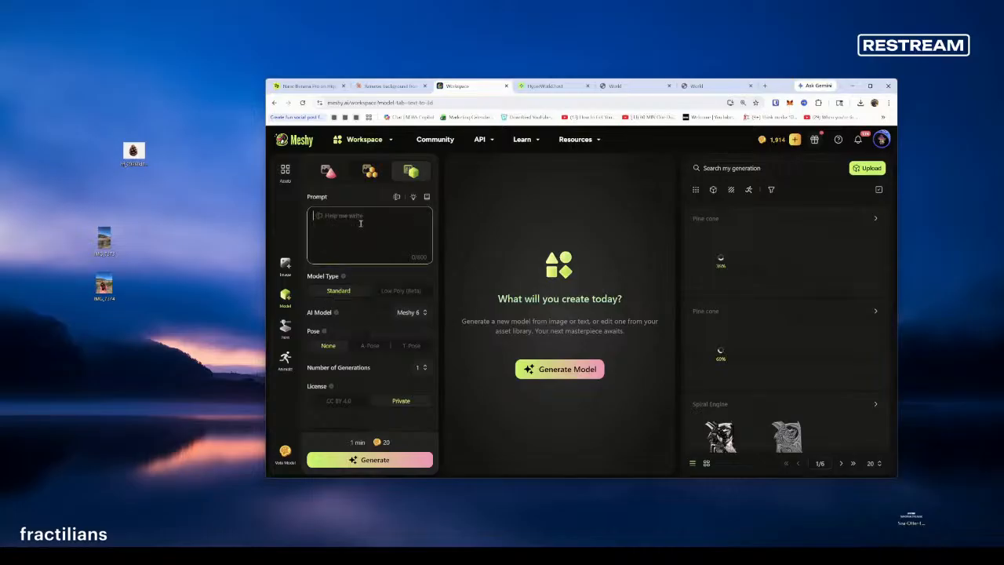
{"action": "key", "text": "ctrl+v"}
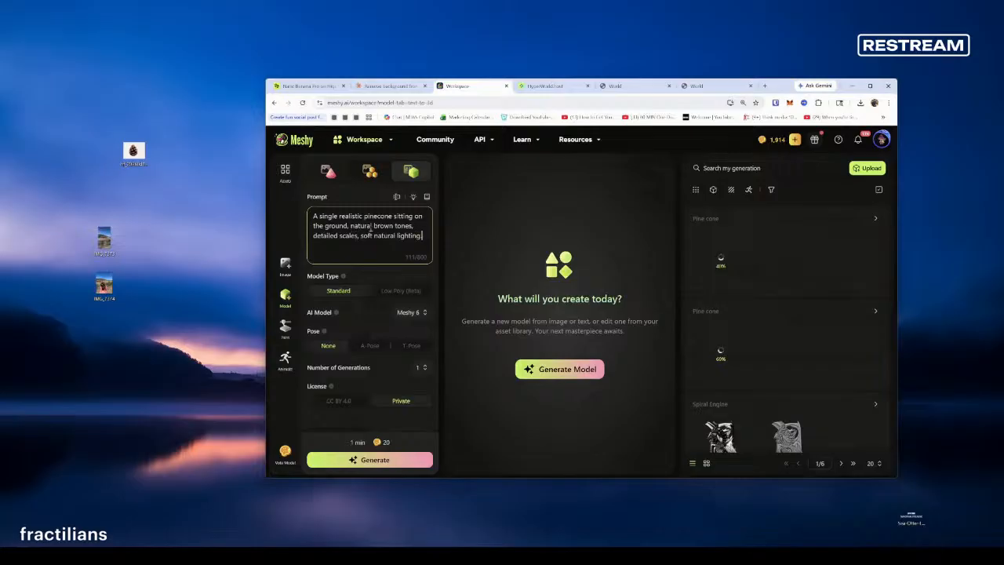
{"action": "left_click", "coordinate": [381, 463]}
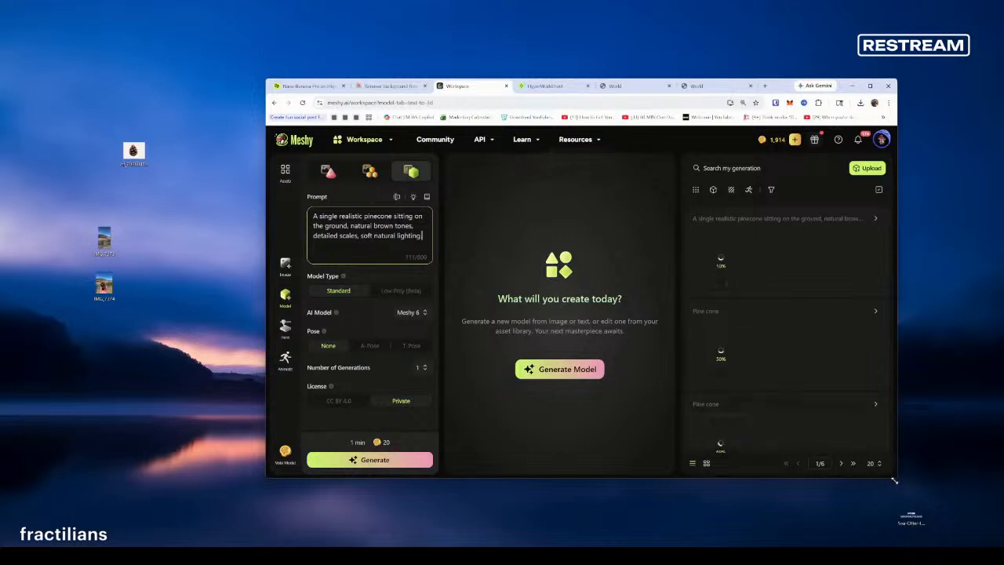
Step: Enlarge the browser window slightly and, in the aipromptworld world's chat, submit the /create command with the copied realistic pinecone prompt
{"action": "left_click_drag", "start_coordinate": [894, 479], "coordinate": [916, 493]}
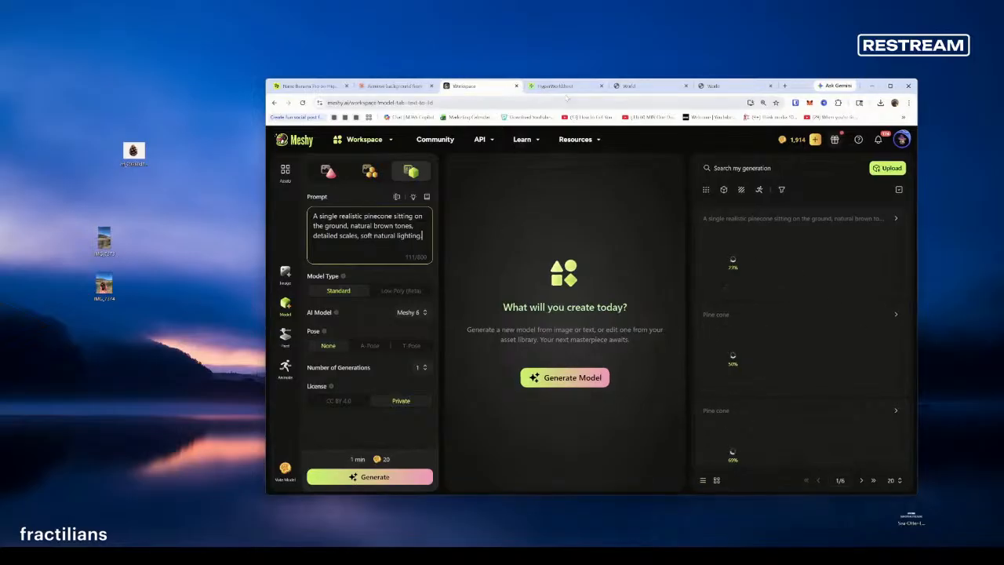
{"action": "left_click", "coordinate": [651, 88]}
{"action": "left_click", "coordinate": [390, 460]}
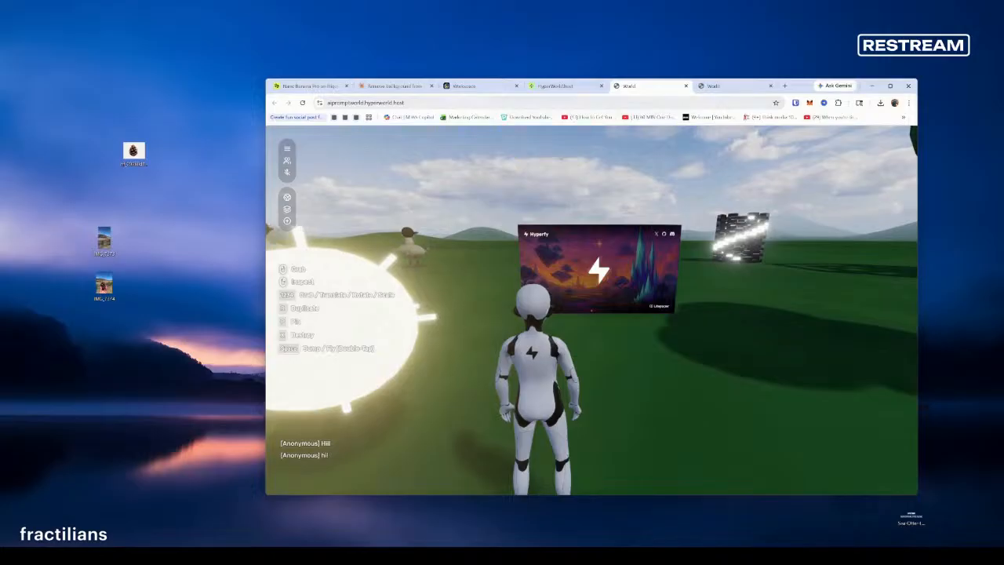
{"action": "type", "text": "/"}
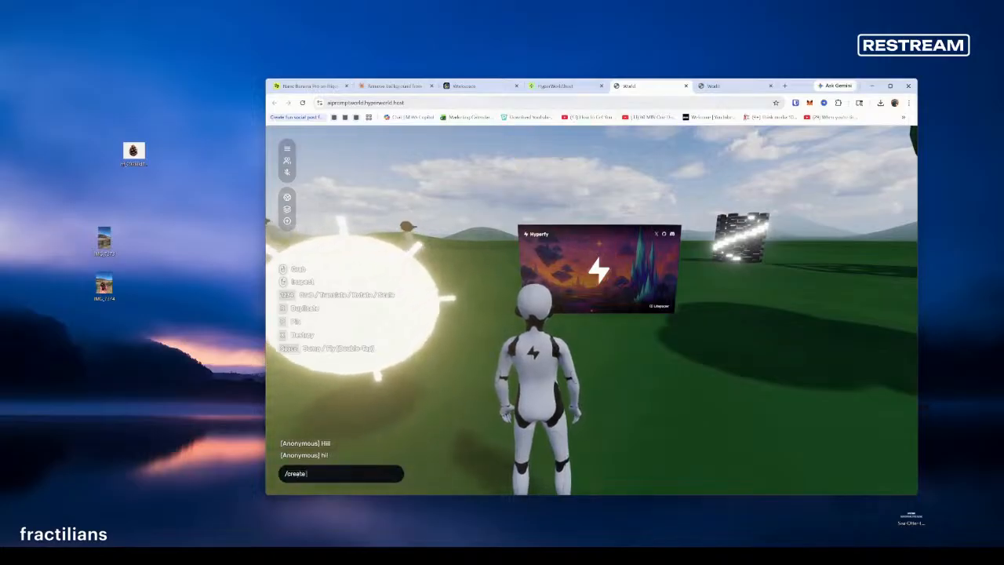
{"action": "type", "text": "create"}
{"action": "key", "text": "Return"}
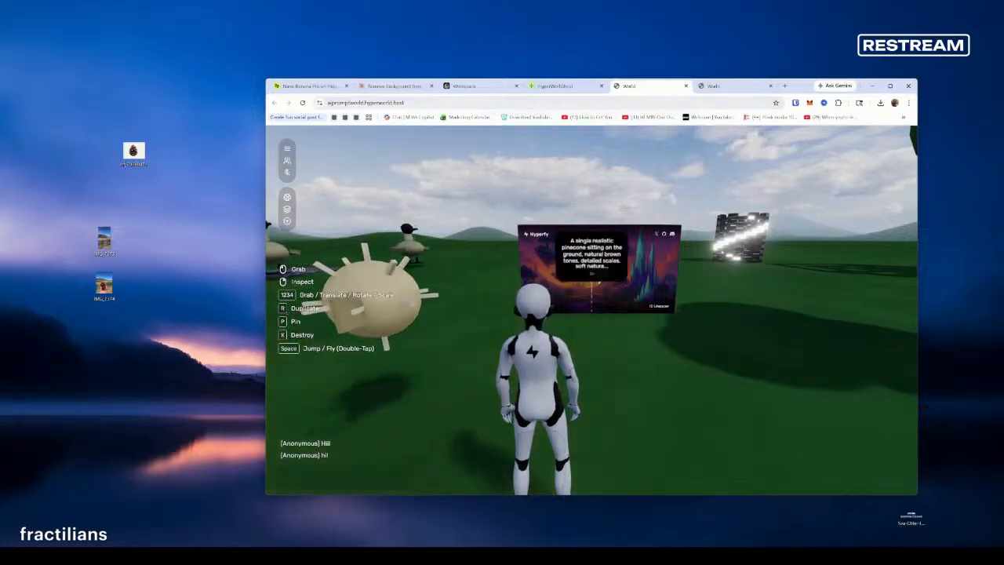
Step: Walk to the in-world pinecone generation placeholder, grab it and place it on the grass just ahead of the avatar
{"action": "key", "text": "w"}
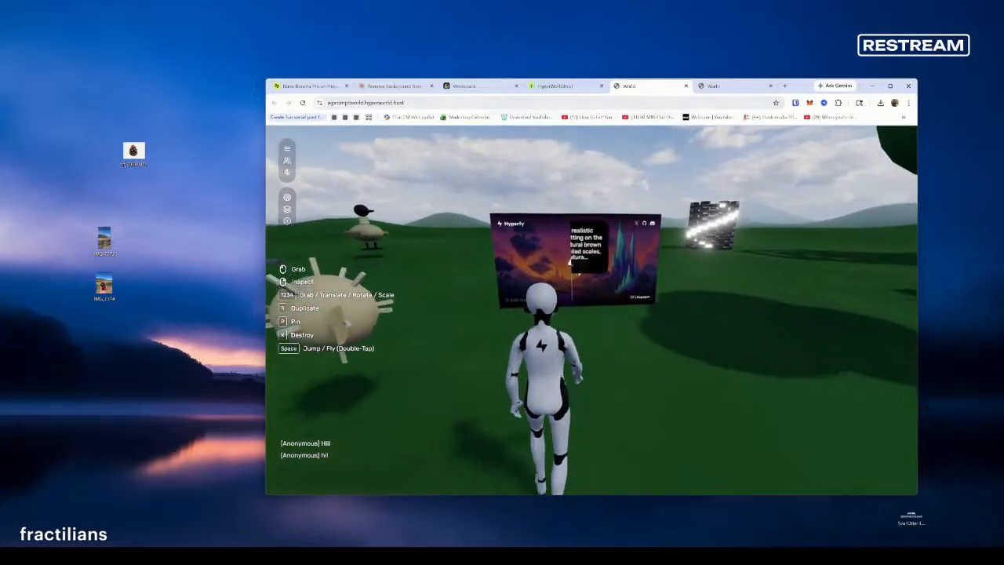
{"action": "left_click", "coordinate": [591, 310]}
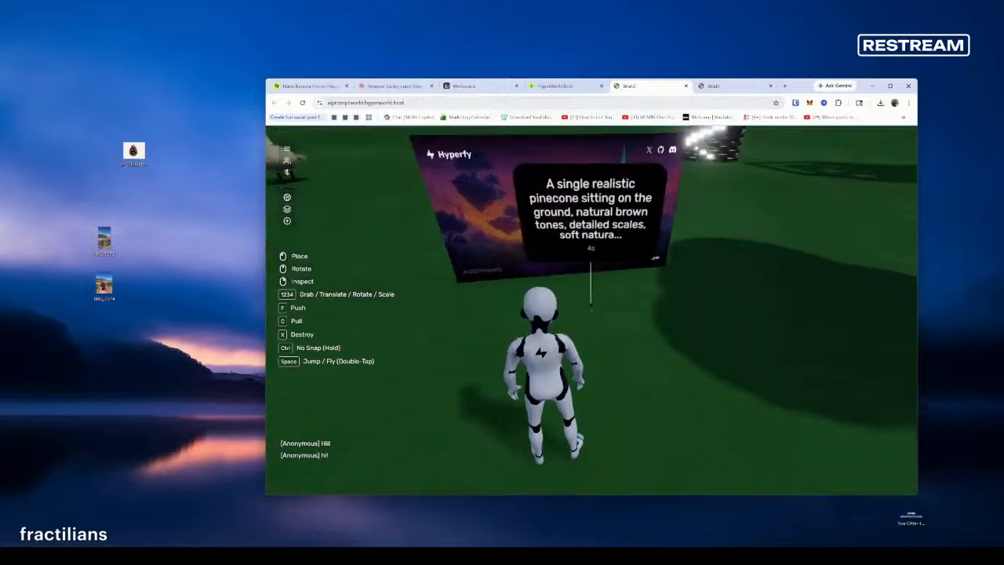
{"action": "left_click", "coordinate": [591, 310]}
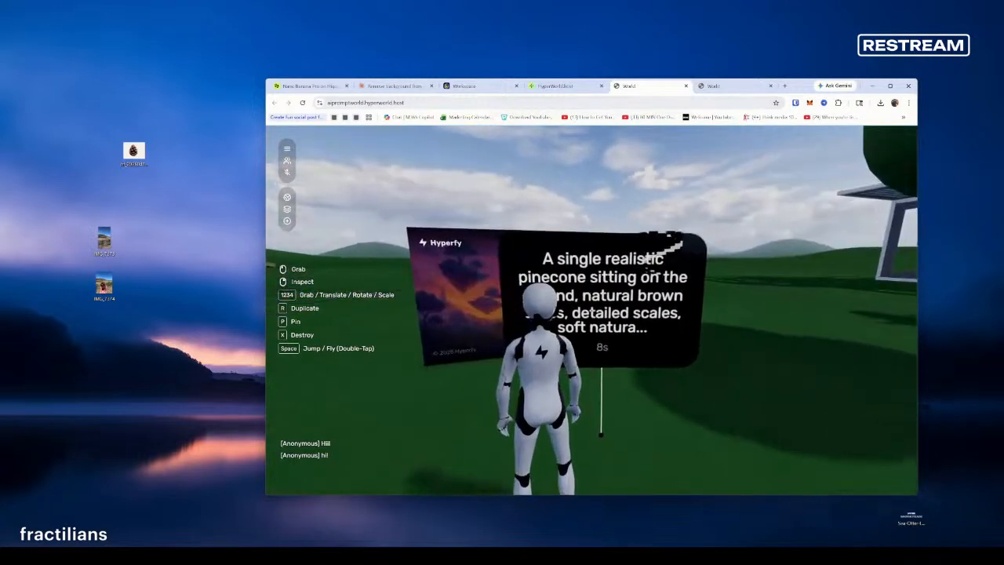
Step: Download the Skull avatar in VRM format from the opensourceavatars.com gallery and show the downloaded file in its folder, moved beside the browser
{"action": "left_click", "coordinate": [784, 86]}
{"action": "type", "text": "opensourceavatars.com/en"}
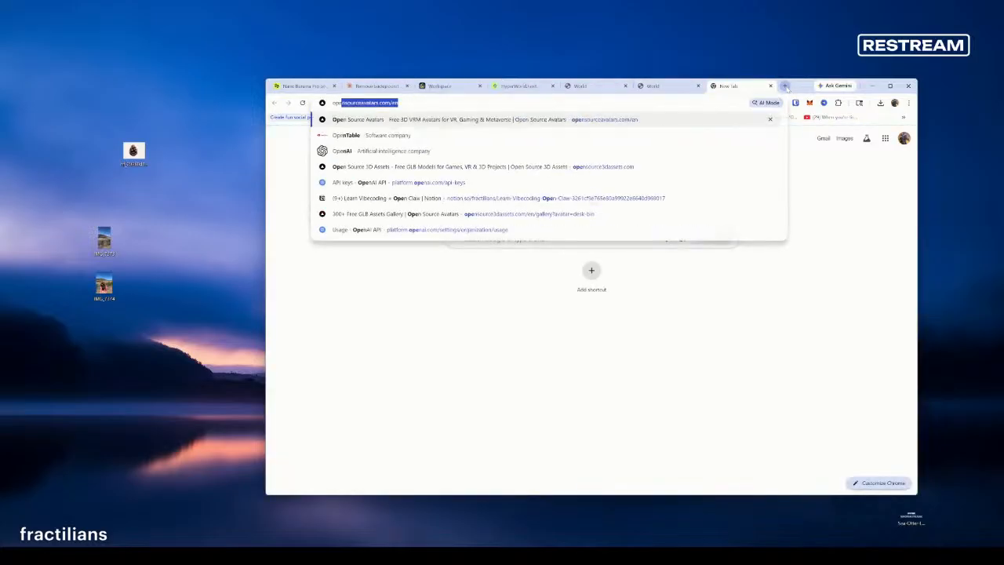
{"action": "key", "text": "Return"}
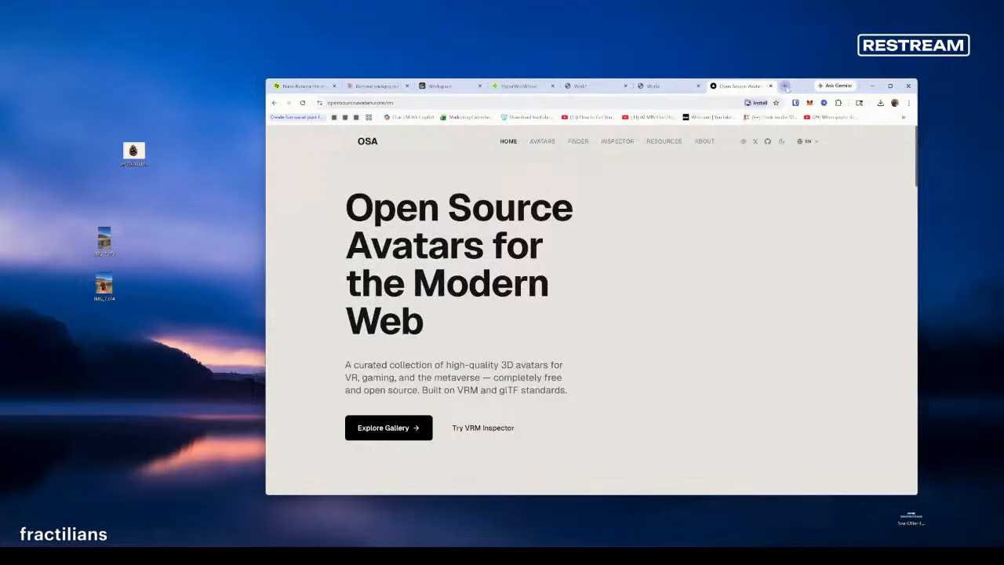
{"action": "left_click", "coordinate": [542, 141]}
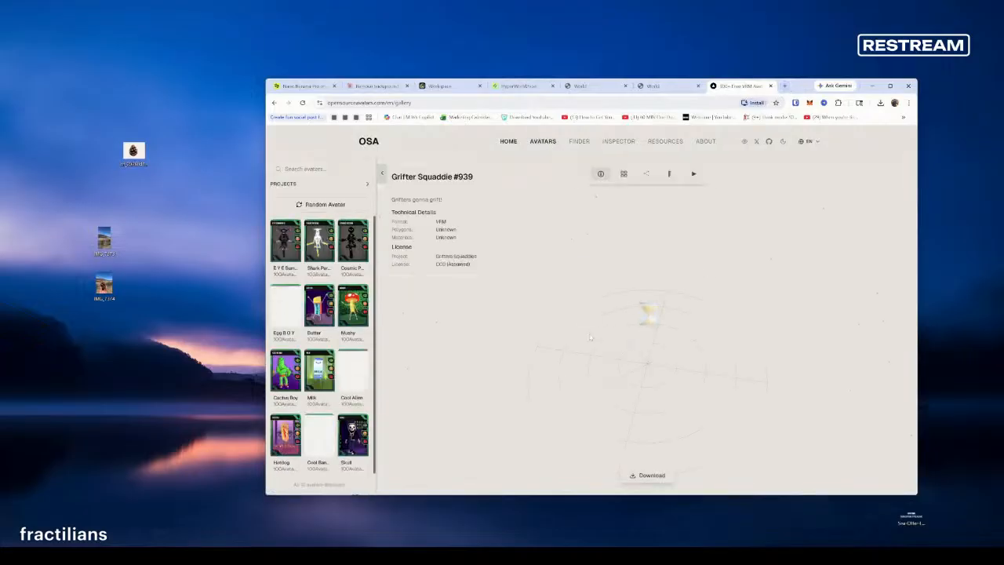
{"action": "scroll", "coordinate": [341, 381], "scroll_direction": "down", "scroll_amount": 2}
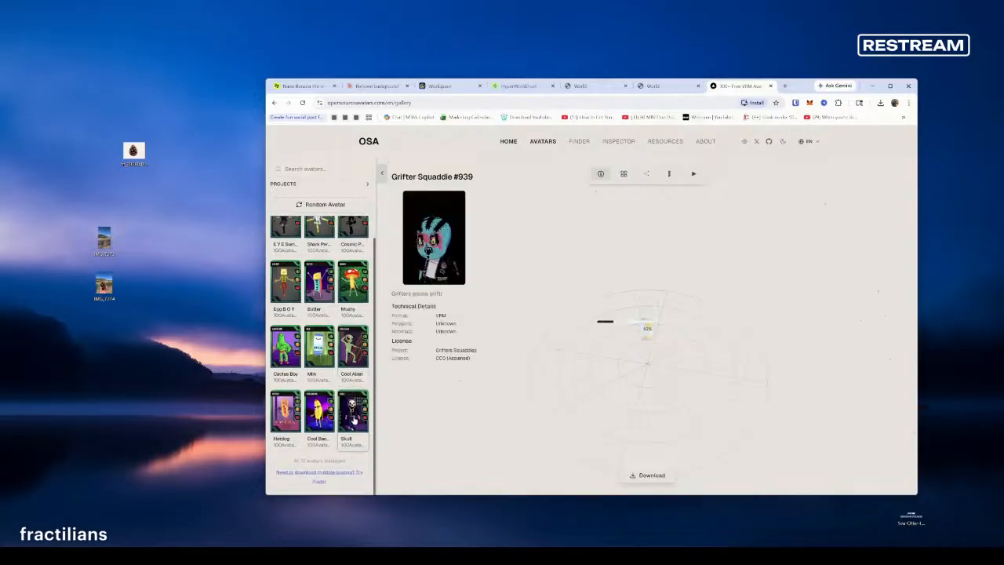
{"action": "left_click", "coordinate": [353, 408]}
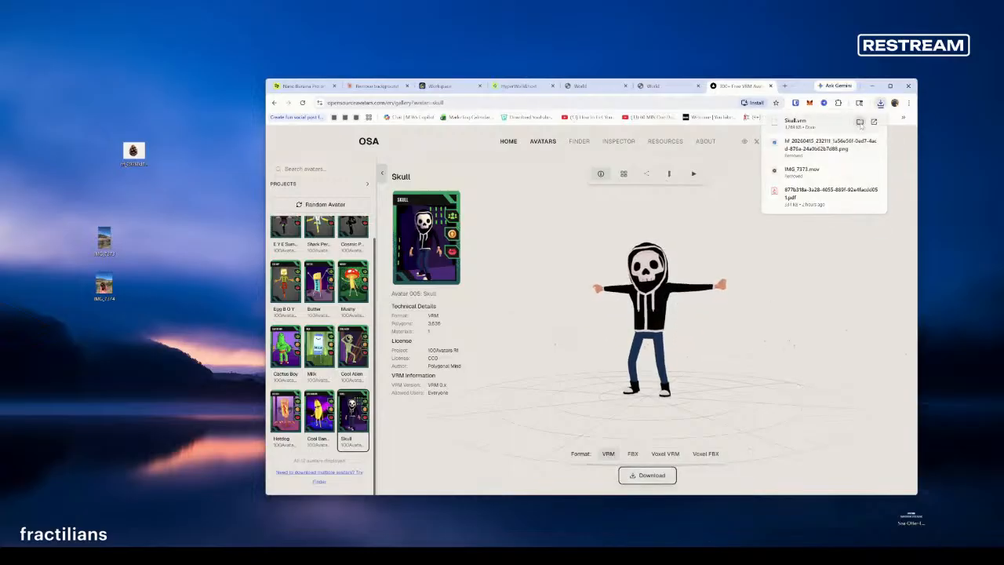
{"action": "left_click", "coordinate": [859, 123]}
{"action": "left_click_drag", "start_coordinate": [436, 196], "coordinate": [0, 185]}
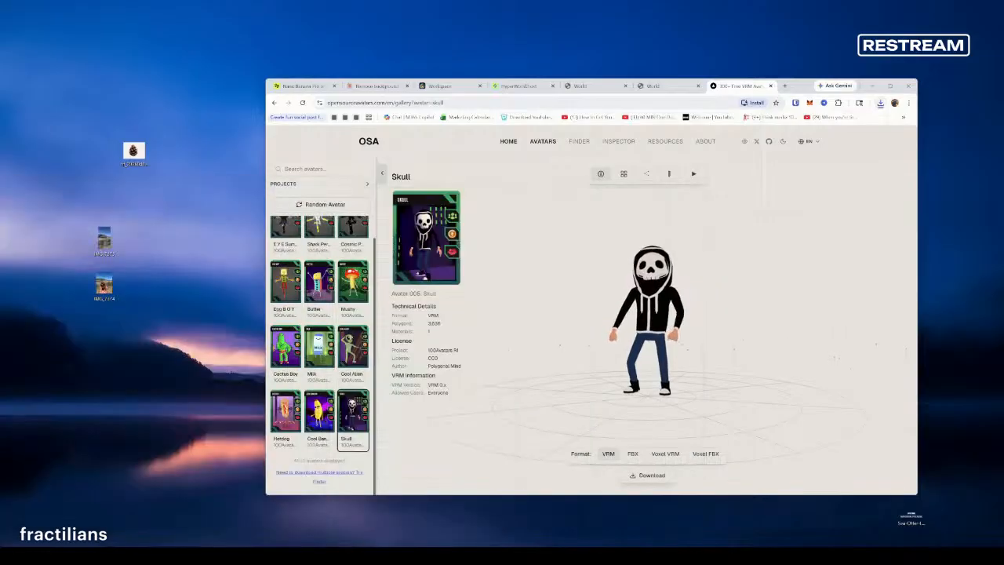
Step: Import the downloaded Skull.vrm file into the fractilians world and equip it as the avatar
{"action": "left_click", "coordinate": [662, 86]}
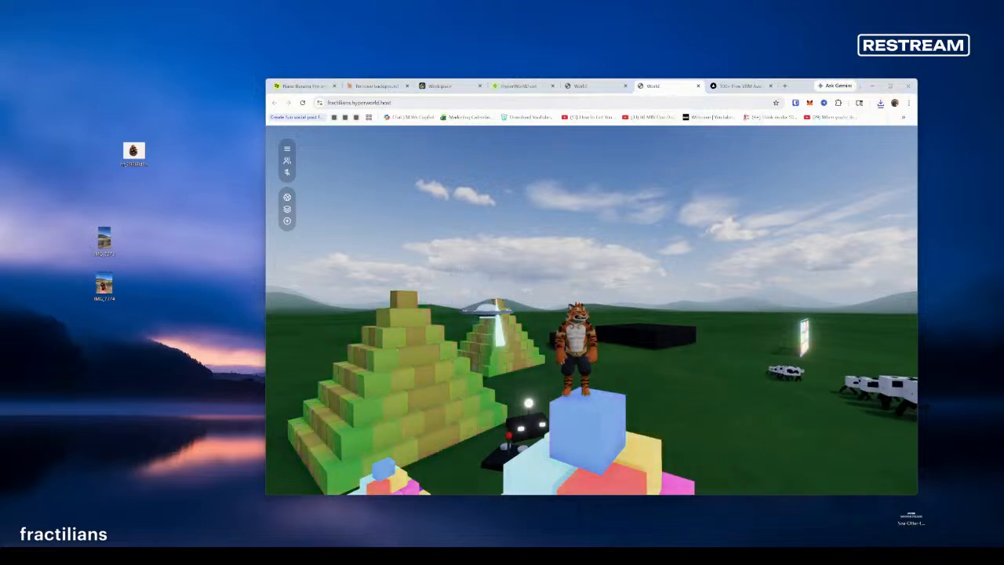
{"action": "left_click_drag", "start_coordinate": [0, 212], "coordinate": [571, 373]}
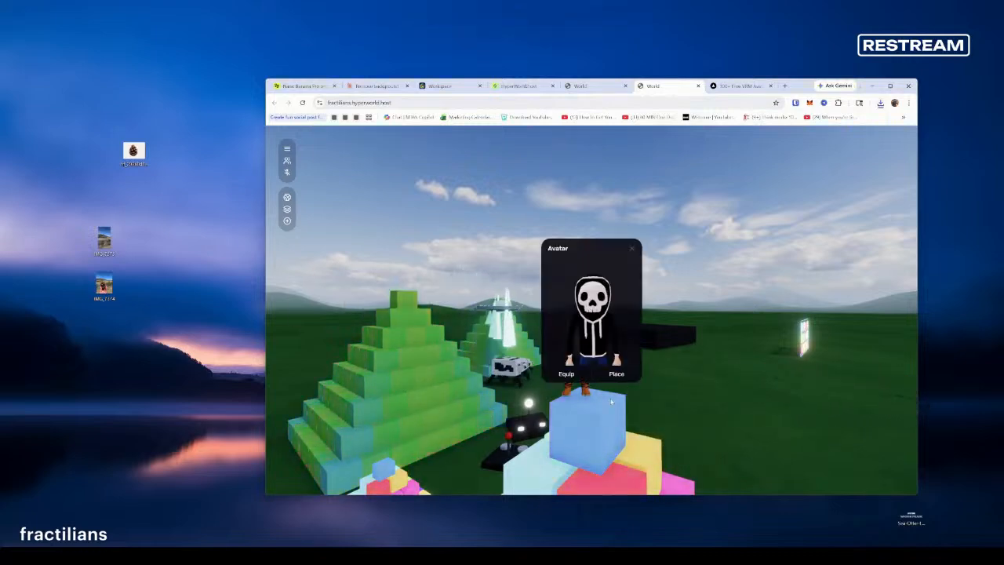
{"action": "left_click", "coordinate": [565, 374]}
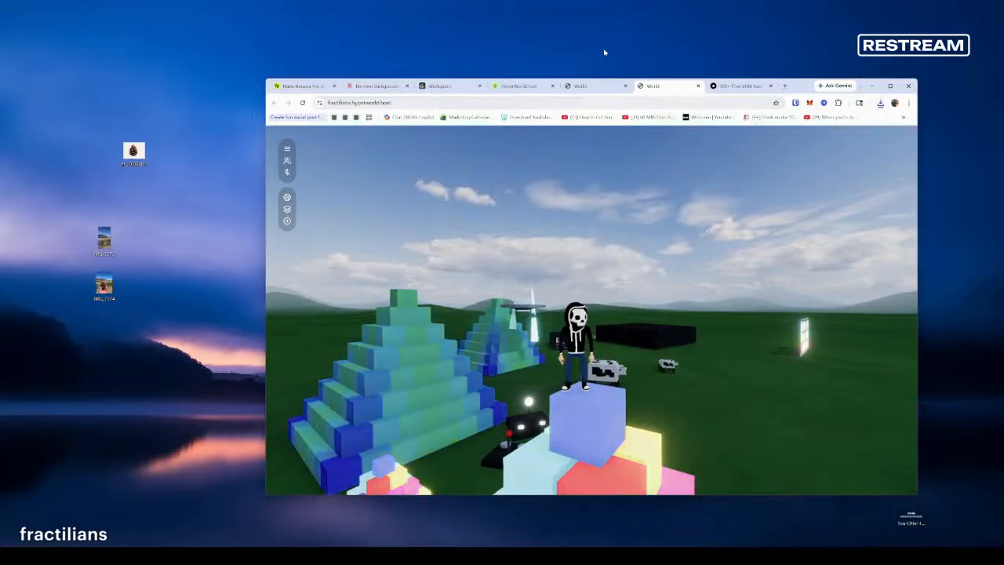
Step: Import Skull.vrm into the aipromptworld world and equip it as the avatar there as well
{"action": "left_click", "coordinate": [595, 87]}
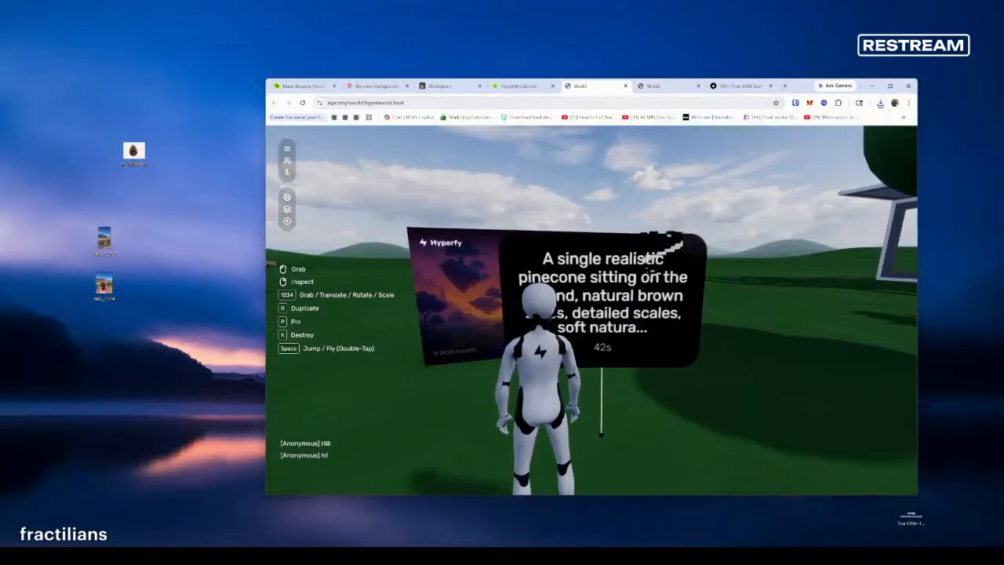
{"action": "left_click_drag", "start_coordinate": [2, 330], "coordinate": [572, 366]}
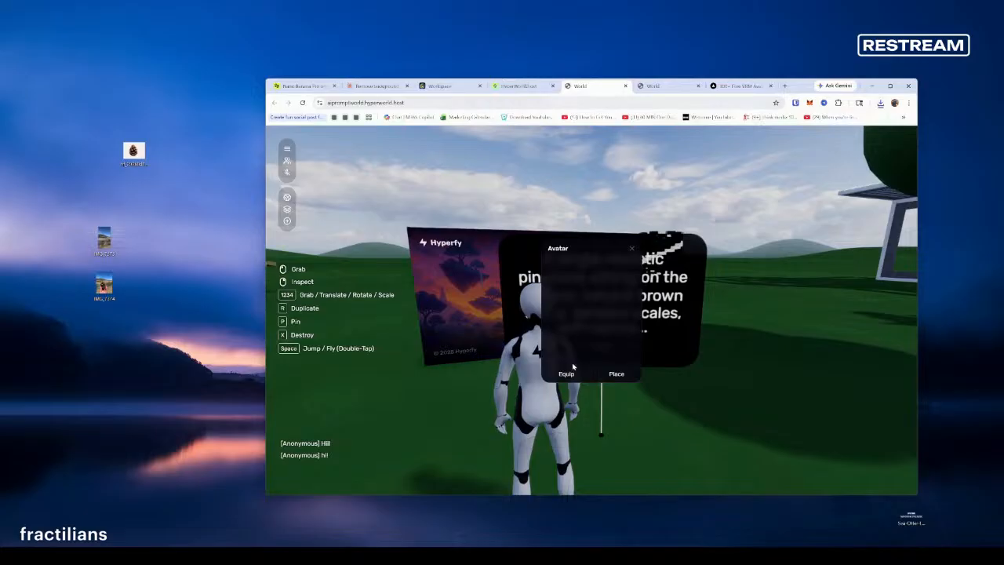
{"action": "left_click", "coordinate": [566, 373]}
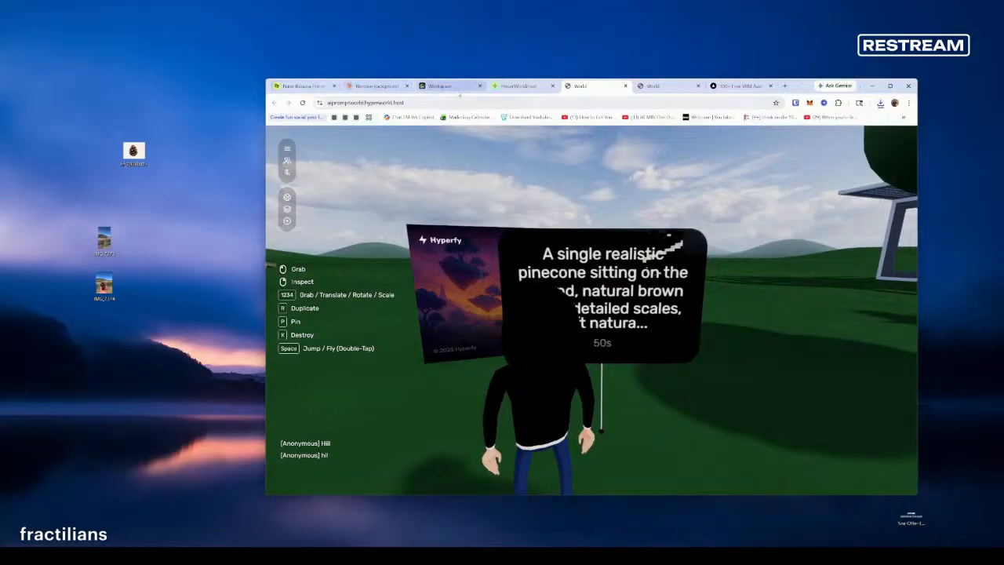
Step: Back in the Meshy workspace, open the finished untextured Pine cone model made from the photo and inspect its geometry and mesh statistics
{"action": "left_click", "coordinate": [453, 87]}
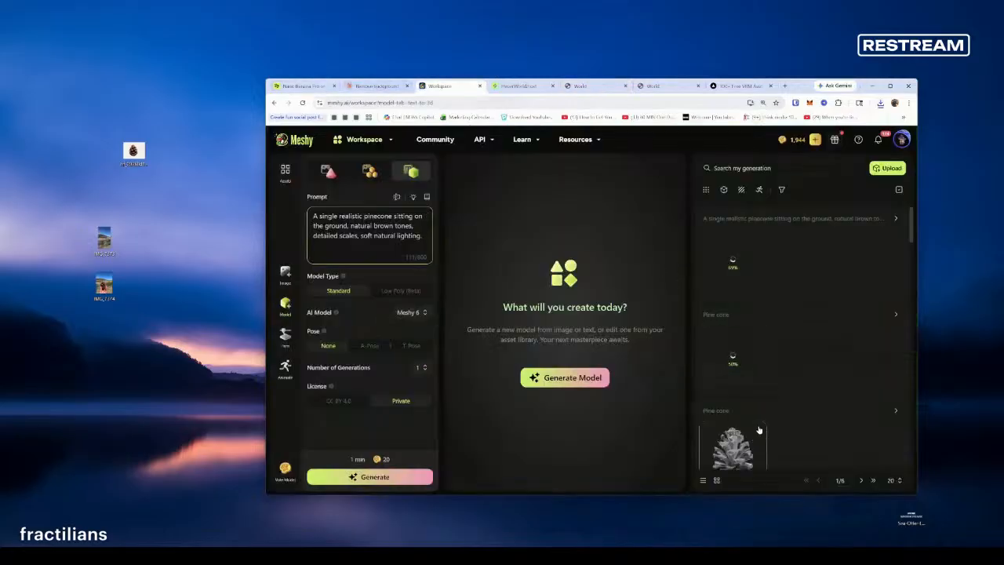
{"action": "scroll", "coordinate": [789, 404], "scroll_direction": "down", "scroll_amount": 1}
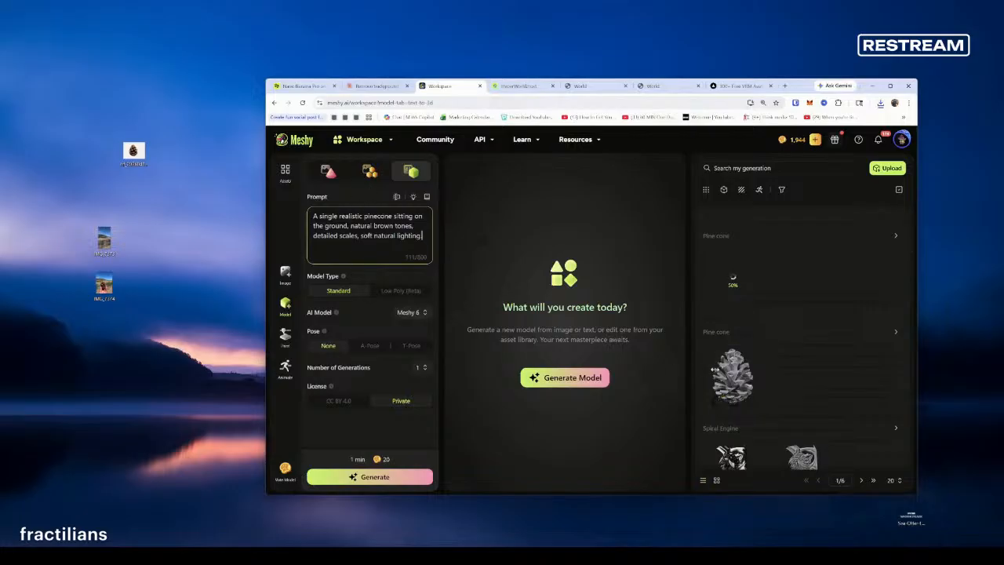
{"action": "left_click", "coordinate": [736, 380]}
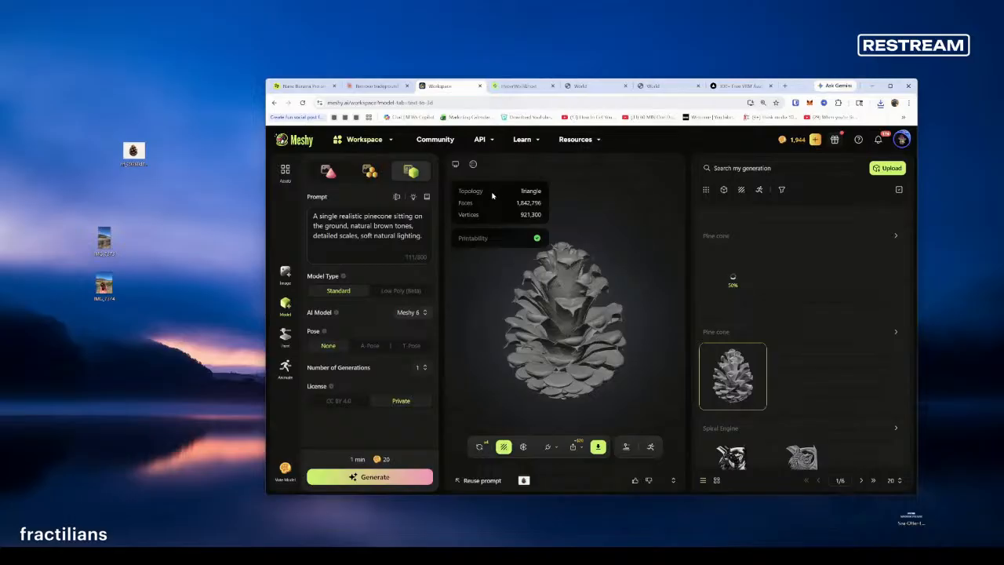
{"action": "left_click", "coordinate": [742, 304]}
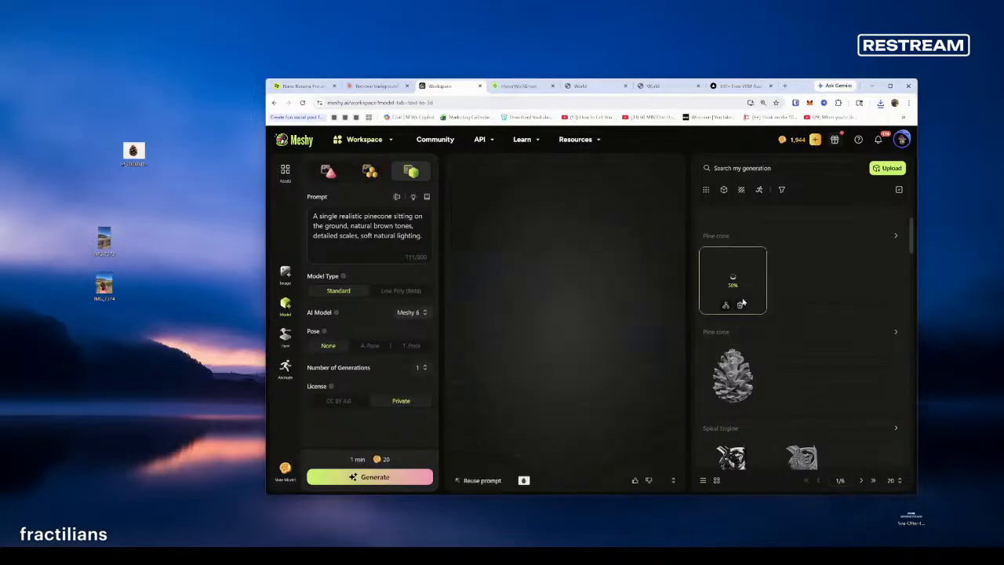
{"action": "left_click", "coordinate": [738, 378]}
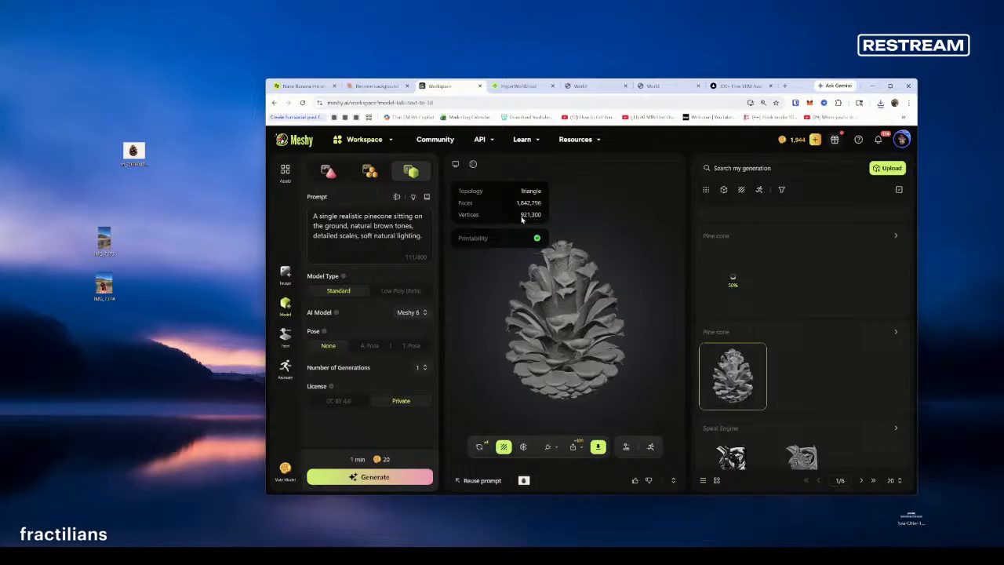
{"action": "left_click_drag", "start_coordinate": [570, 309], "coordinate": [607, 318]}
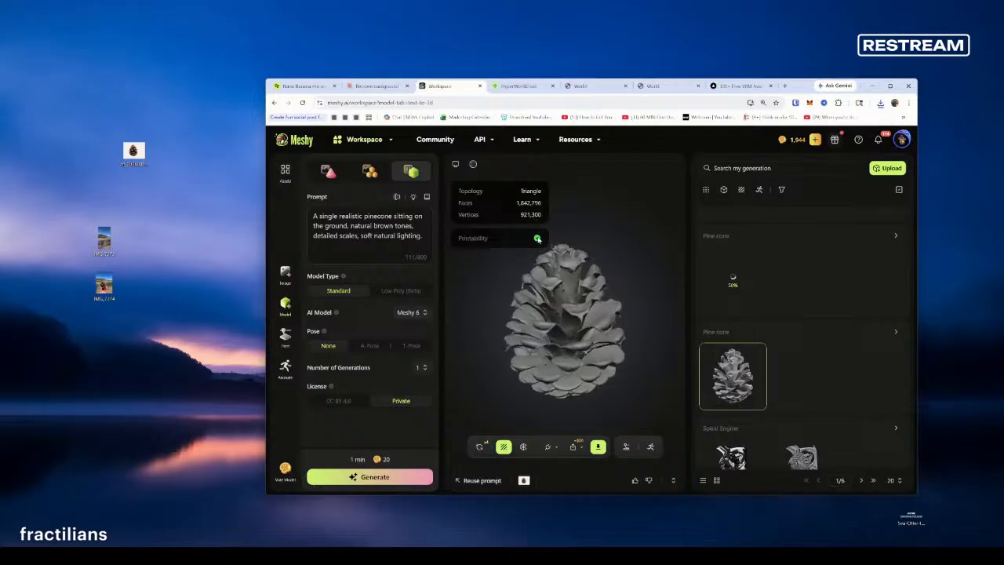
Step: Examine the Pine cone model's mesh density up close in wireframe, check the display settings, and return to the solid view
{"action": "left_click", "coordinate": [473, 164]}
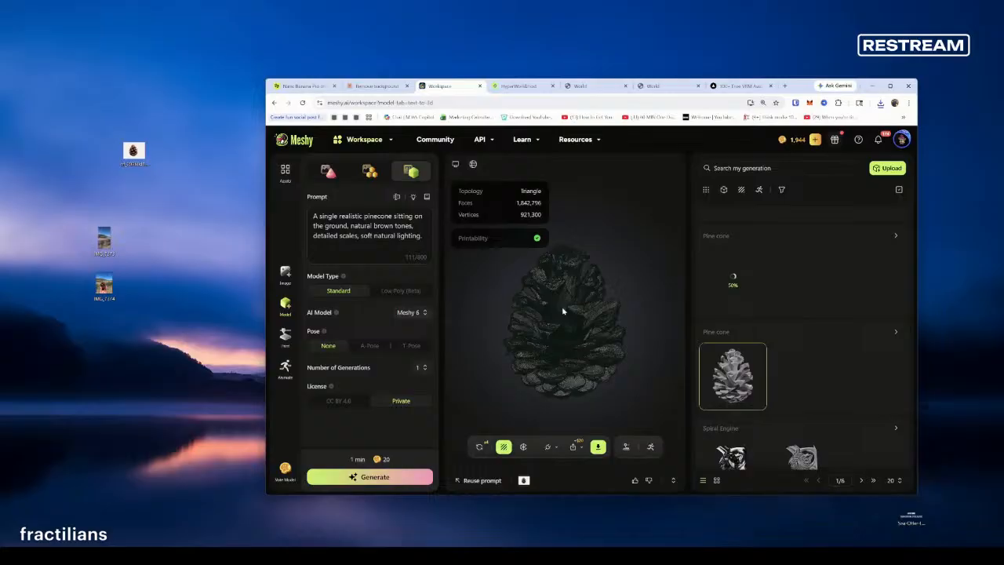
{"action": "scroll", "coordinate": [563, 311], "scroll_direction": "up", "scroll_amount": 10}
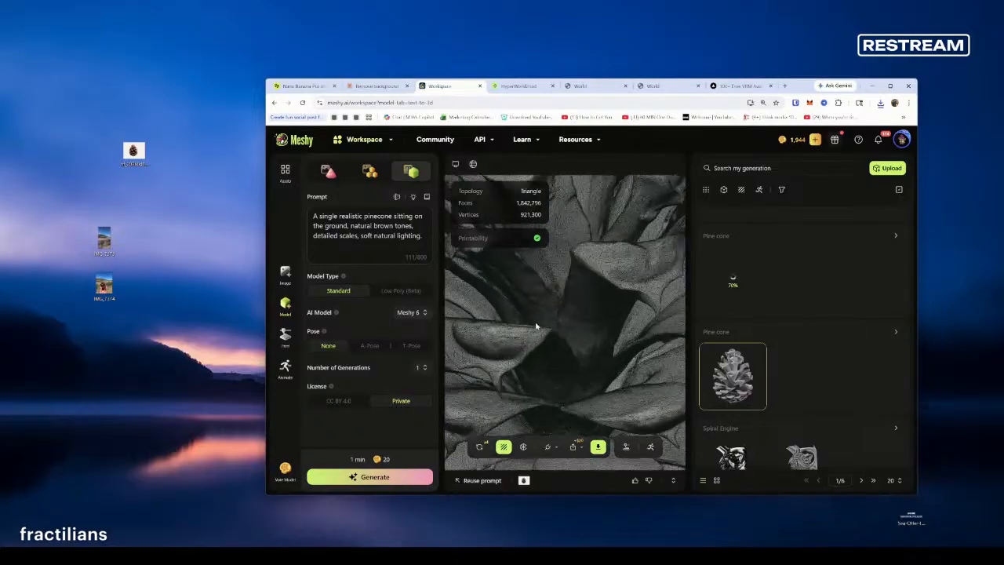
{"action": "scroll", "coordinate": [536, 328], "scroll_direction": "down", "scroll_amount": 5}
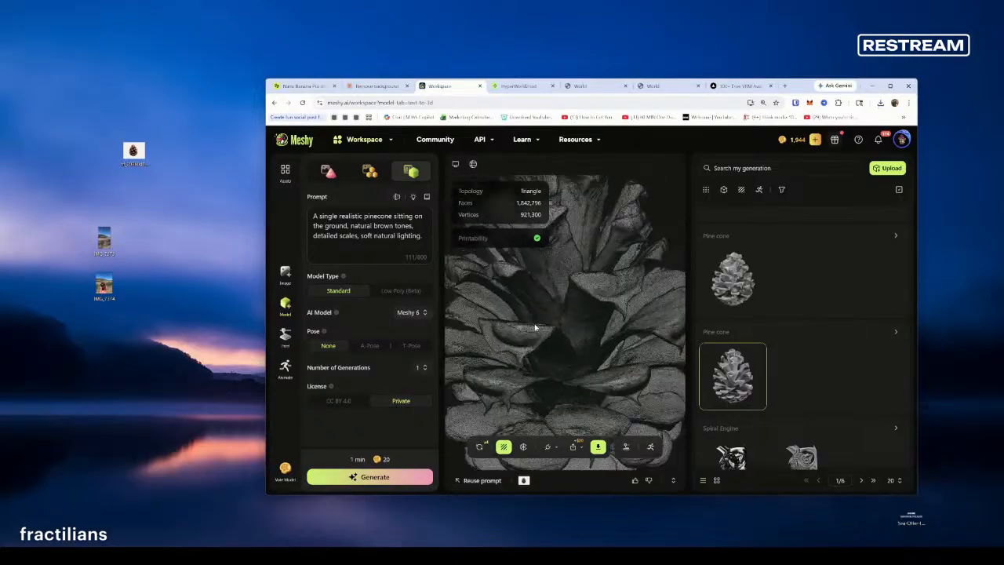
{"action": "left_click", "coordinate": [473, 164]}
{"action": "left_click", "coordinate": [456, 166]}
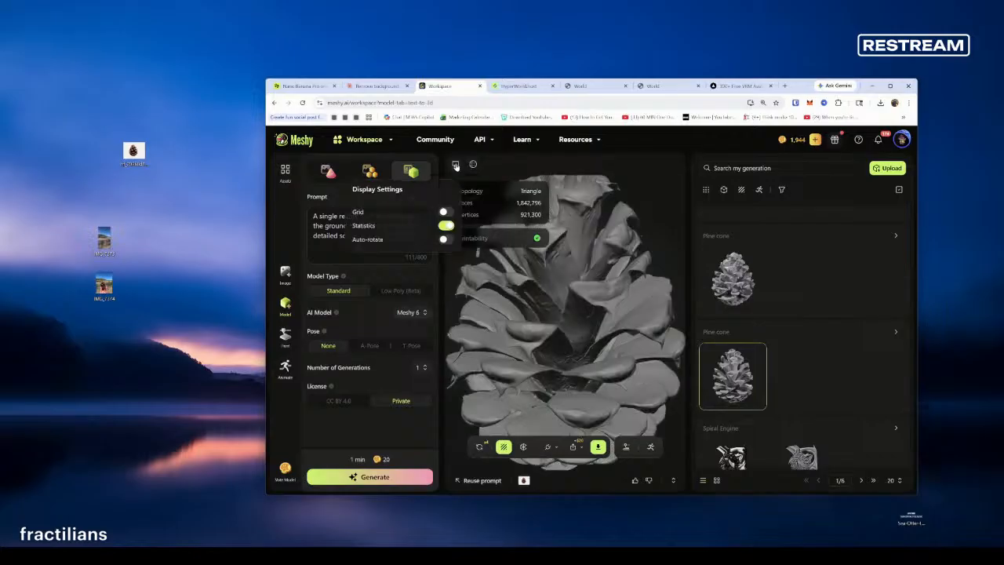
{"action": "left_click", "coordinate": [499, 167]}
{"action": "left_click", "coordinate": [473, 166]}
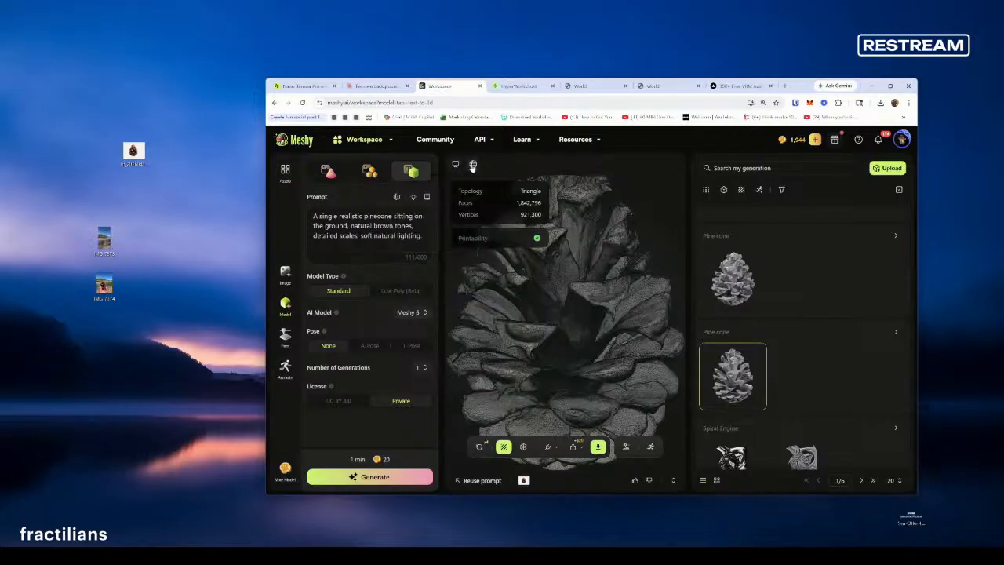
{"action": "left_click", "coordinate": [474, 165]}
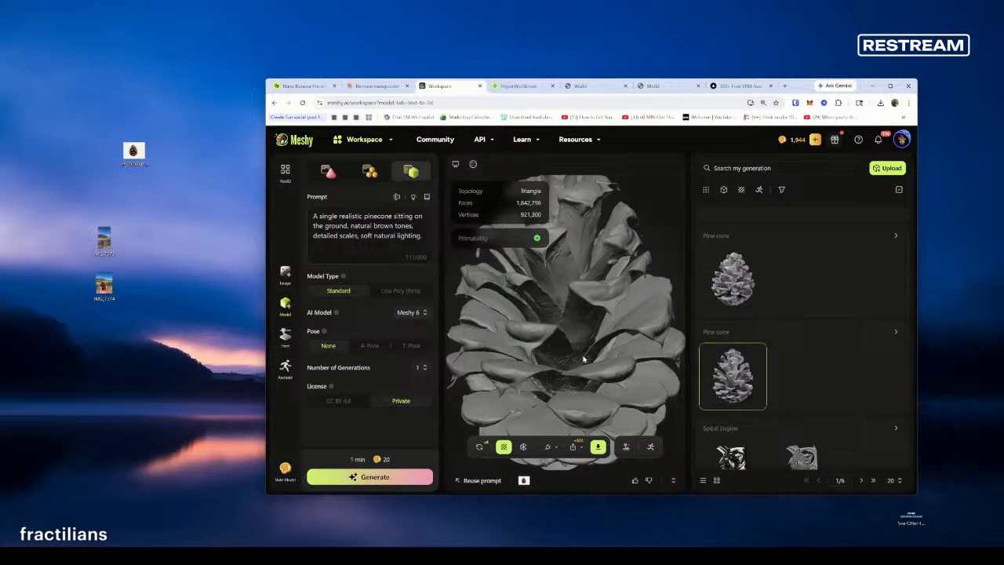
{"action": "scroll", "coordinate": [584, 358], "scroll_direction": "down", "scroll_amount": 3}
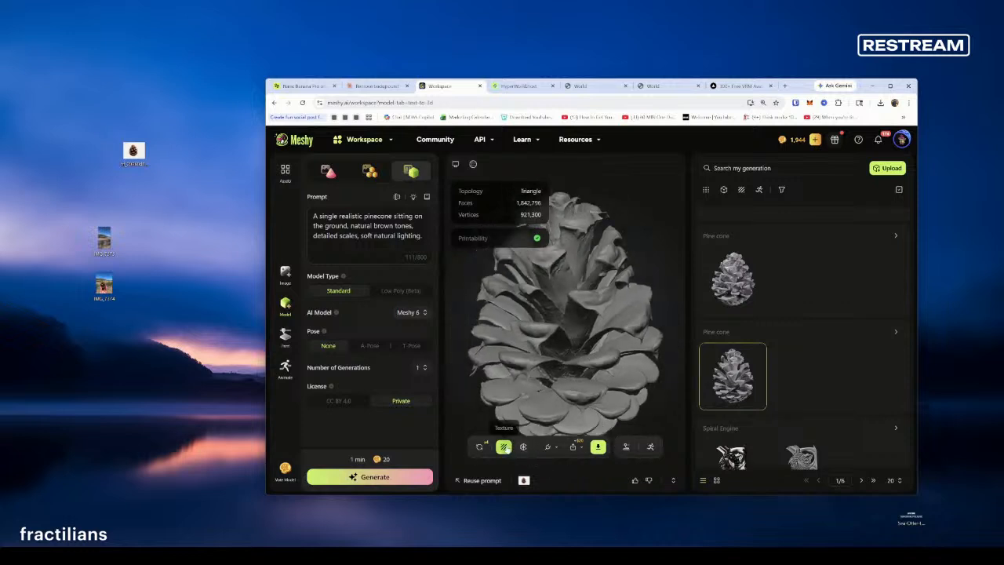
Step: Generate a Meshy 6 texture for the Pine cone model from the pinecone image, and open the model generated from the text prompt
{"action": "left_click", "coordinate": [504, 447]}
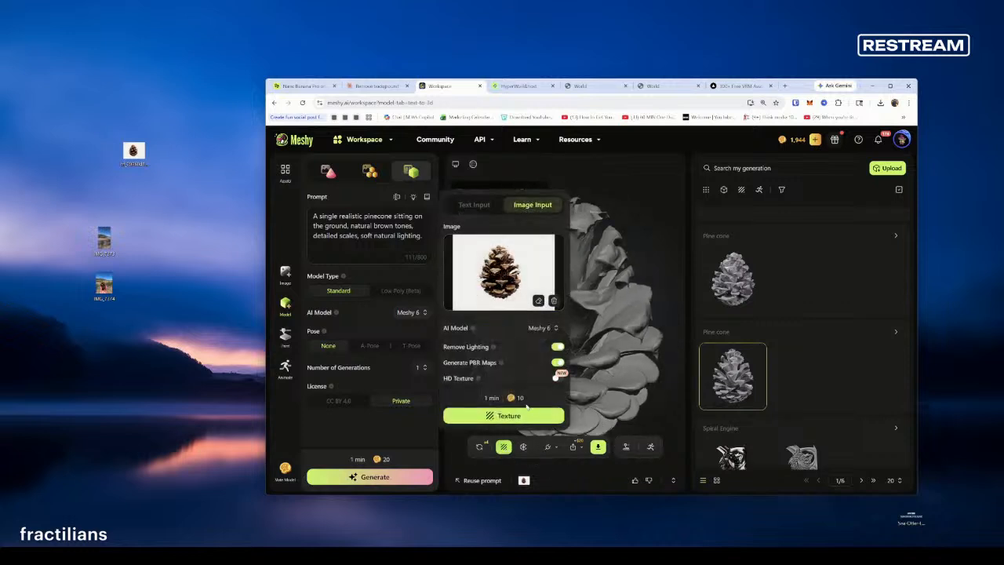
{"action": "left_click", "coordinate": [526, 418]}
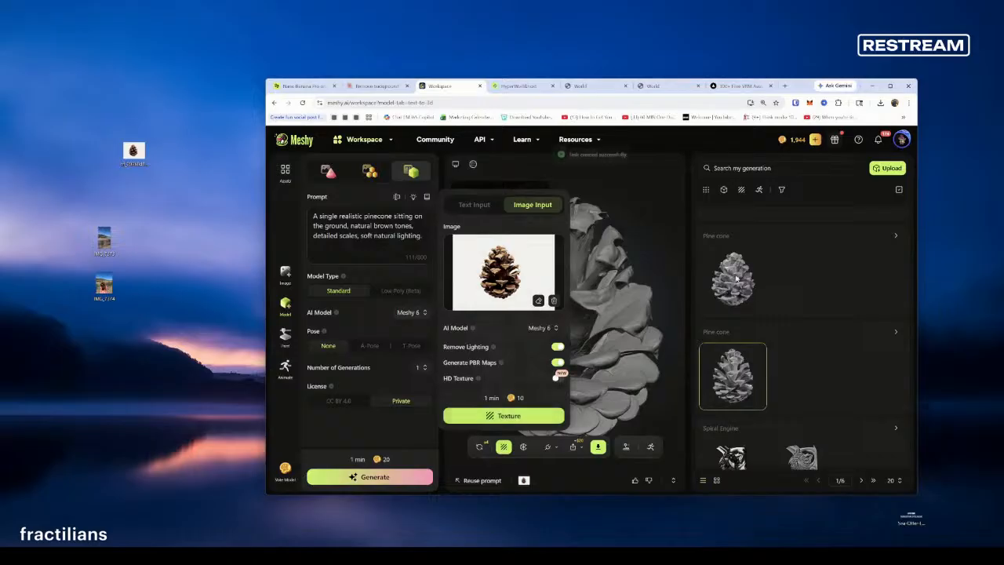
{"action": "left_click", "coordinate": [749, 366]}
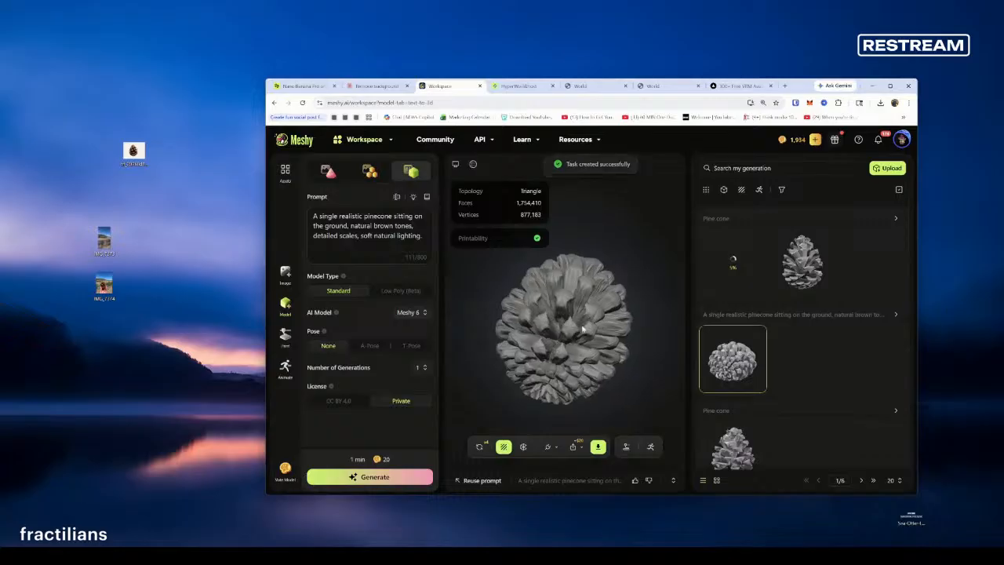
Step: View the text-prompt pinecone from another angle, and move and enlarge the browser window to cover most of the desktop
{"action": "left_click_drag", "start_coordinate": [601, 298], "coordinate": [612, 361]}
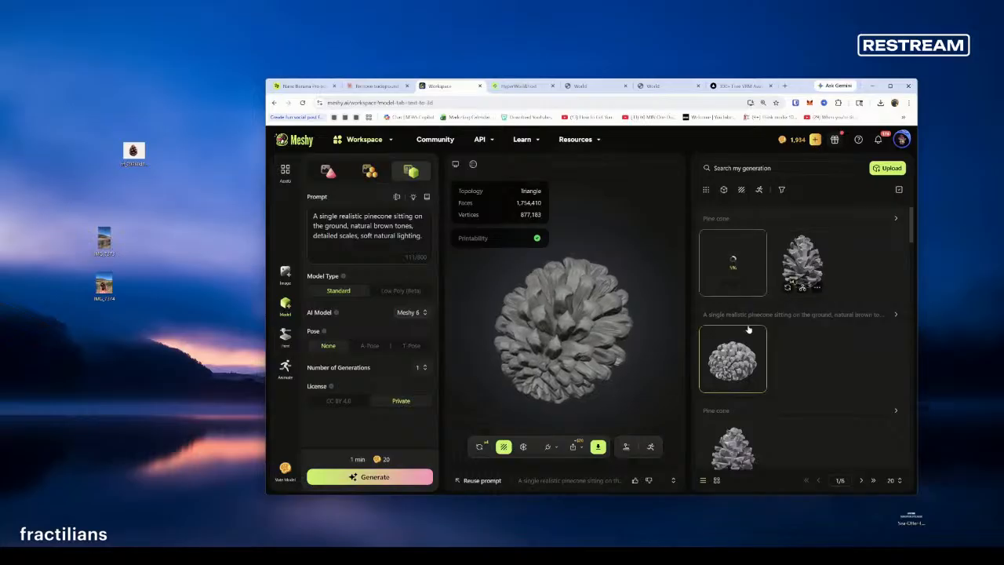
{"action": "left_click_drag", "start_coordinate": [810, 91], "coordinate": [695, 31]}
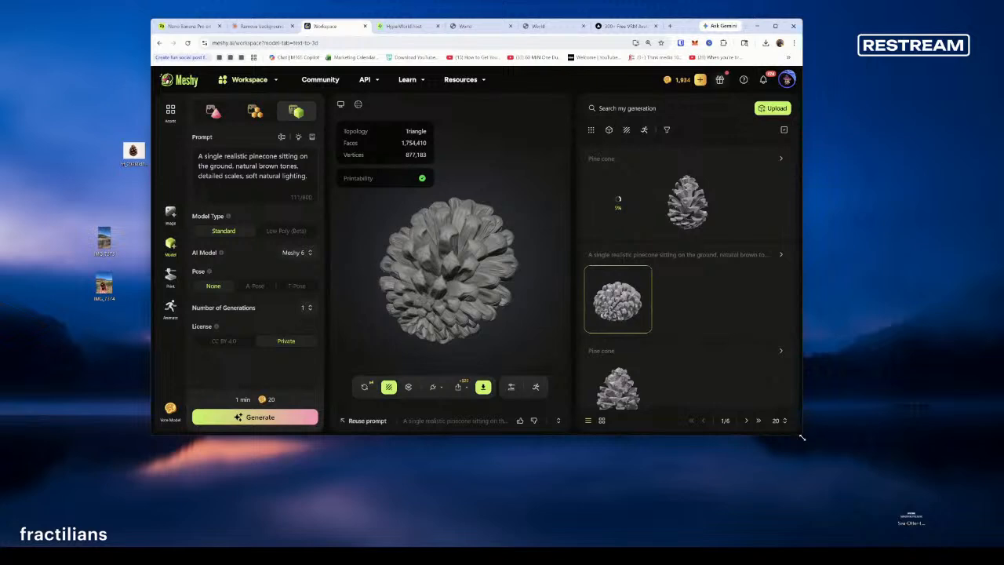
{"action": "left_click_drag", "start_coordinate": [801, 437], "coordinate": [989, 543]}
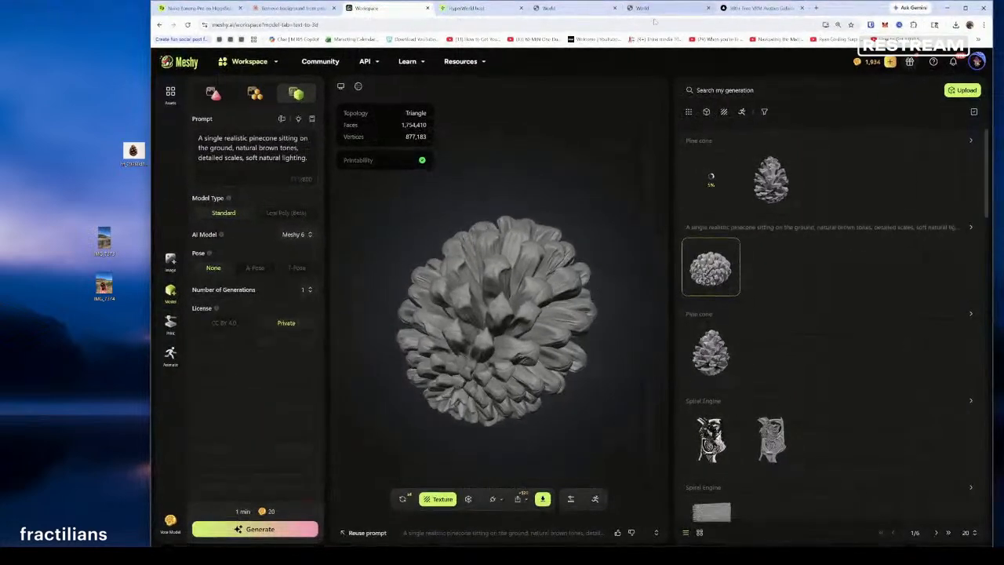
Step: Open the low-poly Pine cone model and generate a Meshy 6 texture for it from the pinecone image
{"action": "left_click", "coordinate": [720, 358]}
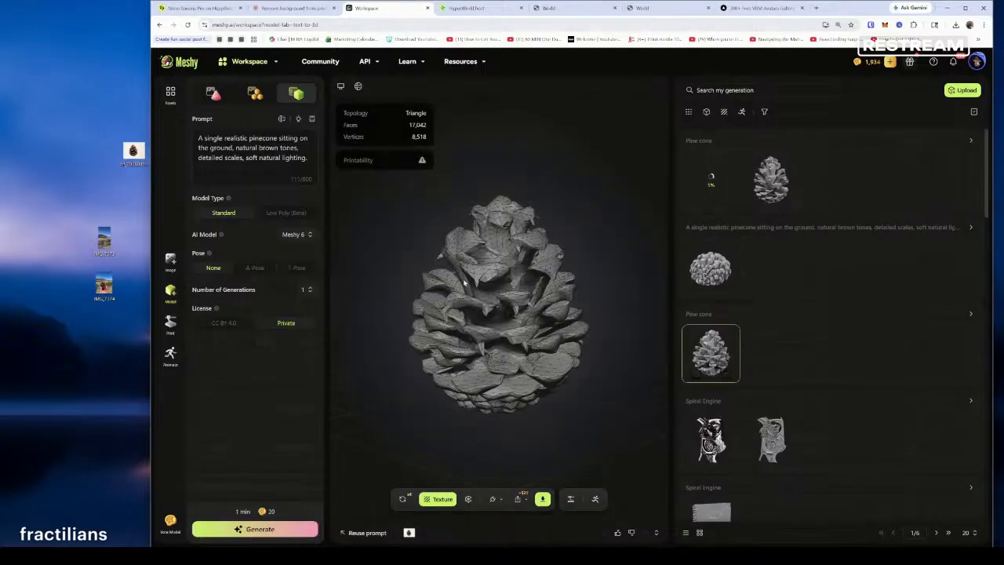
{"action": "left_click_drag", "start_coordinate": [483, 307], "coordinate": [613, 306]}
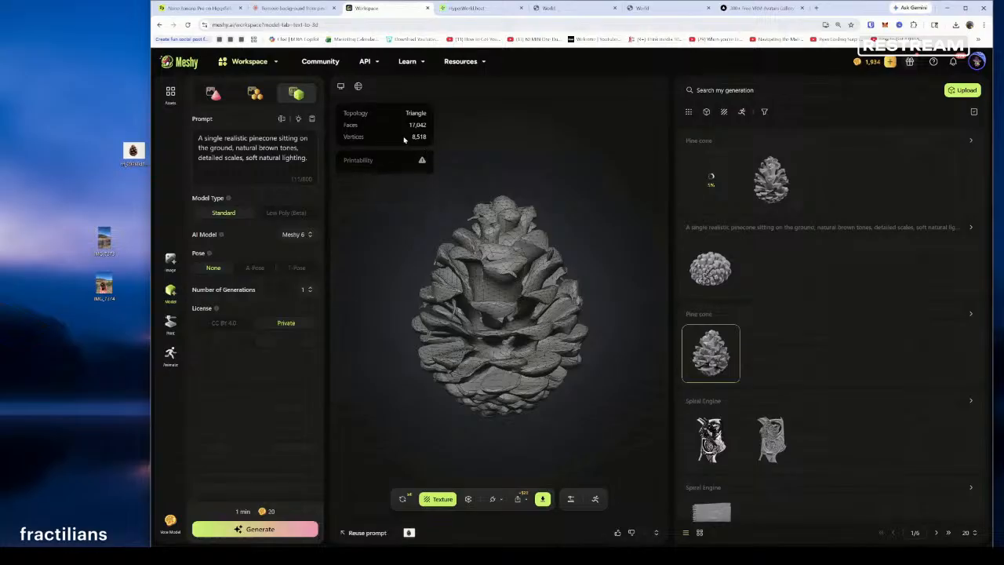
{"action": "left_click", "coordinate": [442, 502]}
{"action": "left_click", "coordinate": [463, 468]}
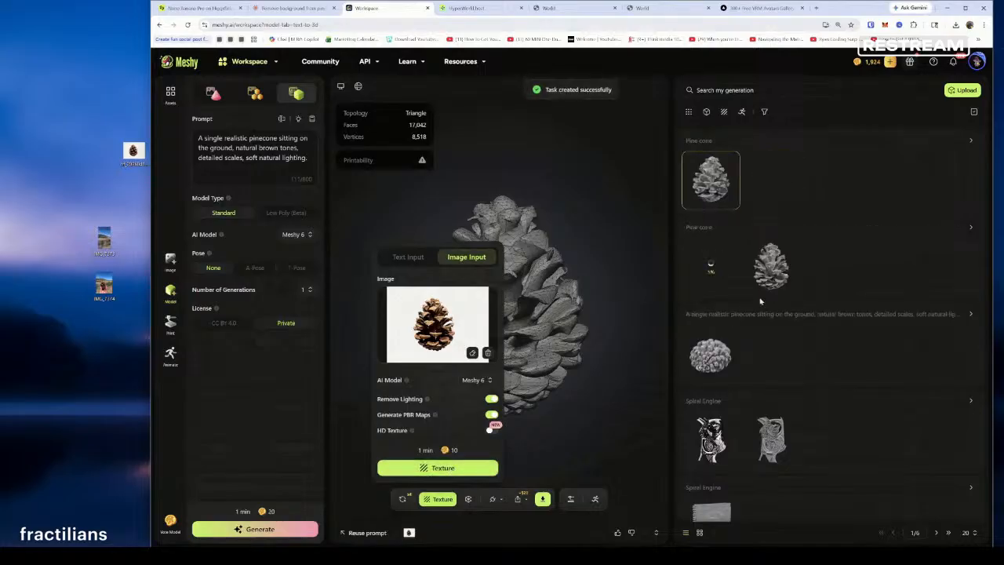
Step: Compare the text-prompt pinecone with the low-poly Pine cone, check the texture in progress, and return to the low-poly model
{"action": "left_click", "coordinate": [718, 340]}
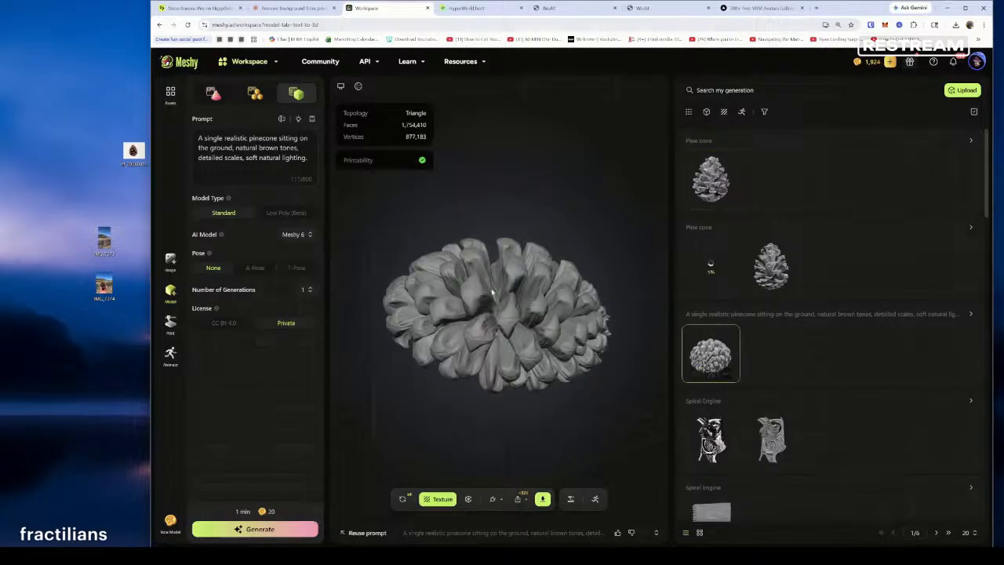
{"action": "left_click_drag", "start_coordinate": [492, 291], "coordinate": [496, 148]}
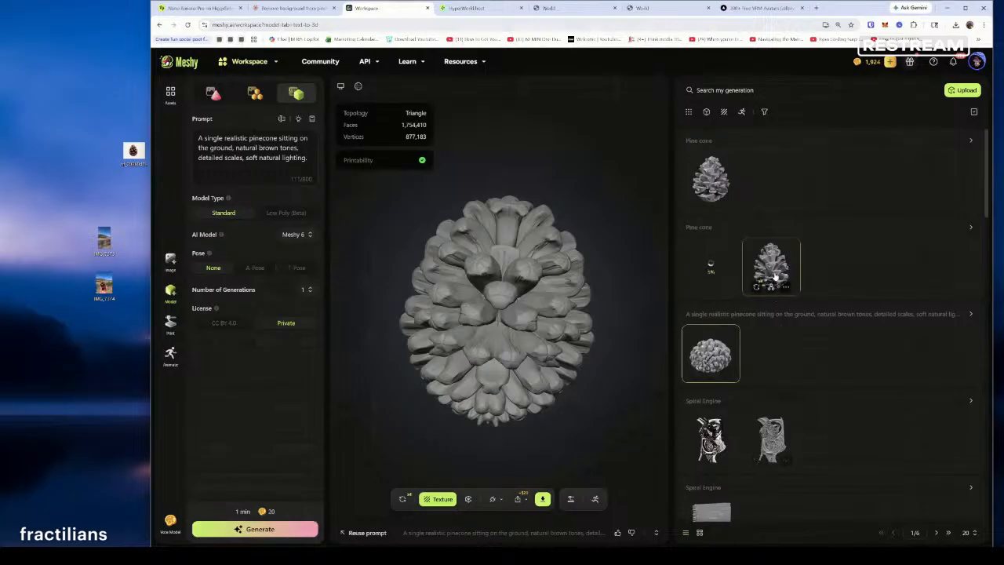
{"action": "left_click", "coordinate": [715, 183]}
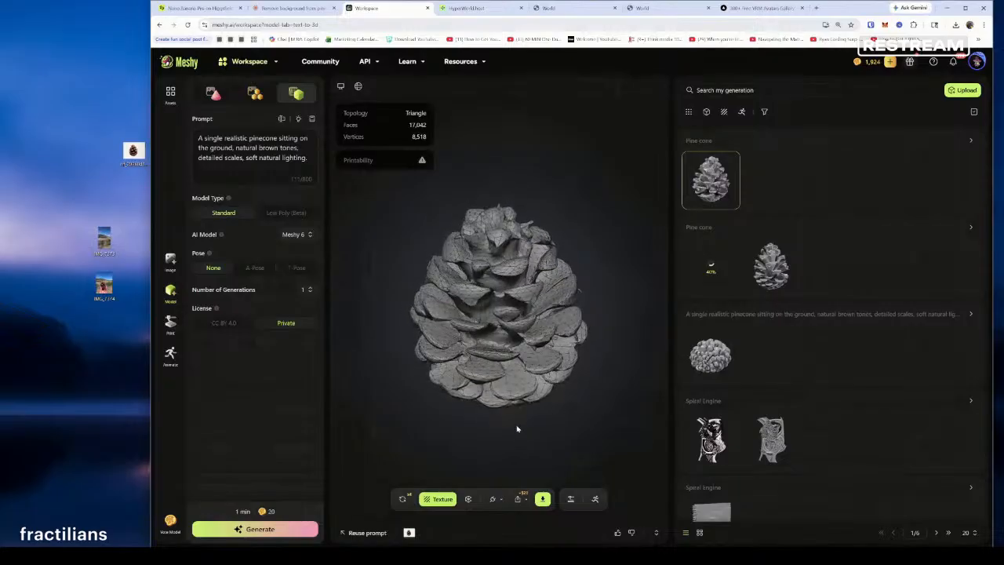
{"action": "left_click", "coordinate": [723, 260]}
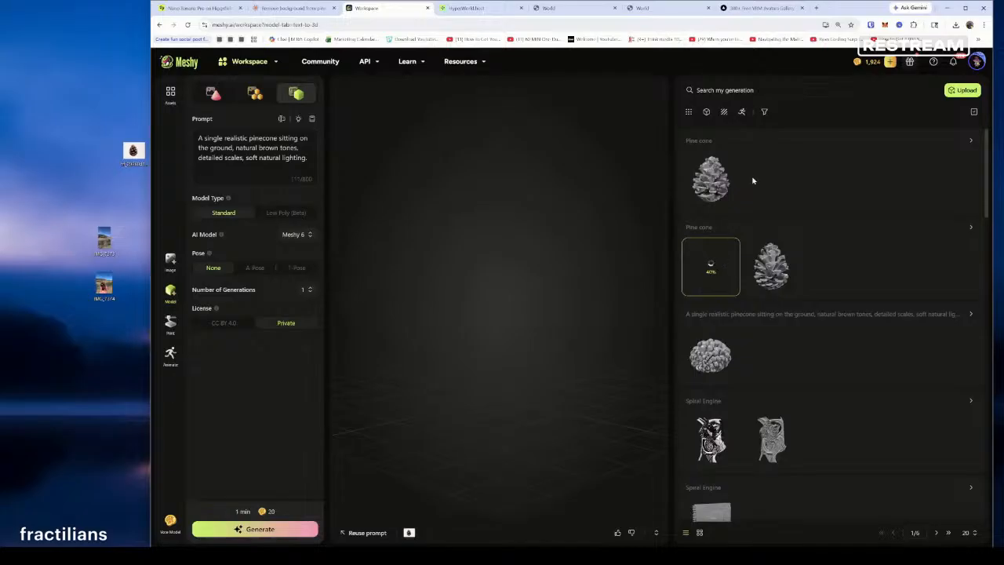
{"action": "left_click", "coordinate": [727, 185]}
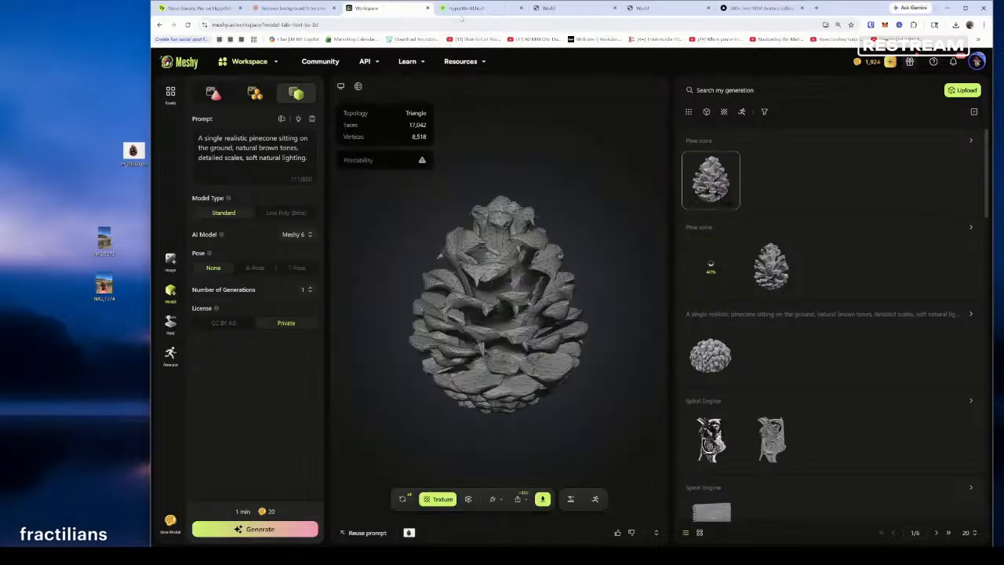
Step: Switch to the aipromptworld Hyperfy world, change to first-person view, and walk up to the small pinecone on the grass
{"action": "left_click", "coordinate": [576, 10]}
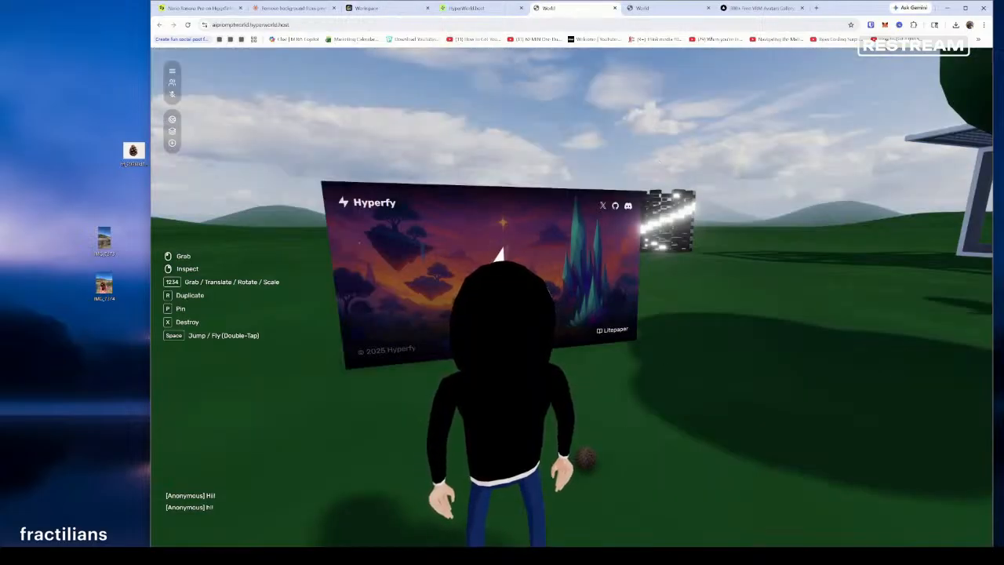
{"action": "left_click", "coordinate": [664, 366]}
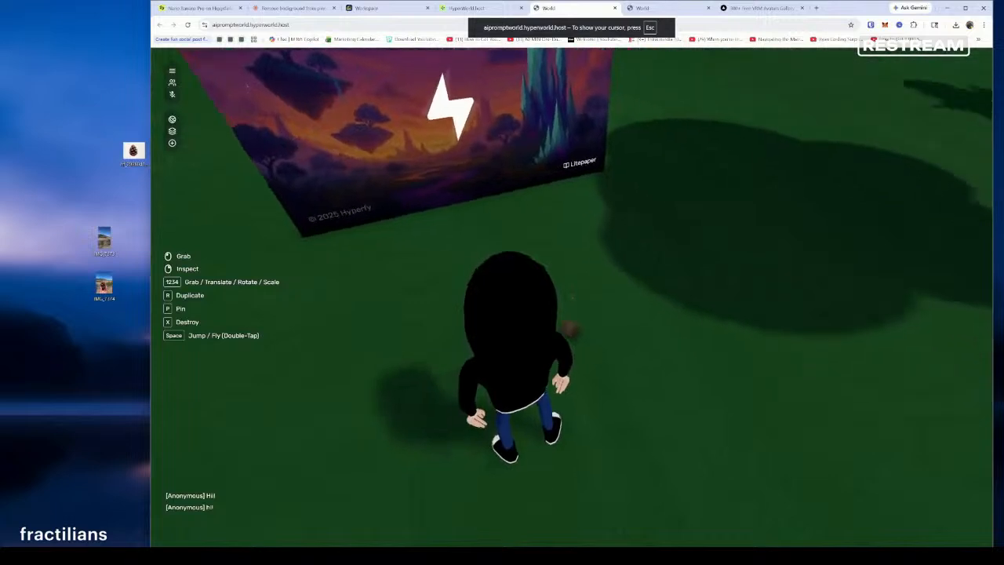
{"action": "left_click", "coordinate": [572, 298]}
{"action": "left_click", "coordinate": [575, 298]}
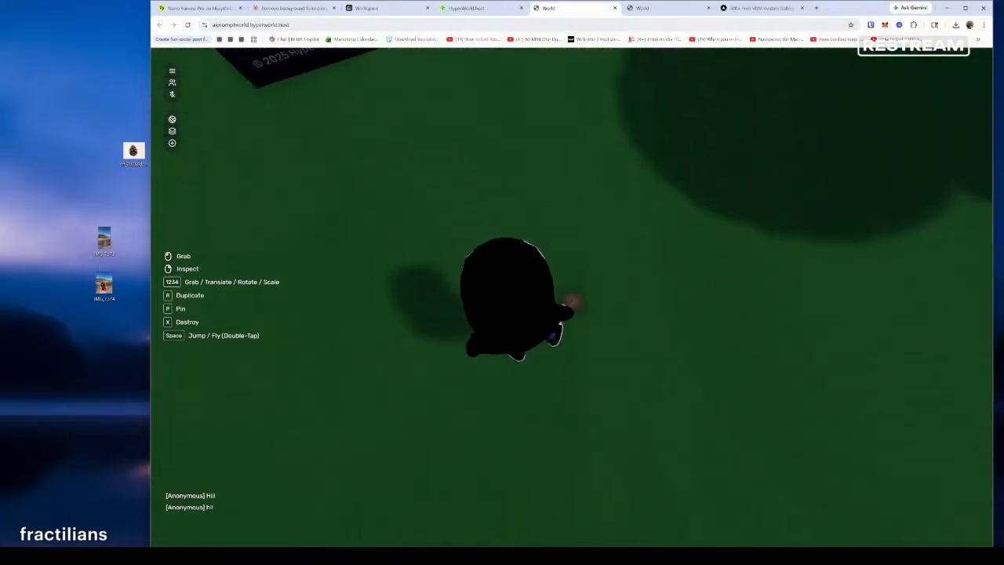
{"action": "scroll", "coordinate": [571, 298], "scroll_direction": "up", "scroll_amount": 5}
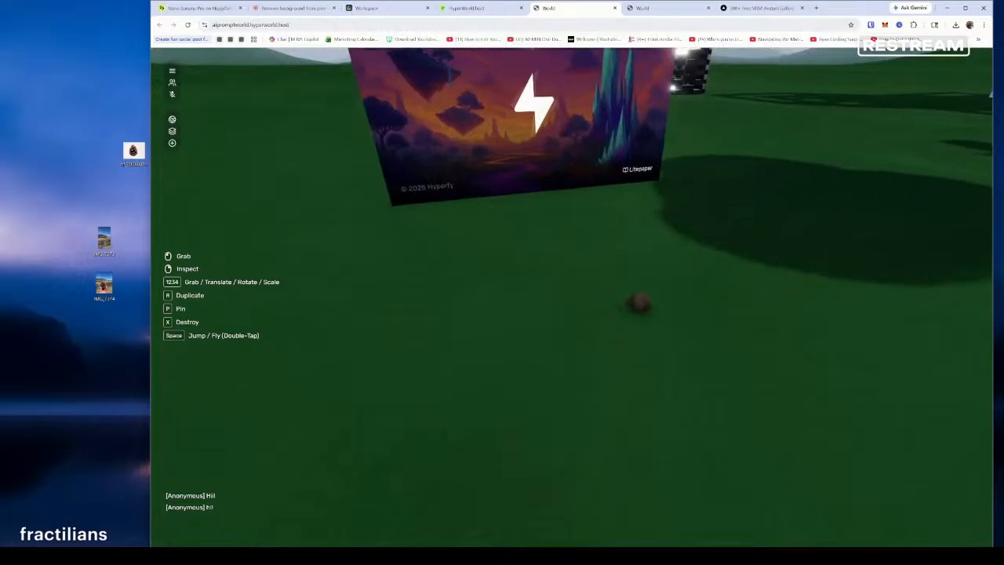
{"action": "key", "text": "w"}
{"action": "key", "text": "w"}
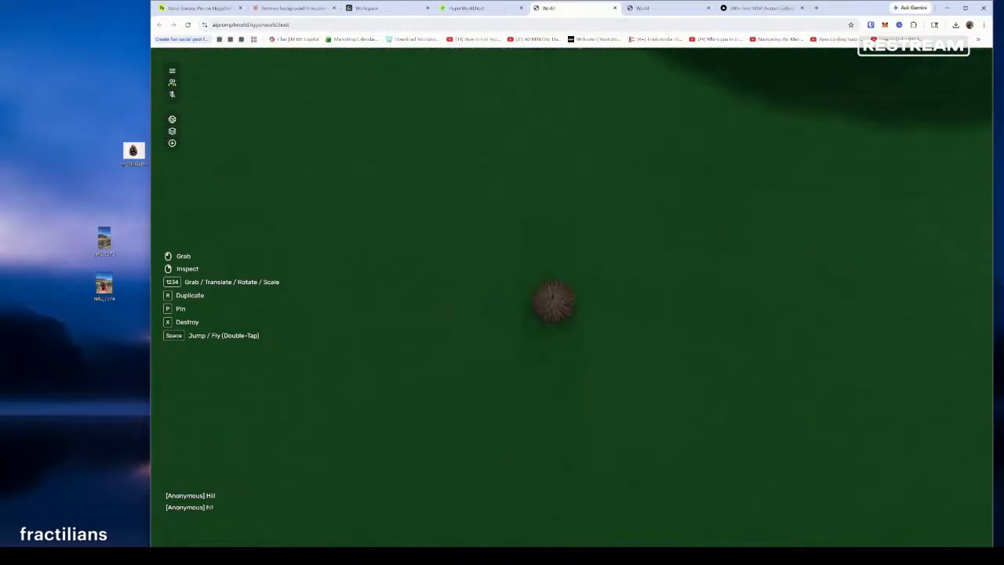
Step: Scale the pinecone up uniformly to boulder size, back away from it, and deselect it
{"action": "left_click", "coordinate": [572, 297]}
{"action": "left_click", "coordinate": [572, 294]}
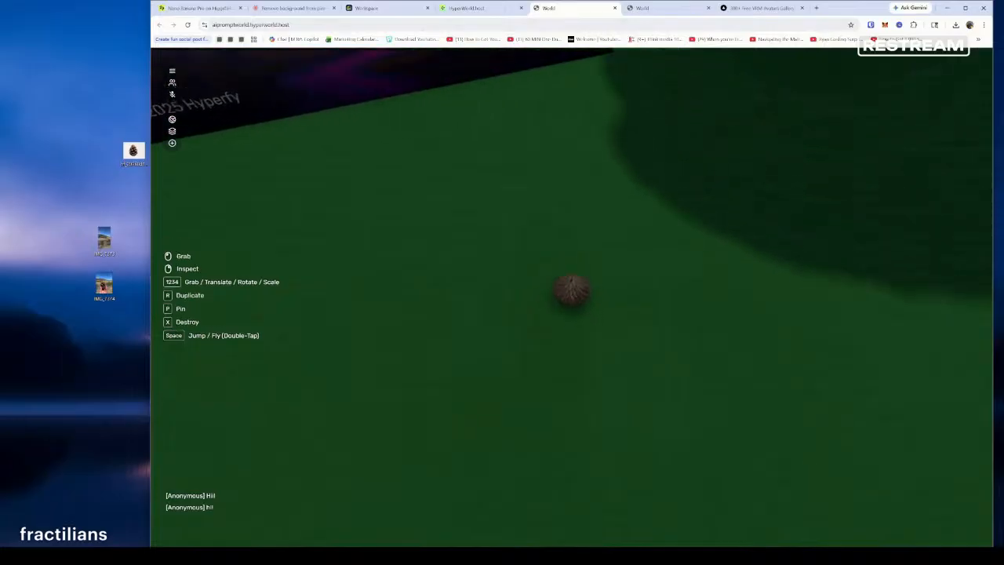
{"action": "key", "text": "3"}
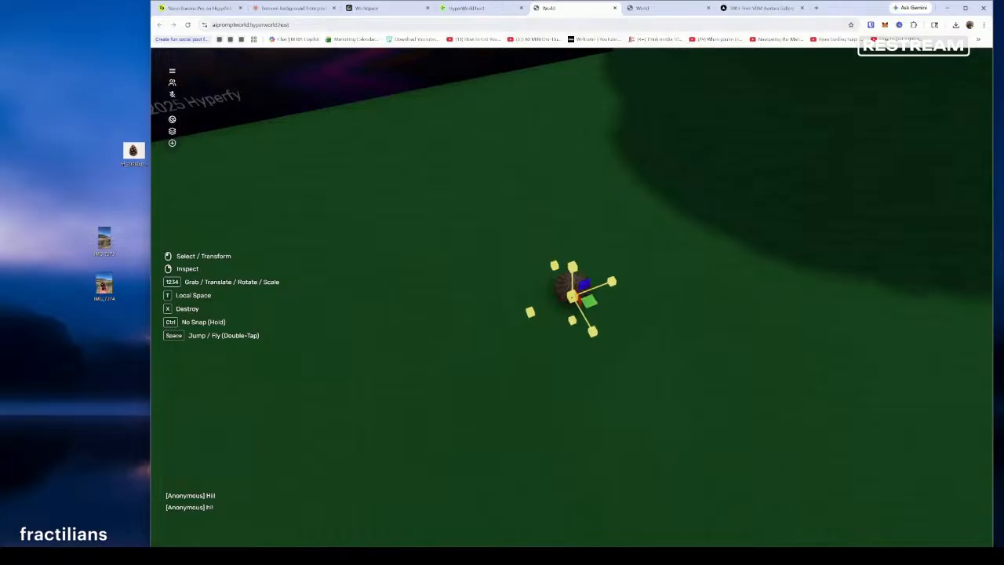
{"action": "left_click_drag", "start_coordinate": [572, 296], "coordinate": [566, 302]}
{"action": "key", "text": "s"}
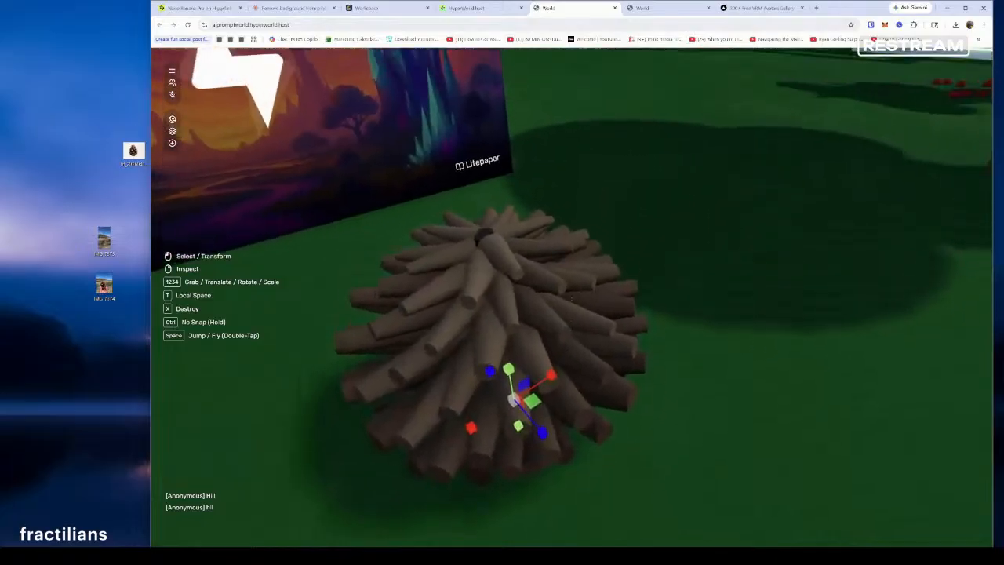
{"action": "left_click_drag", "start_coordinate": [572, 296], "coordinate": [570, 206]}
{"action": "key", "text": "s"}
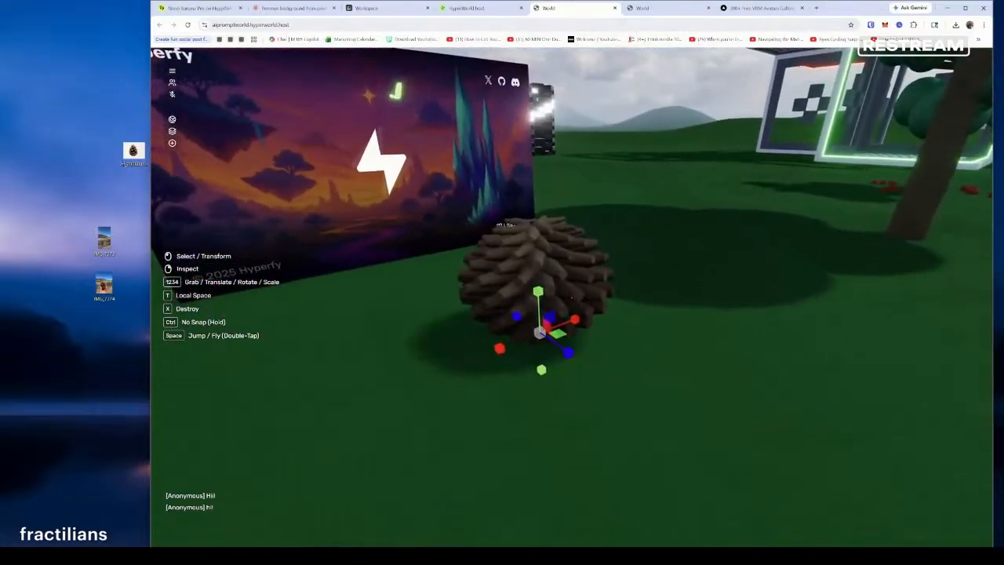
{"action": "left_click", "coordinate": [572, 297]}
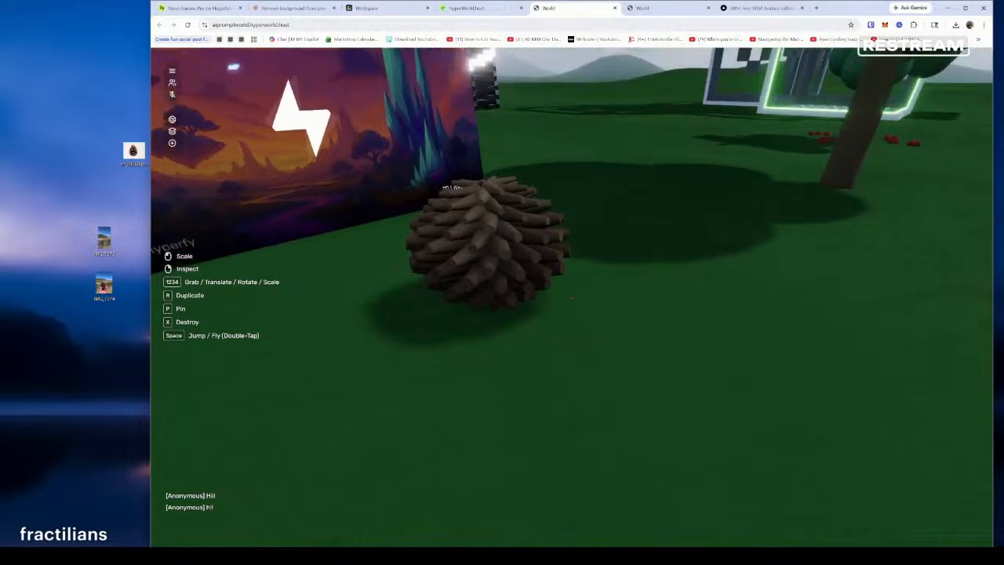
Step: Walk around the world to view the enlarged pinecone from a distance and up close, and release the pointer
{"action": "key", "text": "w"}
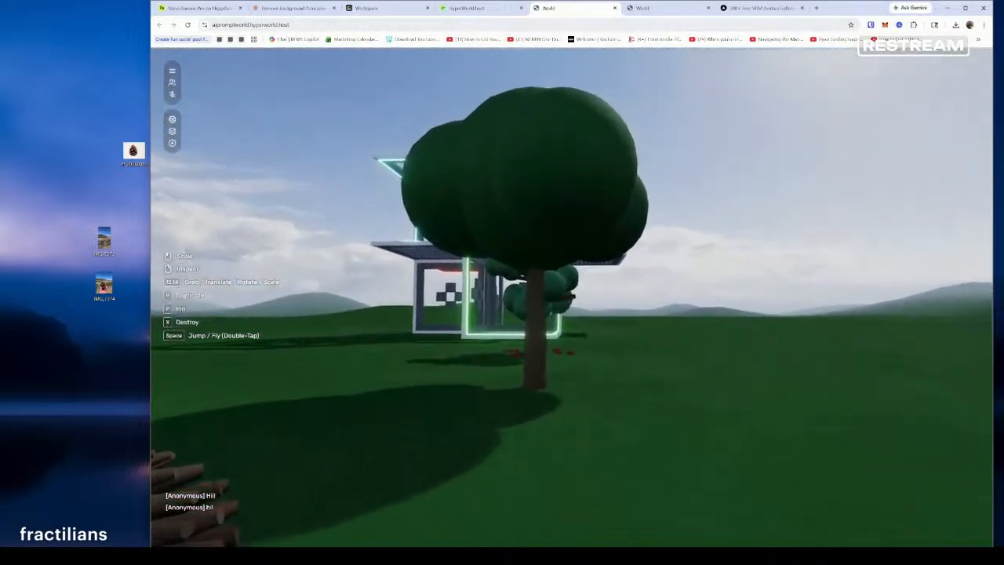
{"action": "key", "text": "s"}
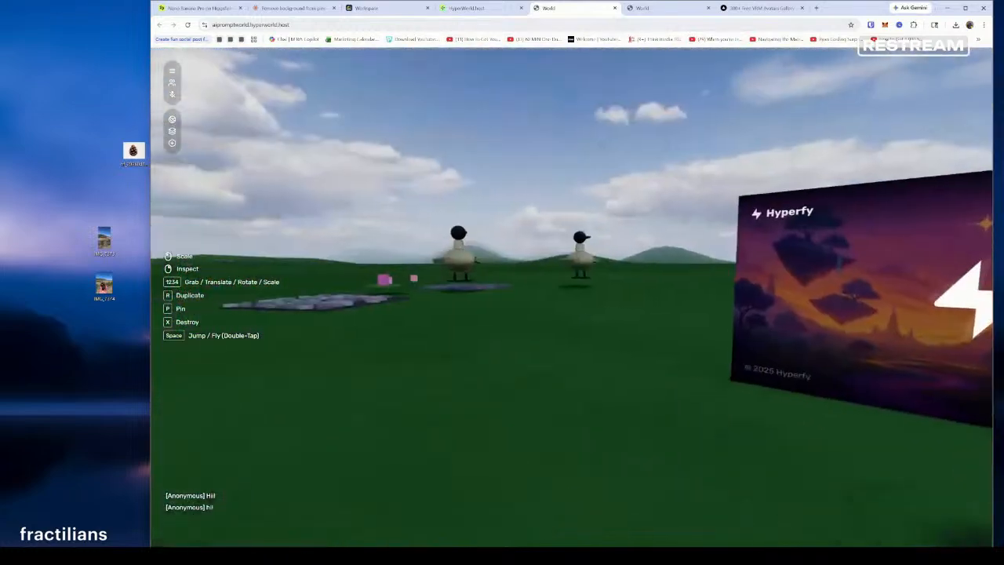
{"action": "key", "text": "w"}
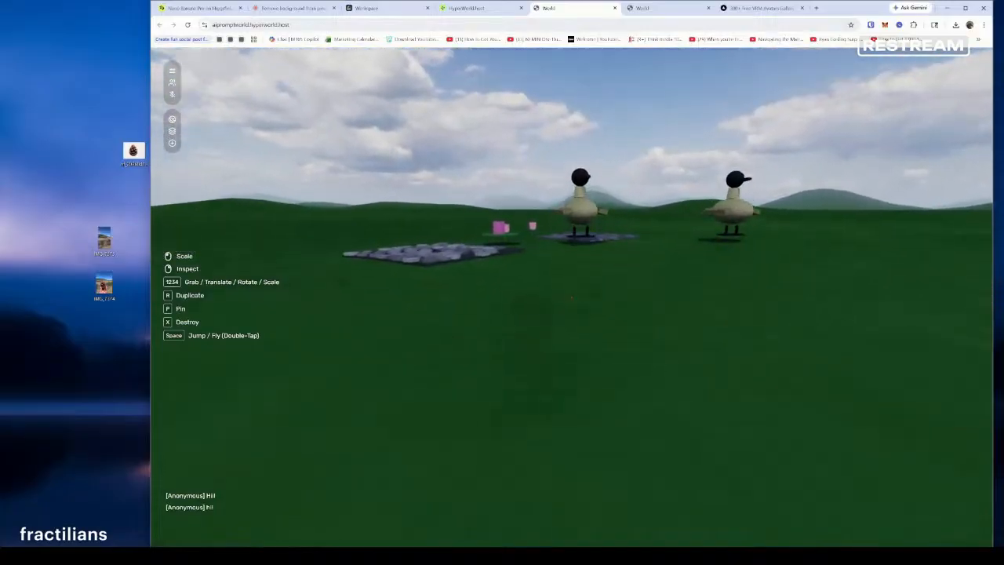
{"action": "key", "text": "w"}
{"action": "key", "text": "w"}
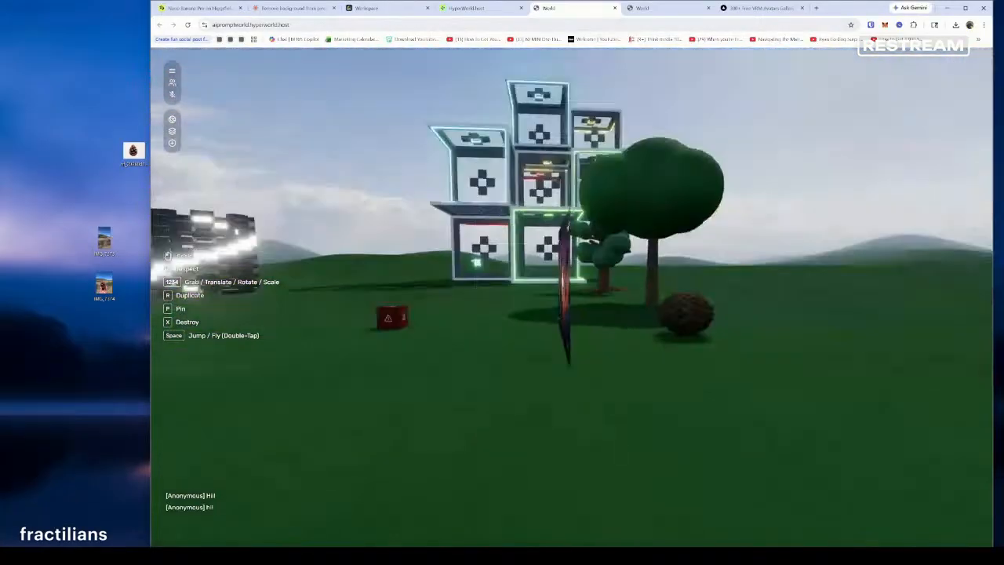
{"action": "key", "text": "d"}
{"action": "key", "text": "w"}
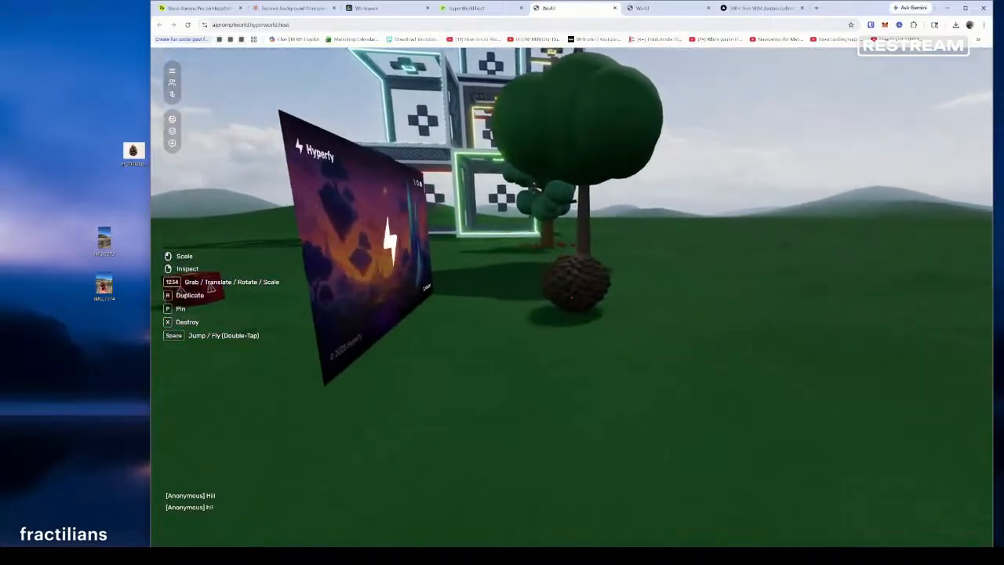
{"action": "key", "text": "w"}
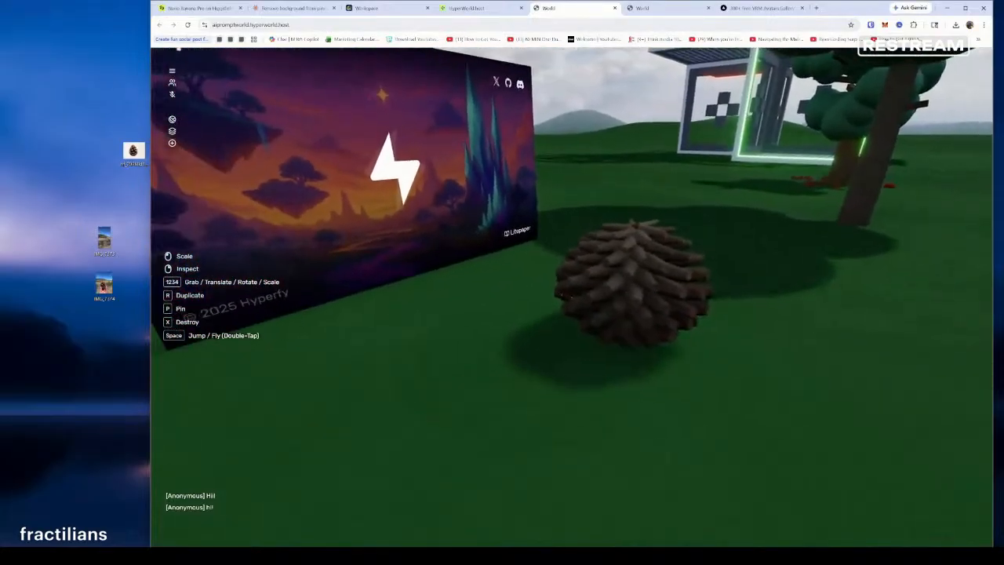
{"action": "key", "text": "Escape"}
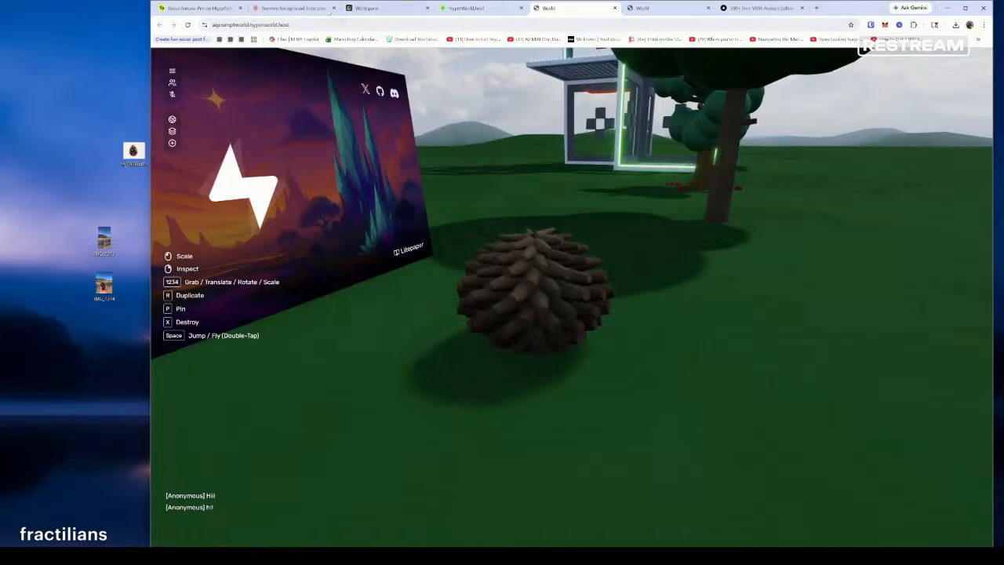
Step: In the Claude chat, request "make sure the shape of the pinecone is included in the prompt" and select the revised prompt text
{"action": "left_click", "coordinate": [317, 12]}
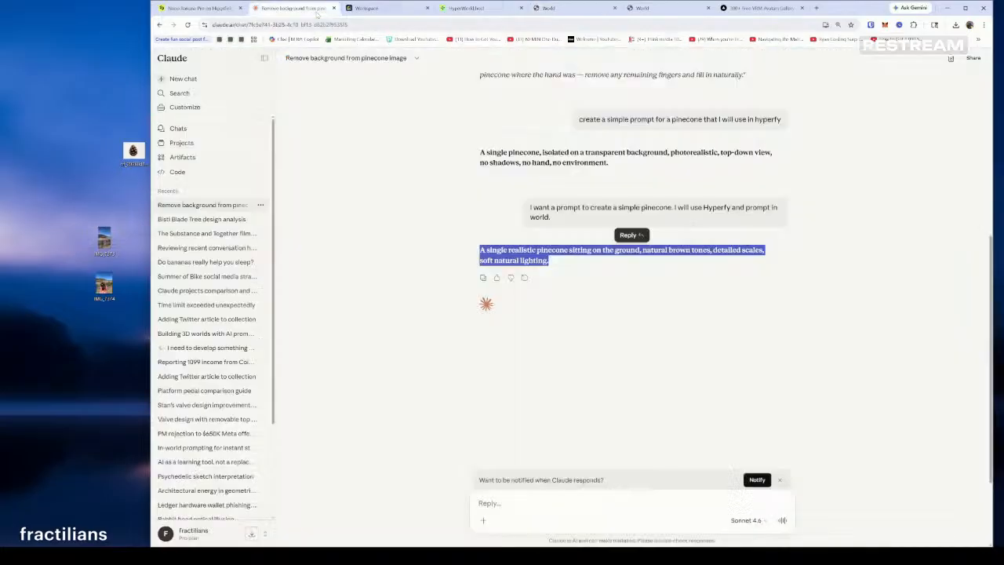
{"action": "left_click", "coordinate": [549, 503]}
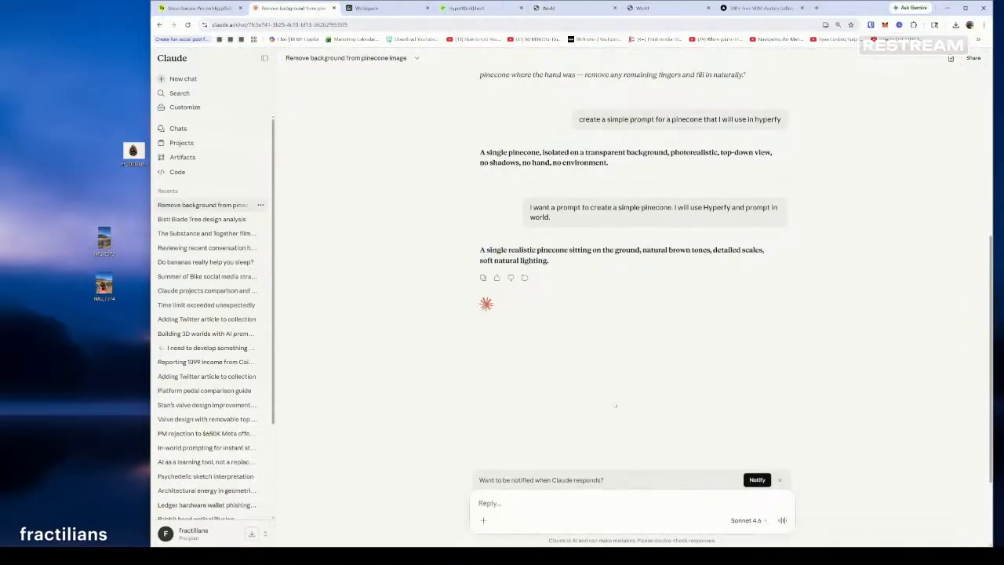
{"action": "type", "text": "make sure the shape of the pinecone is included"}
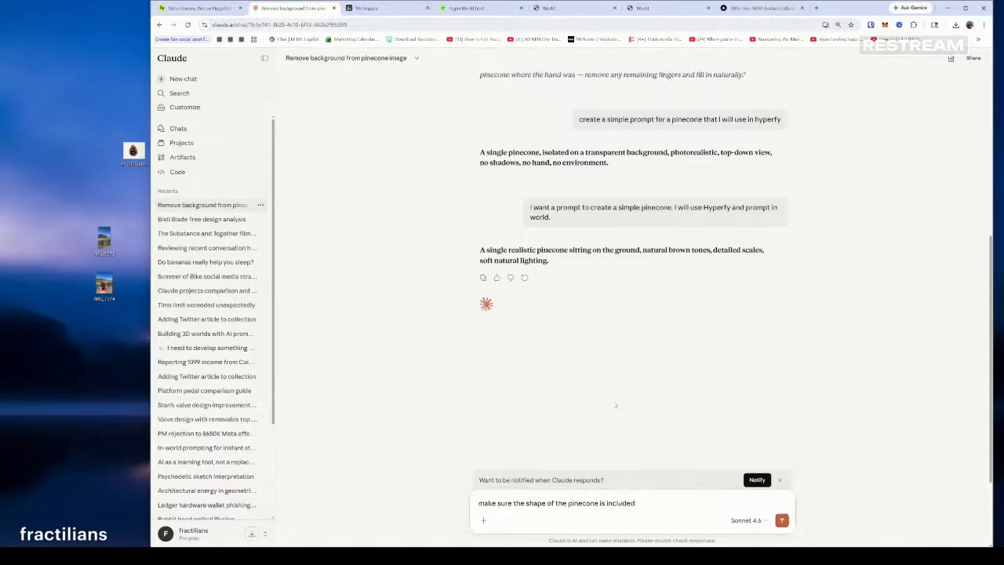
{"action": "type", "text": "the promp"}
{"action": "key", "text": "Return"}
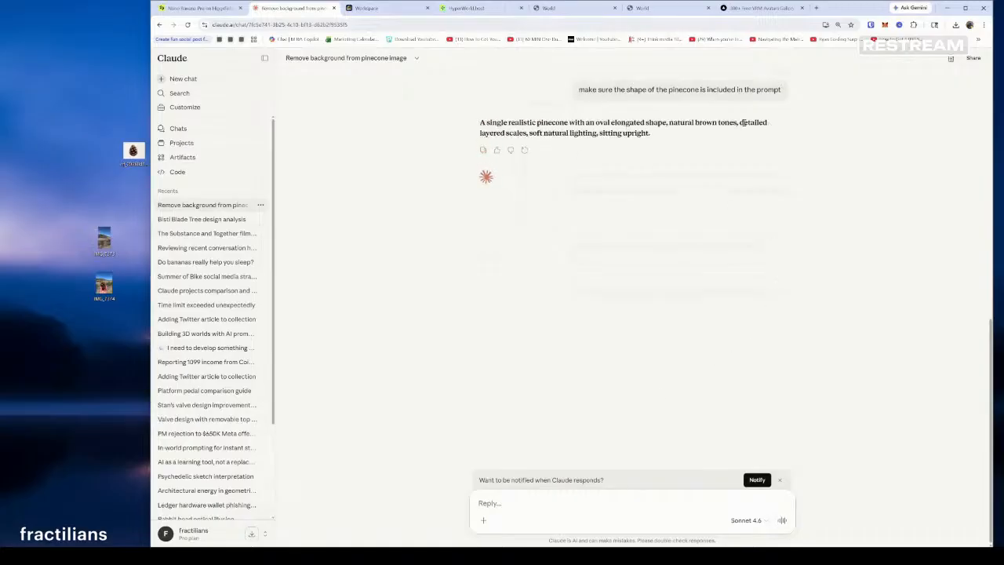
{"action": "left_click_drag", "start_coordinate": [650, 133], "coordinate": [476, 125]}
Step: Return to the Meshy workspace and open the textured version of the low-poly Pine cone
{"action": "left_click", "coordinate": [480, 10]}
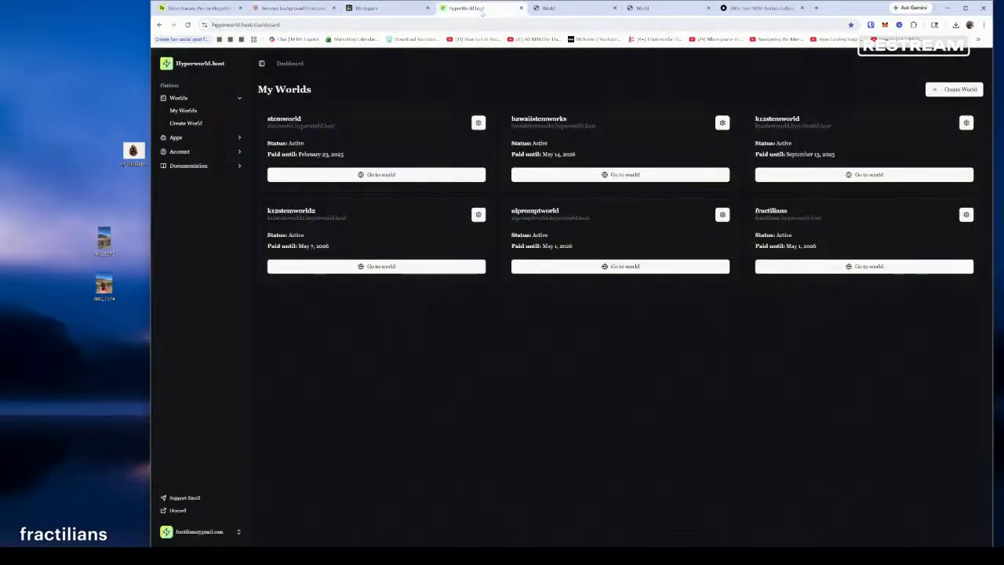
{"action": "left_click", "coordinate": [378, 8]}
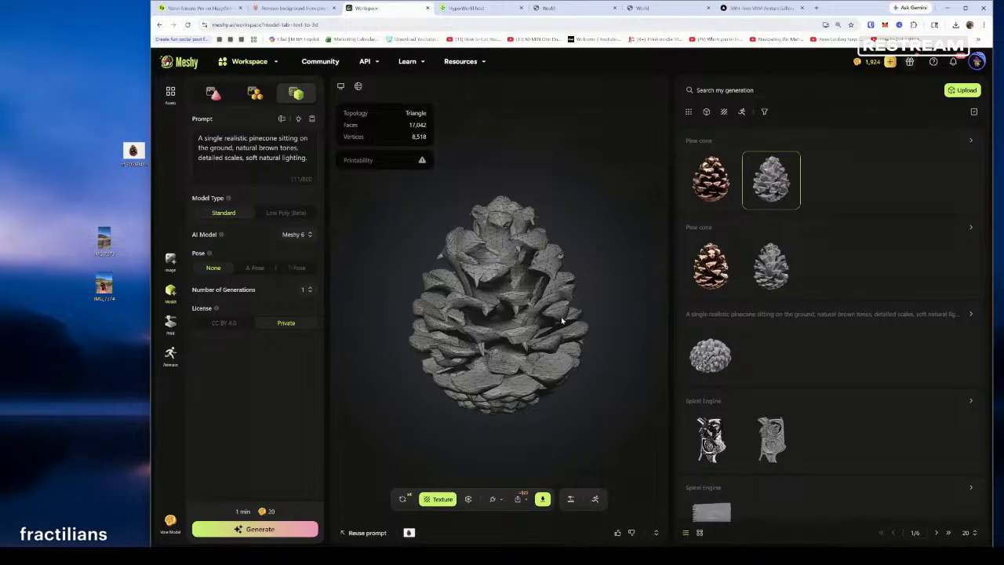
{"action": "left_click", "coordinate": [713, 203]}
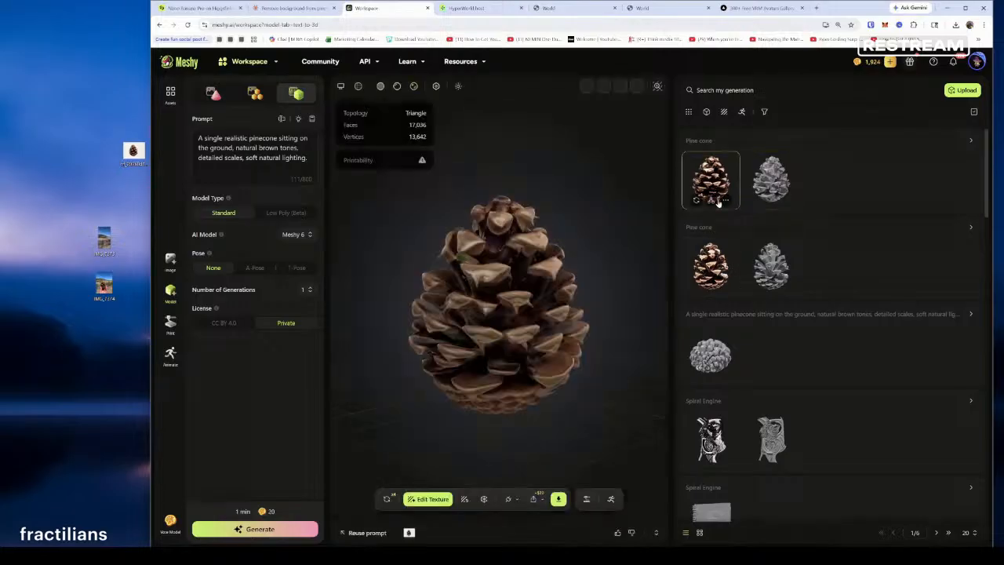
Step: Compare the textured low-poly pinecone from several angles with the reference photo IMG_7374.webp, shown in a shrunken window beside it
{"action": "left_click_drag", "start_coordinate": [527, 303], "coordinate": [611, 358]}
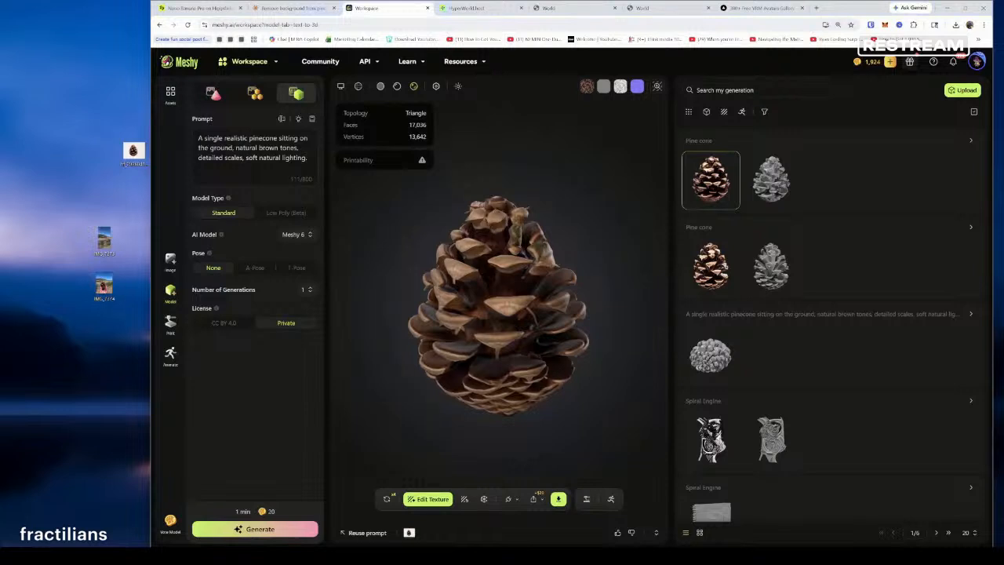
{"action": "left_click_drag", "start_coordinate": [0, 136], "coordinate": [155, 153]}
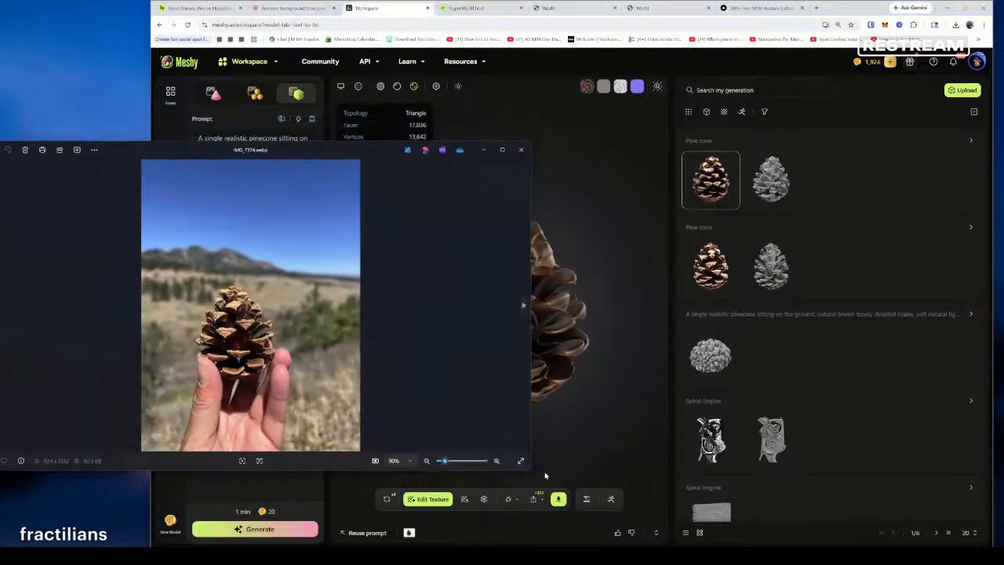
{"action": "left_click_drag", "start_coordinate": [532, 472], "coordinate": [321, 425]}
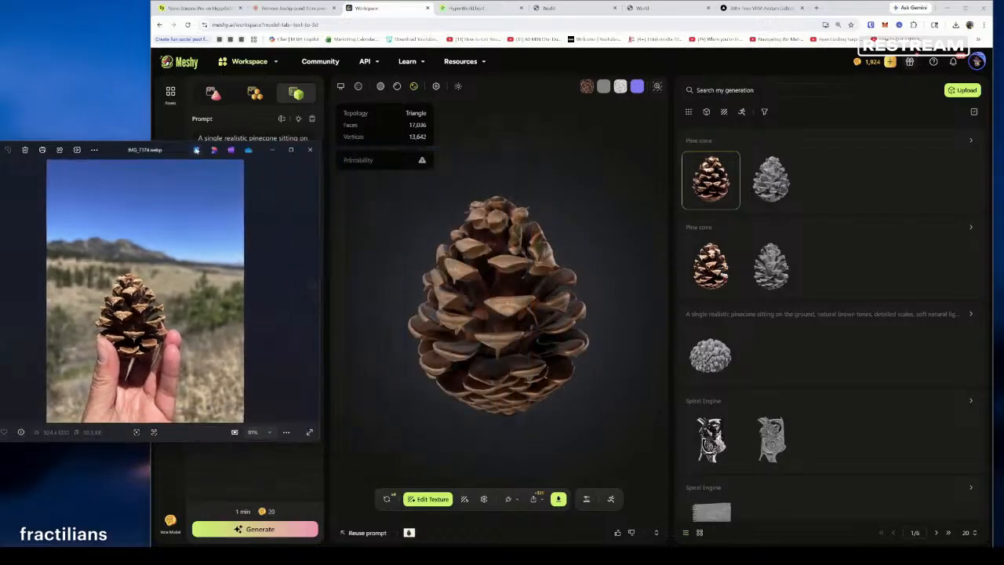
{"action": "left_click_drag", "start_coordinate": [196, 150], "coordinate": [234, 156]}
{"action": "left_click", "coordinate": [506, 350]}
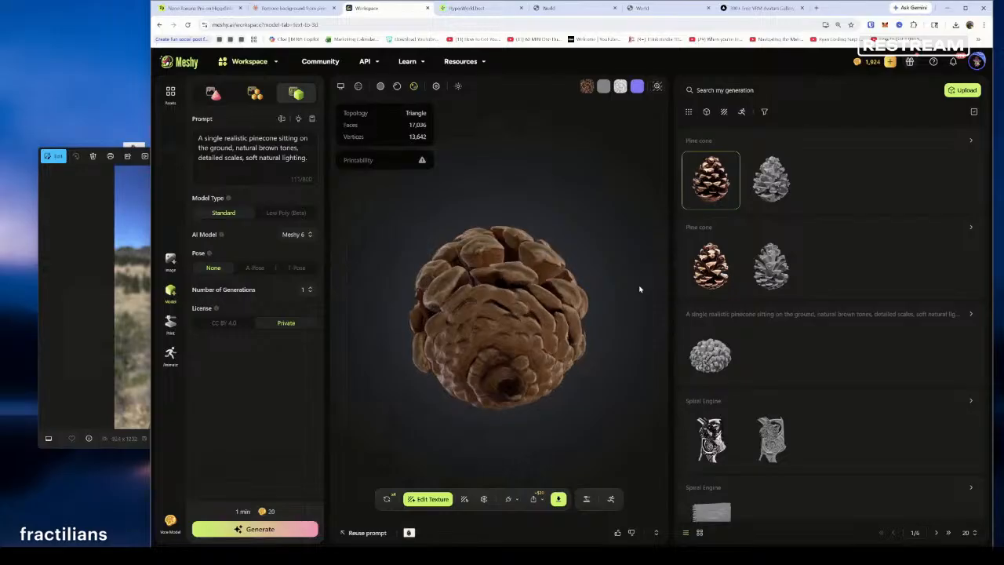
{"action": "left_click", "coordinate": [88, 203]}
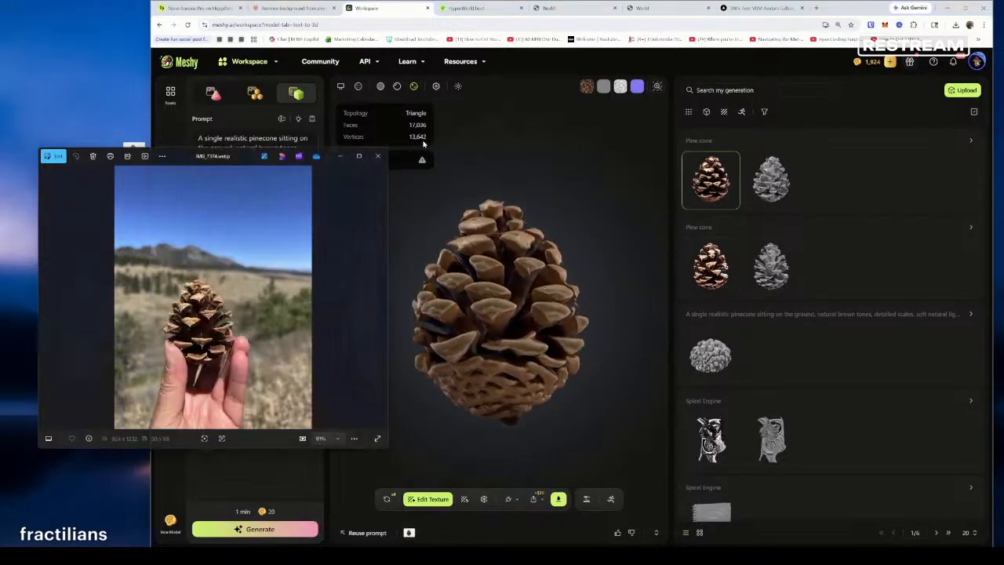
Step: Open the textured high-poly Pine cone and examine its scales and base from several angles
{"action": "left_click", "coordinate": [711, 265]}
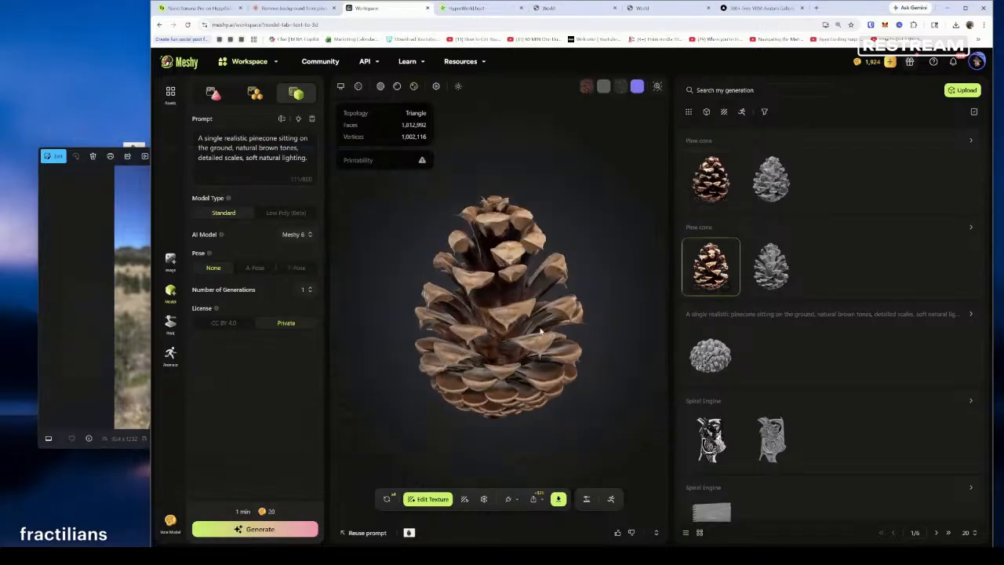
{"action": "left_click_drag", "start_coordinate": [576, 376], "coordinate": [497, 293]}
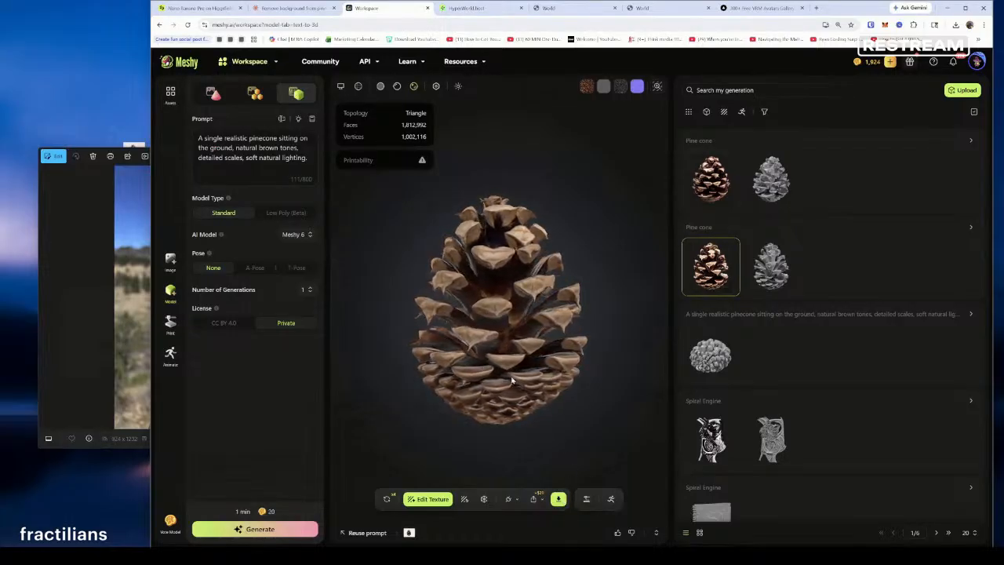
{"action": "left_click_drag", "start_coordinate": [511, 380], "coordinate": [562, 313]}
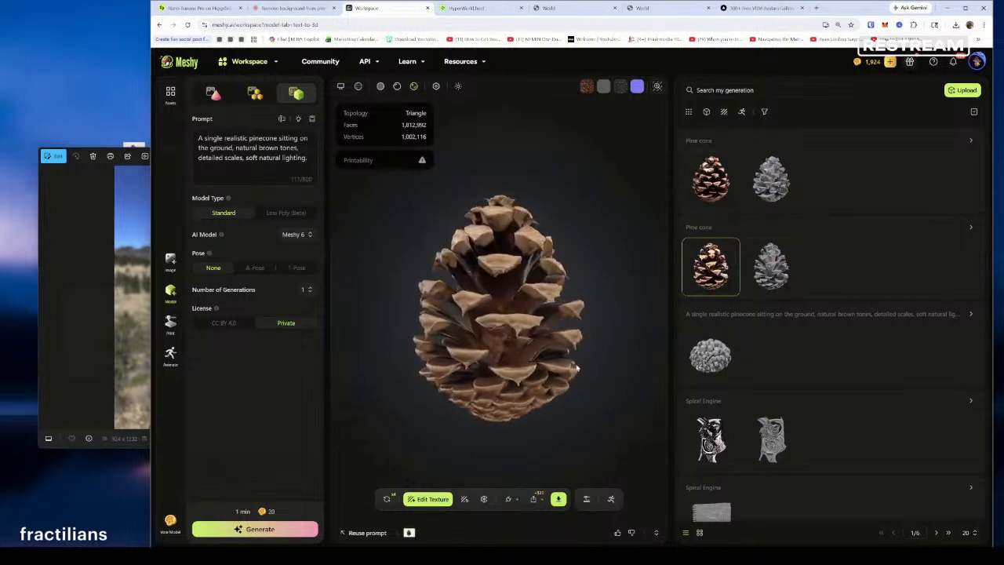
Step: Reopen the textured low-poly Pine cone and download it in glb format without resizing
{"action": "left_click", "coordinate": [709, 196]}
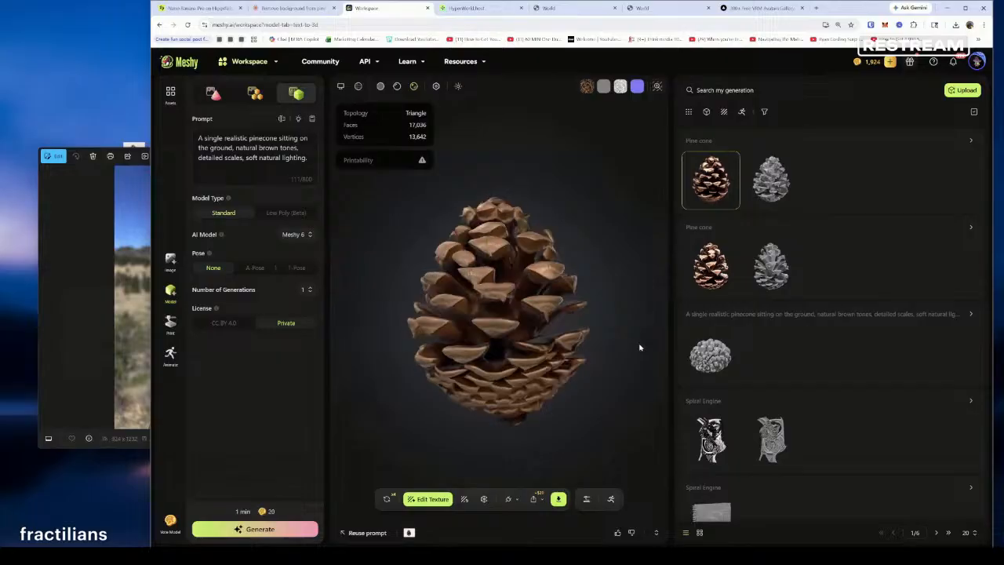
{"action": "left_click", "coordinate": [559, 500]}
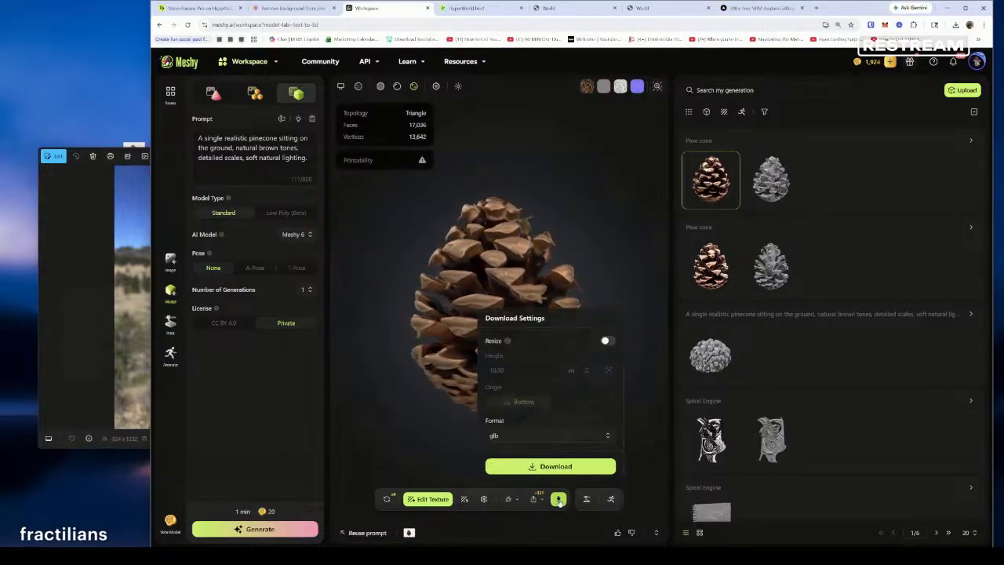
{"action": "left_click", "coordinate": [570, 436]}
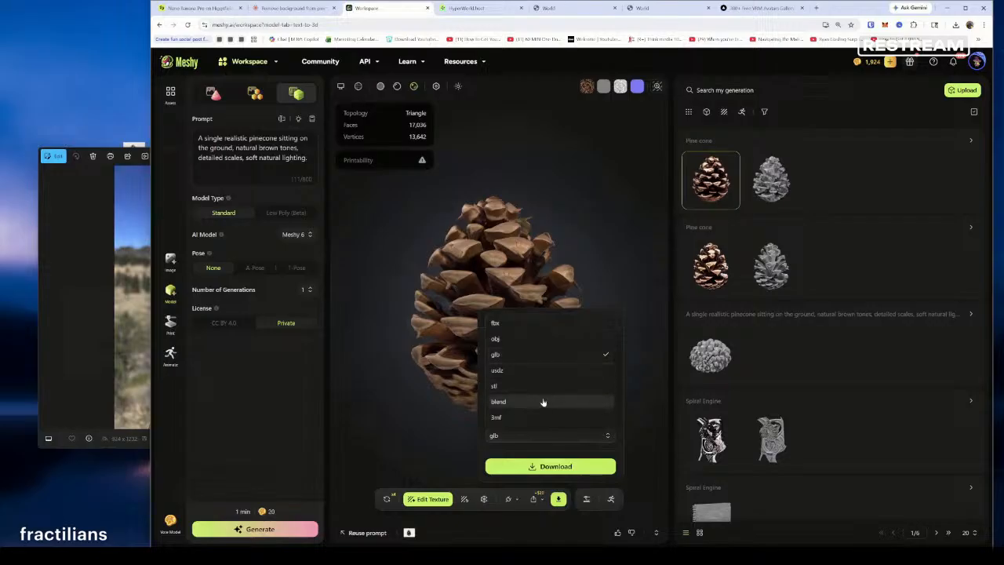
{"action": "left_click", "coordinate": [566, 466]}
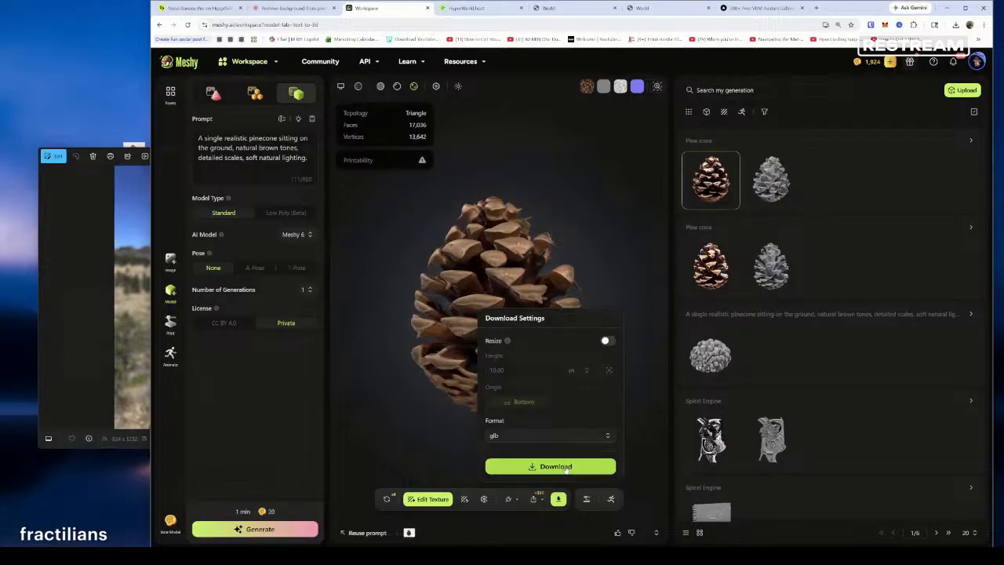
{"action": "left_click", "coordinate": [567, 469]}
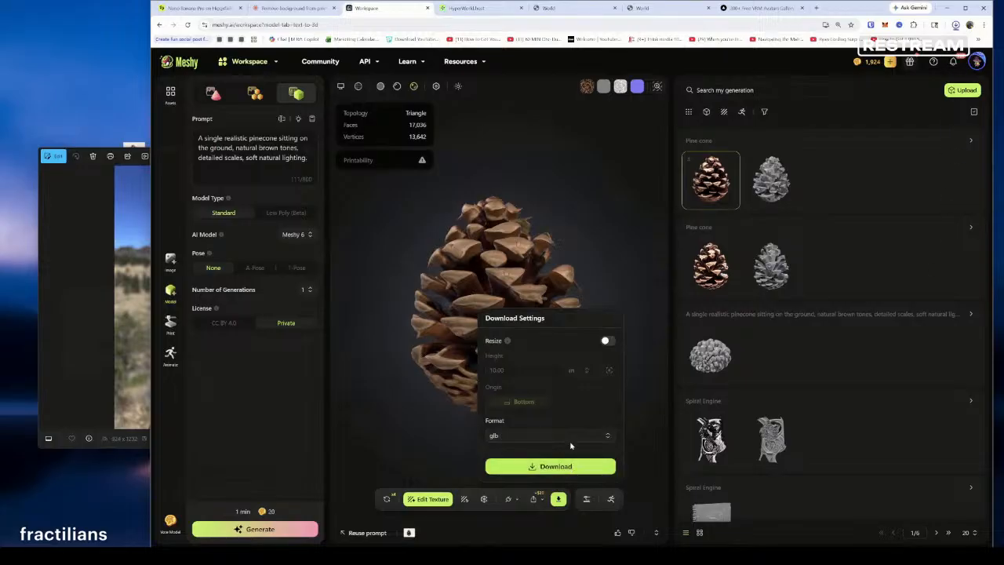
Step: Download the same low-poly pinecone in blend format and close the download settings
{"action": "left_click", "coordinate": [568, 434]}
{"action": "left_click", "coordinate": [539, 402]}
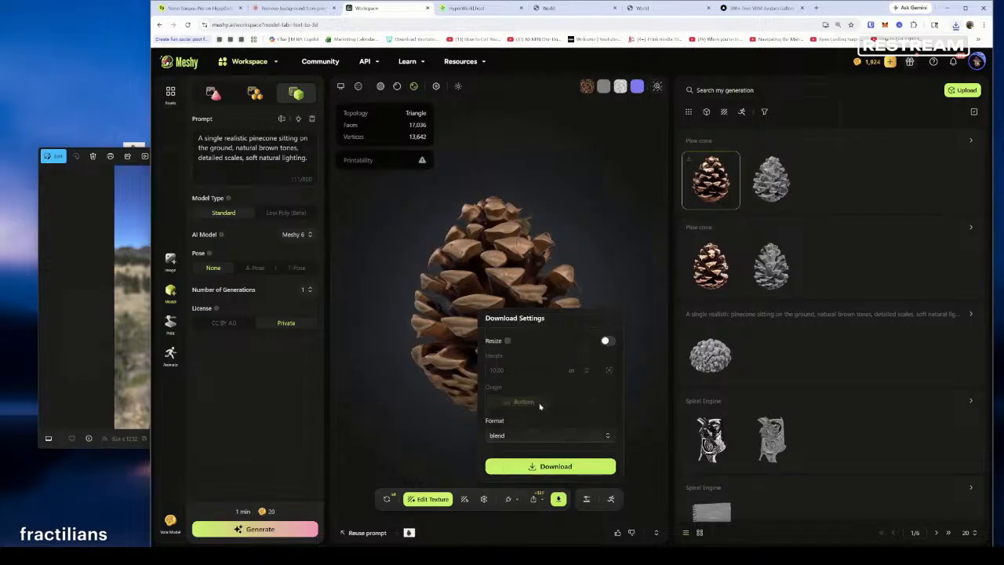
{"action": "left_click", "coordinate": [574, 465]}
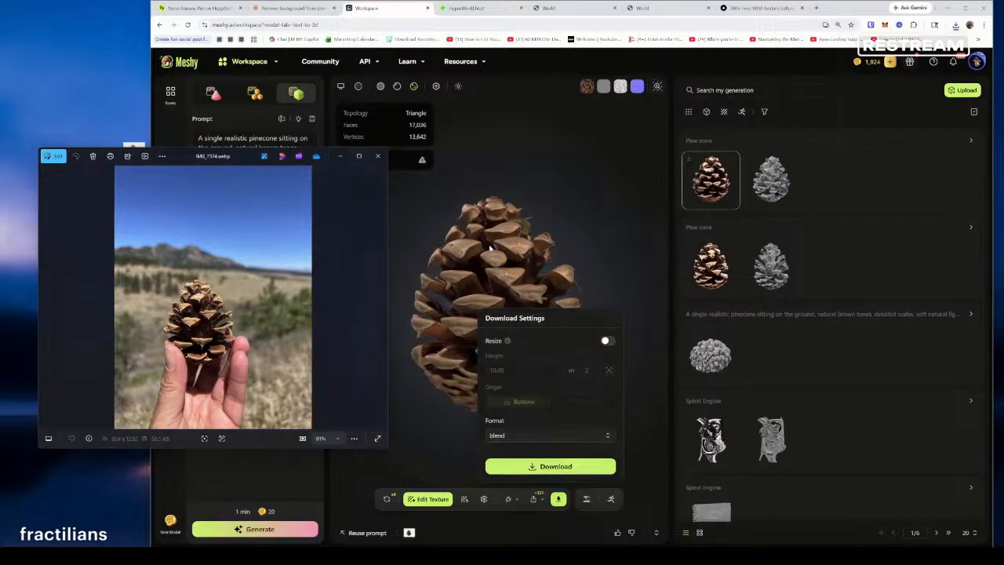
{"action": "left_click", "coordinate": [674, 339]}
{"action": "left_click_drag", "start_coordinate": [472, 306], "coordinate": [627, 317]}
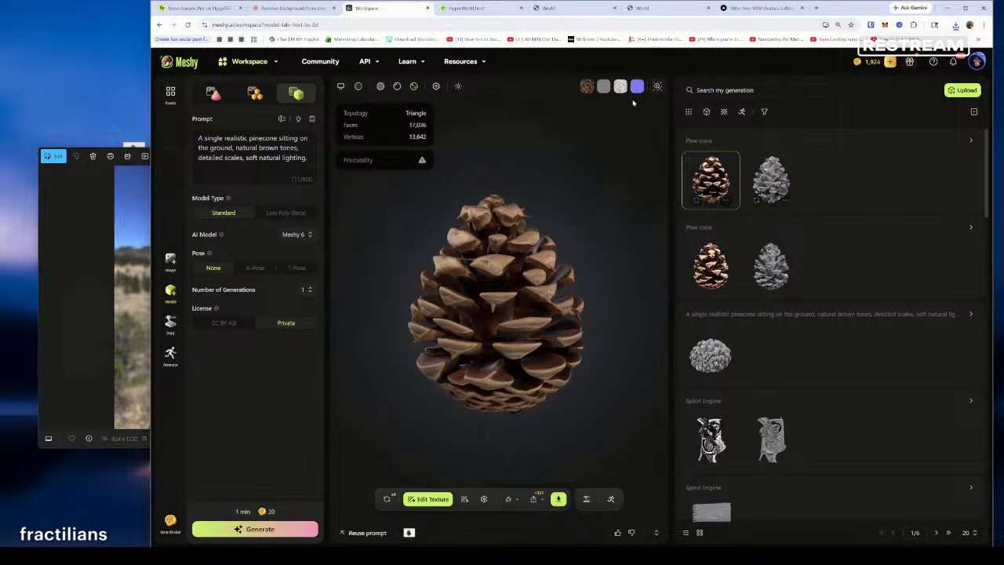
Step: Switch to the Hyperfy world and walk around the prompted pinecone to inspect its shape from several sides
{"action": "left_click", "coordinate": [549, 8]}
{"action": "left_click", "coordinate": [643, 209]}
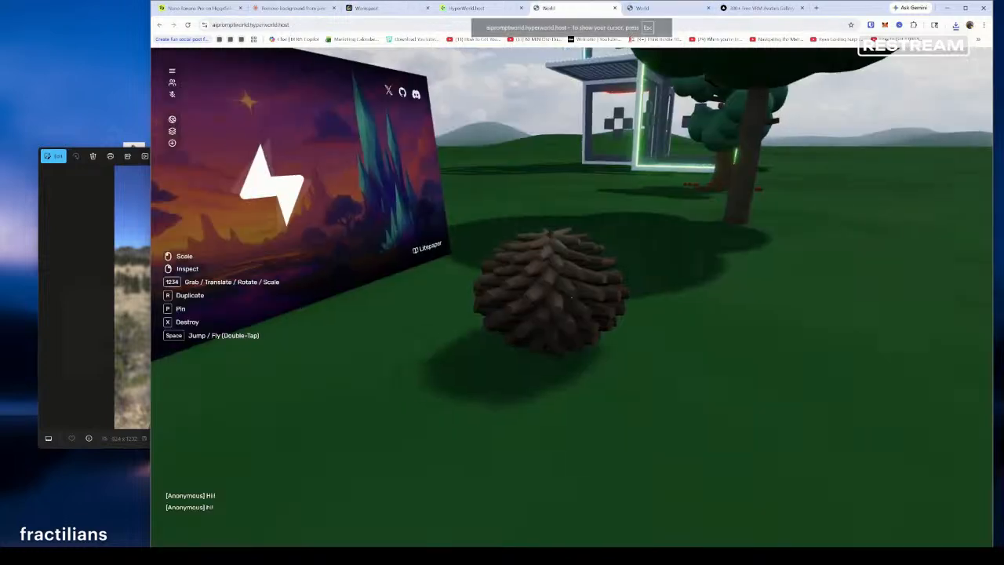
{"action": "key", "text": "w"}
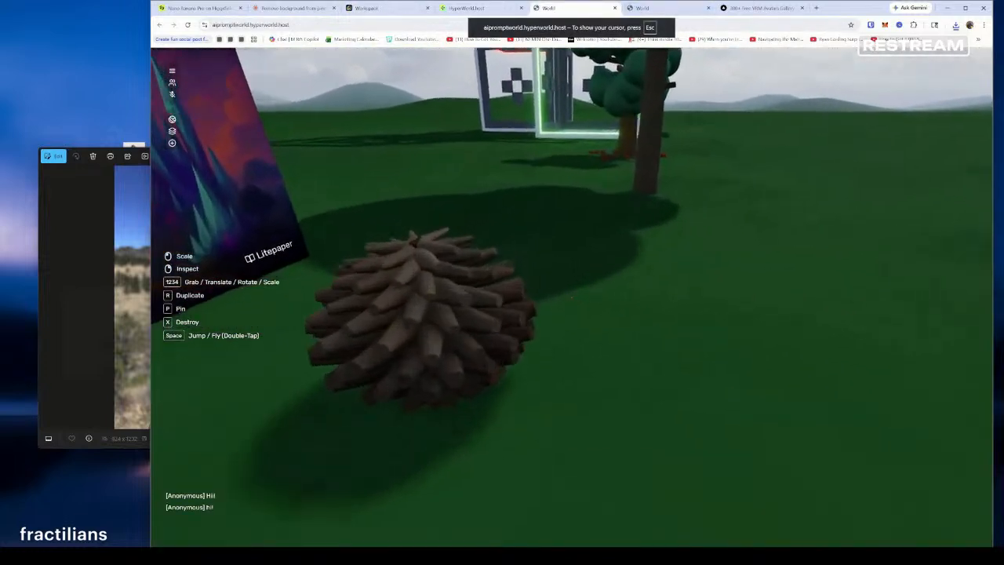
{"action": "key", "text": "d"}
{"action": "key", "text": "d"}
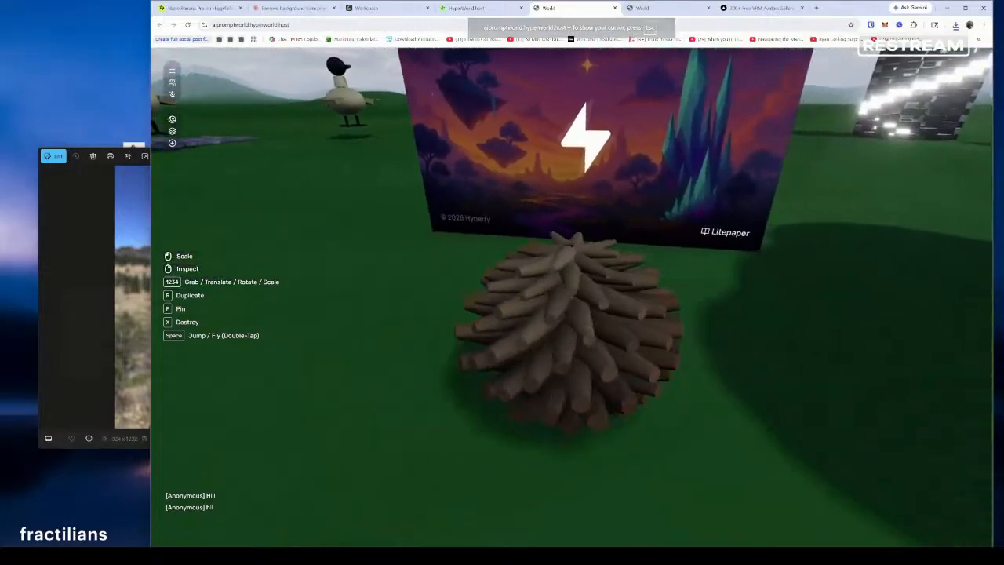
{"action": "key", "text": "w"}
{"action": "key", "text": "s"}
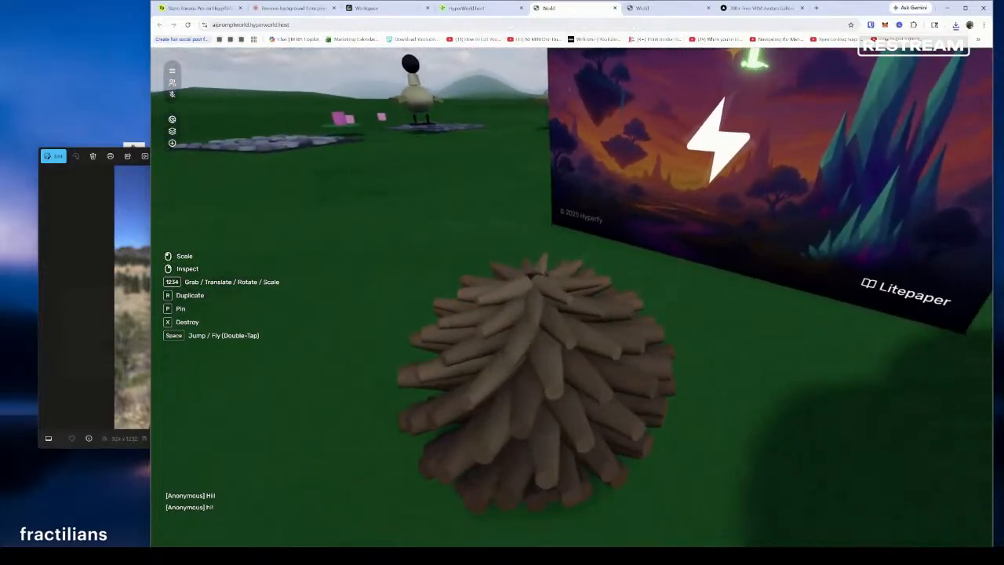
{"action": "key", "text": "w"}
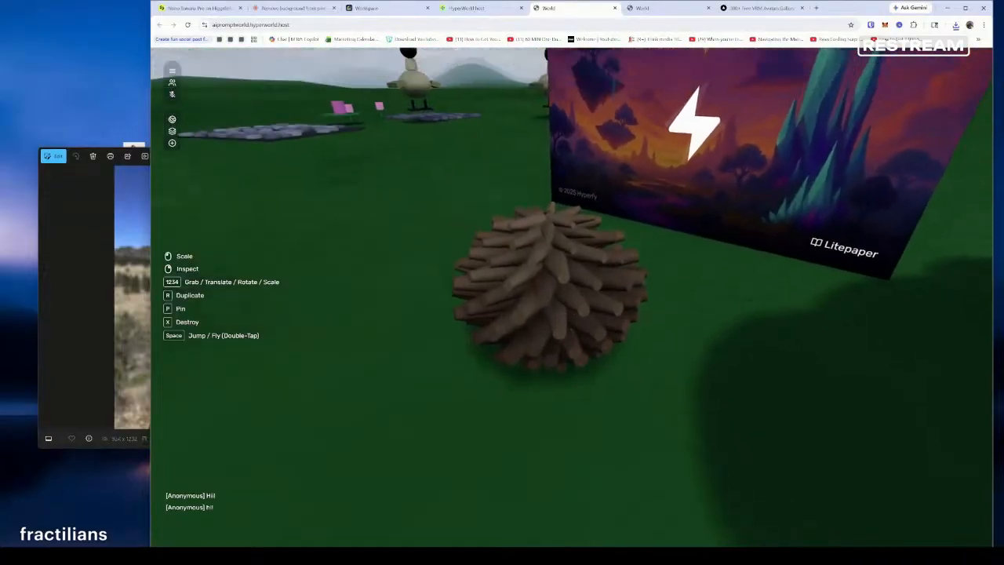
Step: Raise the prompted pinecone slightly off the ground with Translate, deselect it, and release the pointer
{"action": "key", "text": "2"}
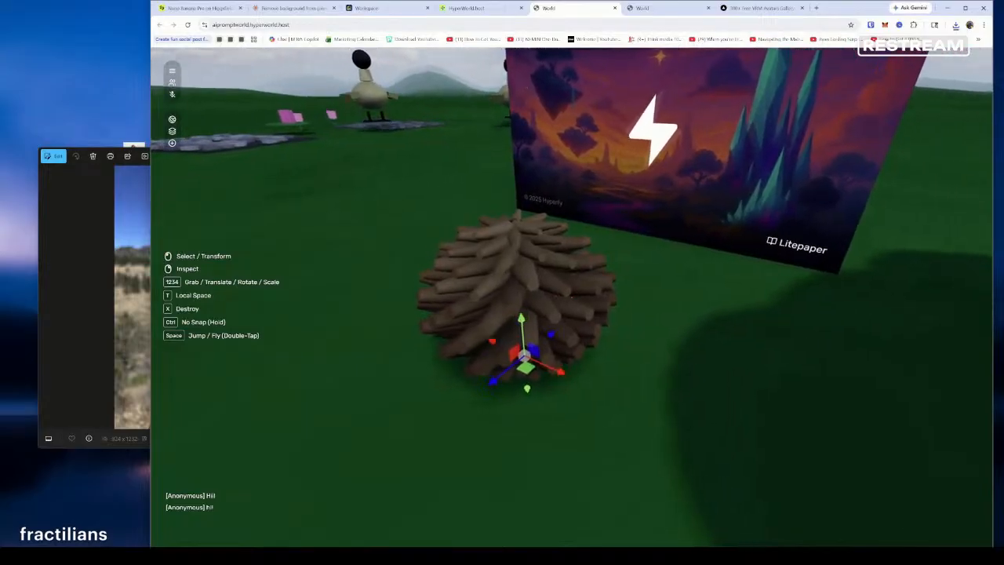
{"action": "left_click_drag", "start_coordinate": [572, 297], "coordinate": [571, 298]}
{"action": "key", "text": "Escape"}
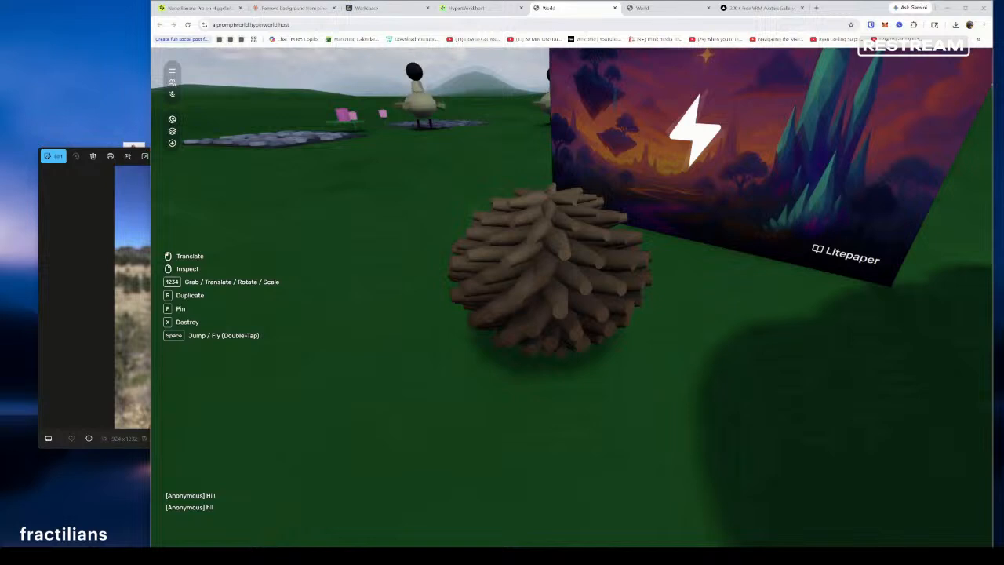
Step: Add the downloaded Meshy pinecone model to the world in front of the prompted pinecone and select it
{"action": "left_click_drag", "start_coordinate": [0, 369], "coordinate": [344, 365]}
{"action": "left_click_drag", "start_coordinate": [508, 392], "coordinate": [500, 392]}
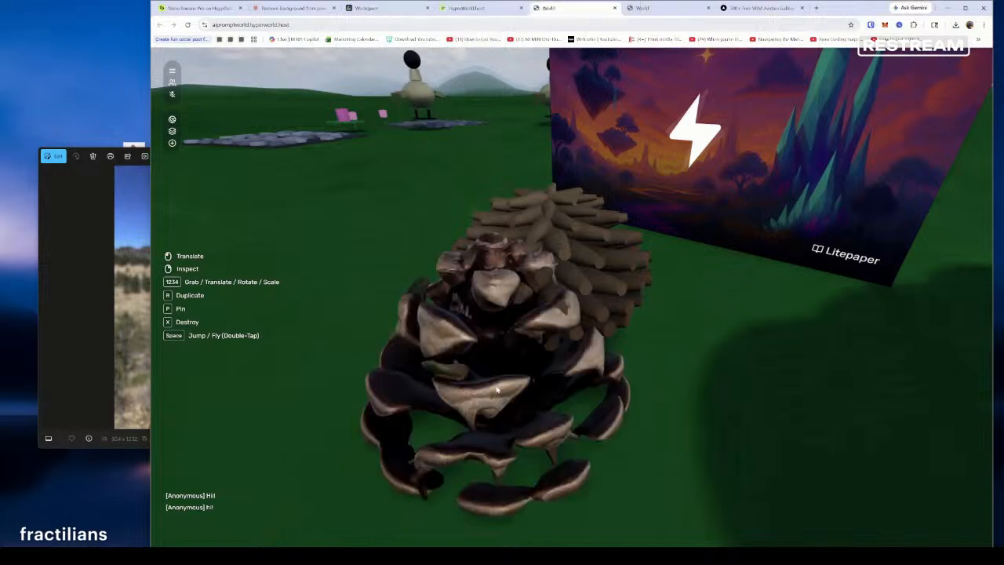
{"action": "left_click", "coordinate": [567, 398]}
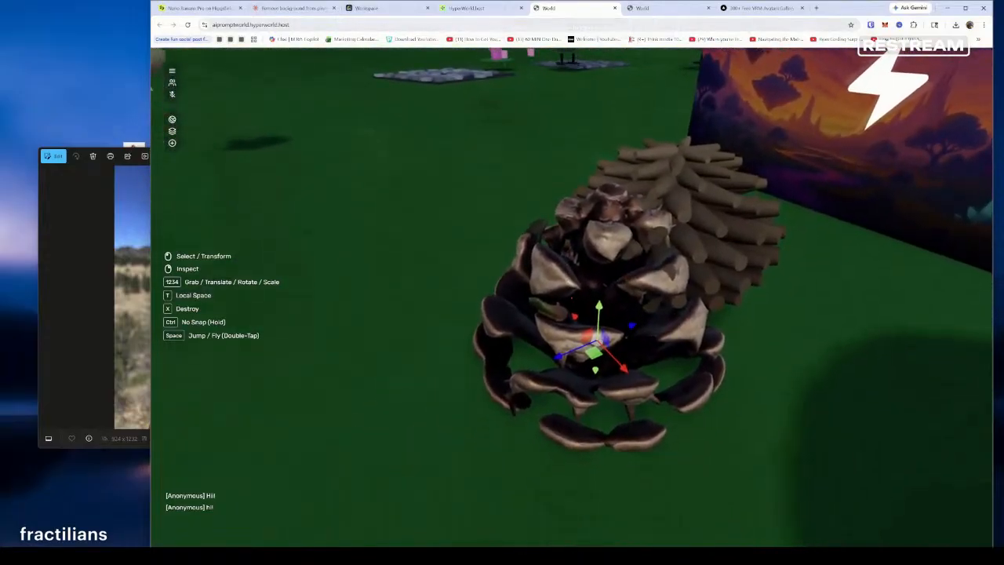
Step: Grab the Meshy pinecone, place it on the grass apart from the prompted one, and raise it fully above the ground
{"action": "key", "text": "1"}
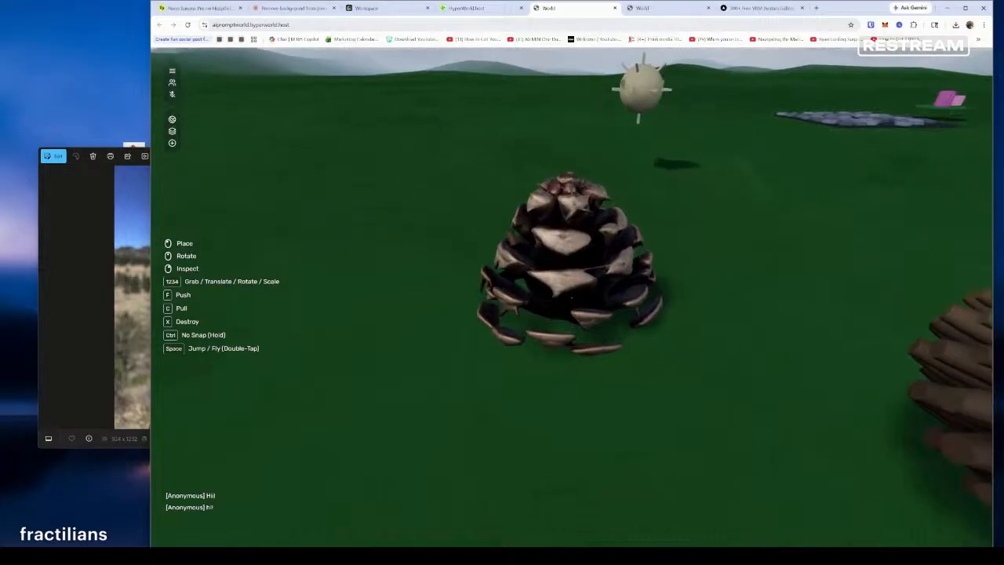
{"action": "left_click", "coordinate": [571, 296]}
{"action": "left_click", "coordinate": [572, 297]}
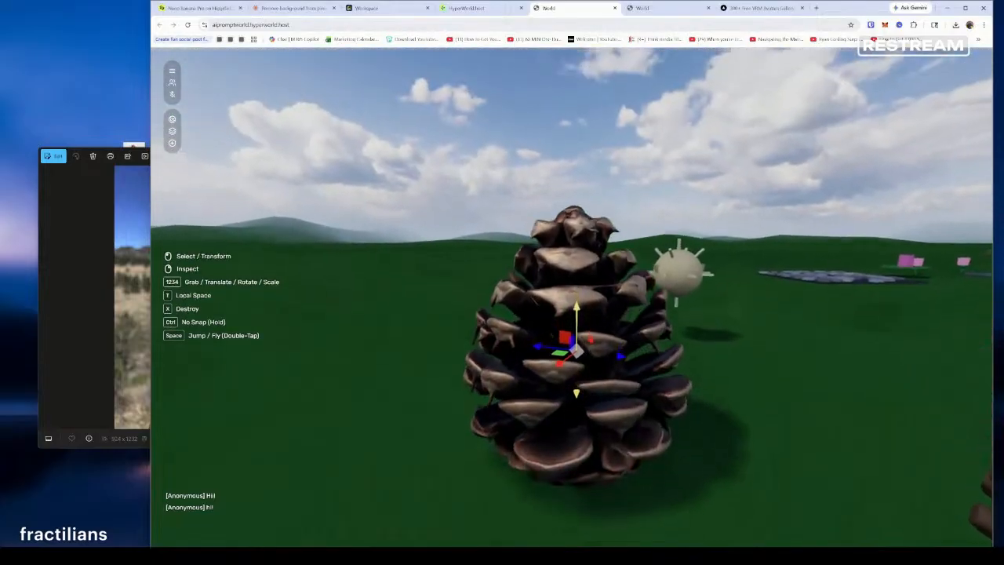
Step: Walk around the Meshy pinecone and view it beside the prompted one from a distance and up close
{"action": "scroll", "coordinate": [572, 296], "scroll_direction": "down", "scroll_amount": 5}
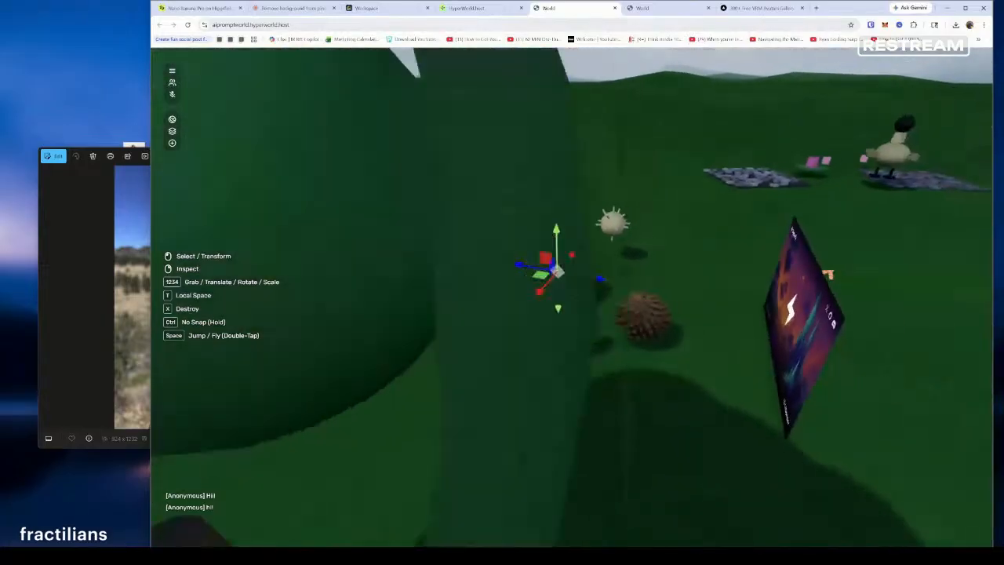
{"action": "scroll", "coordinate": [572, 296], "scroll_direction": "up", "scroll_amount": 5}
{"action": "key", "text": "a"}
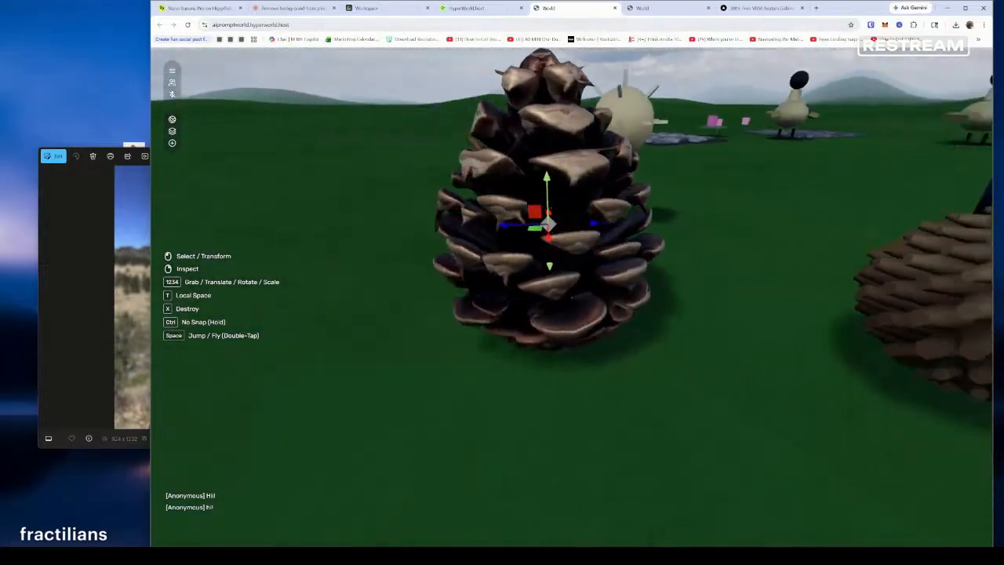
{"action": "key", "text": "d"}
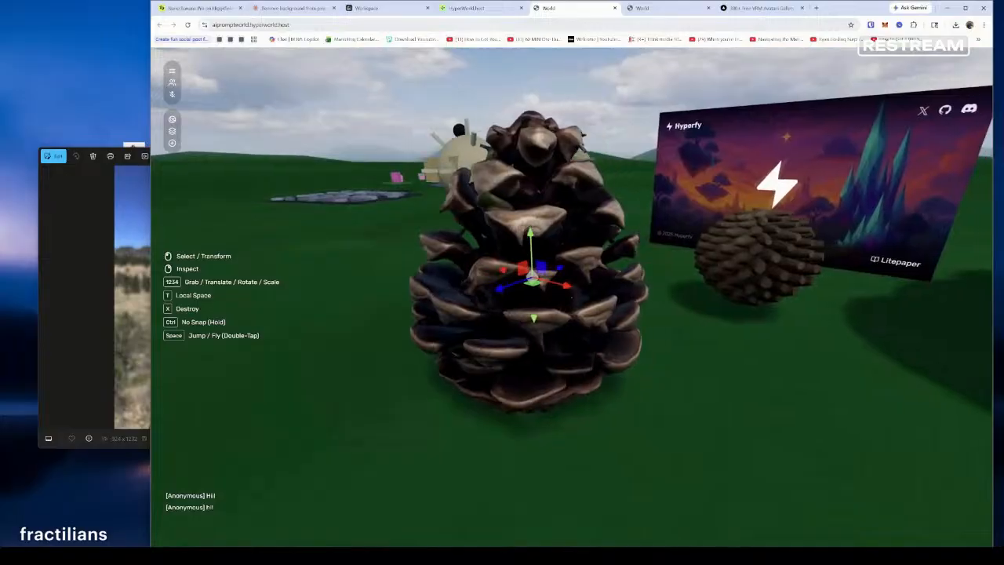
{"action": "key", "text": "s"}
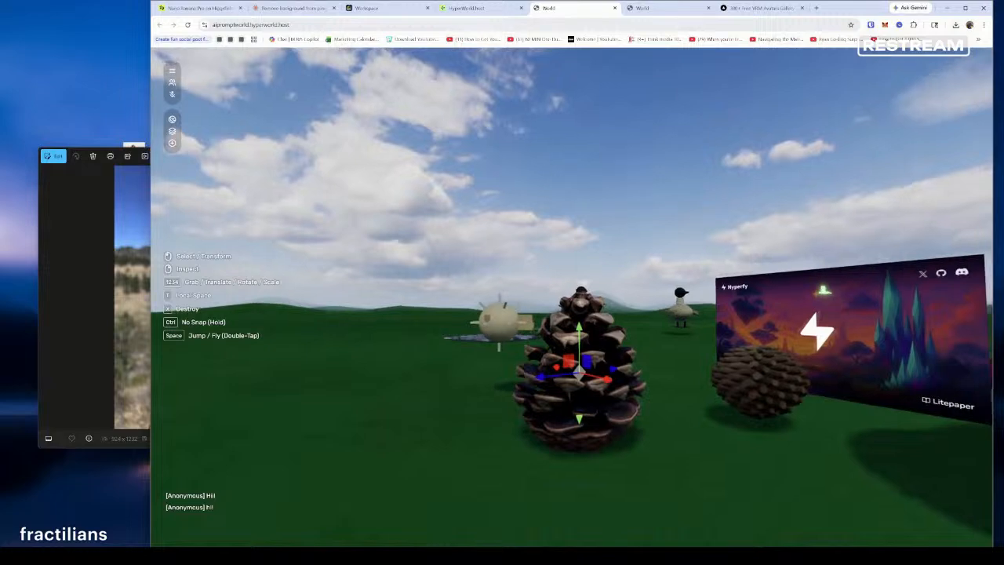
{"action": "key", "text": "w"}
{"action": "key", "text": "w"}
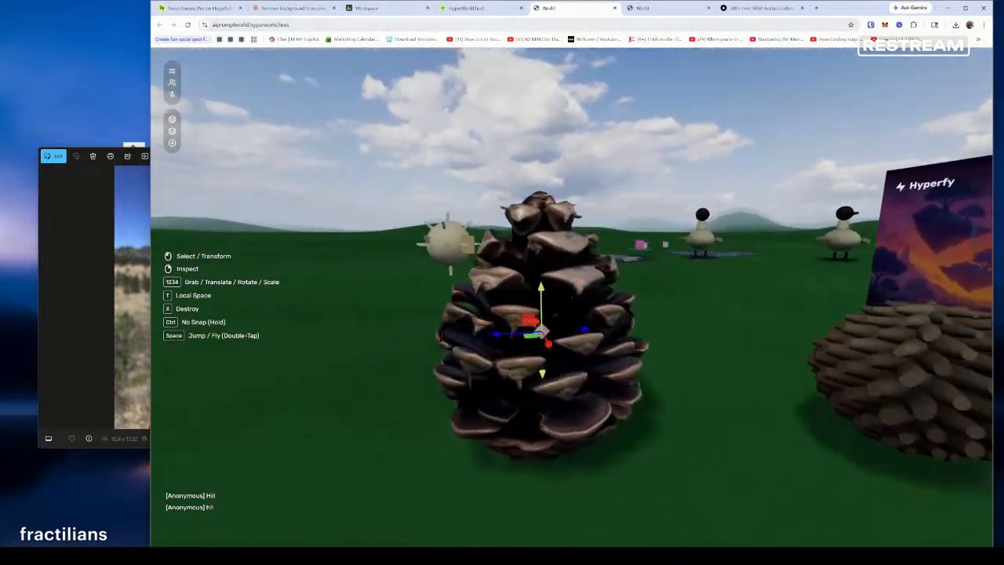
Step: Release the pointer and bring the reference photo forward to compare it with the Meshy pinecone in the world
{"action": "key", "text": "Escape"}
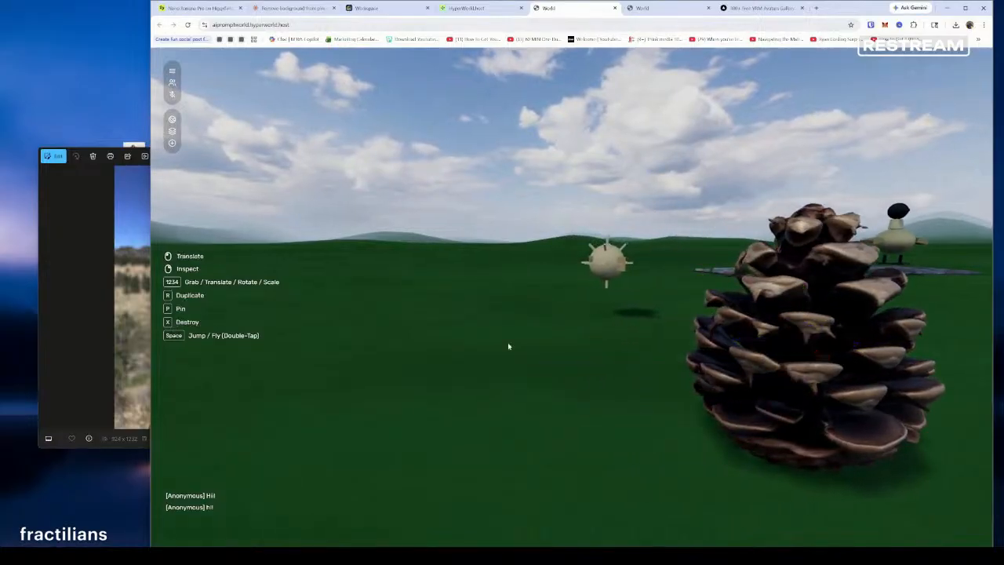
{"action": "left_click", "coordinate": [106, 201]}
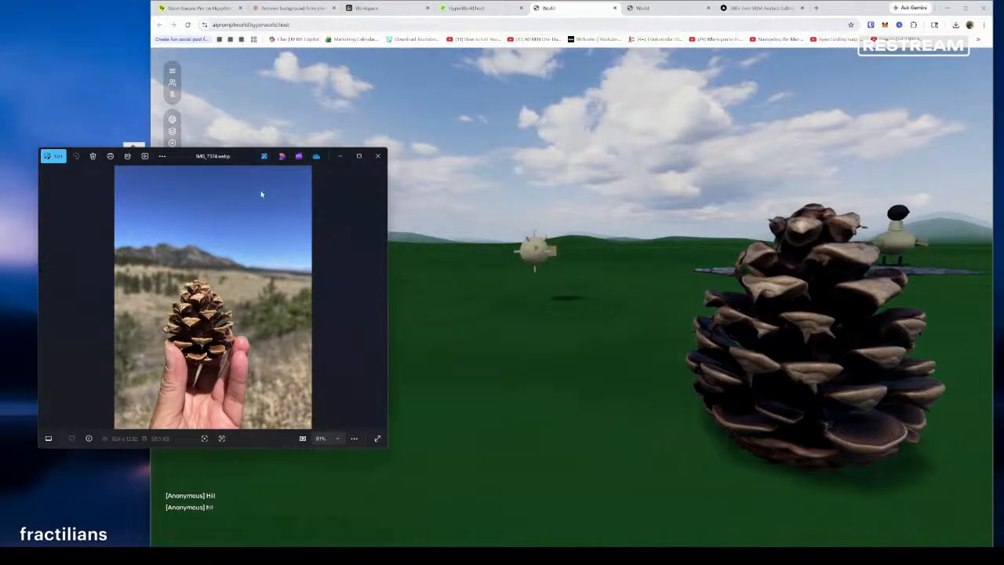
{"action": "left_click_drag", "start_coordinate": [243, 162], "coordinate": [240, 178]}
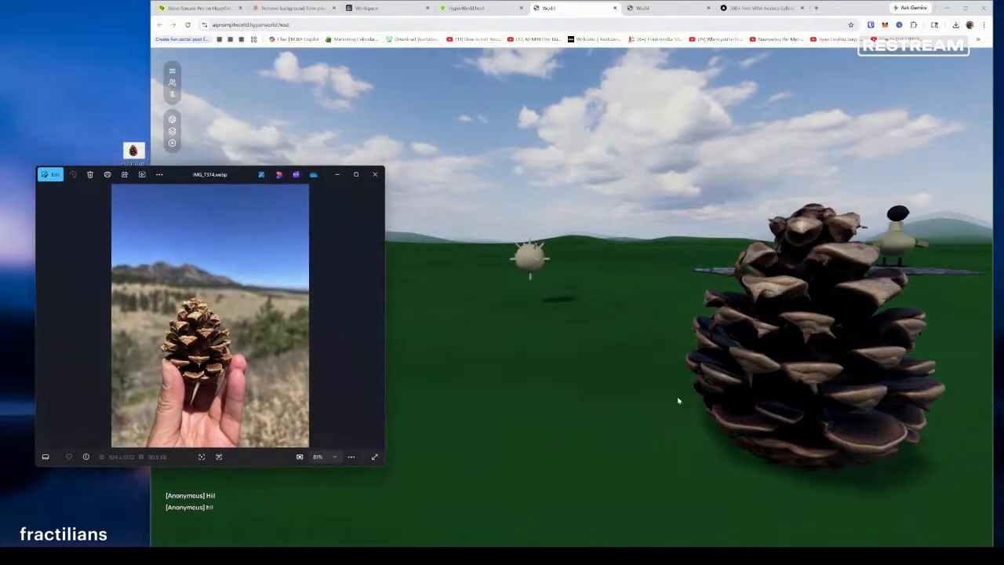
Step: Turn the view in the world to compare the Meshy pinecone with the prompted one, and release the pointer
{"action": "left_click", "coordinate": [677, 399]}
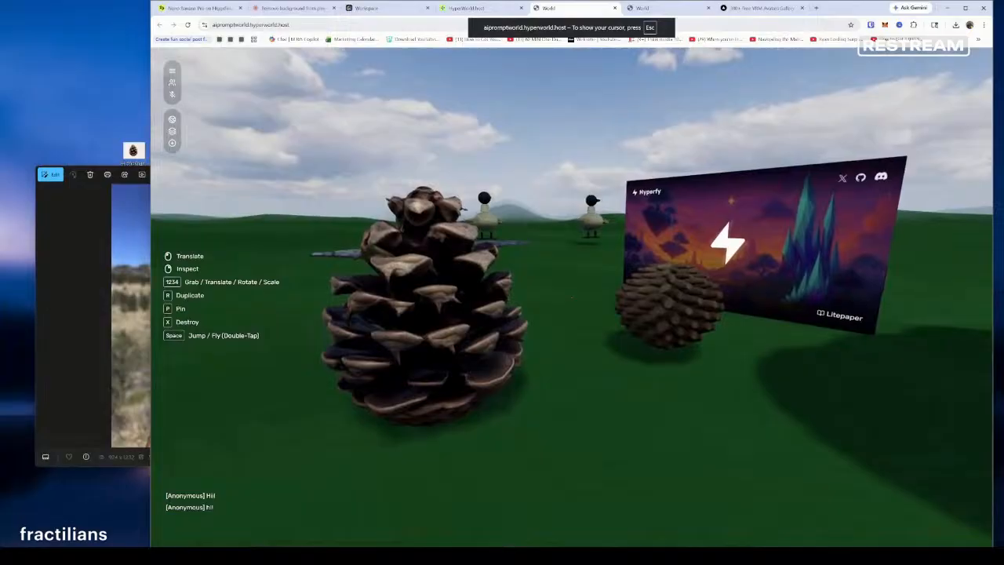
{"action": "key", "text": "Escape"}
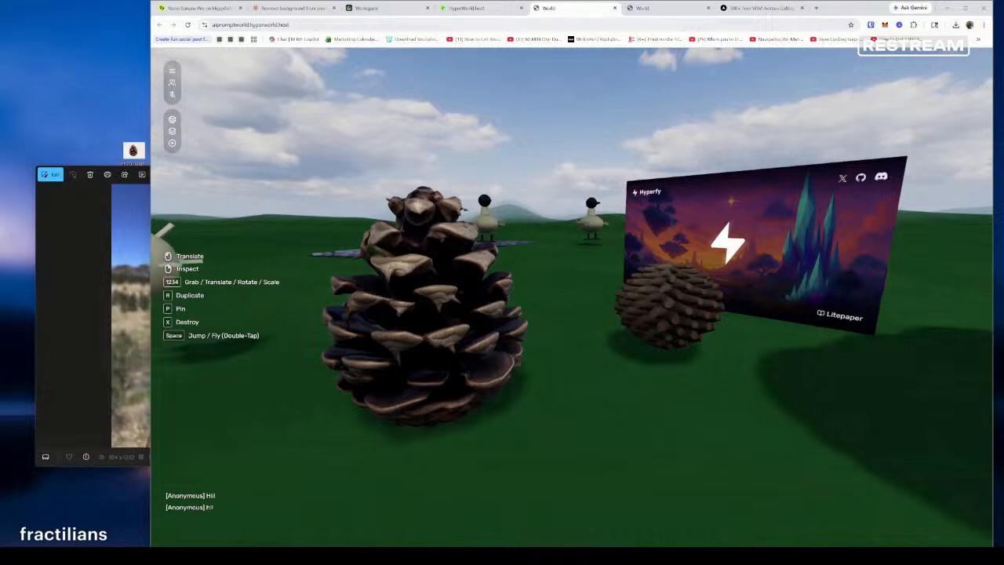
Step: Switch to Blender in a maximized window, check the pinecone in Material Preview, and return it to Solid shading
{"action": "key", "text": "alt+Tab"}
{"action": "left_click_drag", "start_coordinate": [0, 46], "coordinate": [425, 60]}
{"action": "left_click", "coordinate": [803, 58]}
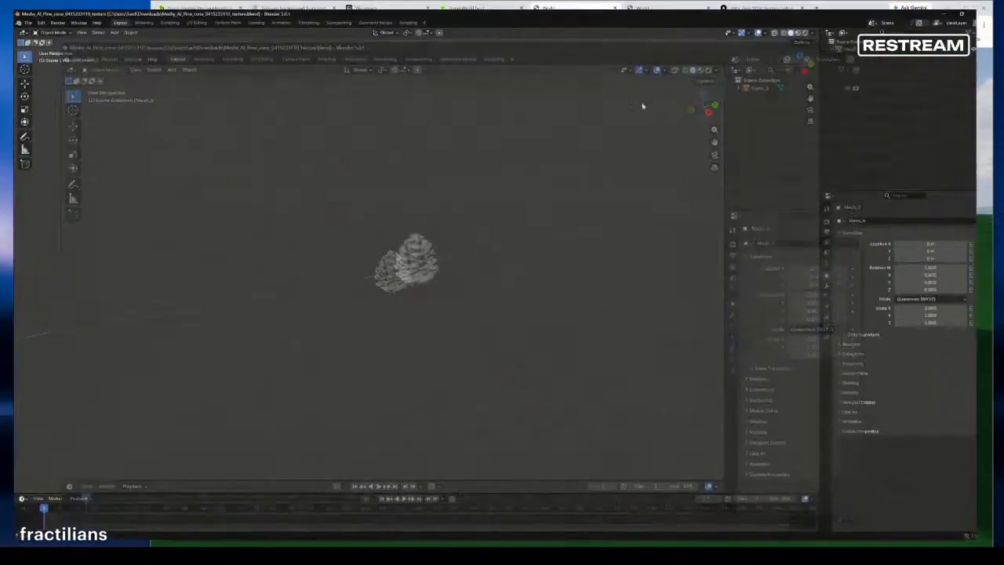
{"action": "scroll", "coordinate": [429, 279], "scroll_direction": "up", "scroll_amount": 5}
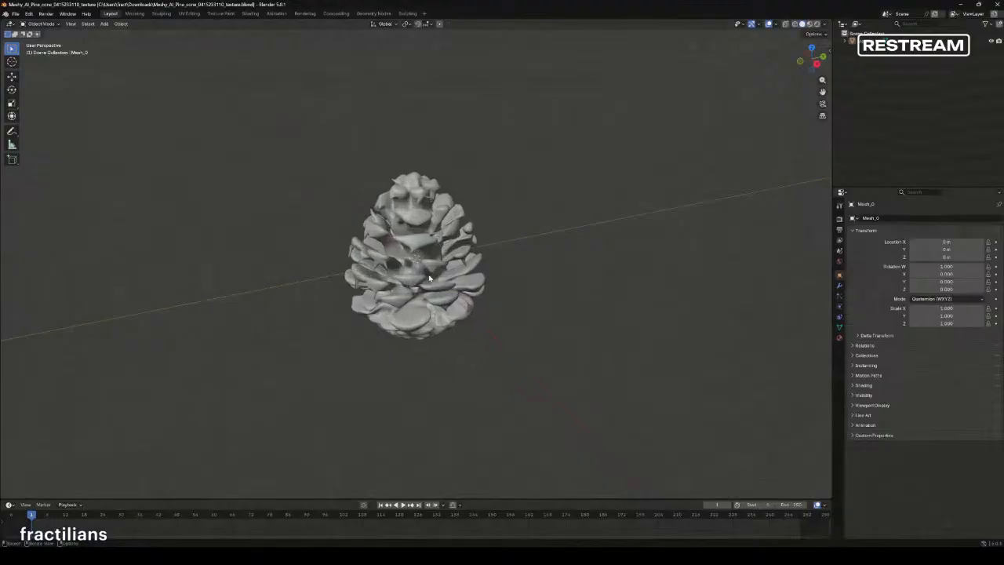
{"action": "left_click", "coordinate": [810, 24]}
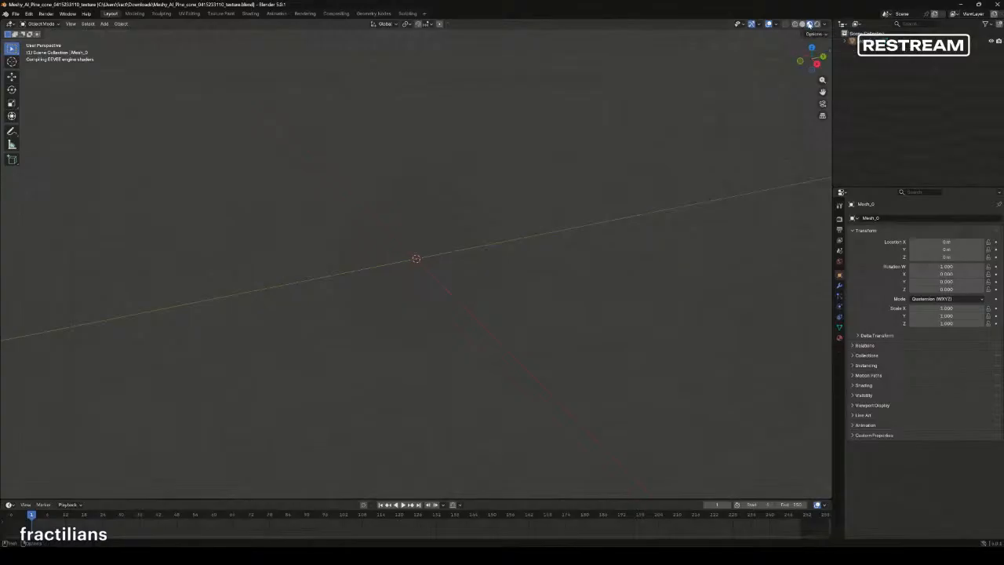
{"action": "left_click", "coordinate": [801, 25]}
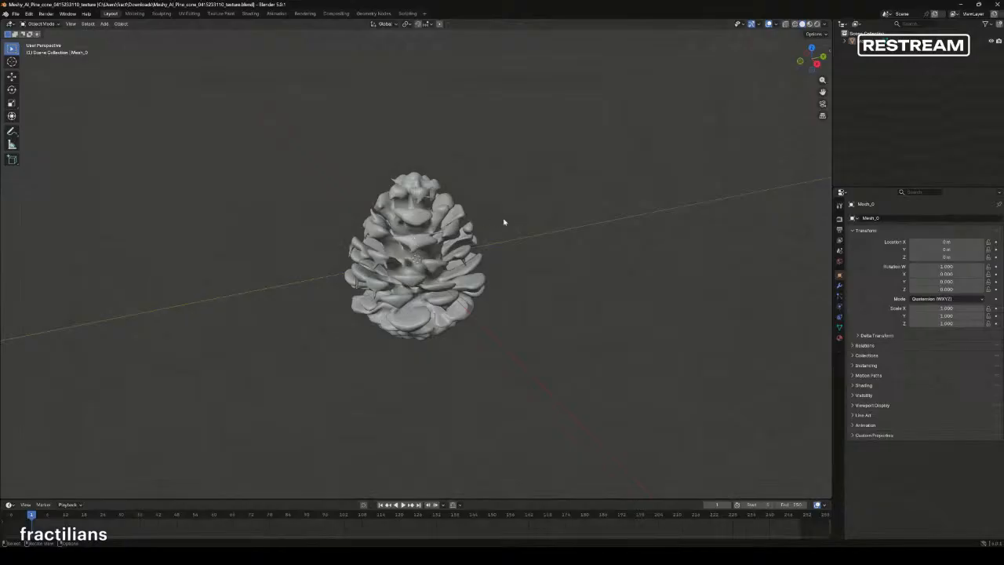
Step: Inspect the shape of the untextured pinecone mesh from another side
{"action": "middle_click_drag", "start_coordinate": [456, 236], "coordinate": [466, 223]}
{"action": "left_click", "coordinate": [459, 221]}
{"action": "right_click", "coordinate": [460, 221]}
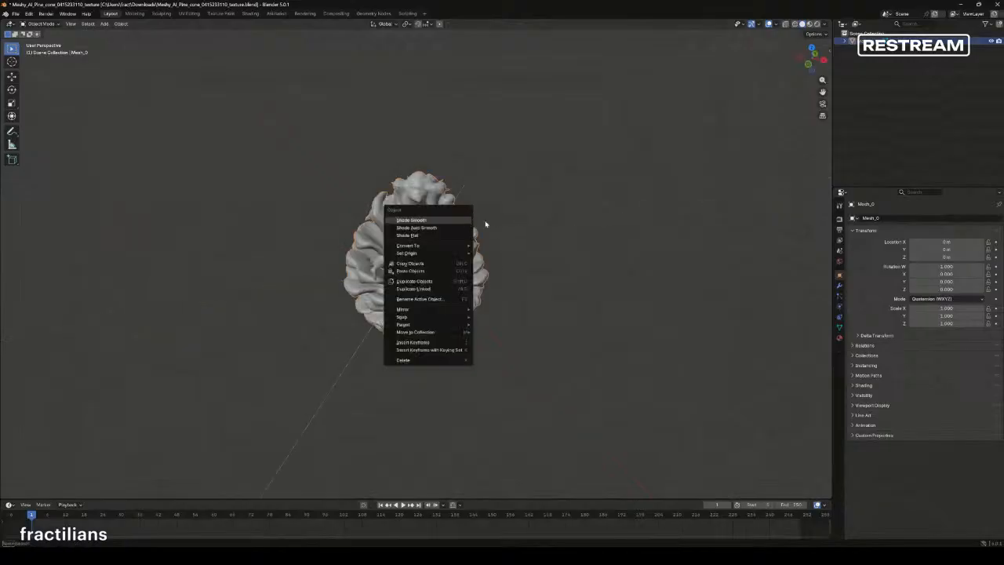
{"action": "left_click", "coordinate": [504, 207]}
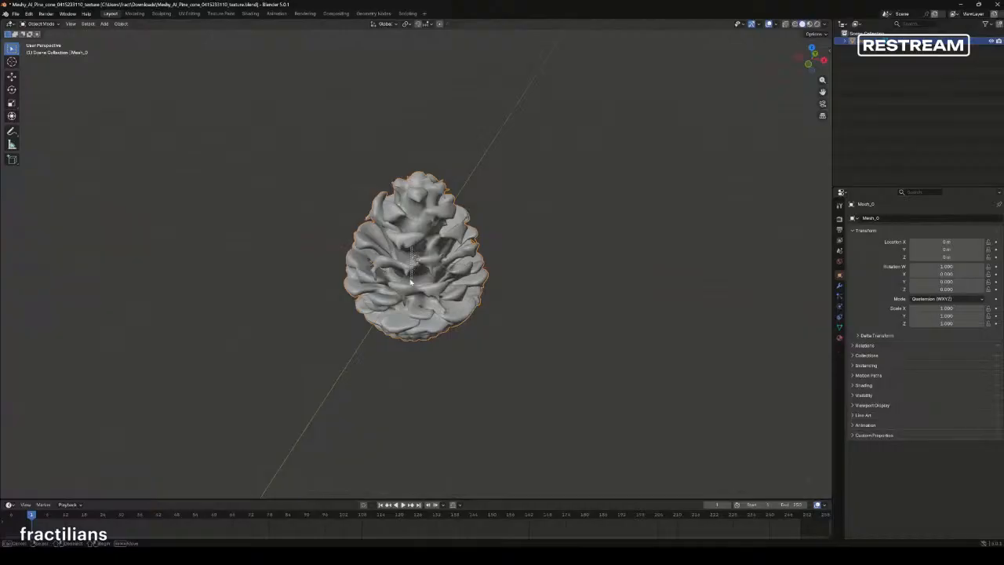
{"action": "middle_click_drag", "start_coordinate": [470, 231], "coordinate": [486, 226]}
{"action": "scroll", "coordinate": [487, 226], "scroll_direction": "down", "scroll_amount": 3}
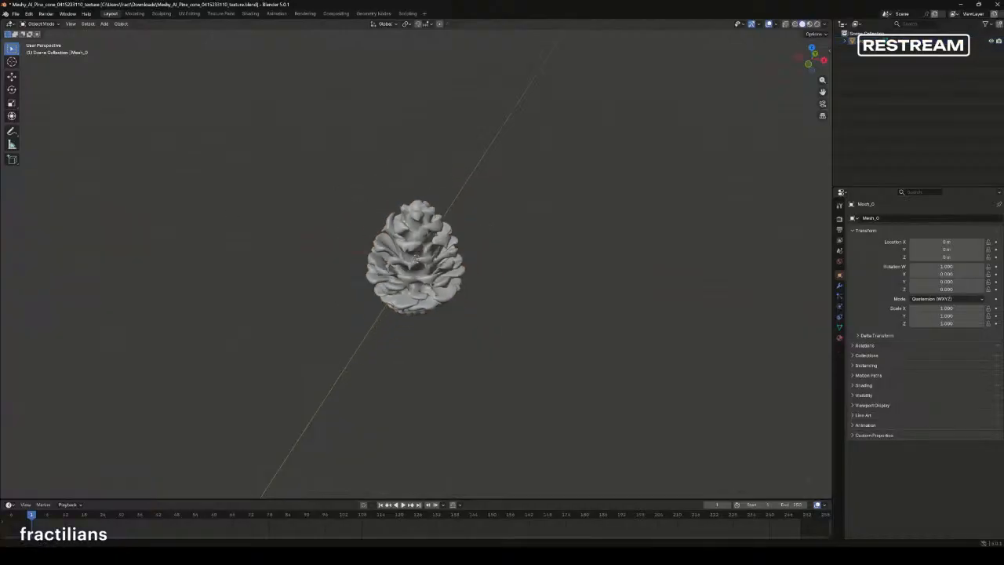
{"action": "left_click_drag", "start_coordinate": [0, 228], "coordinate": [475, 342]}
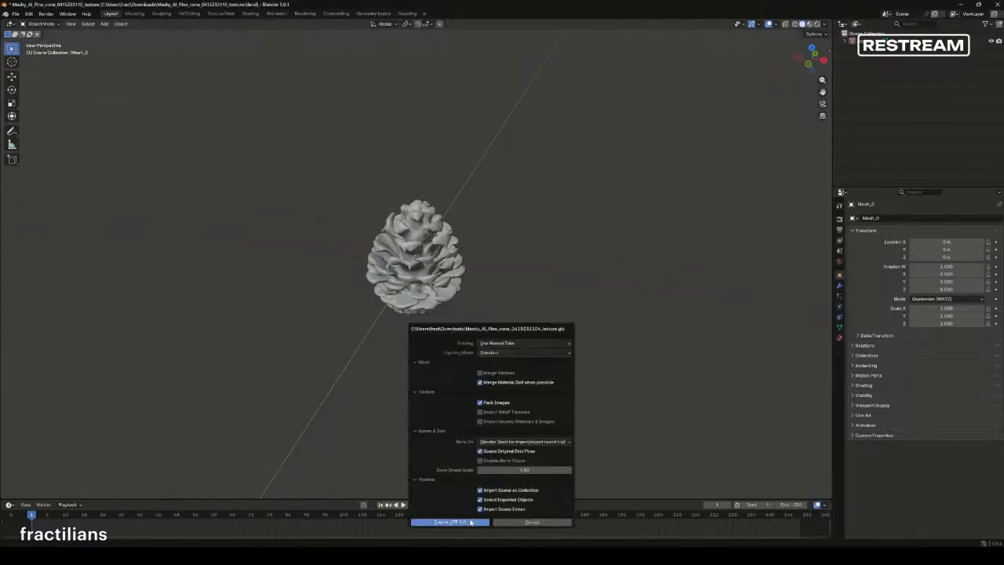
{"action": "key", "text": "Return"}
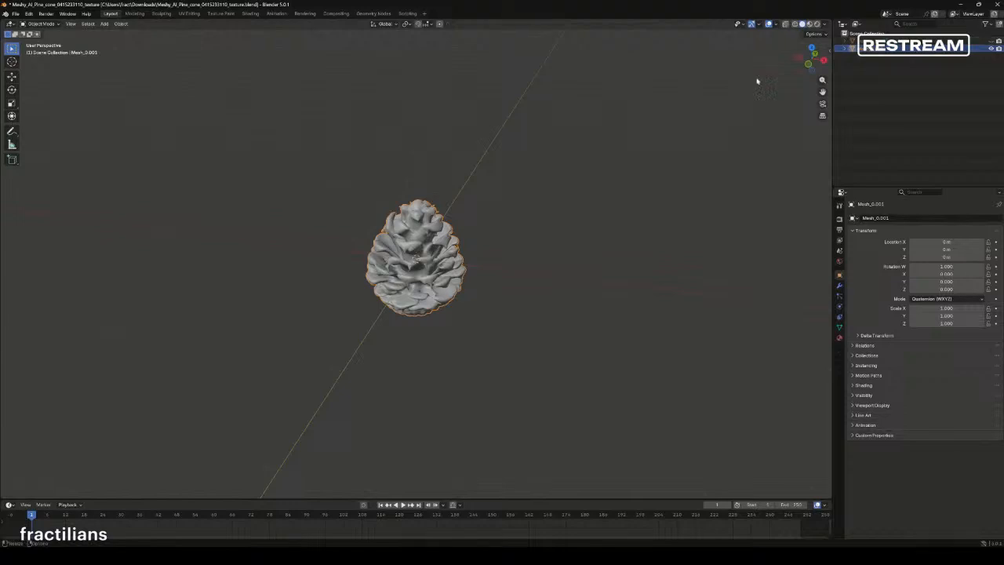
{"action": "left_click", "coordinate": [845, 41]}
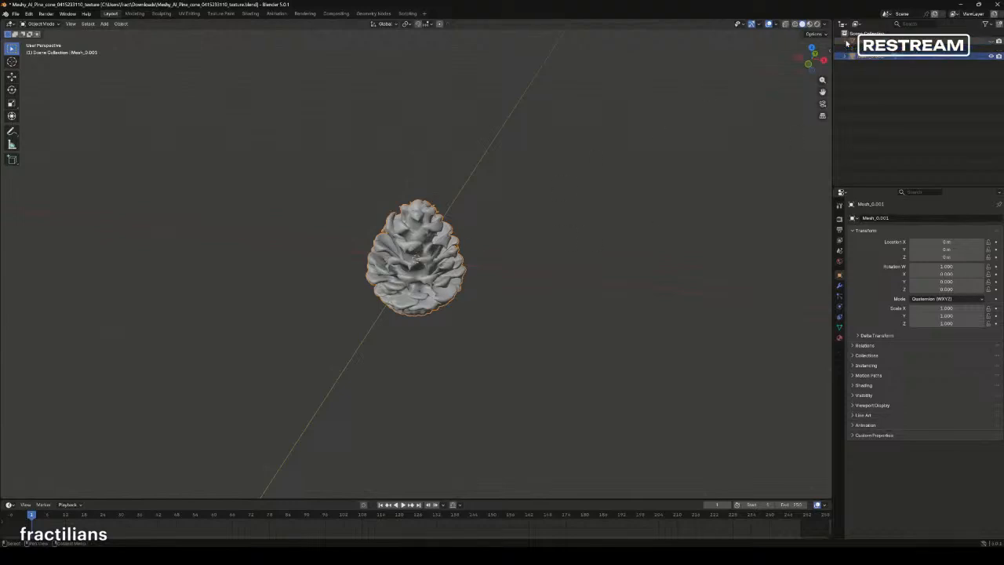
{"action": "left_click", "coordinate": [545, 224]}
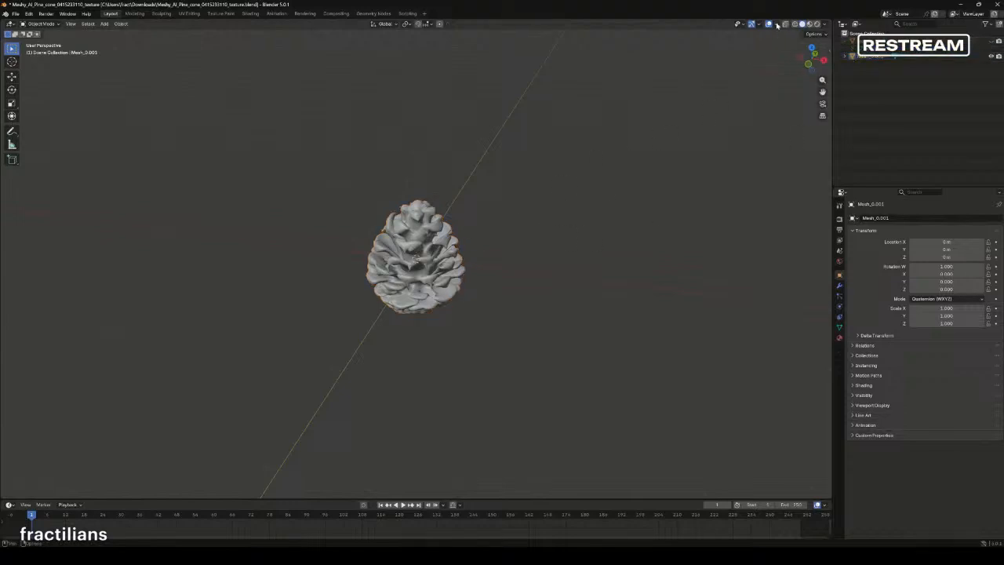
Step: Set the viewport to Material Preview and inspect the imported pinecone's texture from several sides and up close
{"action": "left_click", "coordinate": [810, 24]}
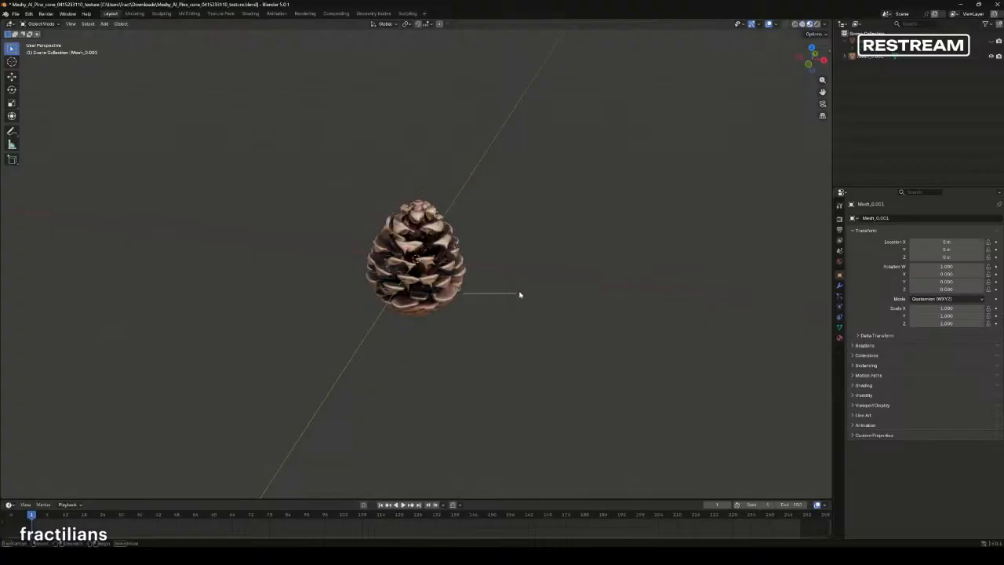
{"action": "middle_click_drag", "start_coordinate": [487, 273], "coordinate": [526, 264]}
{"action": "scroll", "coordinate": [418, 265], "scroll_direction": "up", "scroll_amount": 5}
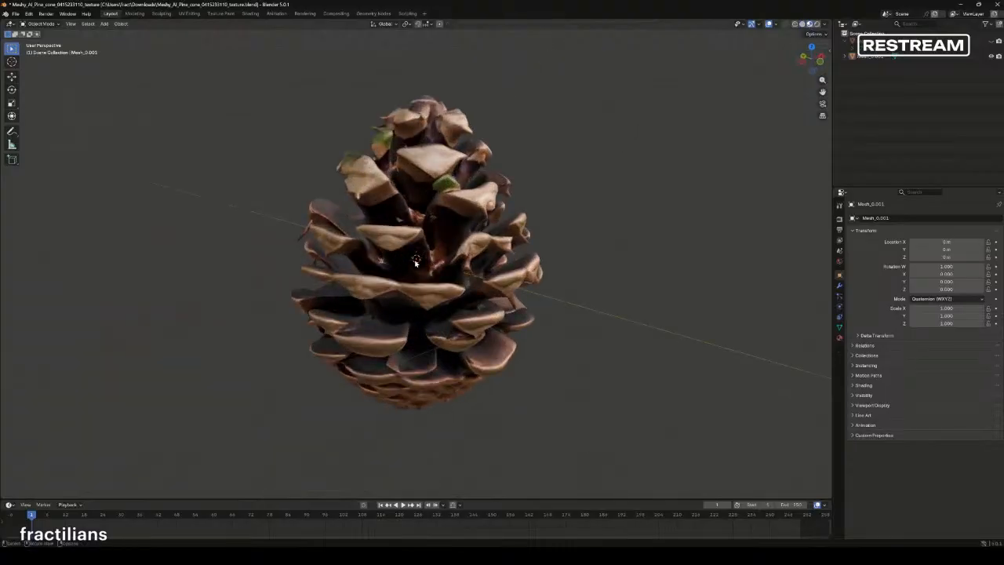
{"action": "left_click", "coordinate": [418, 265]}
{"action": "scroll", "coordinate": [418, 265], "scroll_direction": "down", "scroll_amount": 5}
{"action": "right_click", "coordinate": [417, 260]}
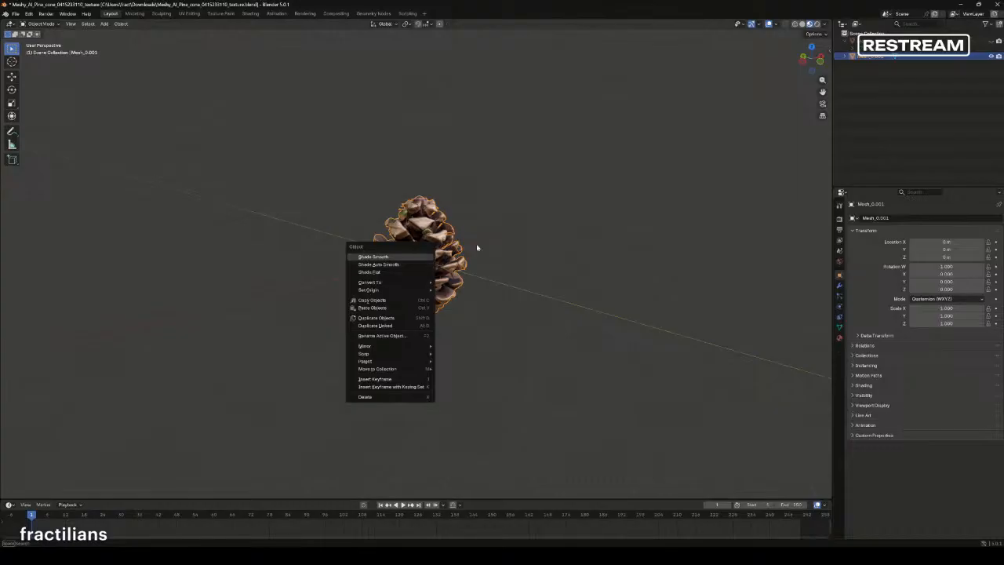
{"action": "middle_click_drag", "start_coordinate": [471, 249], "coordinate": [381, 250]}
{"action": "scroll", "coordinate": [381, 249], "scroll_direction": "up", "scroll_amount": 5}
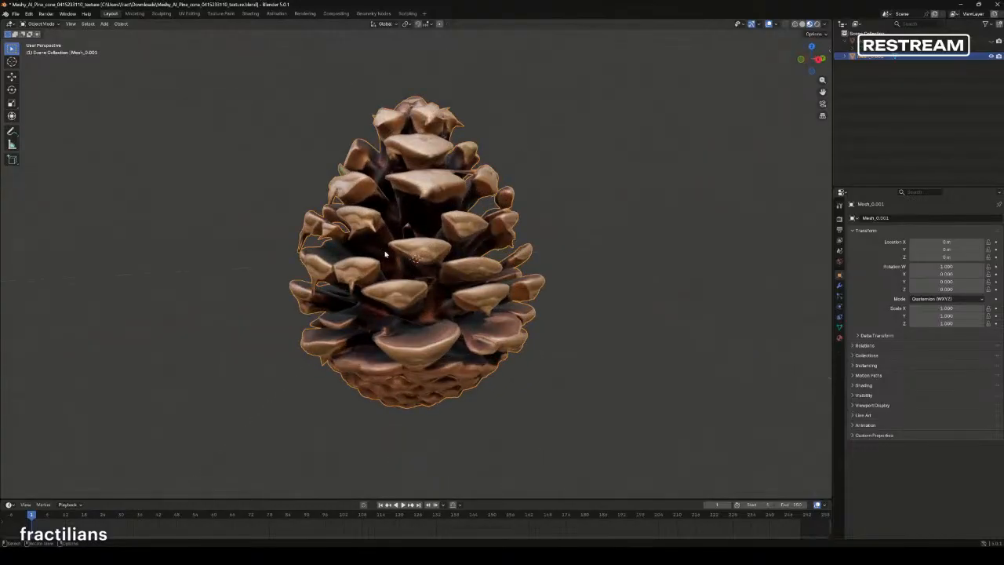
Step: Restore Blender to a smaller window, look at the fractilians world in the browser, and return to the world with the pinecones
{"action": "left_click_drag", "start_coordinate": [459, 10], "coordinate": [406, 95]}
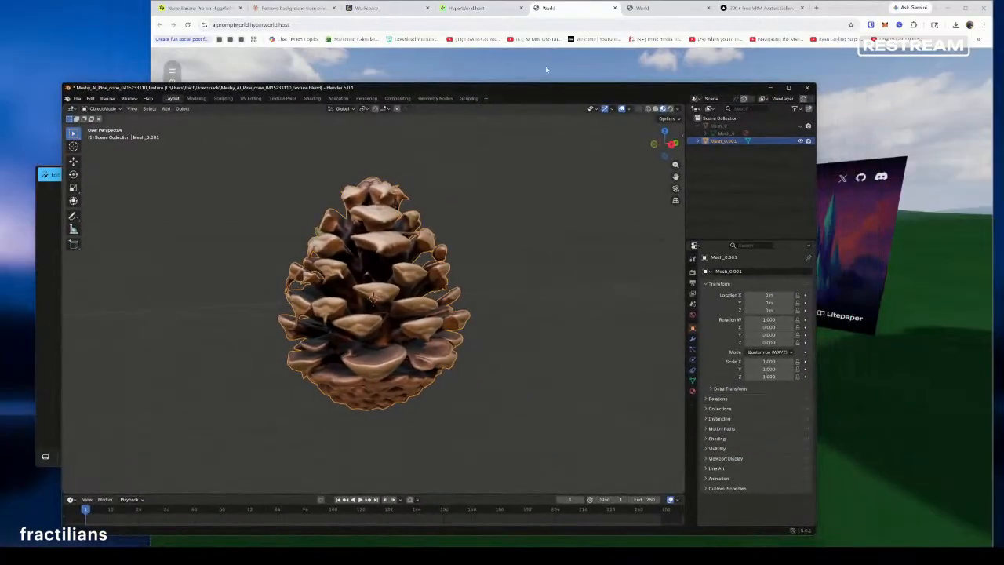
{"action": "left_click", "coordinate": [672, 12]}
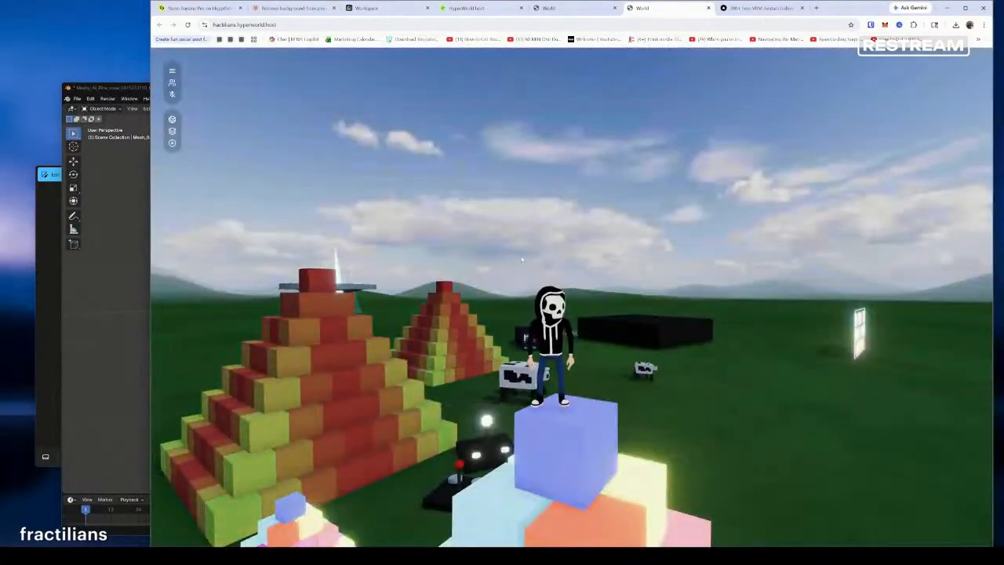
{"action": "left_click", "coordinate": [580, 7]}
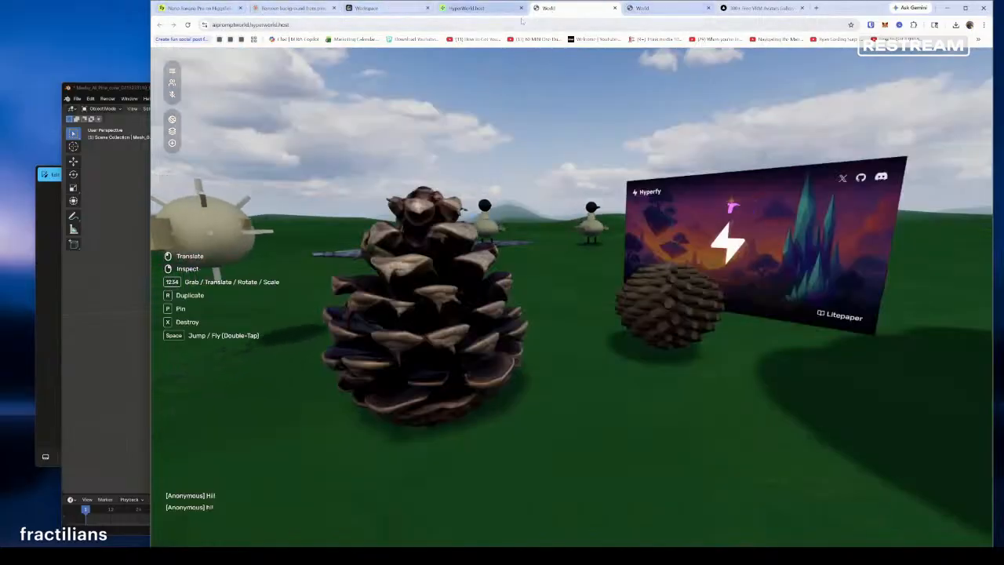
Step: Copy the pinecone prompt describing an oval elongated shape and upright position from the Claude chat
{"action": "left_click", "coordinate": [293, 9]}
{"action": "double_click", "coordinate": [632, 133]}
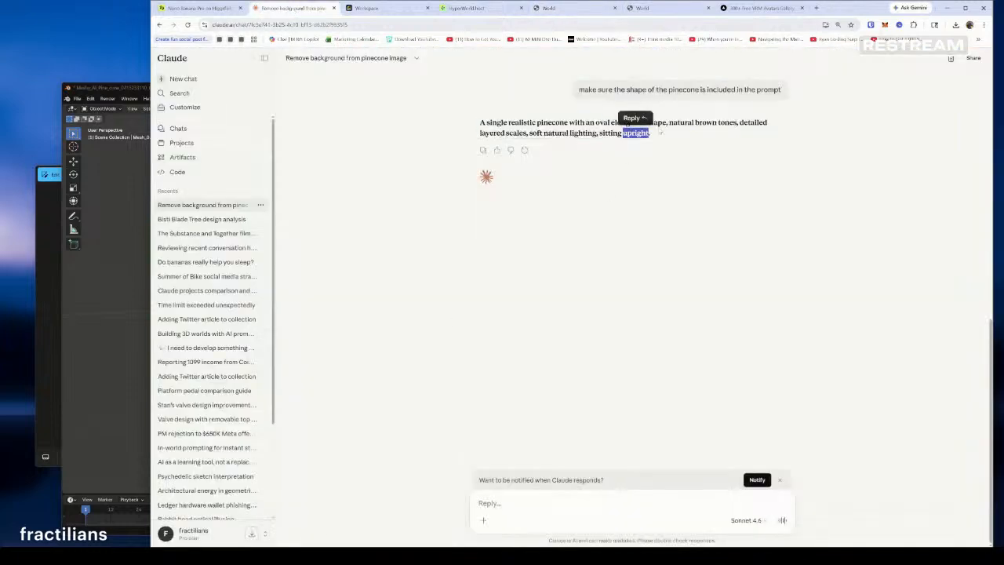
{"action": "left_click_drag", "start_coordinate": [650, 133], "coordinate": [487, 123]}
{"action": "key", "text": "ctrl+c"}
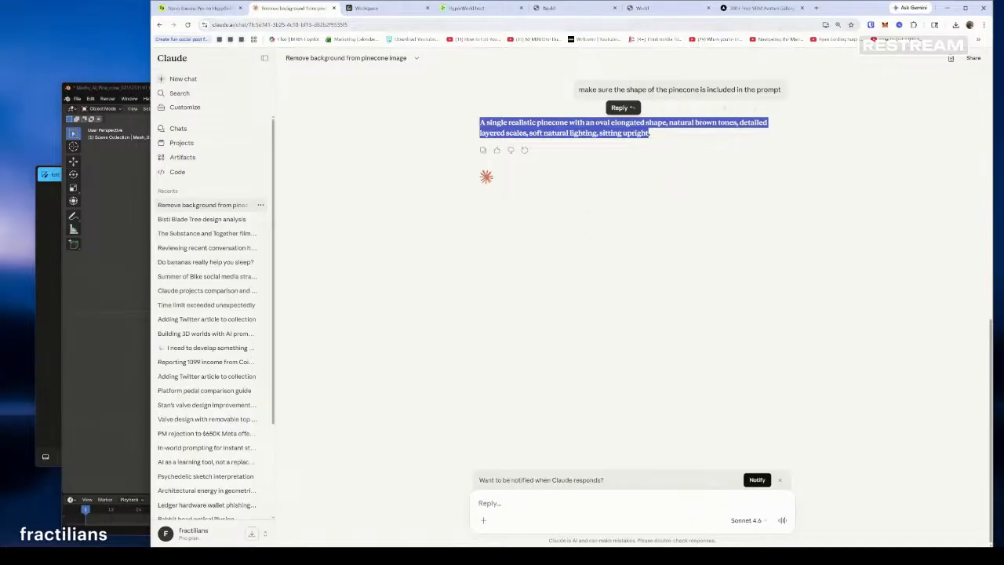
Step: Close the image viewer and move the Blender window over the chat to view its textured pinecone
{"action": "left_click", "coordinate": [47, 204]}
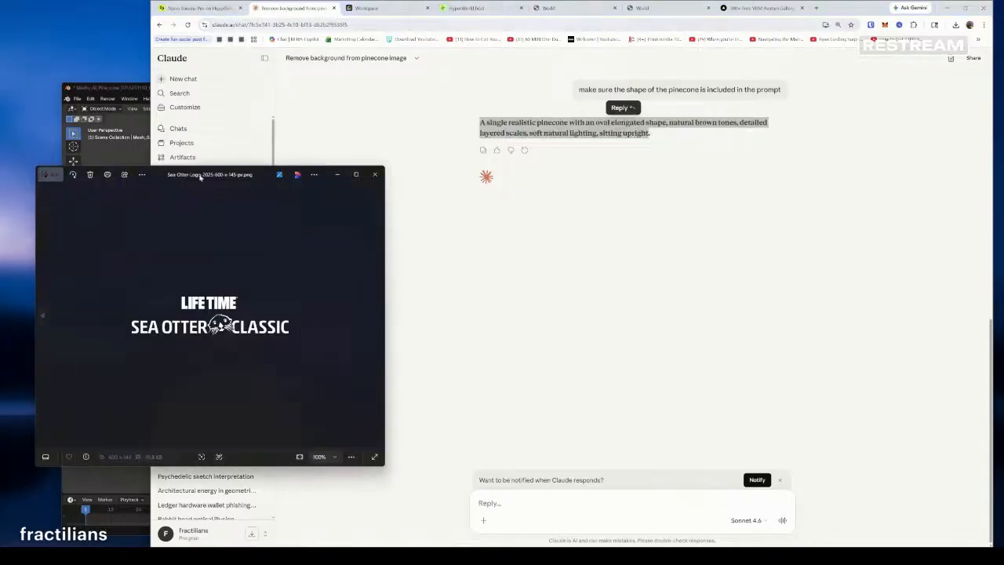
{"action": "left_click", "coordinate": [374, 173]}
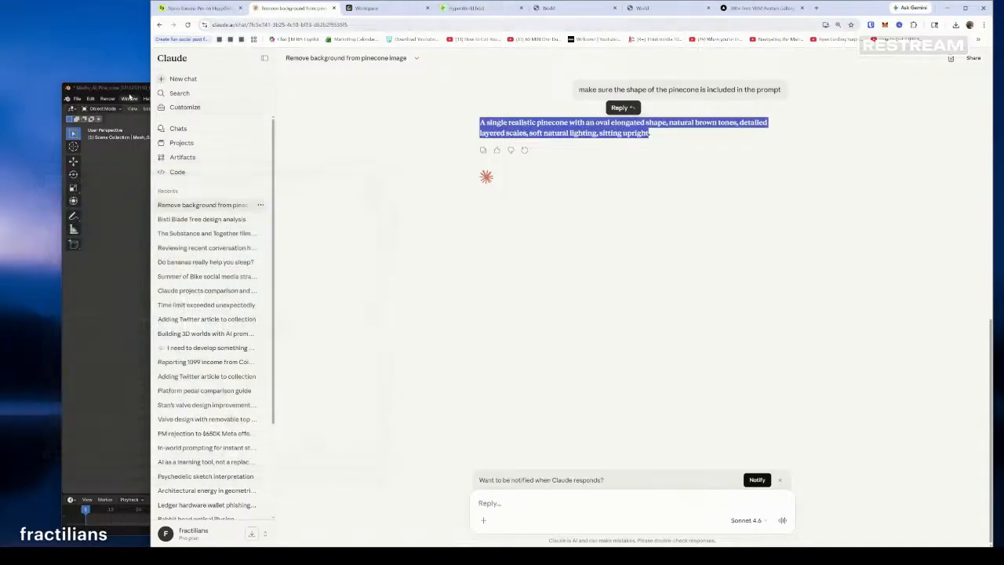
{"action": "left_click_drag", "start_coordinate": [130, 98], "coordinate": [125, 143]}
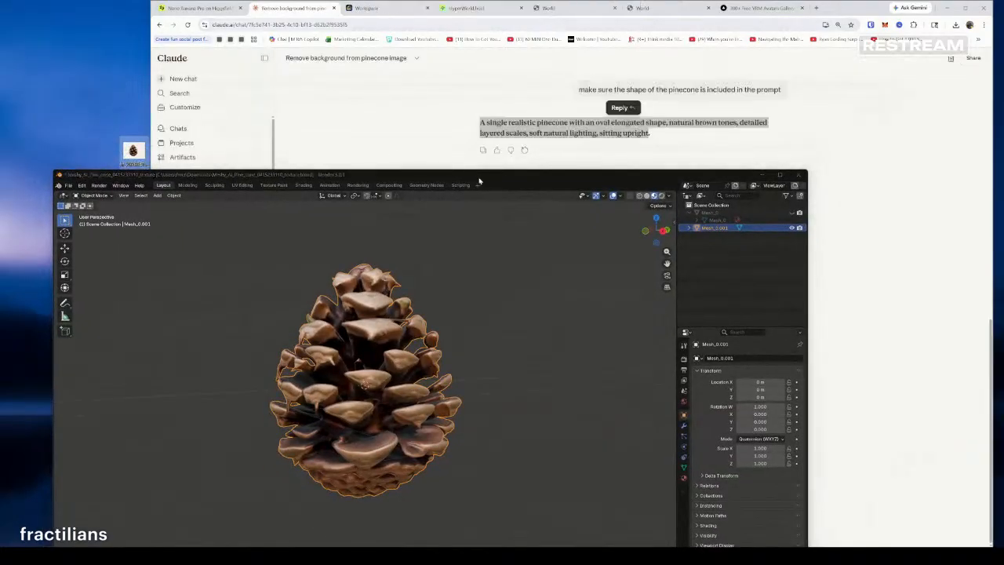
{"action": "left_click_drag", "start_coordinate": [507, 178], "coordinate": [502, 122]}
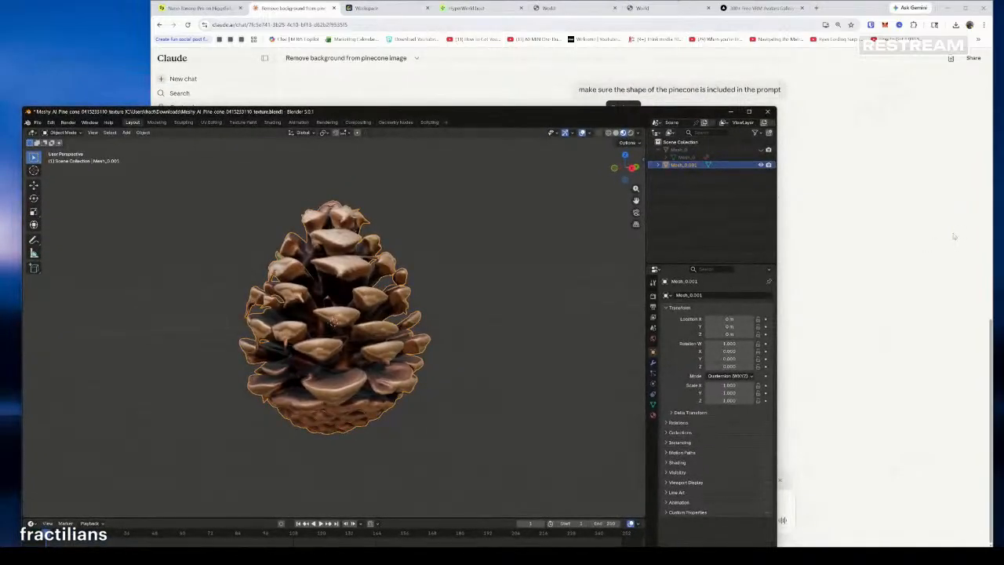
Step: Replace the Text to 3D prompt in Meshy with the oval elongated, upright pinecone prompt from the Claude chat
{"action": "left_click", "coordinate": [955, 235]}
{"action": "left_click_drag", "start_coordinate": [654, 137], "coordinate": [514, 123]}
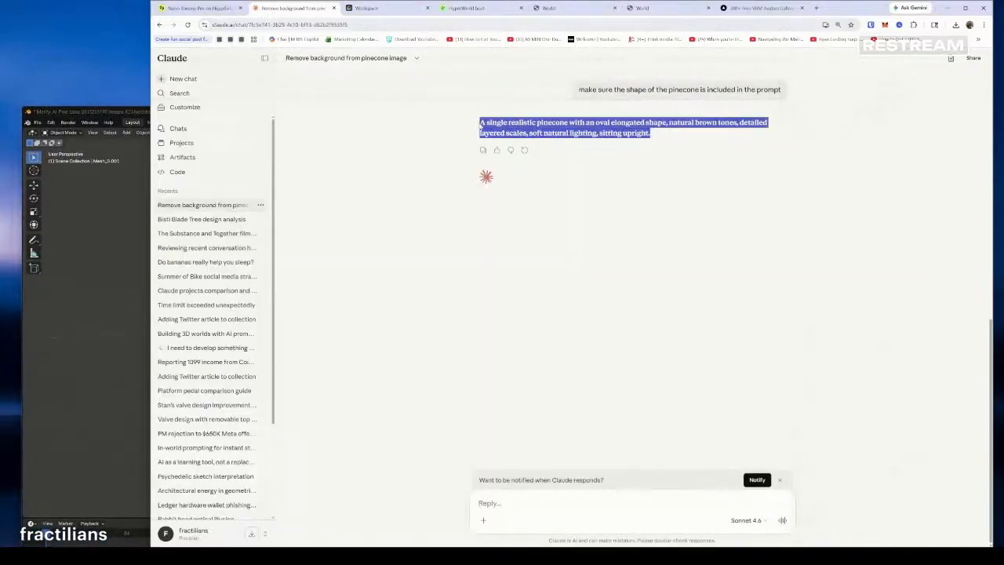
{"action": "left_click", "coordinate": [396, 9]}
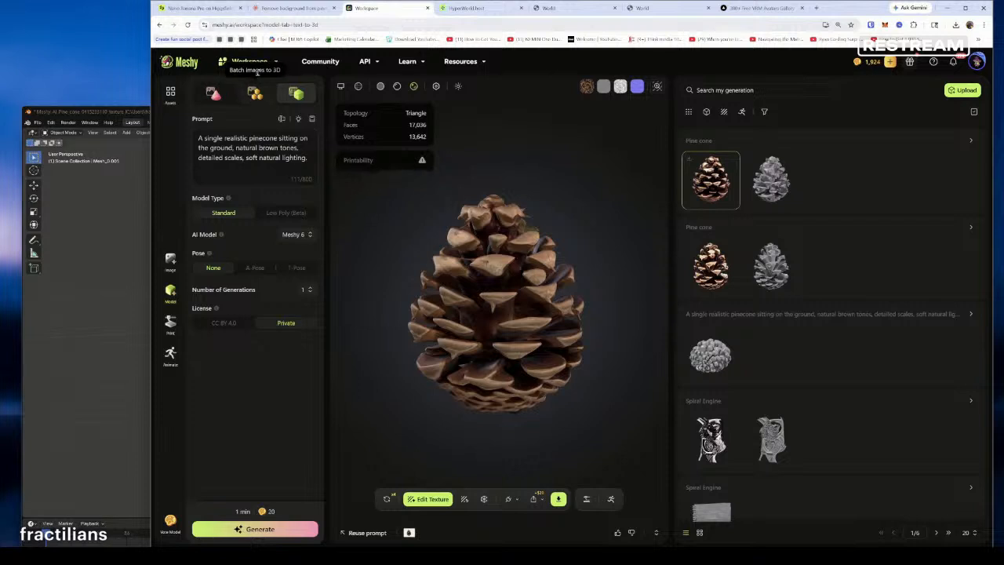
{"action": "mouse_move", "coordinate": [249, 66]}
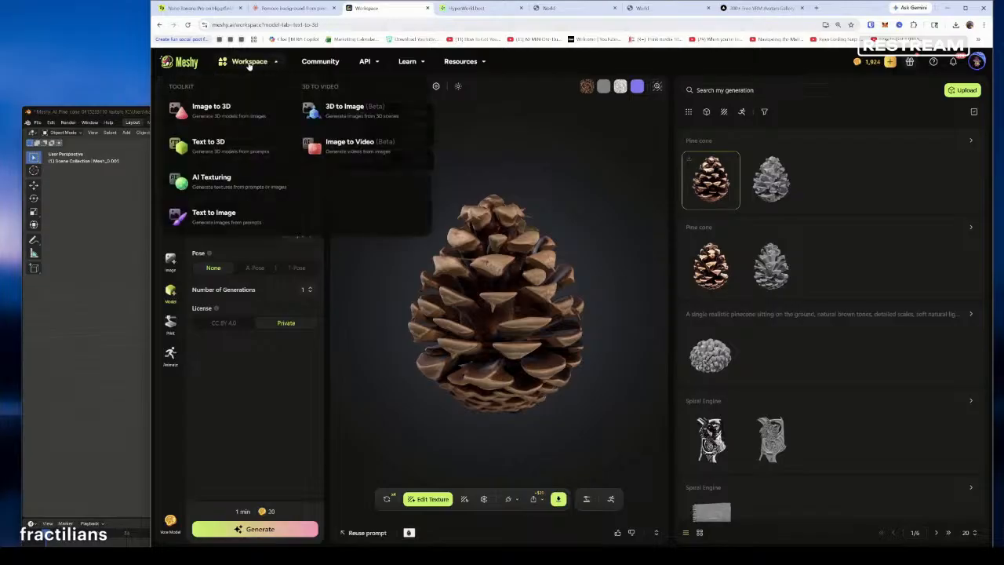
{"action": "left_click", "coordinate": [205, 143]}
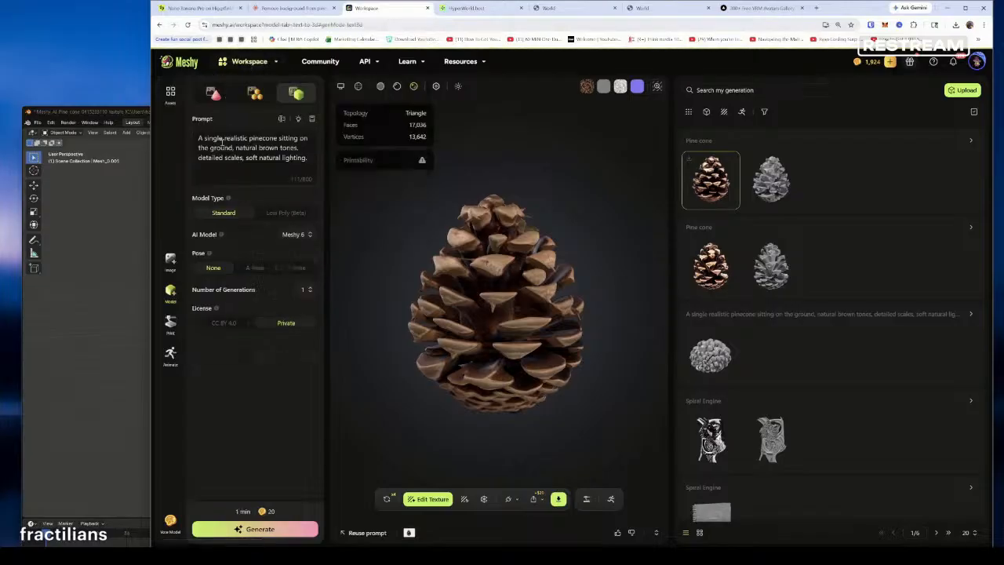
{"action": "triple_click", "coordinate": [263, 160]}
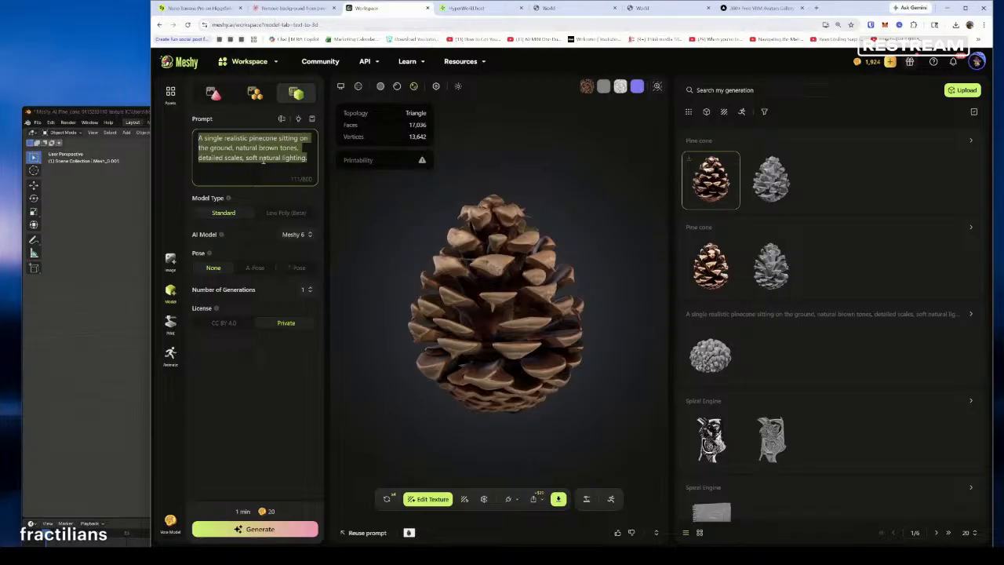
{"action": "key", "text": "BackSpace"}
{"action": "key", "text": "ctrl+v"}
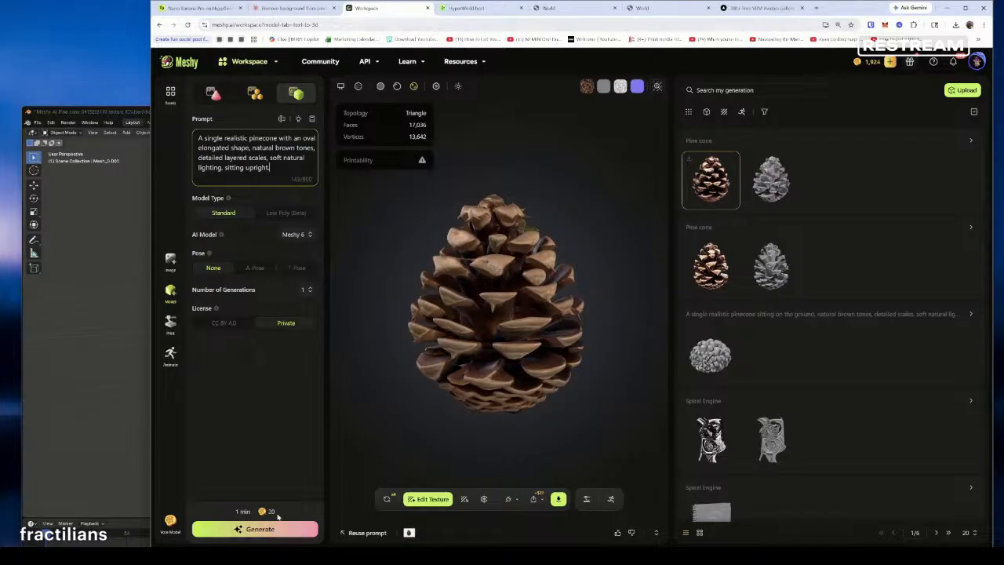
Step: Set the model type to Low Poly (Beta) and generate the pinecone from the new prompt
{"action": "left_click", "coordinate": [287, 213]}
{"action": "left_click", "coordinate": [270, 529]}
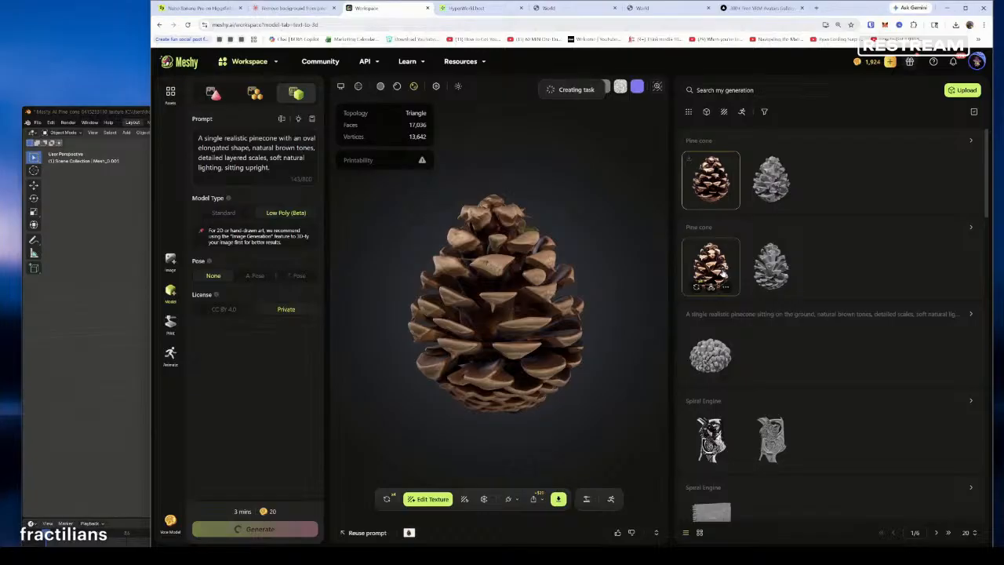
Step: Rotate the existing textured pinecone in the Meshy preview and inspect it from other sides
{"action": "left_click_drag", "start_coordinate": [520, 307], "coordinate": [684, 264]}
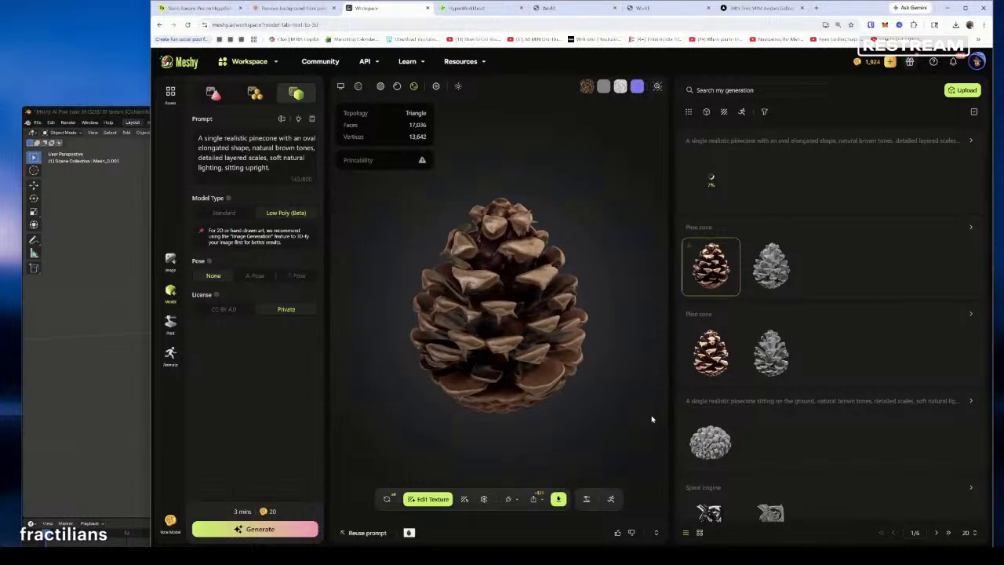
{"action": "scroll", "coordinate": [772, 369], "scroll_direction": "down", "scroll_amount": 2}
{"action": "scroll", "coordinate": [771, 380], "scroll_direction": "up", "scroll_amount": 2}
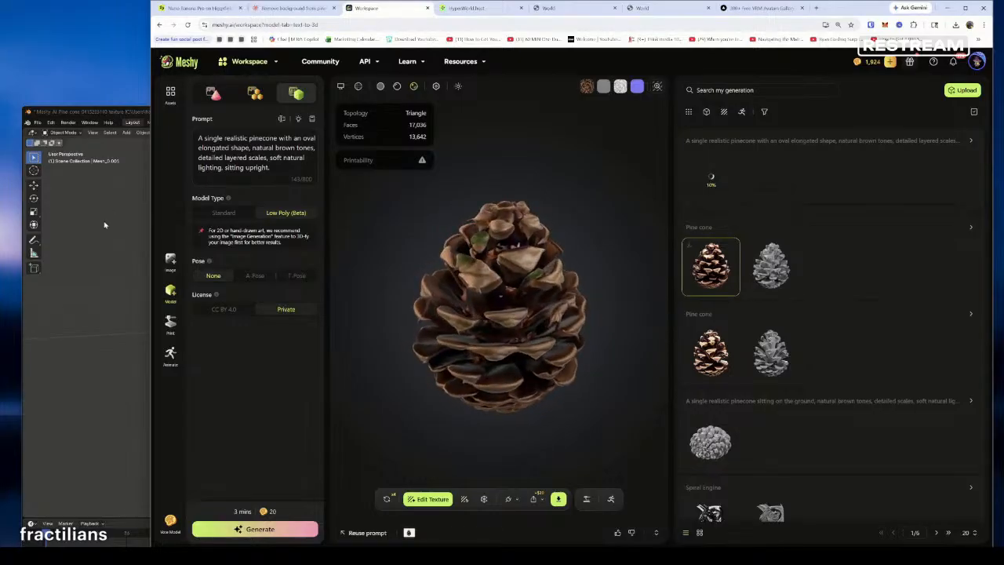
Step: Inspect the textured pinecone in Blender from another angle, then return to Meshy and rotate its textured pinecone preview for comparison
{"action": "left_click_drag", "start_coordinate": [103, 115], "coordinate": [126, 78]}
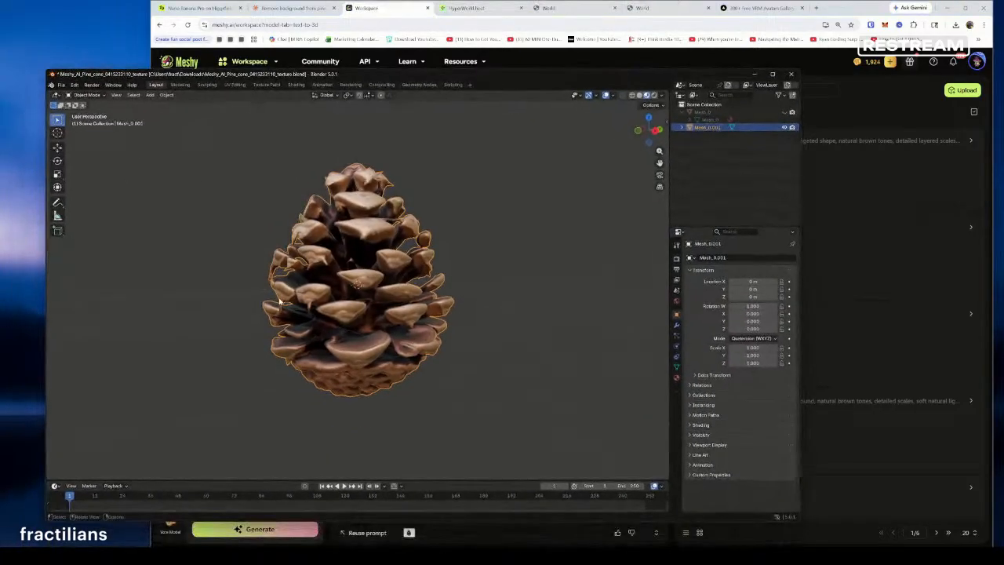
{"action": "scroll", "coordinate": [307, 295], "scroll_direction": "down", "scroll_amount": 5}
{"action": "scroll", "coordinate": [306, 295], "scroll_direction": "up", "scroll_amount": 5}
{"action": "middle_click_drag", "start_coordinate": [306, 294], "coordinate": [272, 287]}
{"action": "left_click", "coordinate": [845, 16]}
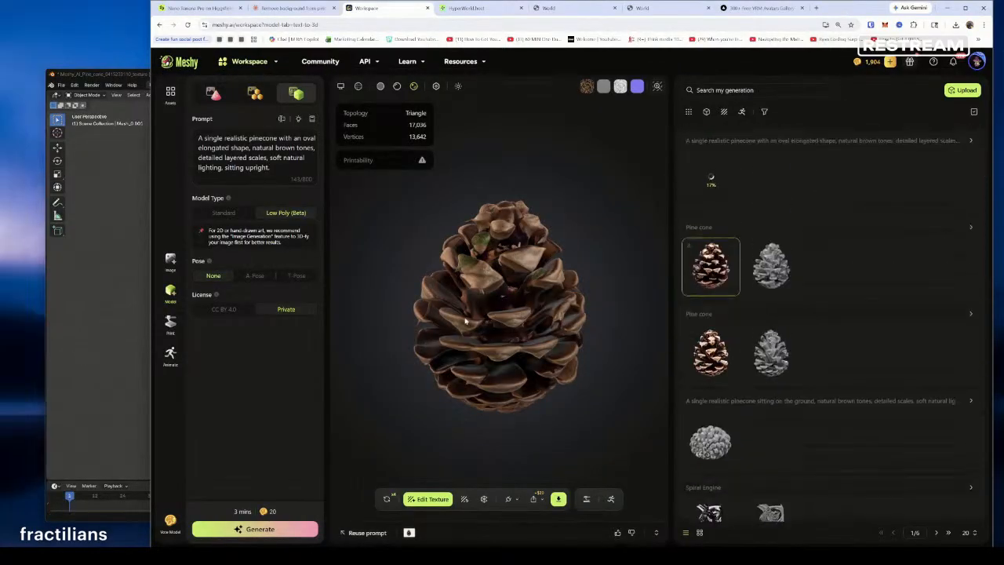
{"action": "left_click_drag", "start_coordinate": [465, 320], "coordinate": [563, 292]}
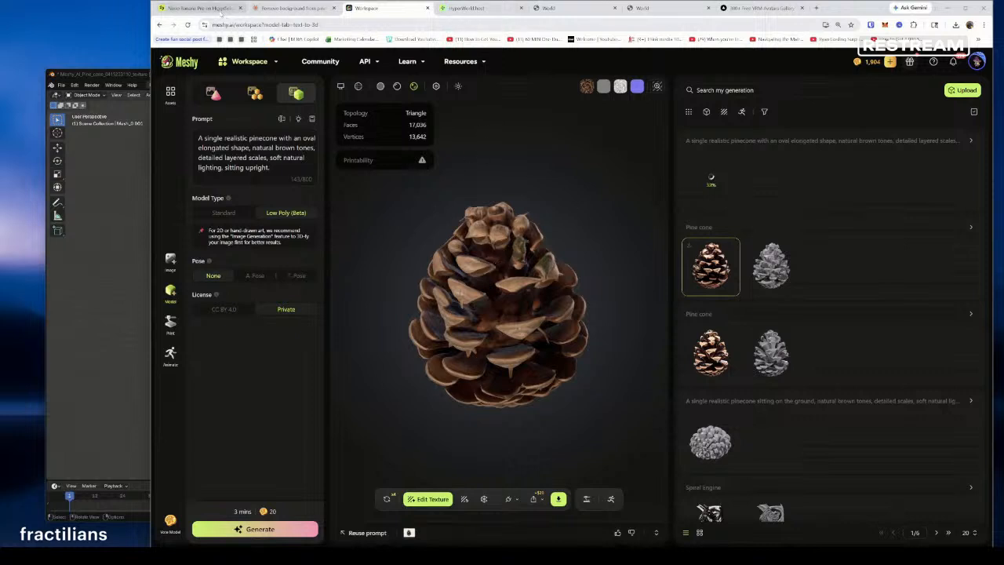
Step: Switch to Higgsfield, close the opened pinecone image, and remove the reference photo and the background-removal prompt from the generator
{"action": "left_click", "coordinate": [220, 9]}
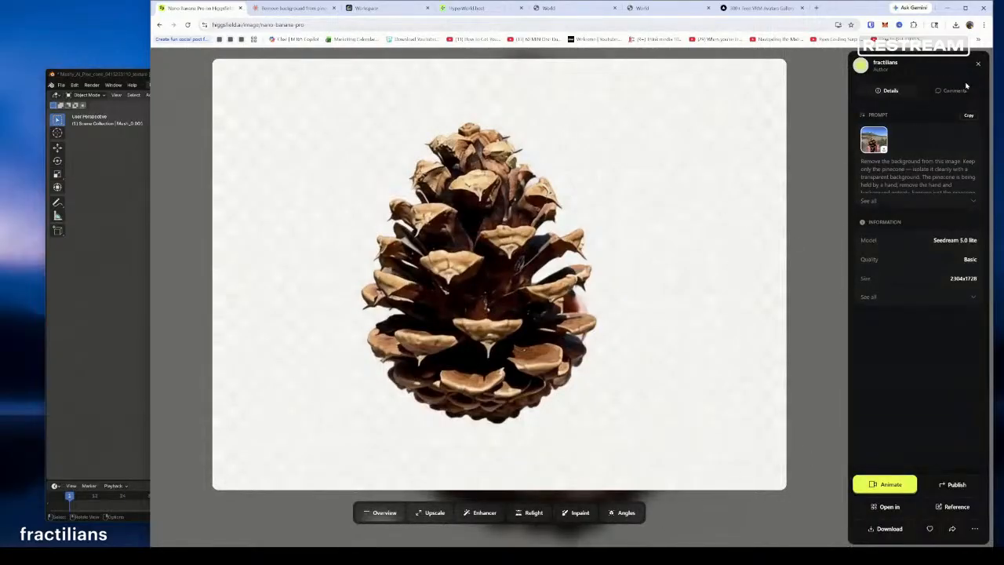
{"action": "left_click", "coordinate": [978, 63]}
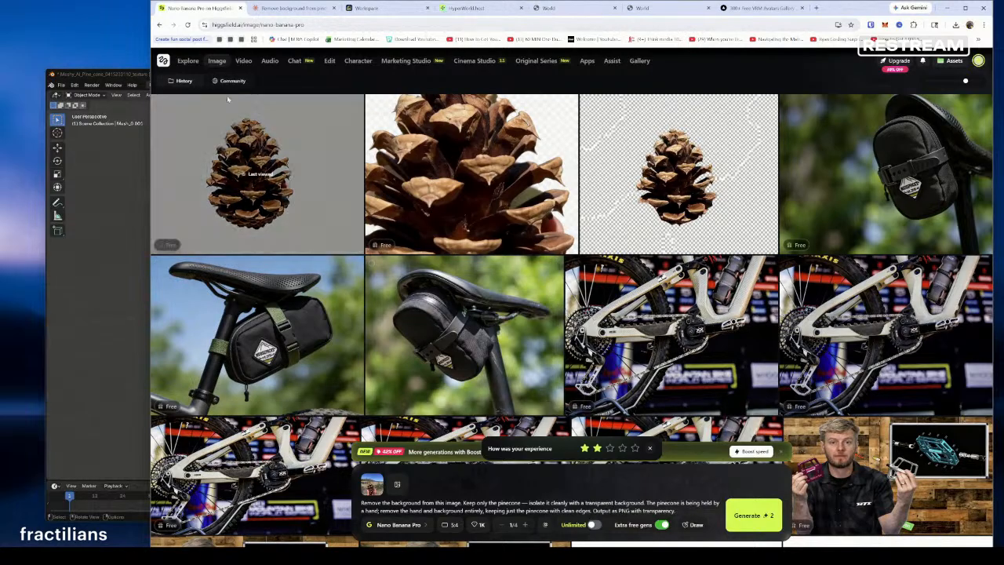
{"action": "left_click", "coordinate": [383, 476]}
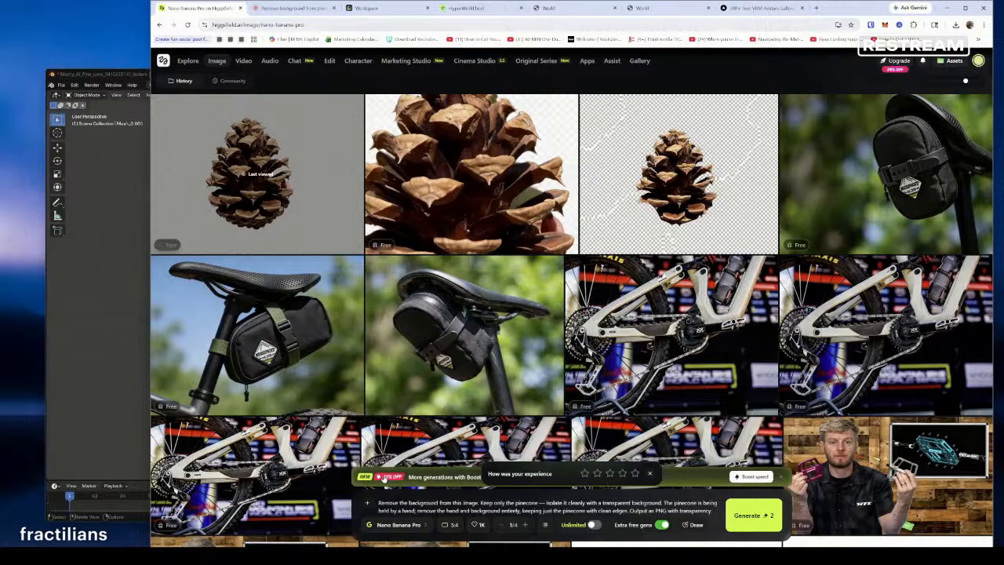
{"action": "triple_click", "coordinate": [439, 503]}
{"action": "key", "text": "BackSpace"}
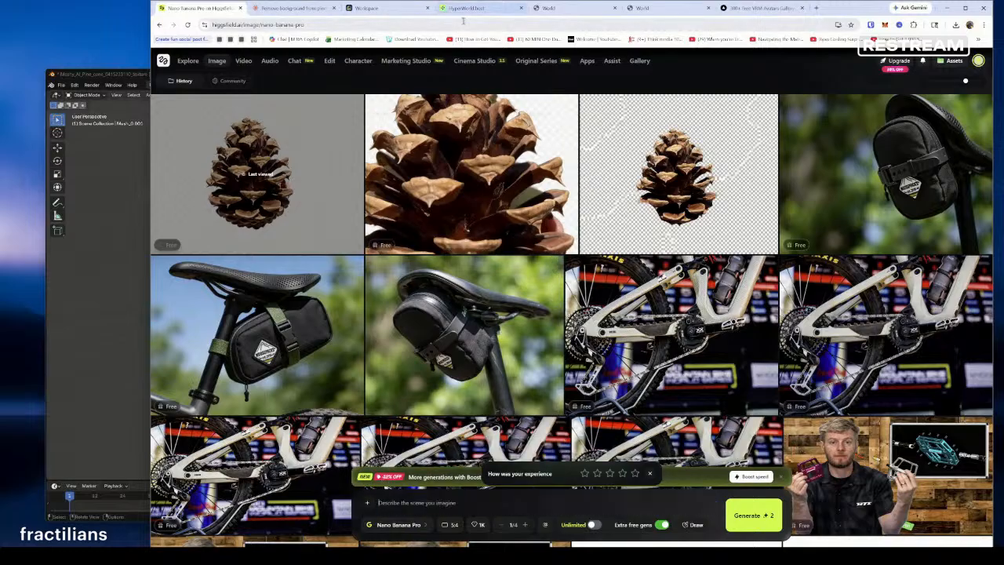
Step: Shrink the browser window so Blender shows behind it, and check the Meshy generation and the Hyperworld dashboard
{"action": "left_click_drag", "start_coordinate": [805, 9], "coordinate": [398, 63]}
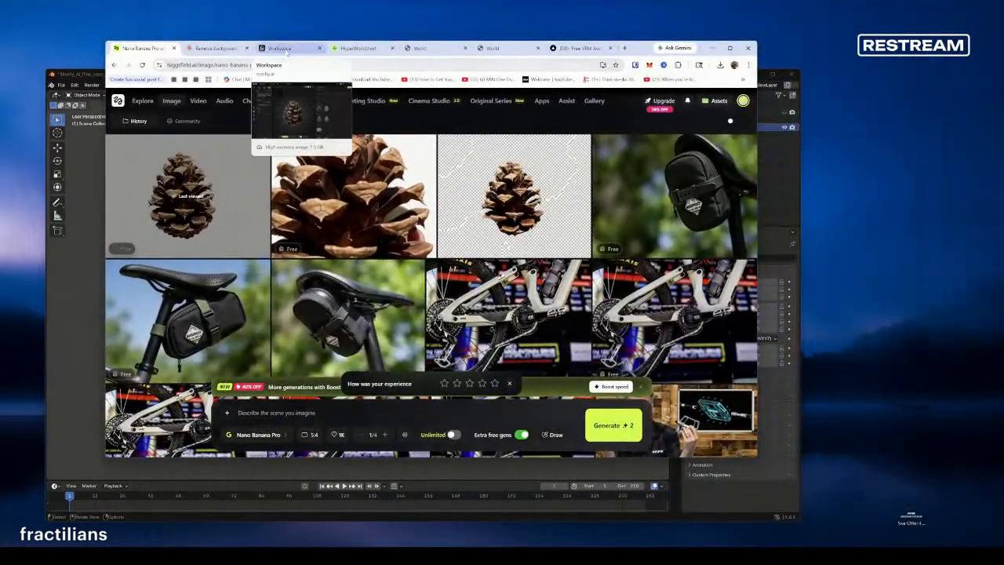
{"action": "left_click", "coordinate": [284, 48]}
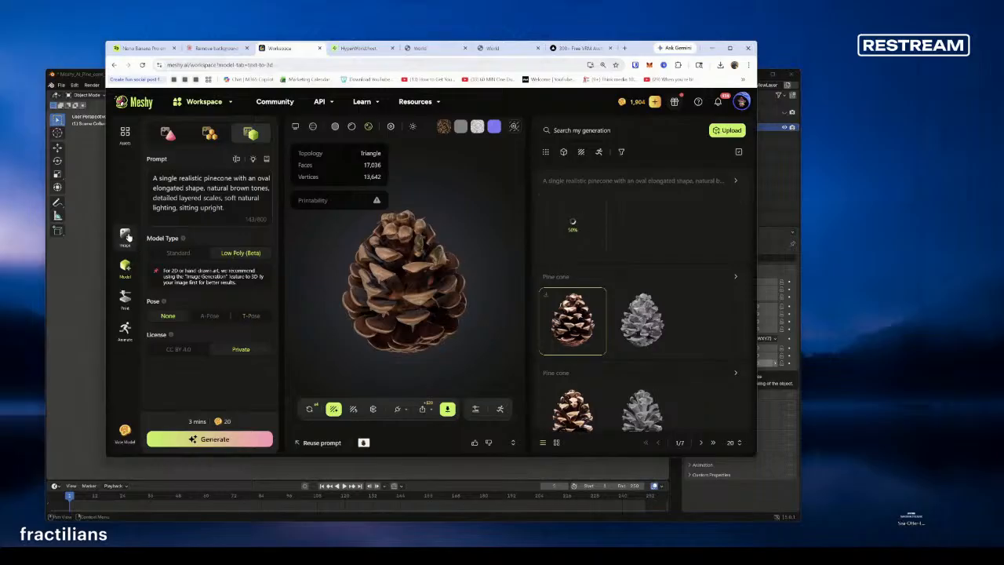
{"action": "left_click", "coordinate": [365, 49]}
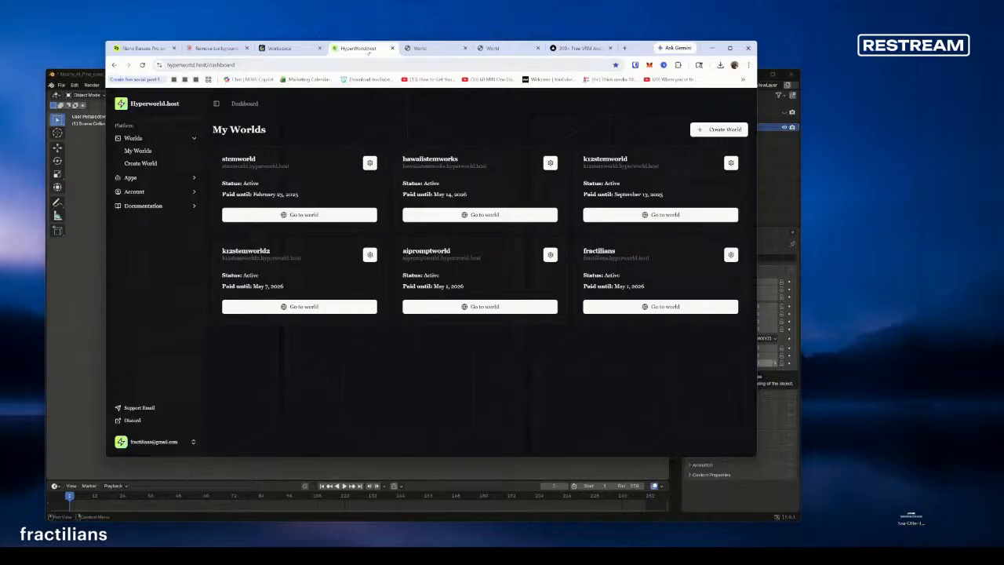
Step: Generate a Nano Banana Pro image in Higgsfield from the pasted oval elongated, upright realistic pinecone prompt
{"action": "left_click", "coordinate": [141, 49]}
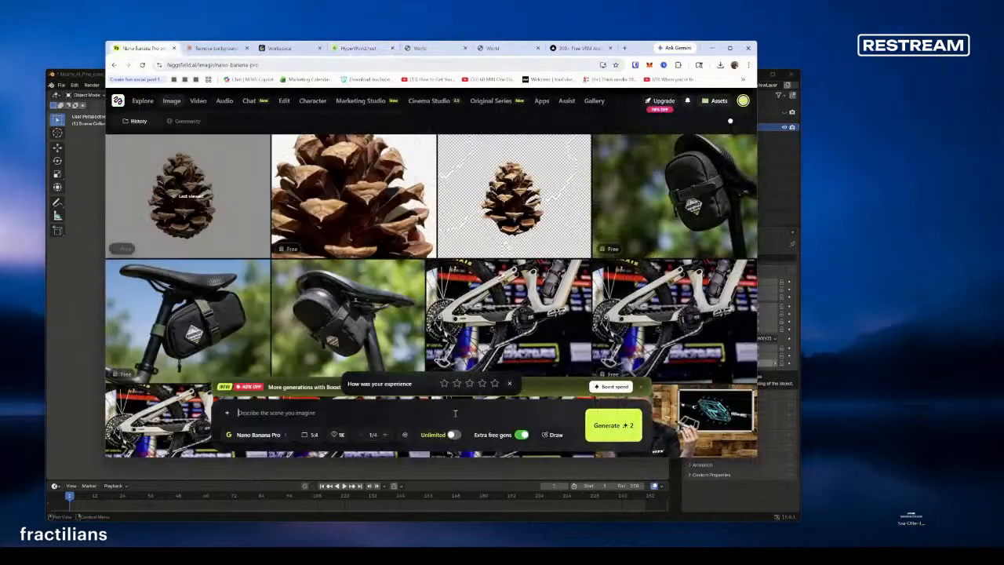
{"action": "left_click", "coordinate": [455, 413]}
{"action": "type", "text": "A single realistic pinecone with an oval elongated shape, natural brown tones, detailed layered scales, soft natural lighting, sitting upright."}
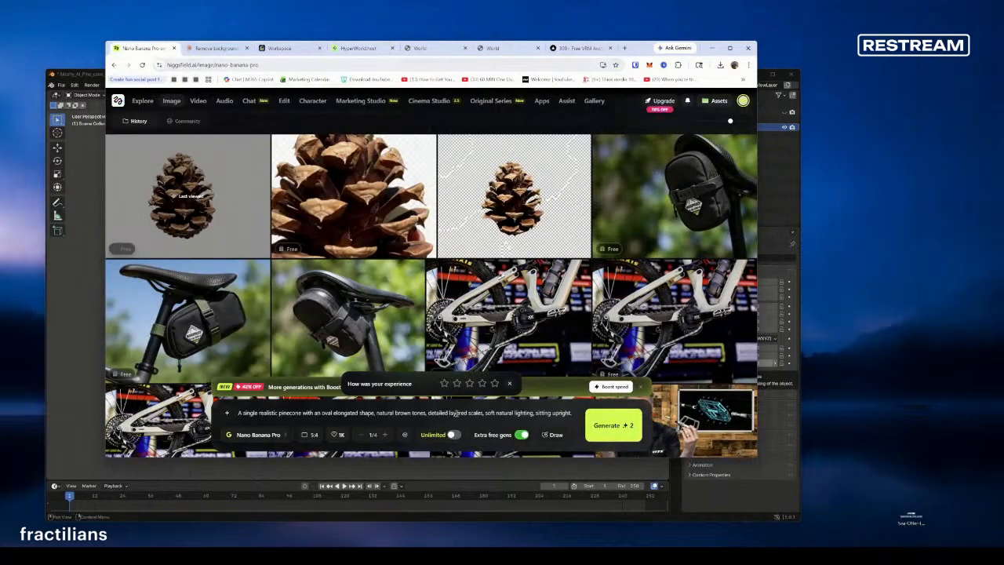
{"action": "left_click", "coordinate": [620, 433]}
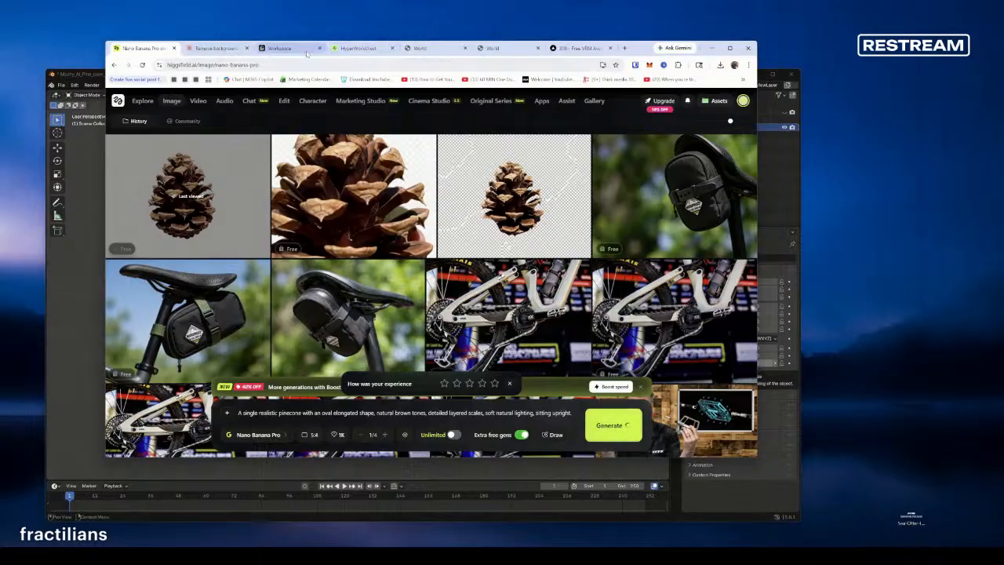
Step: Check Meshy, then go to the aipromptworld Hyperfy world and submit a /create command with the oval elongated, upright pinecone prompt
{"action": "left_click", "coordinate": [294, 52]}
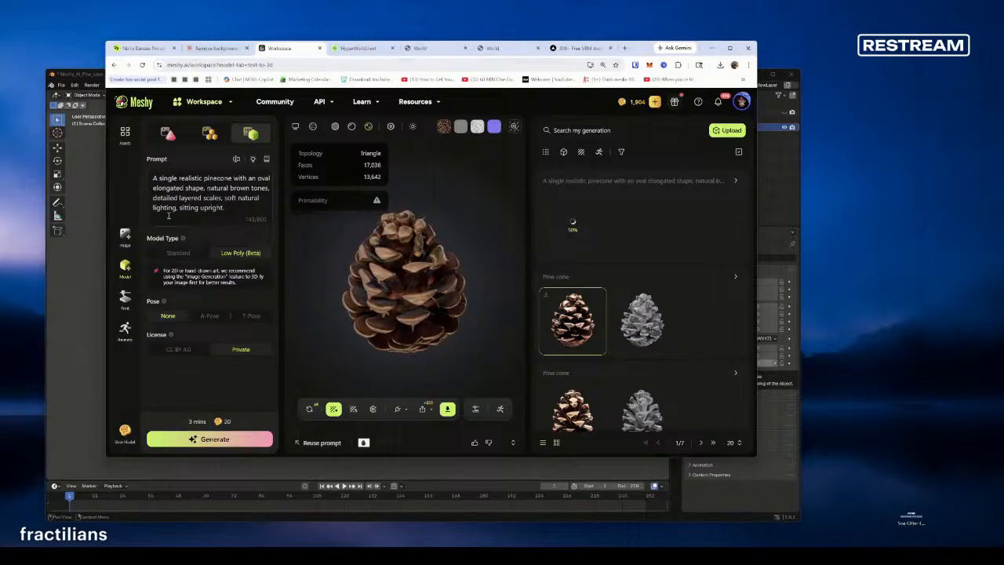
{"action": "left_click", "coordinate": [419, 47]}
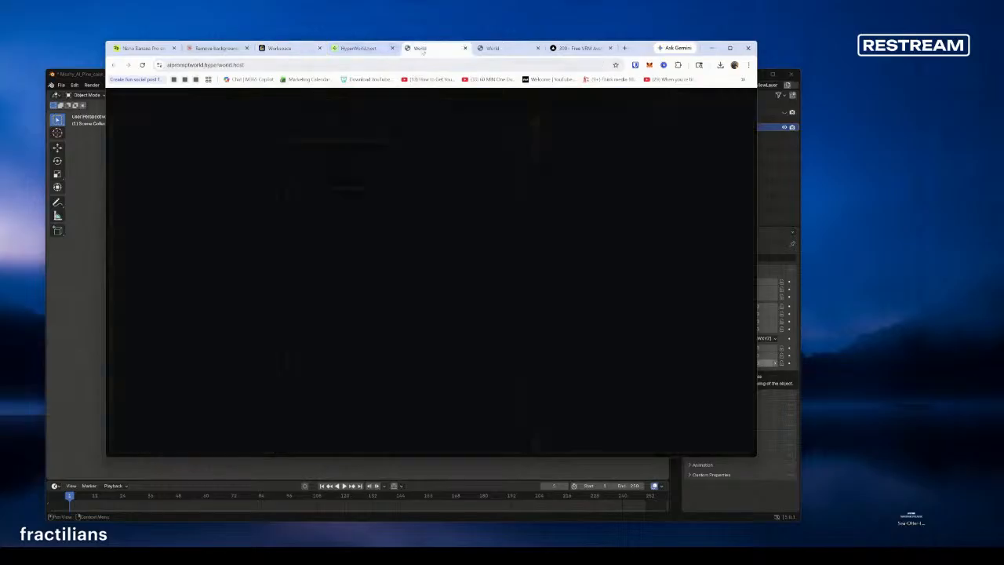
{"action": "left_click", "coordinate": [430, 271]}
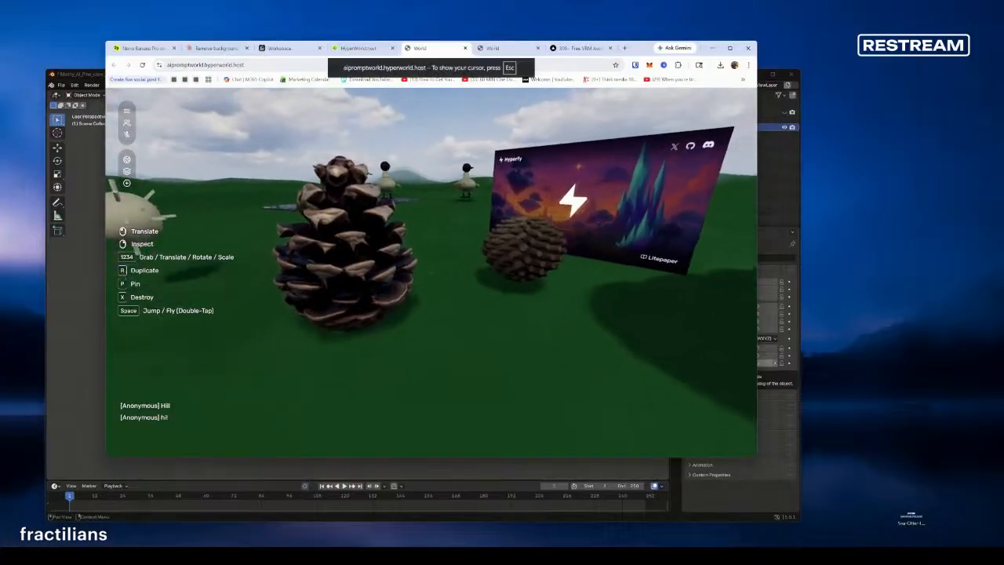
{"action": "type", "text": "/"}
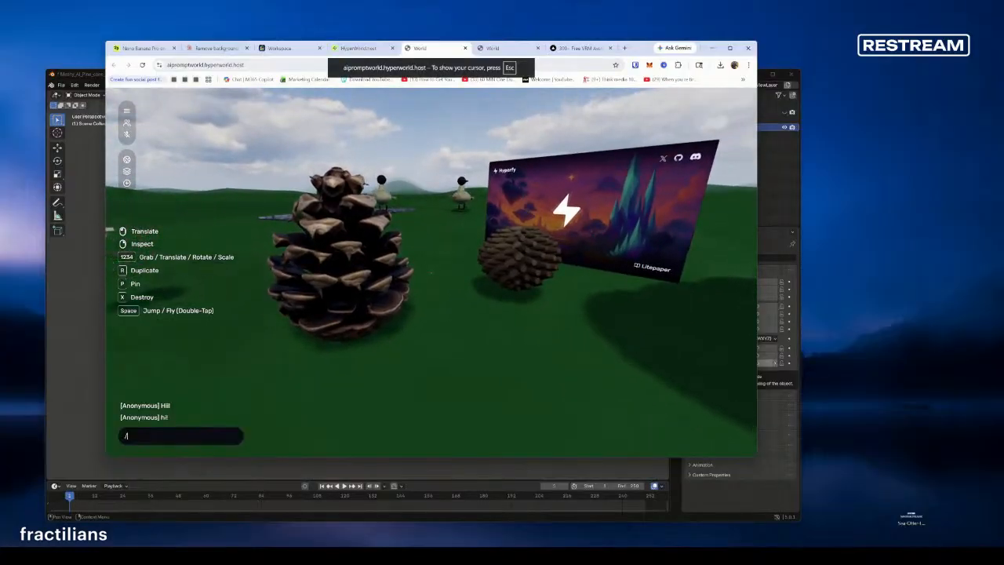
{"action": "type", "text": "create"}
{"action": "key", "text": "ctrl+v"}
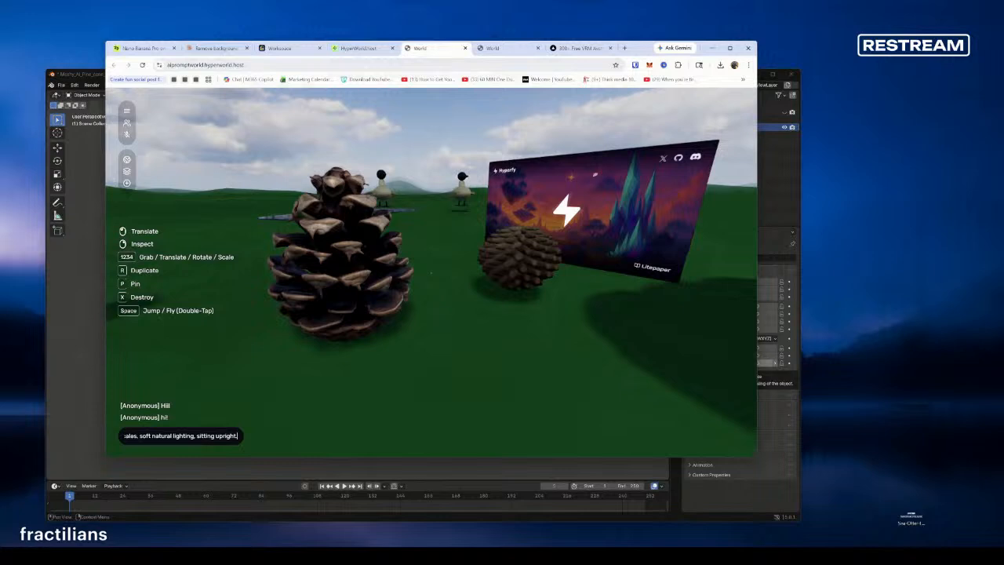
{"action": "key", "text": "Return"}
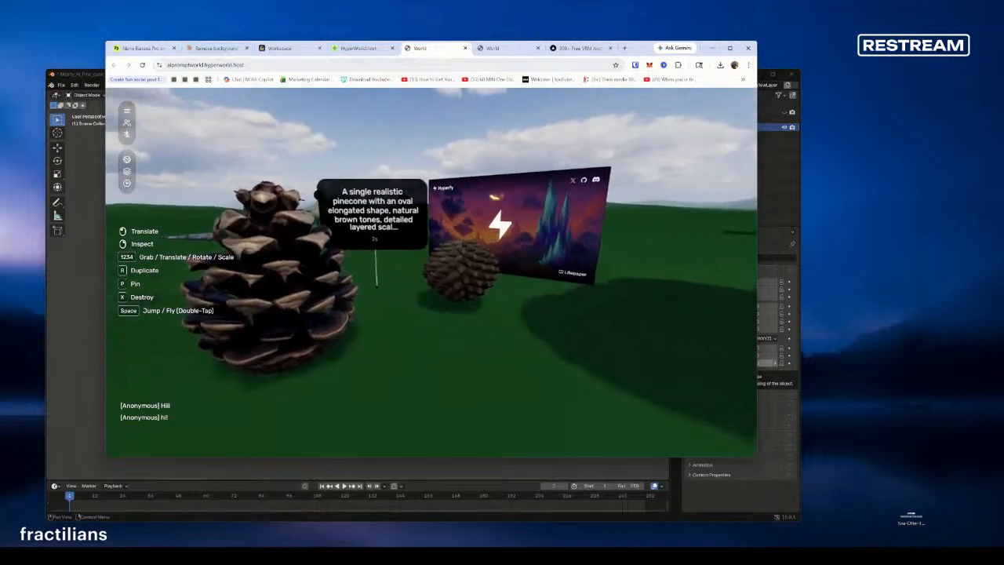
Step: Select the tall textured pinecone in the world and view it beside the placeholder of the pinecone being generated
{"action": "left_click", "coordinate": [431, 272]}
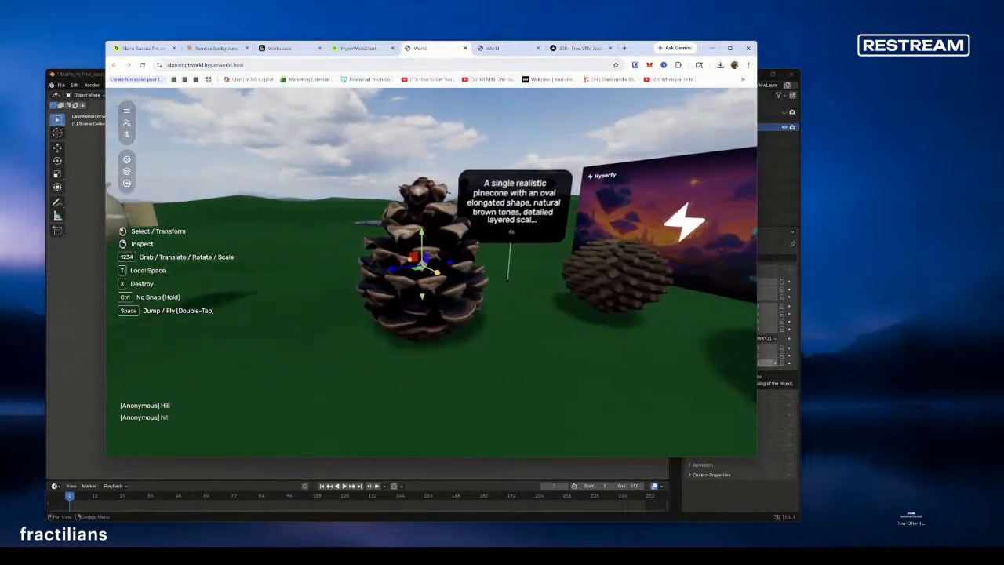
{"action": "left_click_drag", "start_coordinate": [431, 272], "coordinate": [431, 272]}
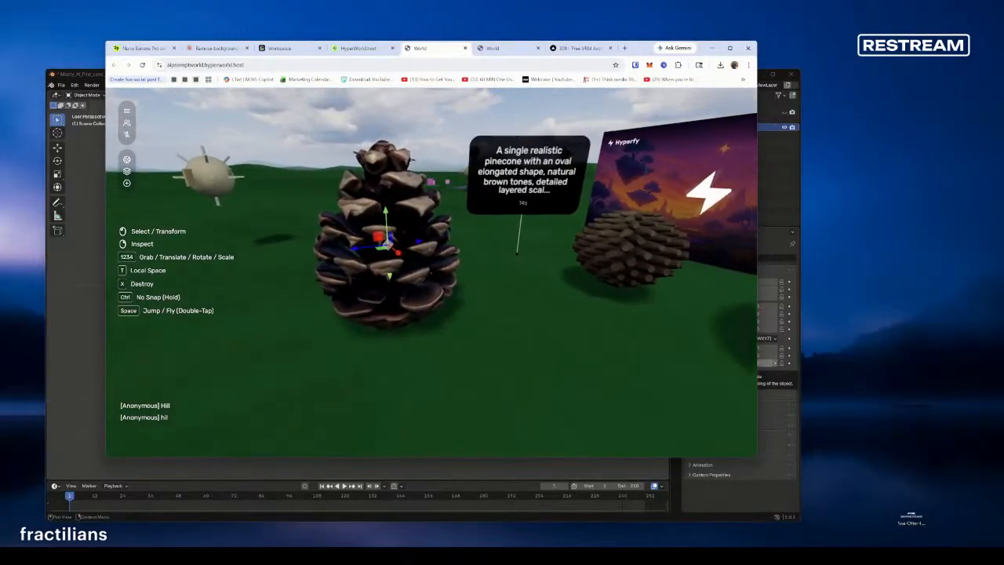
{"action": "key", "text": "Escape"}
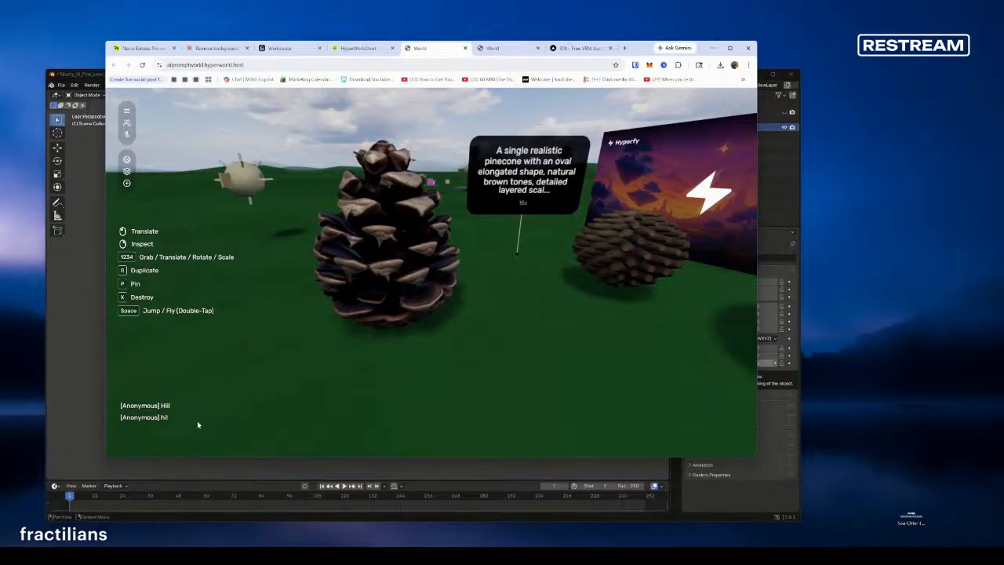
Step: Submit a second /create command with the same pinecone prompt, adding that it should glow when you get close to it
{"action": "type", "text": "/create"}
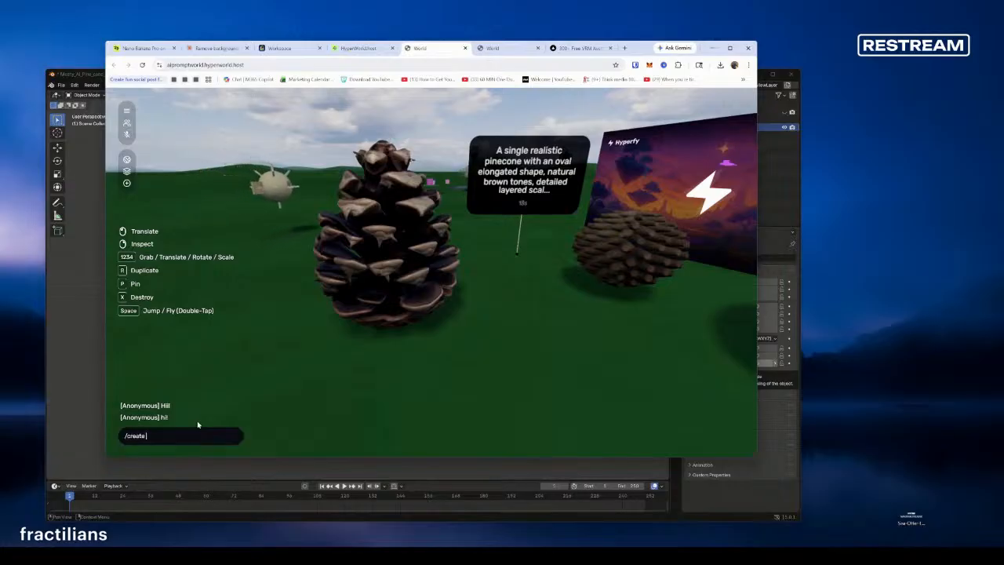
{"action": "key", "text": "ctrl+v"}
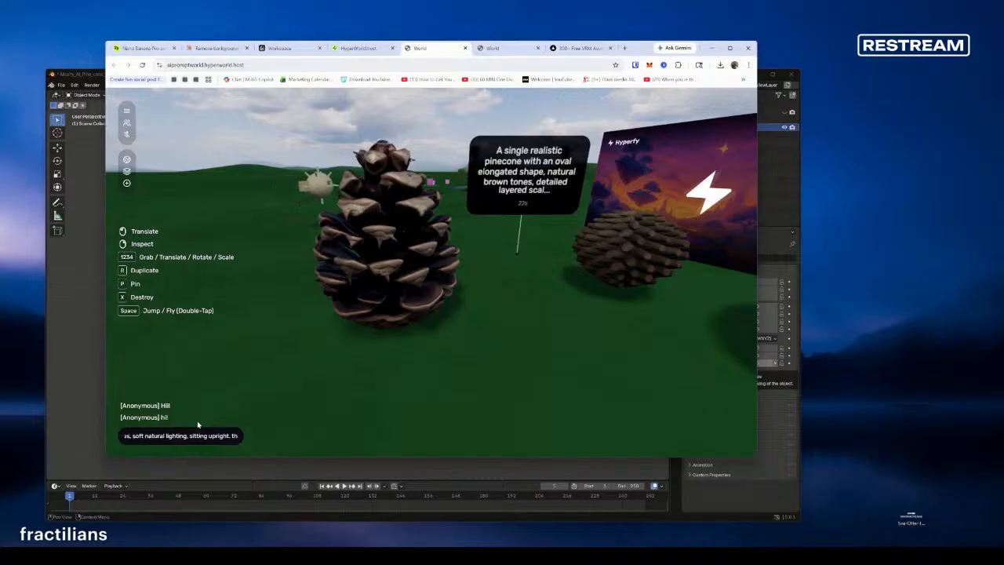
{"action": "type", "text": "Also mak"}
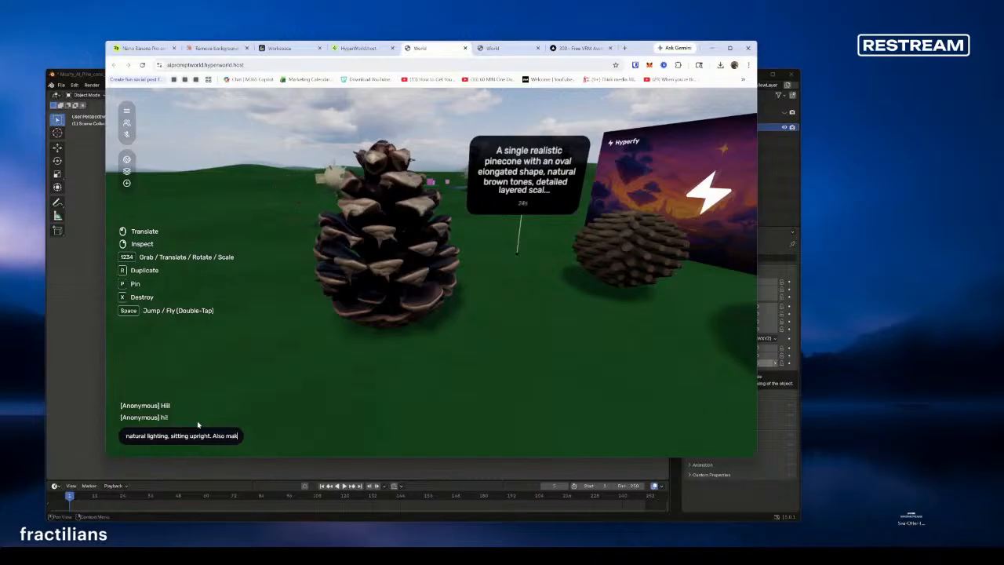
{"action": "type", "text": "e it so it glo"}
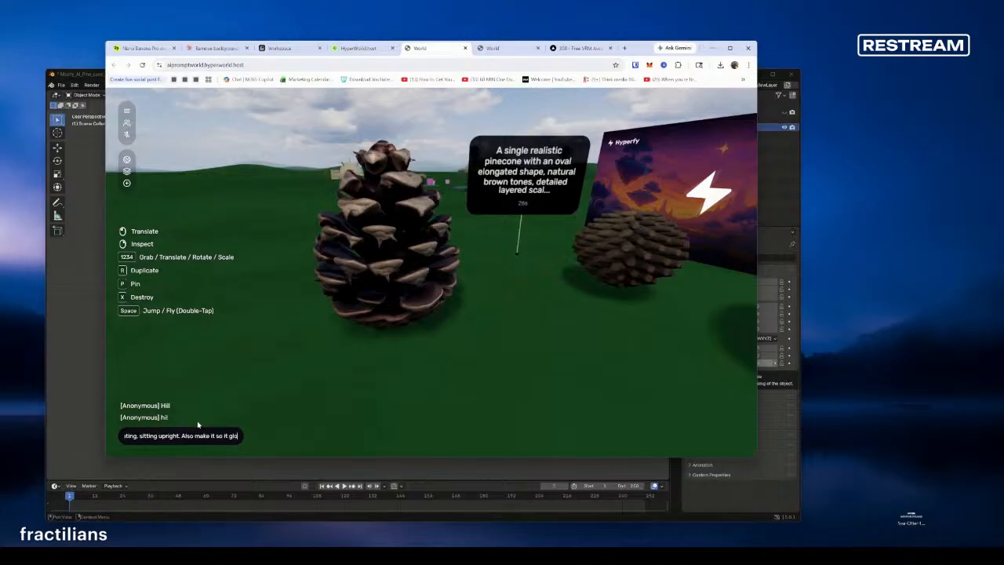
{"action": "type", "text": "ws when you get c"}
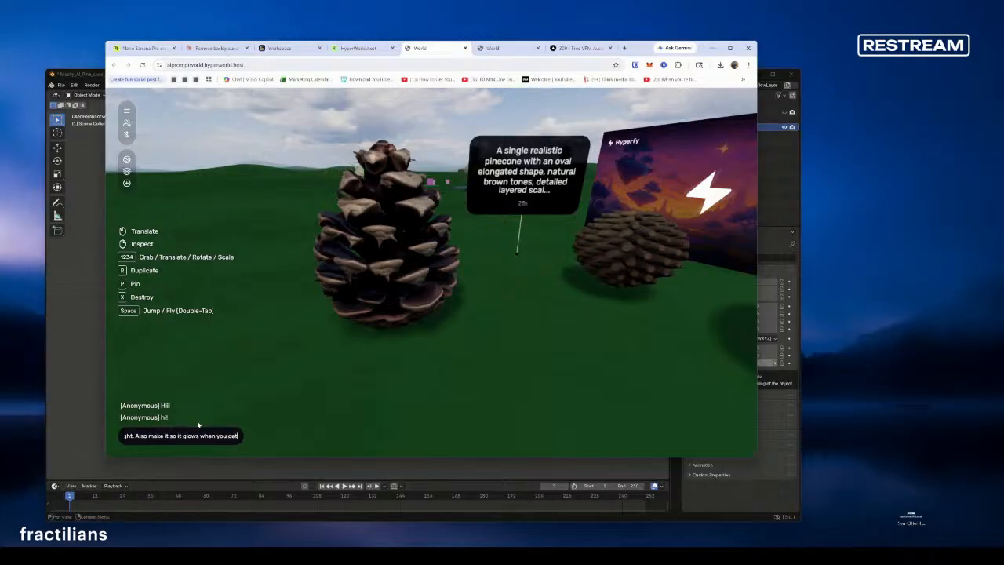
{"action": "type", "text": "lose to the the pina"}
{"action": "type", "text": "cone"}
{"action": "key", "text": "Return"}
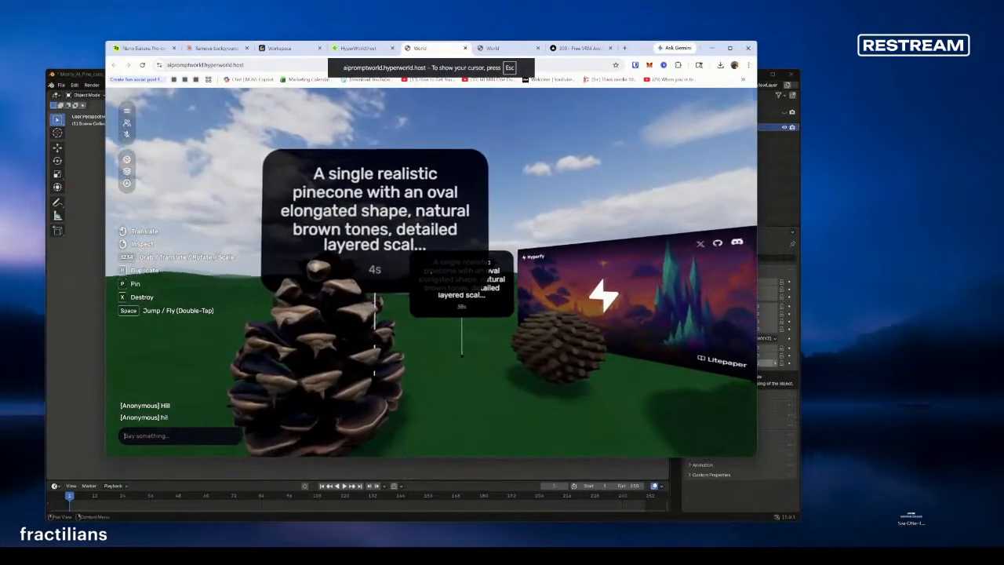
{"action": "key", "text": "Escape"}
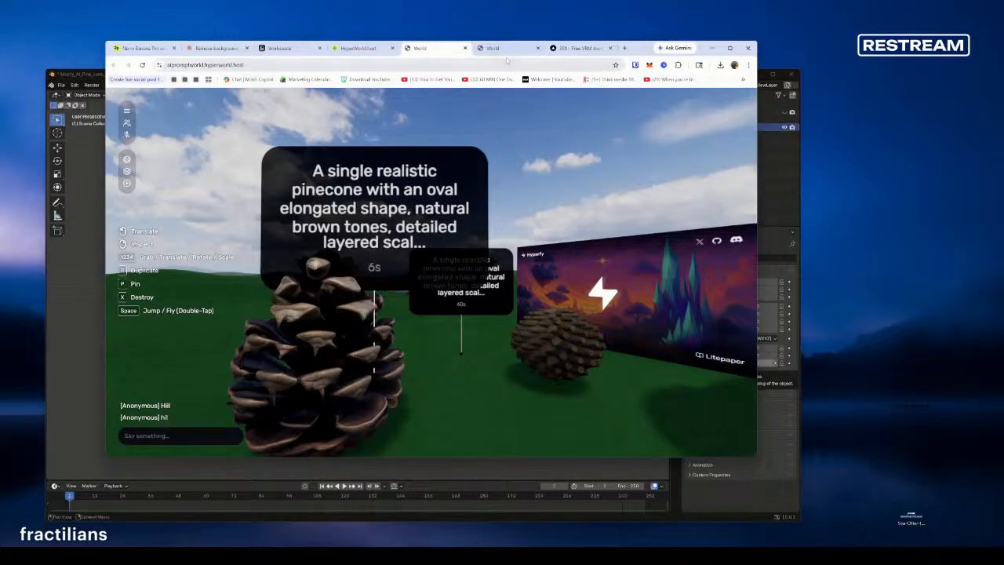
Step: Close the browser tabs of the fractilians world and the open source VRM avatar gallery
{"action": "left_click", "coordinate": [508, 48]}
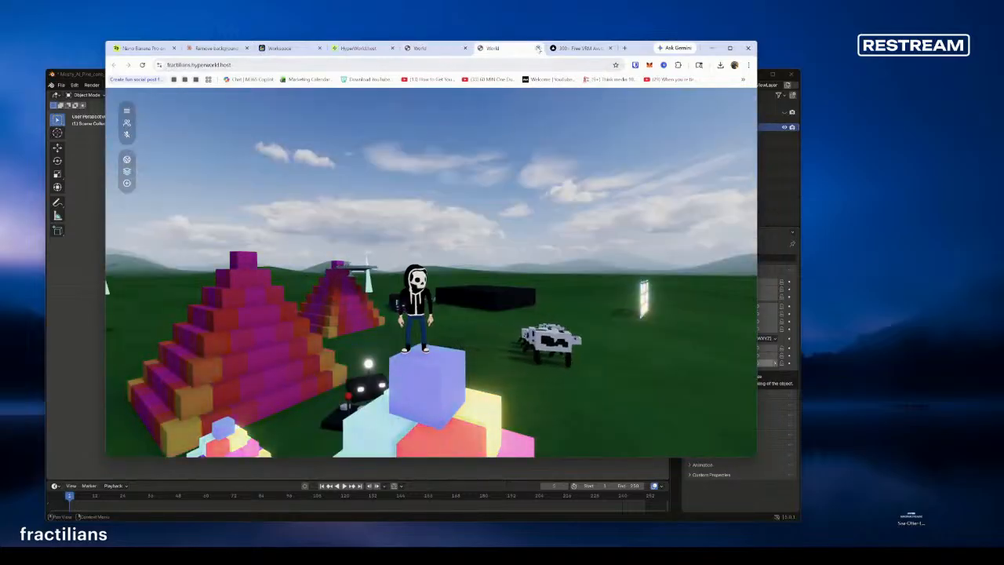
{"action": "left_click", "coordinate": [538, 48]}
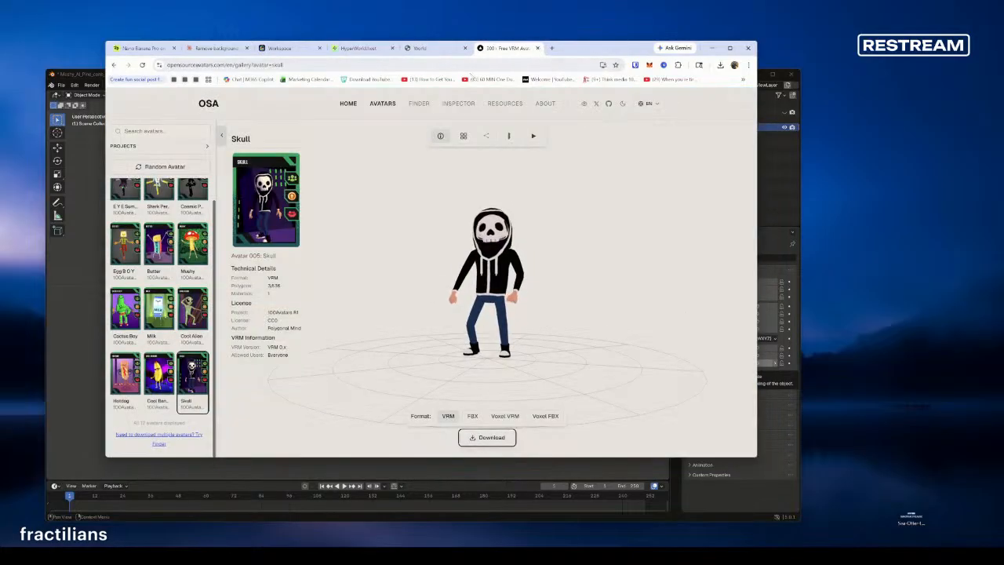
{"action": "left_click", "coordinate": [538, 48]}
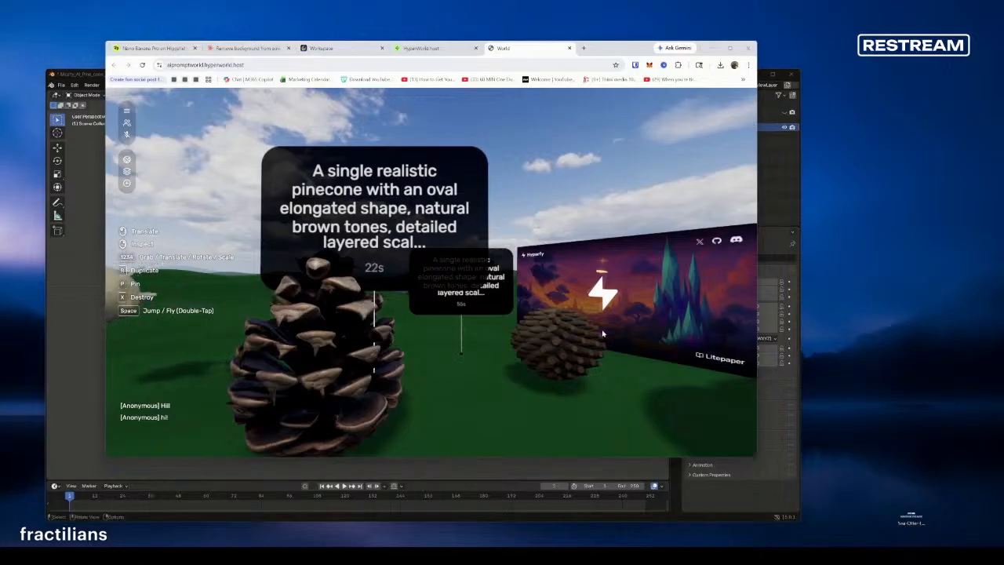
Step: Return to Meshy, rotate the textured pinecone preview to another side, and enlarge the browser window
{"action": "left_click", "coordinate": [423, 48]}
{"action": "left_click", "coordinate": [329, 49]}
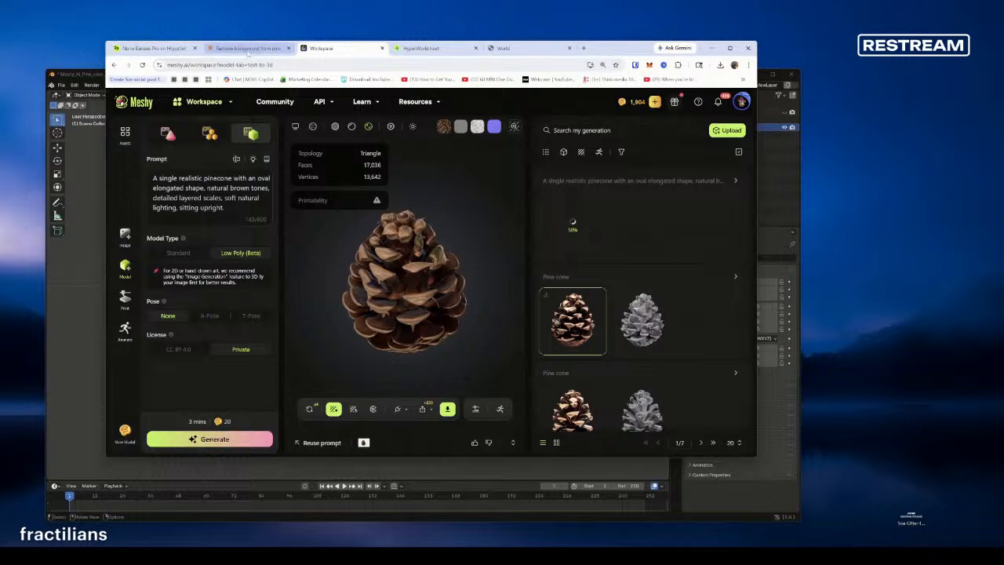
{"action": "left_click_drag", "start_coordinate": [384, 315], "coordinate": [487, 335]}
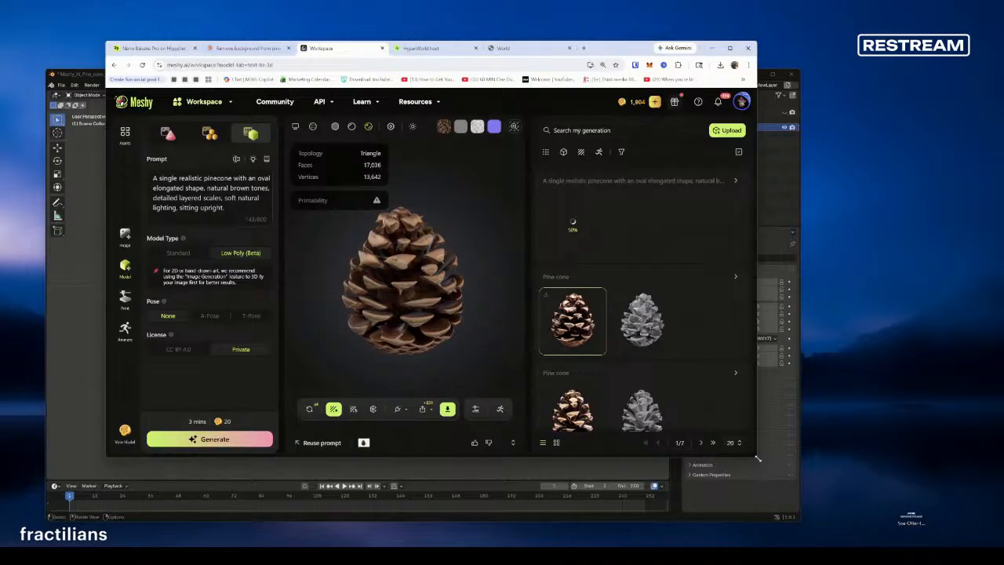
{"action": "left_click_drag", "start_coordinate": [757, 459], "coordinate": [800, 477]}
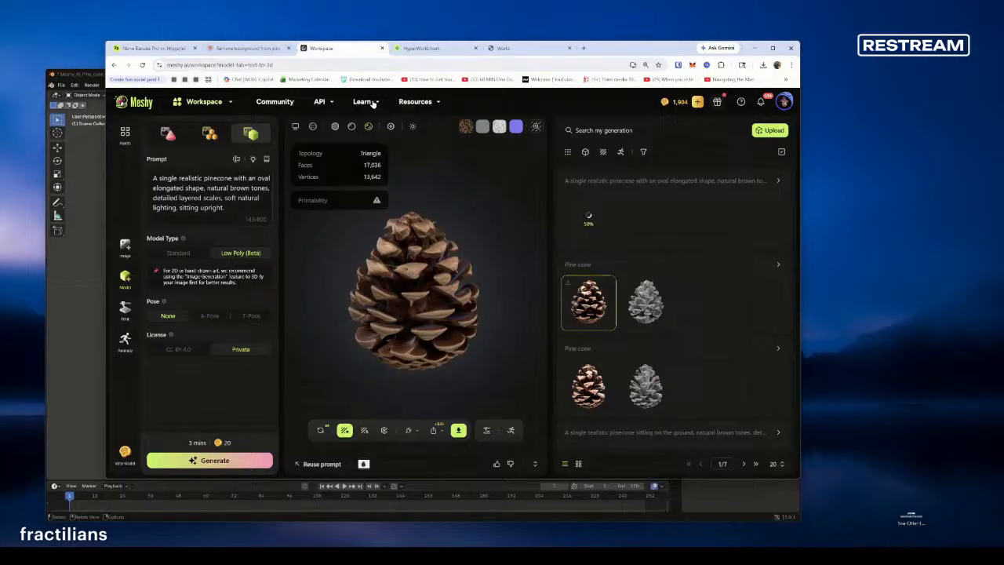
Step: Look through the earlier models in the Meshy generation list and return to the newest pinecone entries
{"action": "mouse_move", "coordinate": [373, 104]}
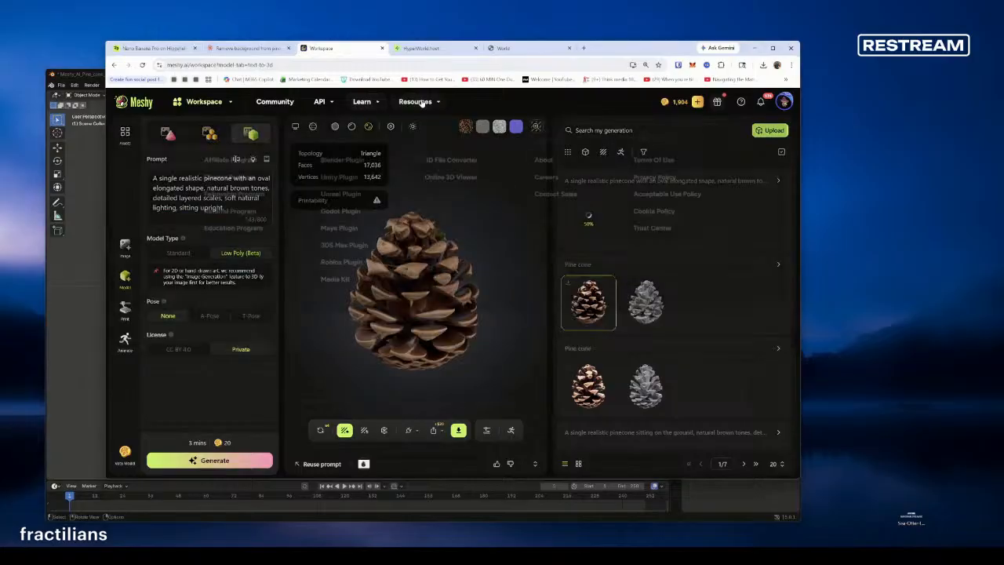
{"action": "mouse_move", "coordinate": [421, 104]}
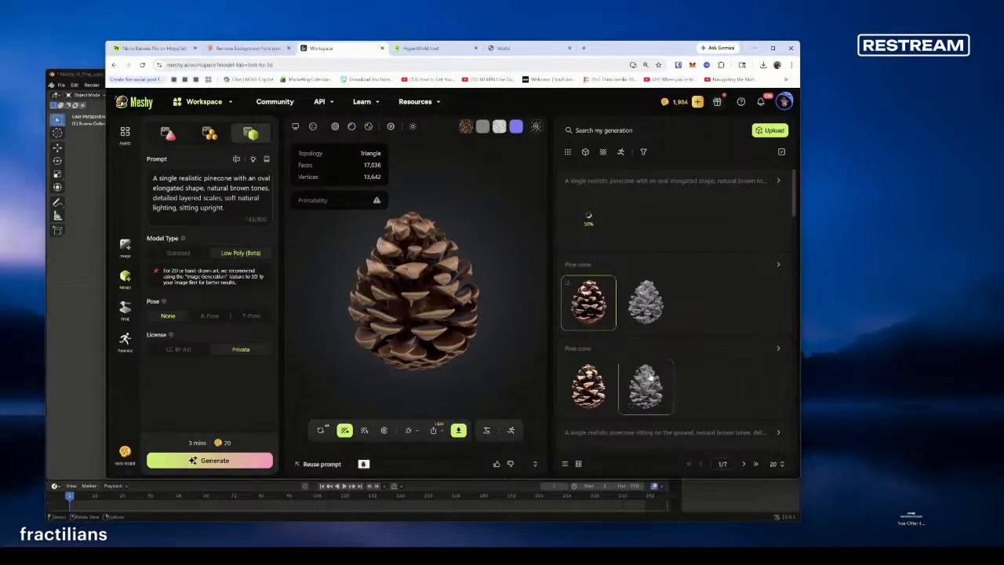
{"action": "scroll", "coordinate": [693, 370], "scroll_direction": "down", "scroll_amount": 10}
{"action": "scroll", "coordinate": [692, 375], "scroll_direction": "down", "scroll_amount": 10}
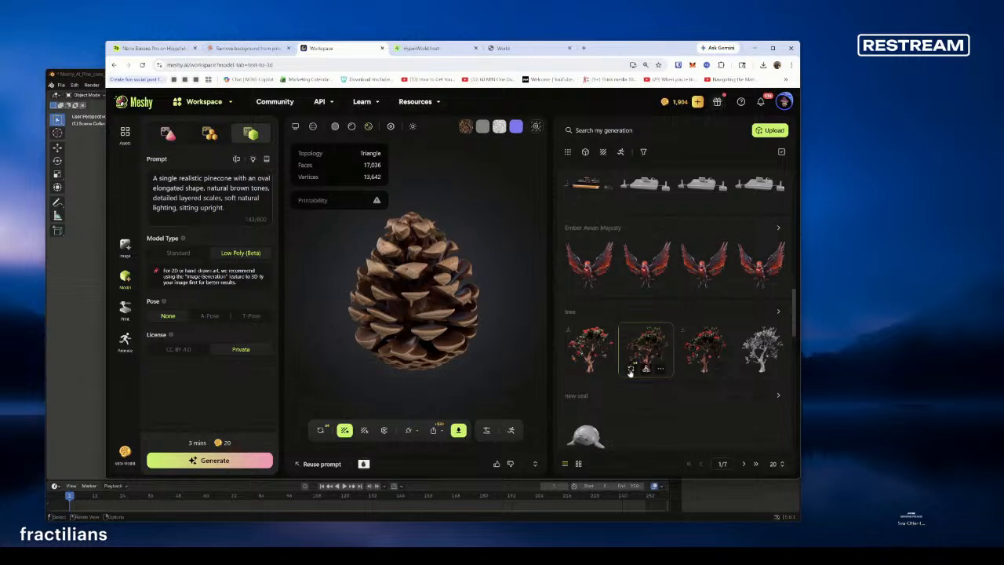
{"action": "scroll", "coordinate": [596, 360], "scroll_direction": "down", "scroll_amount": 3}
{"action": "scroll", "coordinate": [612, 362], "scroll_direction": "down", "scroll_amount": 5}
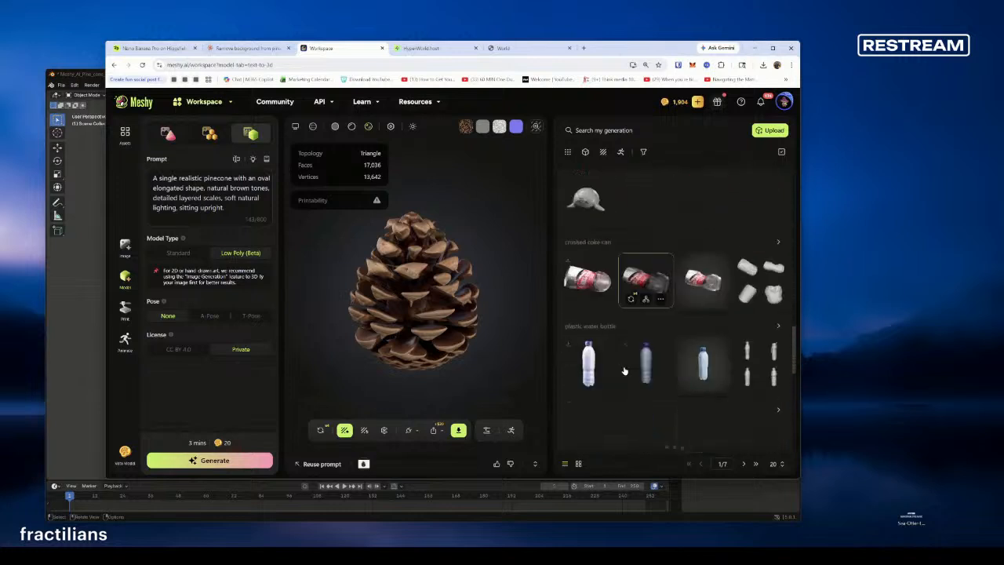
{"action": "scroll", "coordinate": [635, 396], "scroll_direction": "up", "scroll_amount": 20}
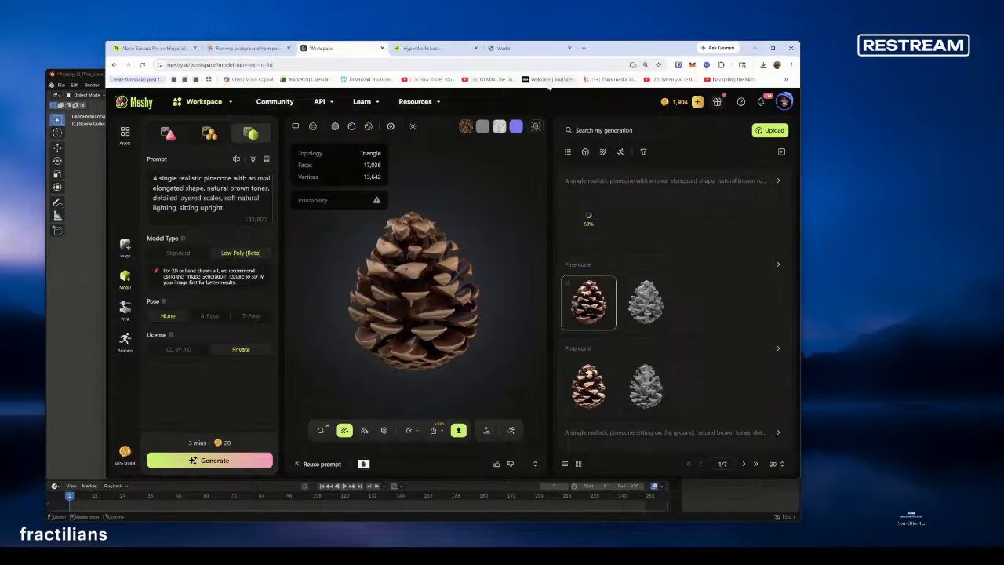
Step: Move the browser window aside, switch to Blender and view the textured pinecone up close
{"action": "left_click_drag", "start_coordinate": [622, 53], "coordinate": [674, 82]}
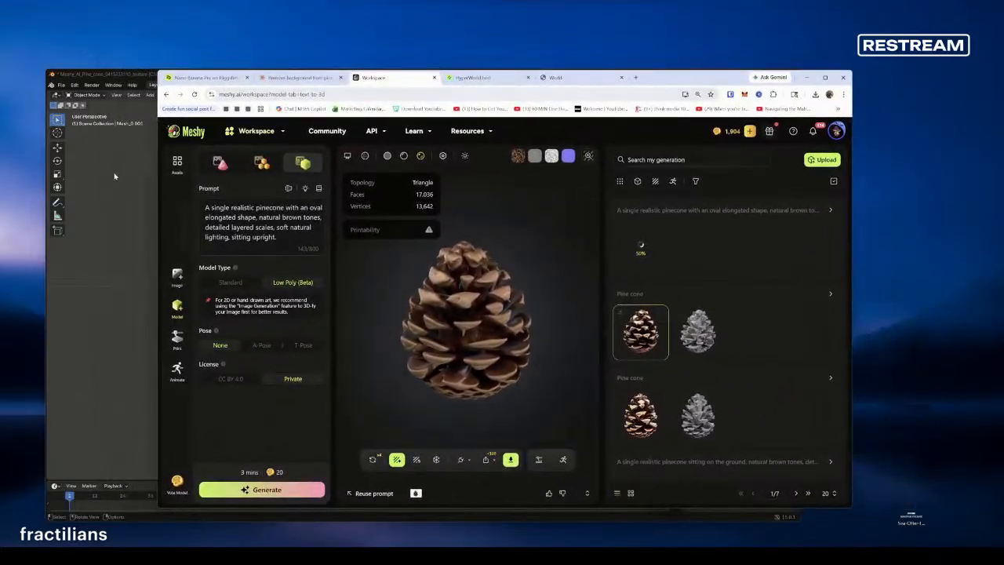
{"action": "left_click", "coordinate": [113, 175]}
{"action": "left_click", "coordinate": [347, 340]}
{"action": "middle_click_drag", "start_coordinate": [347, 340], "coordinate": [346, 319]}
{"action": "scroll", "coordinate": [347, 318], "scroll_direction": "up", "scroll_amount": 2}
{"action": "scroll", "coordinate": [347, 318], "scroll_direction": "down", "scroll_amount": 1}
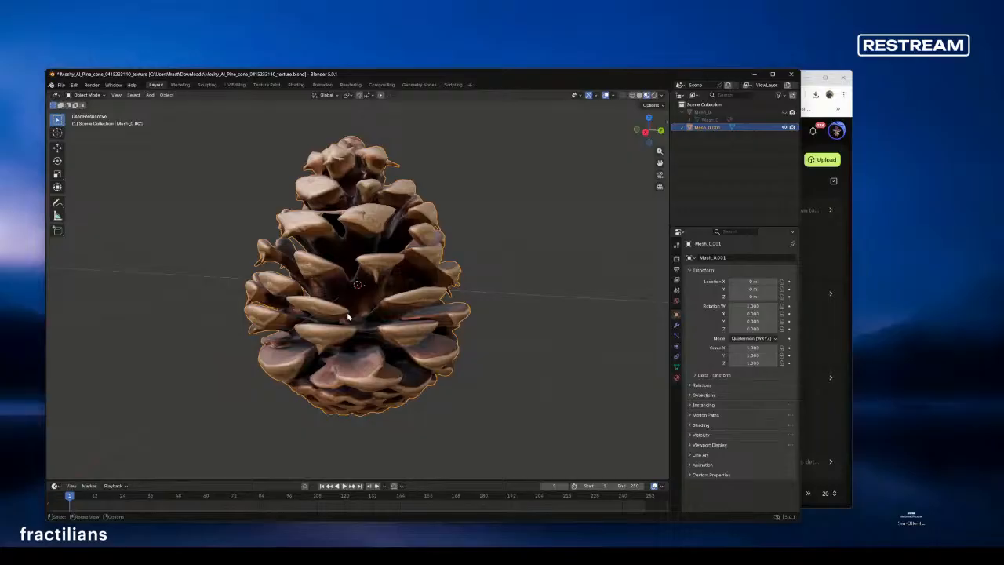
Step: Show the pinecone in Edit Mode, deselect its geometry, examine the mesh from several sides and minimize Blender
{"action": "key", "text": "Tab"}
{"action": "scroll", "coordinate": [363, 309], "scroll_direction": "up", "scroll_amount": 3}
{"action": "scroll", "coordinate": [363, 310], "scroll_direction": "down", "scroll_amount": 5}
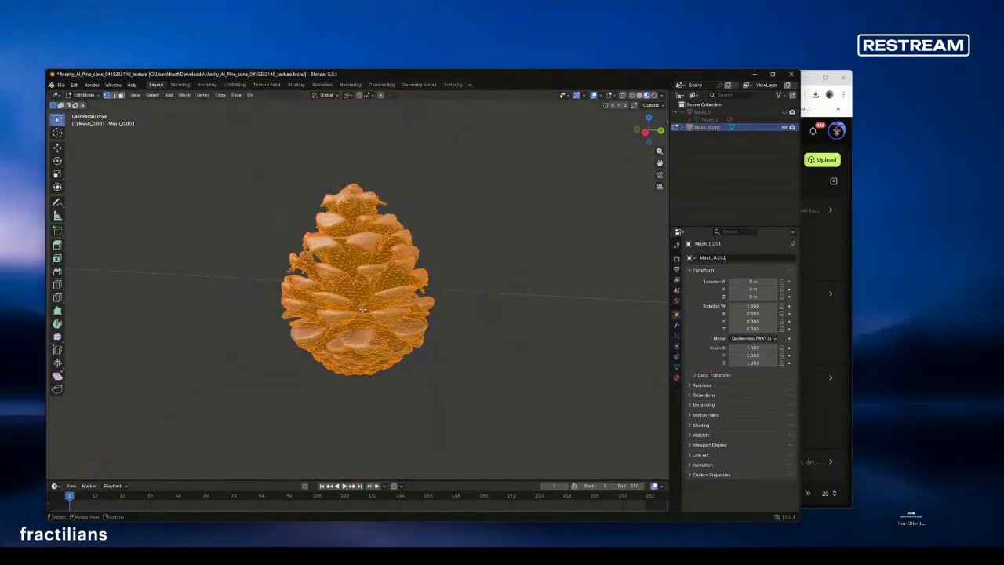
{"action": "middle_click_drag", "start_coordinate": [362, 310], "coordinate": [501, 296]}
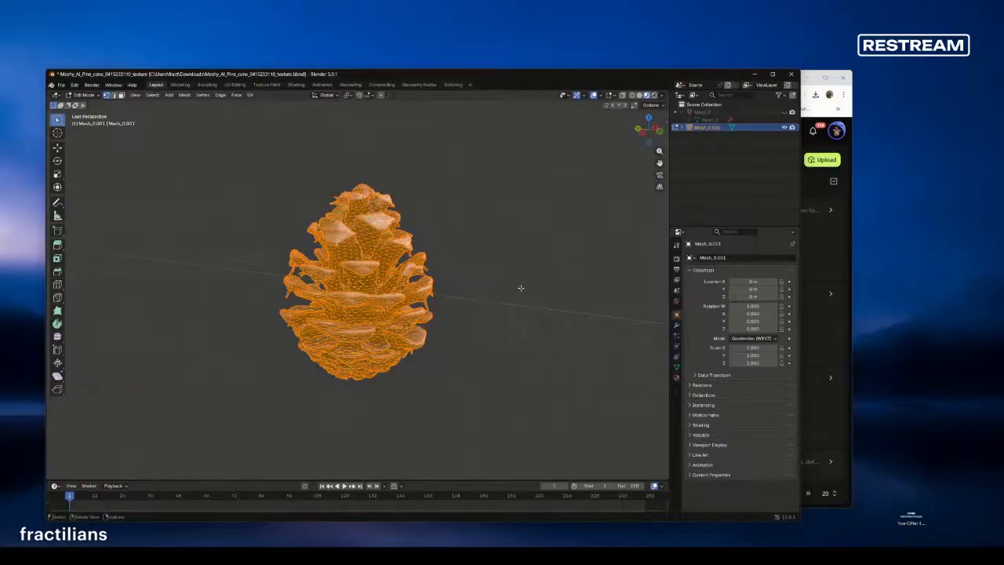
{"action": "left_click", "coordinate": [498, 280]}
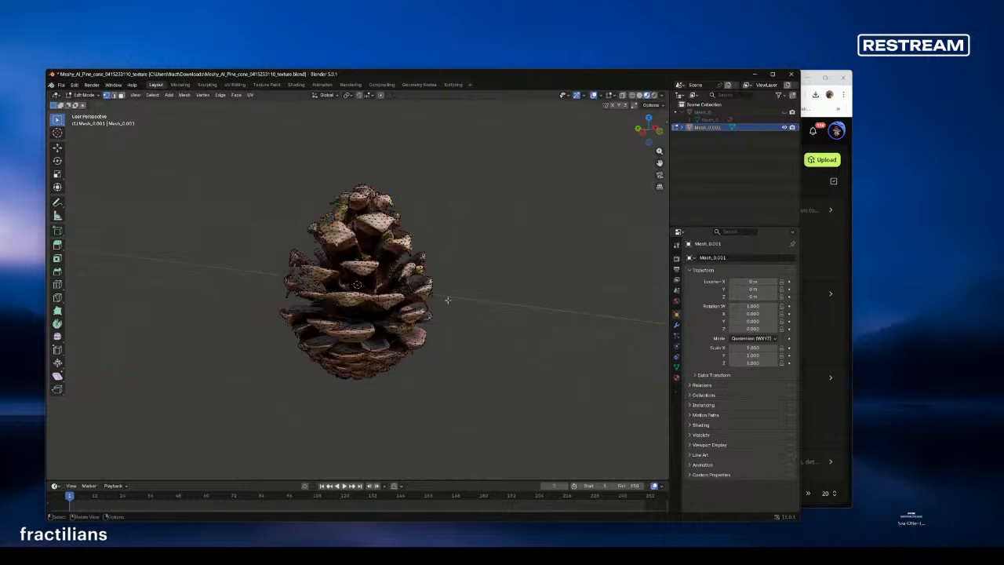
{"action": "middle_click_drag", "start_coordinate": [447, 300], "coordinate": [584, 310]}
{"action": "left_click", "coordinate": [753, 74]}
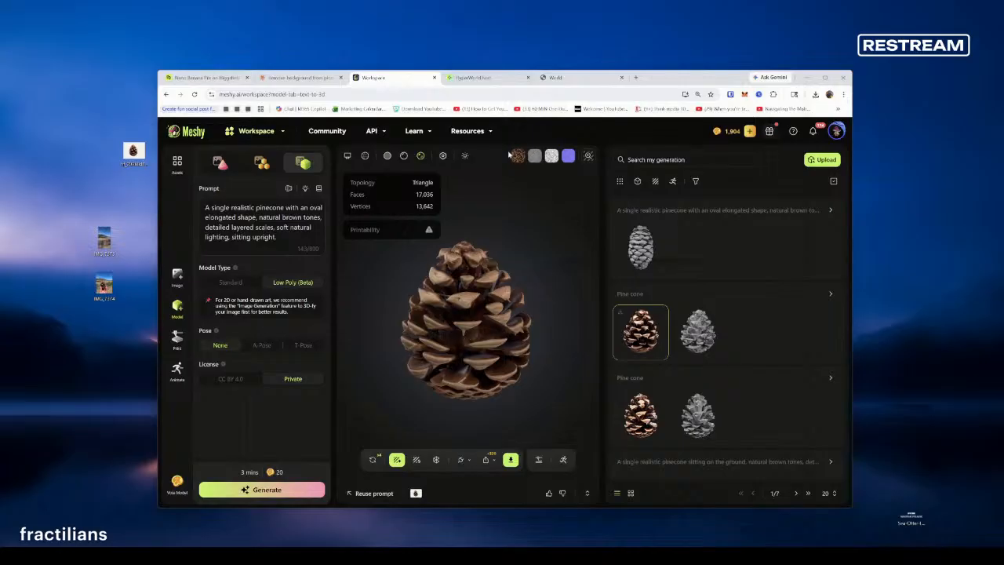
Step: Switch to the Hyperfy world, select the small newly generated pinecone on the grass and scale it up well above the textured pinecone's size
{"action": "left_click", "coordinate": [486, 78]}
{"action": "left_click", "coordinate": [572, 78]}
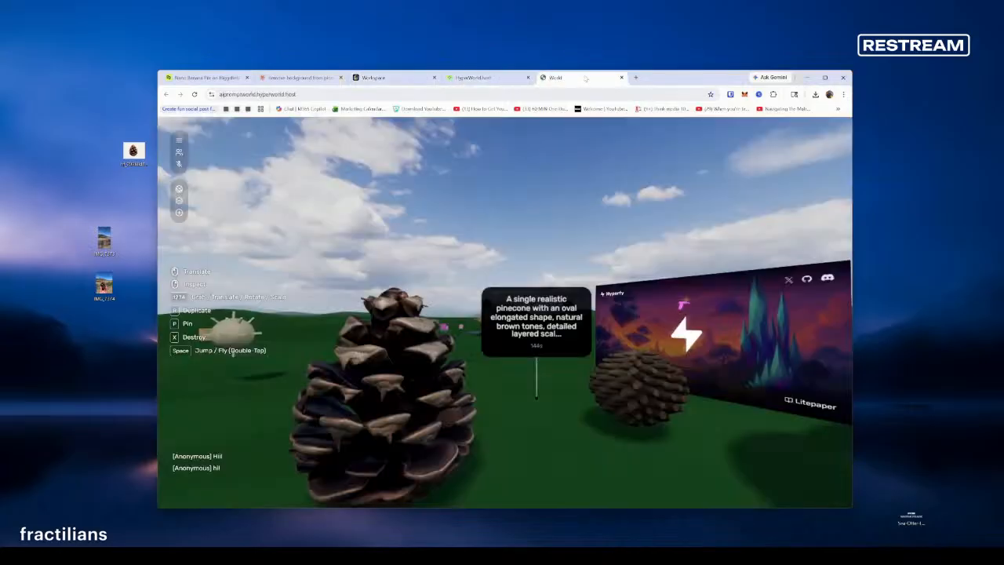
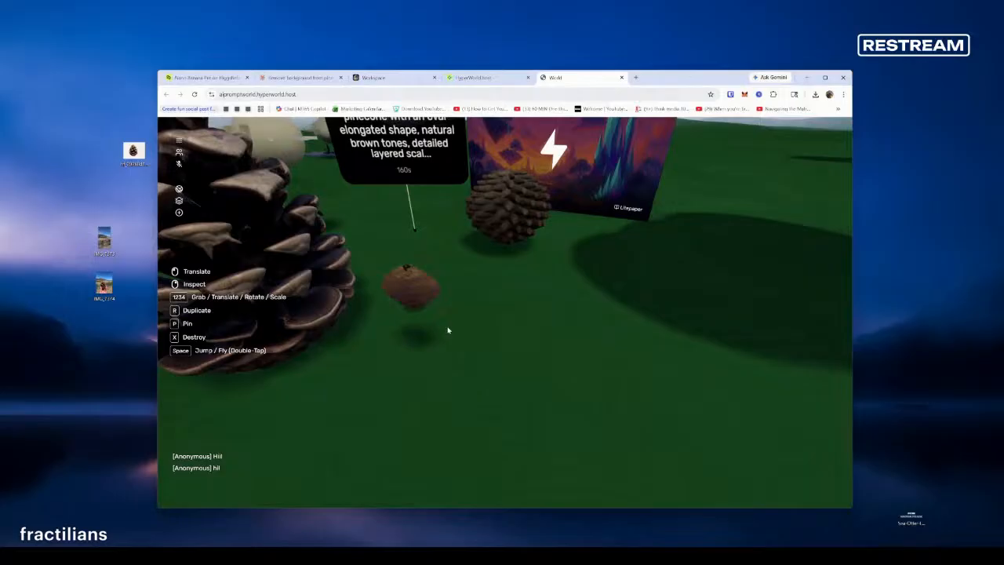
{"action": "left_click", "coordinate": [408, 317]}
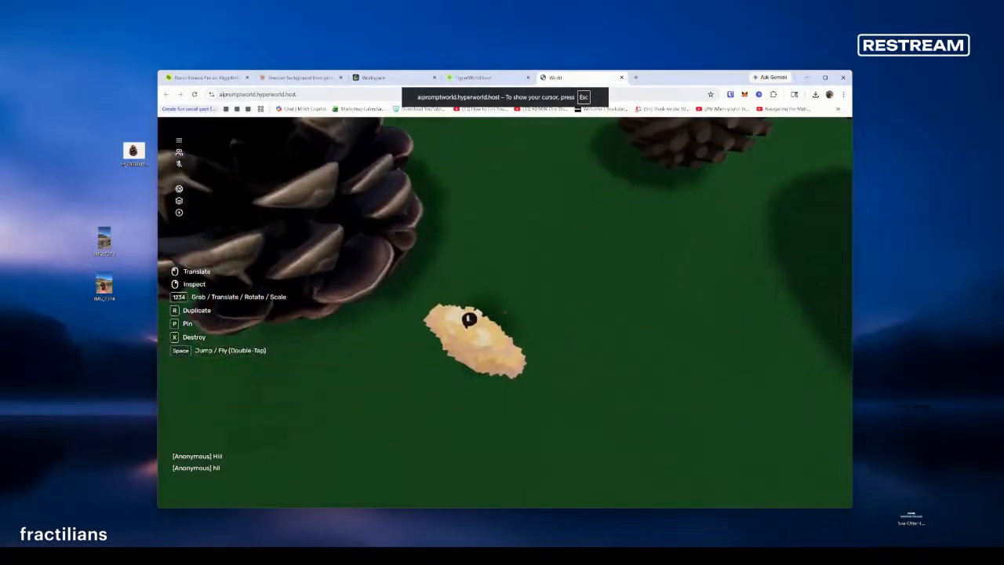
{"action": "key", "text": "s"}
{"action": "key", "text": "w"}
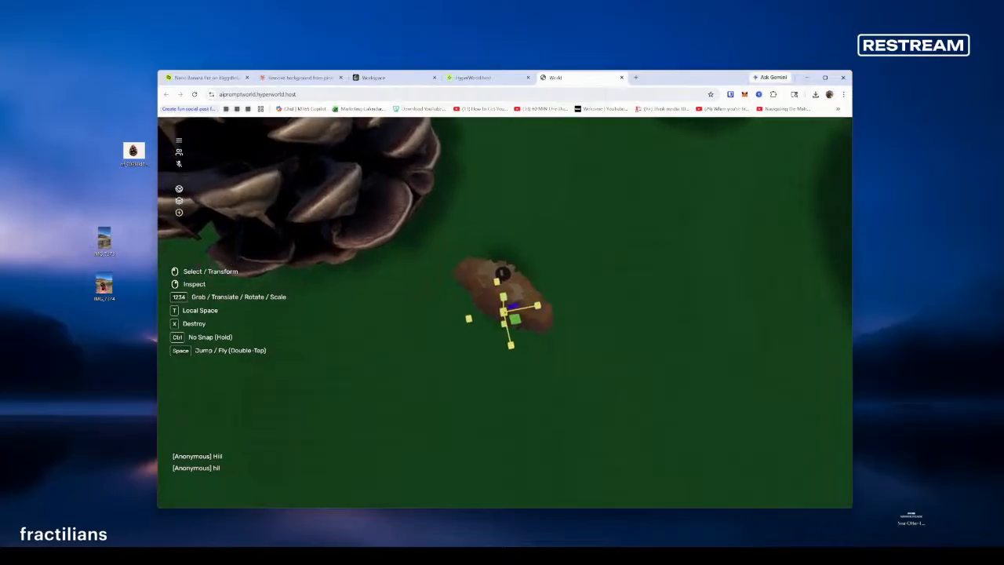
{"action": "left_click_drag", "start_coordinate": [505, 313], "coordinate": [507, 313]}
{"action": "key", "text": "s"}
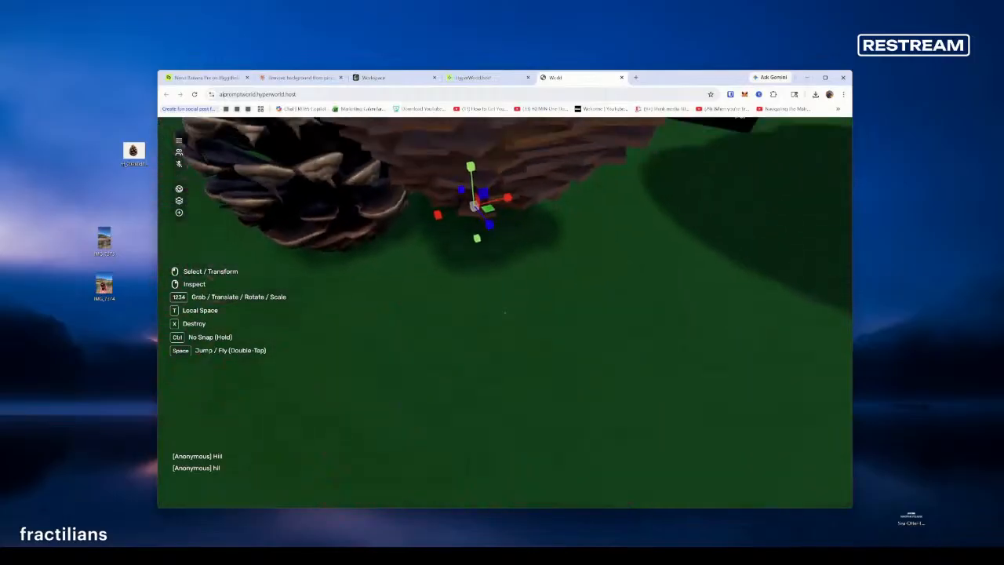
Step: Grab the enlarged pinecone and place it on open grass away from the other pinecones
{"action": "key", "text": "d"}
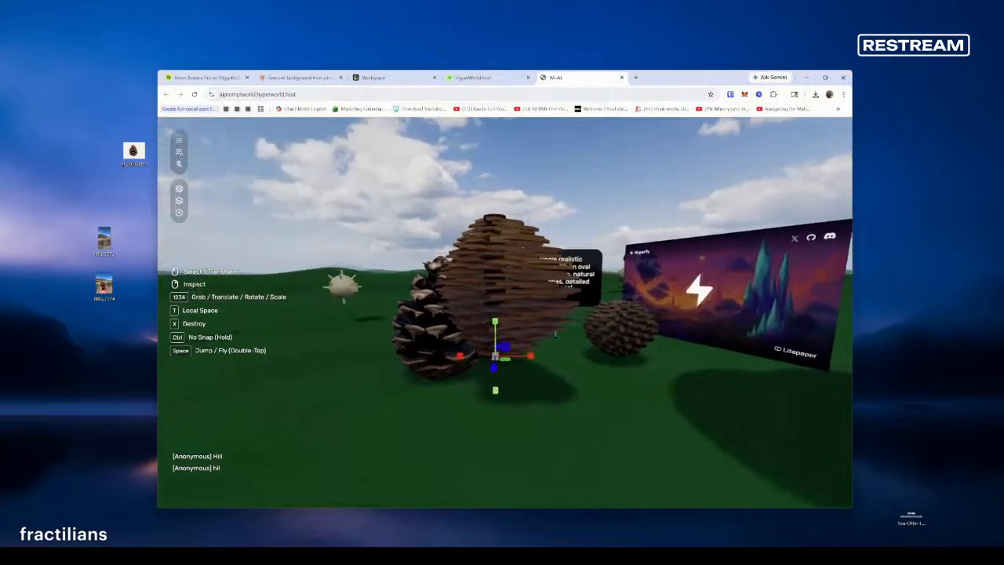
{"action": "key", "text": "w"}
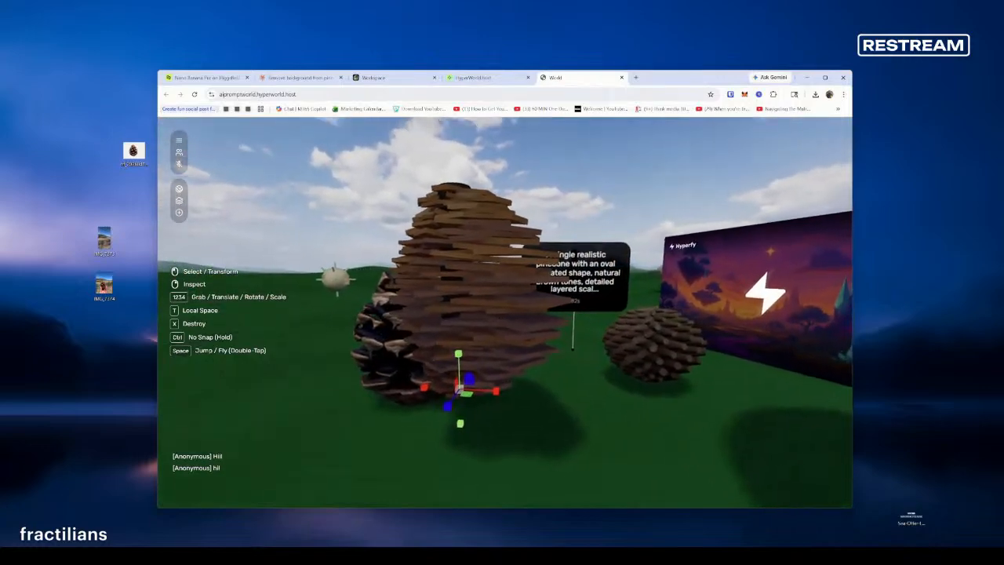
{"action": "key", "text": "1"}
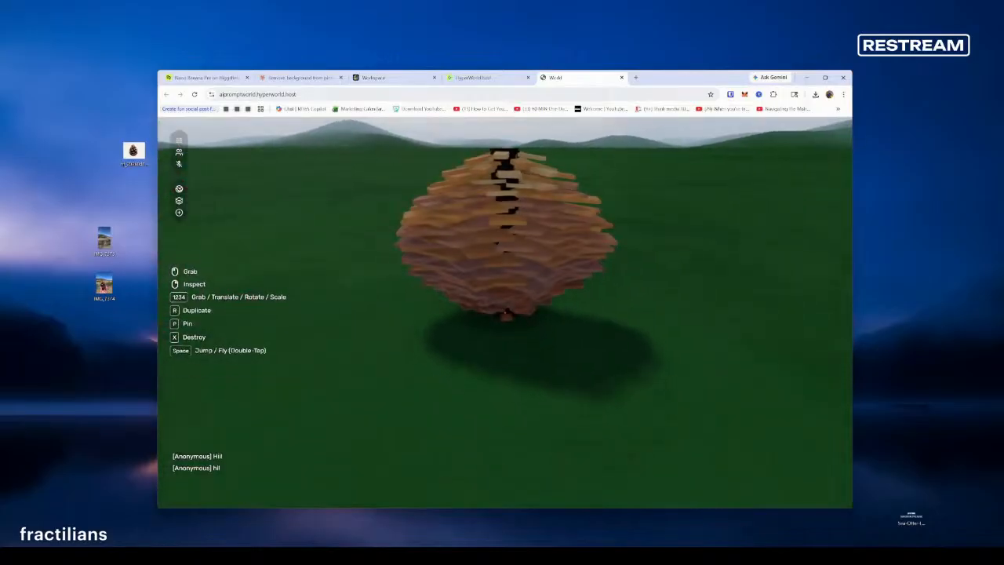
Step: Walk up to the placed pinecone and back away to check its proximity glow
{"action": "key", "text": "w"}
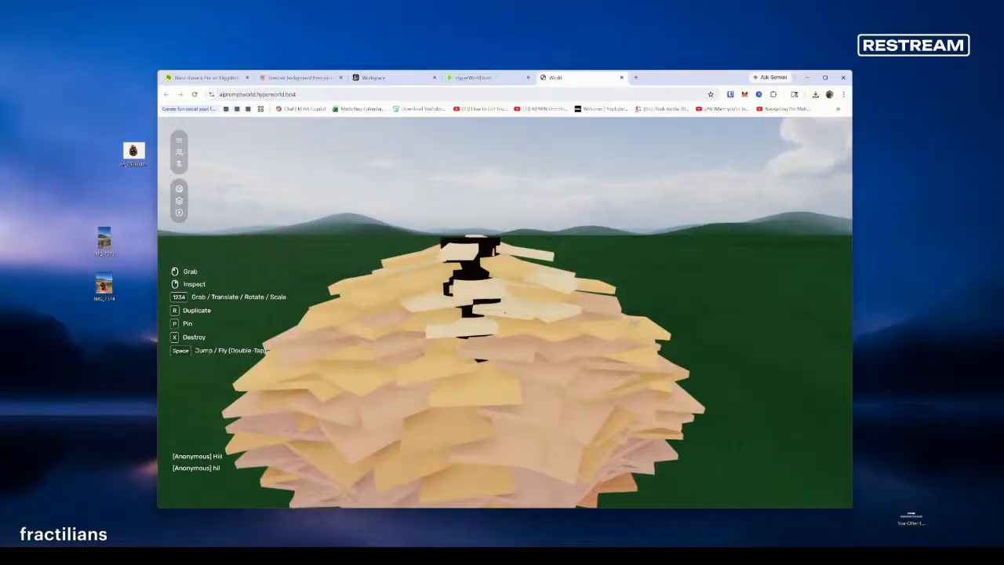
{"action": "key", "text": "s"}
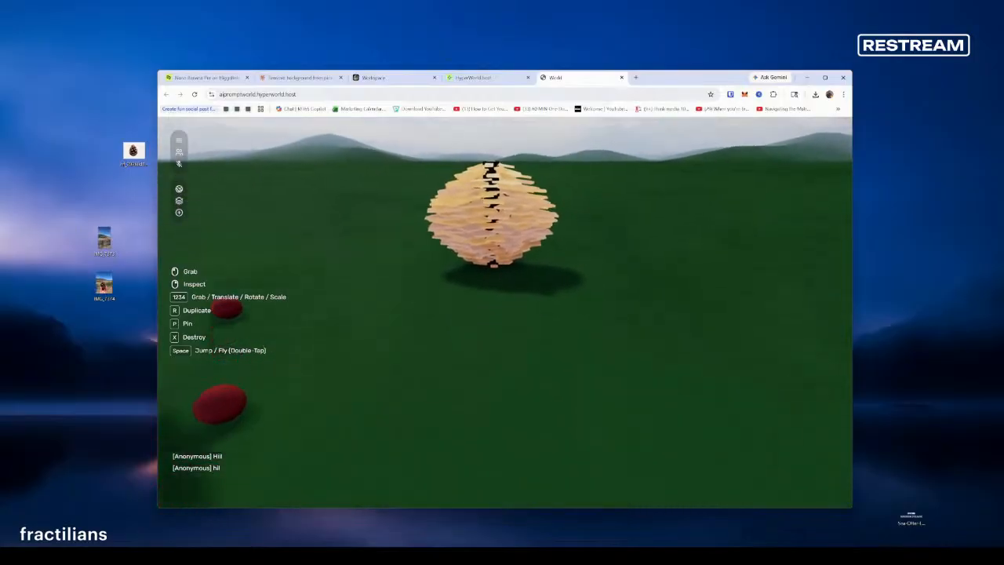
{"action": "key", "text": "s"}
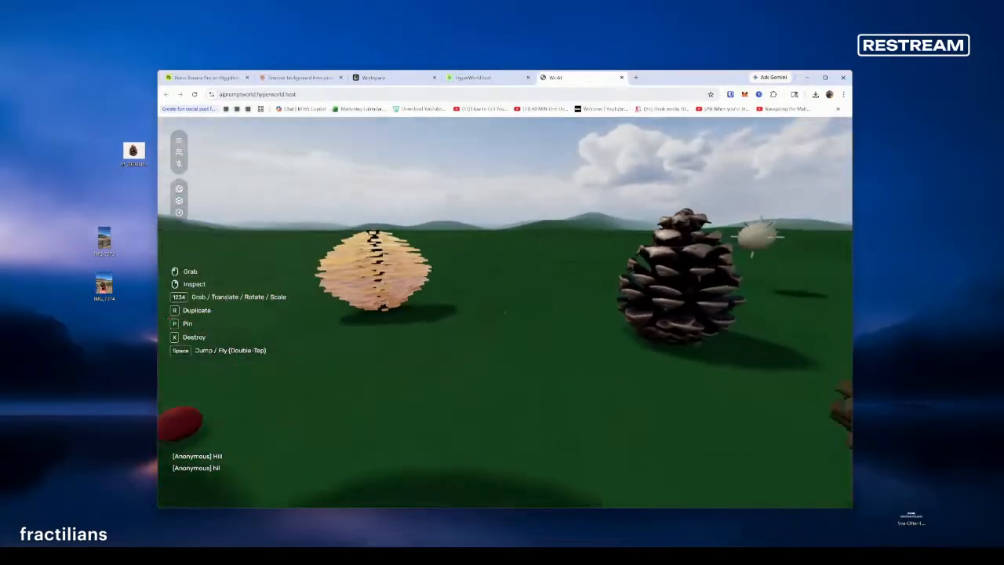
Step: Switch to third-person view and walk the avatar repeatedly toward and away from the pinecone to test the glow distance
{"action": "scroll", "coordinate": [504, 312], "scroll_direction": "down", "scroll_amount": 5}
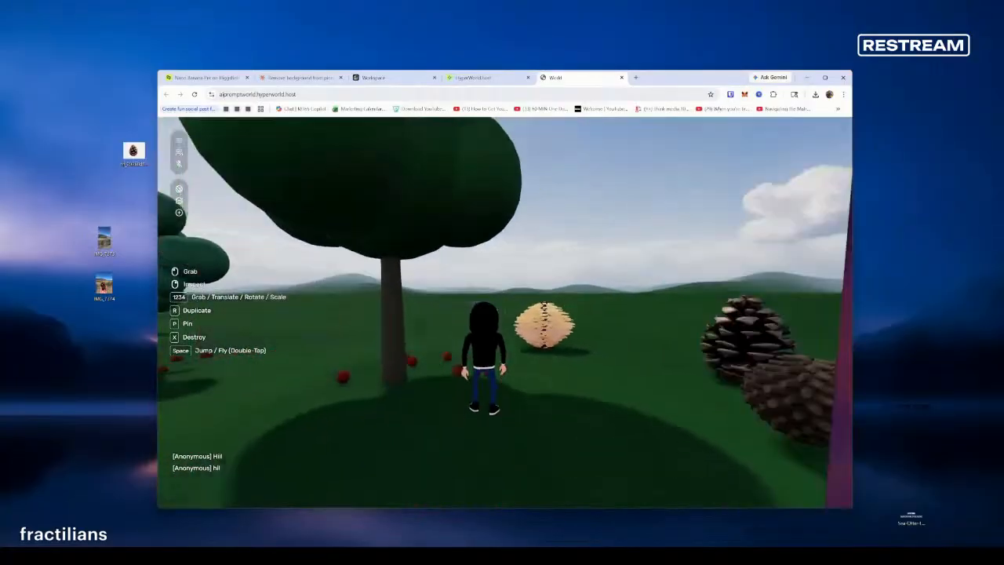
{"action": "key", "text": "w"}
{"action": "key", "text": "w"}
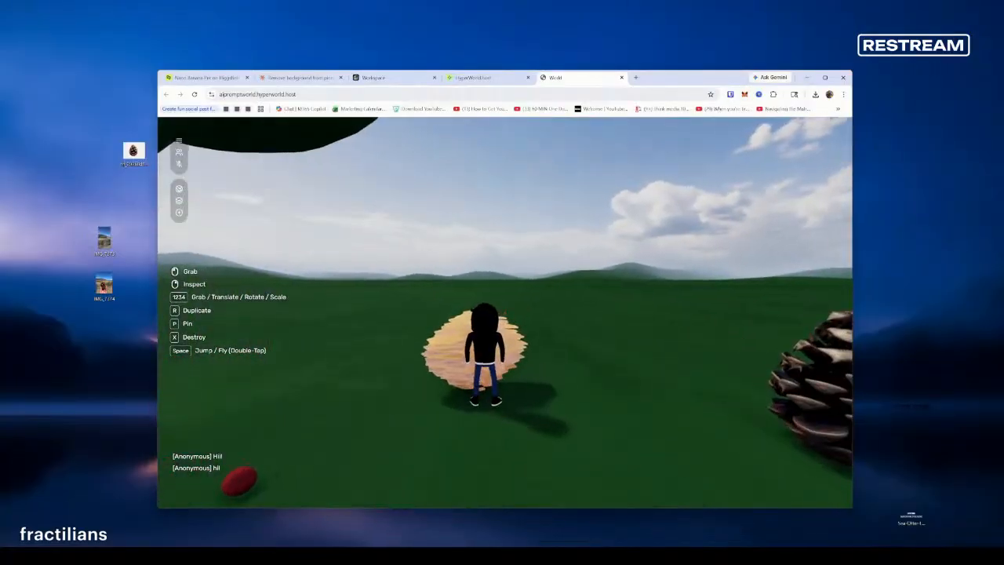
{"action": "key", "text": "s"}
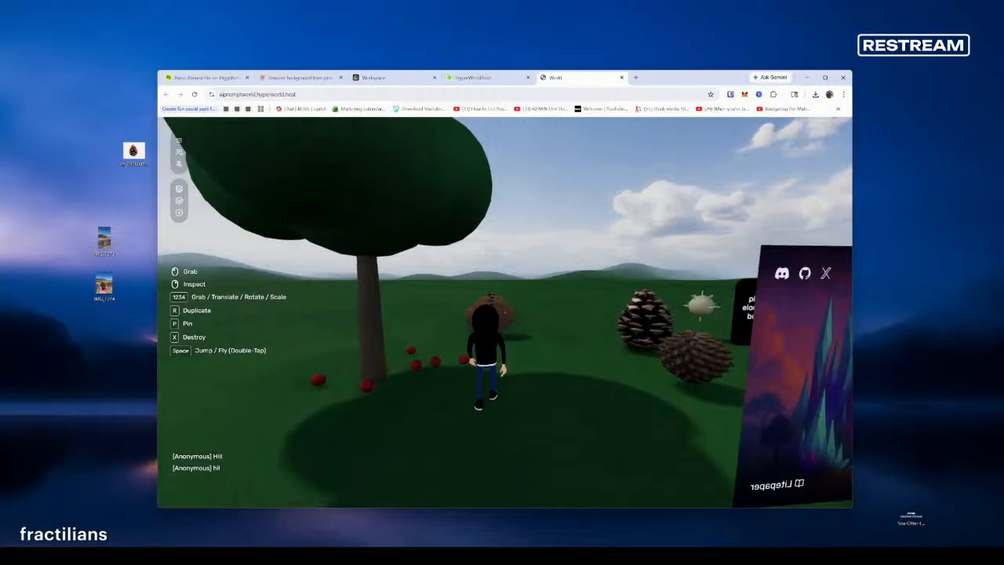
{"action": "key", "text": "w"}
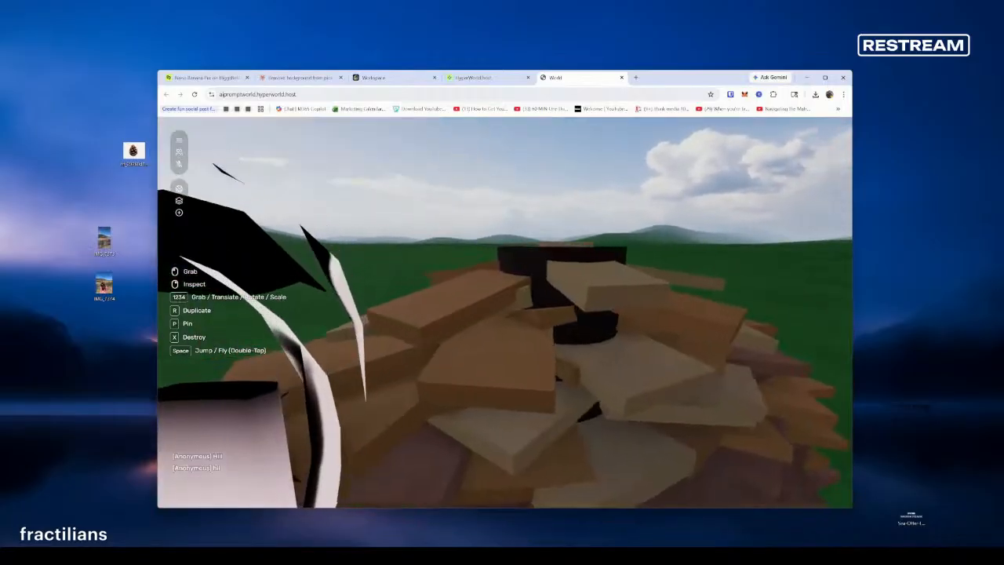
{"action": "key", "text": "s"}
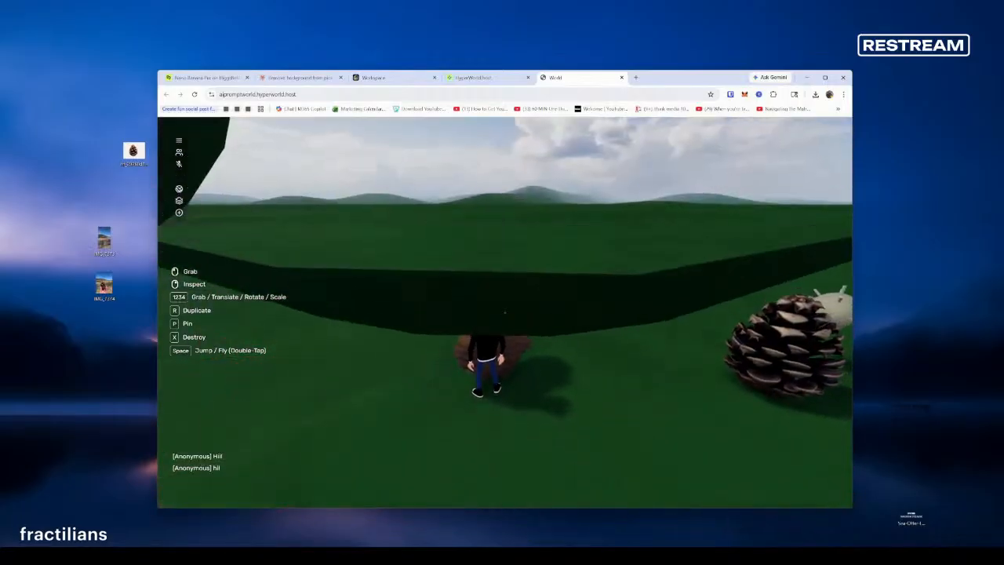
{"action": "left_click", "coordinate": [505, 312]}
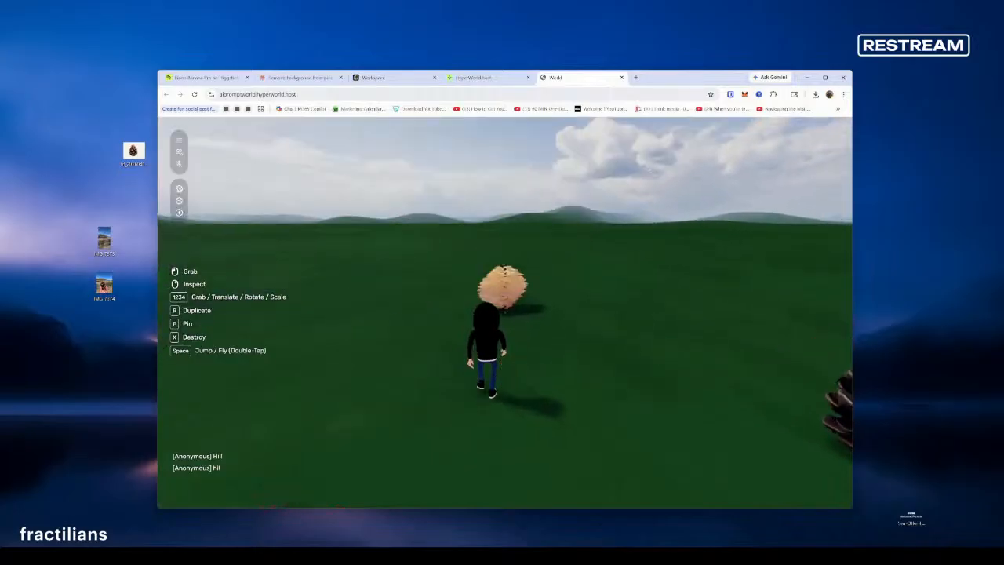
{"action": "key", "text": "s"}
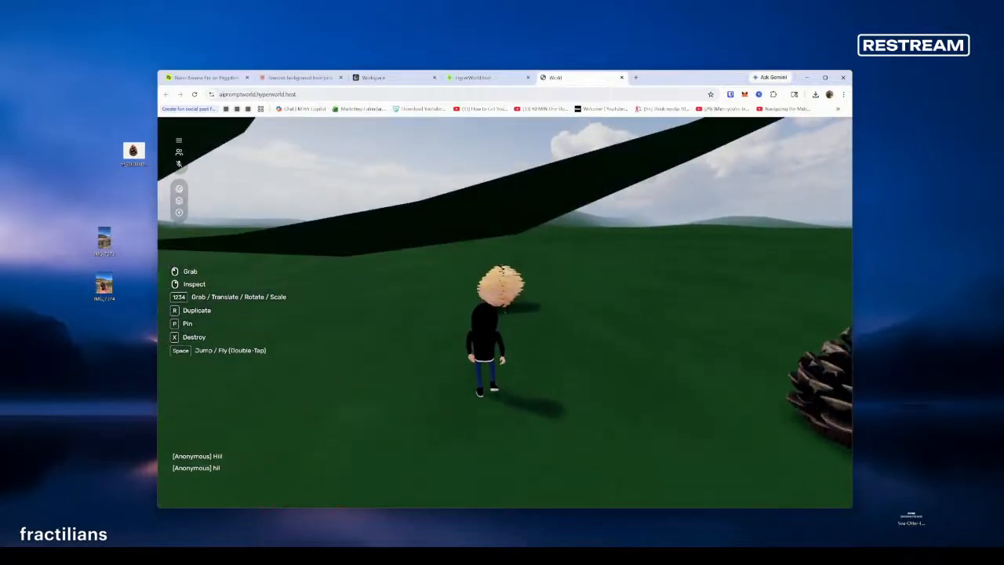
{"action": "key", "text": "w"}
Step: Return to first-person view, approach the glowing pinecone and examine its layered scales from different sides
{"action": "scroll", "coordinate": [505, 312], "scroll_direction": "up", "scroll_amount": 5}
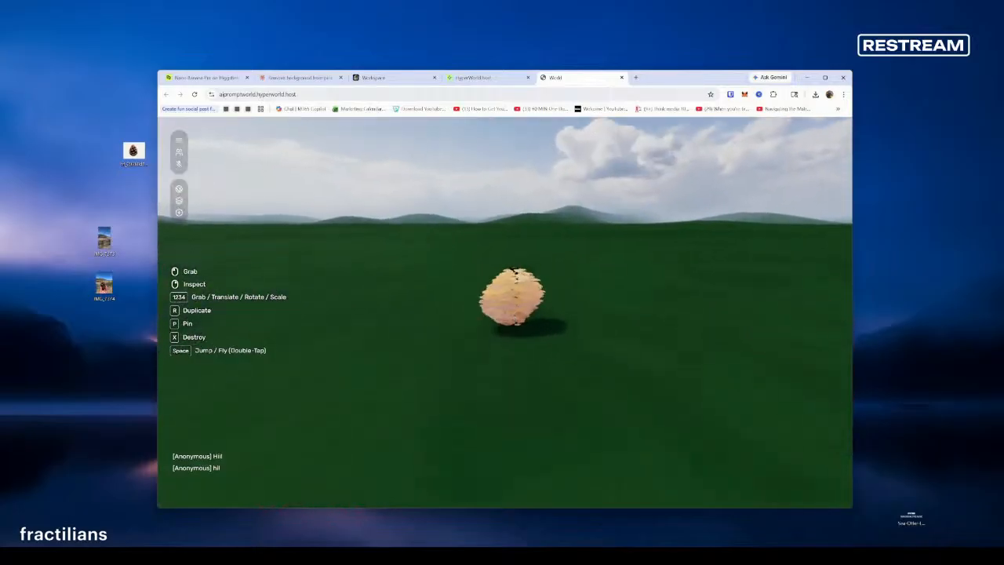
{"action": "key", "text": "w"}
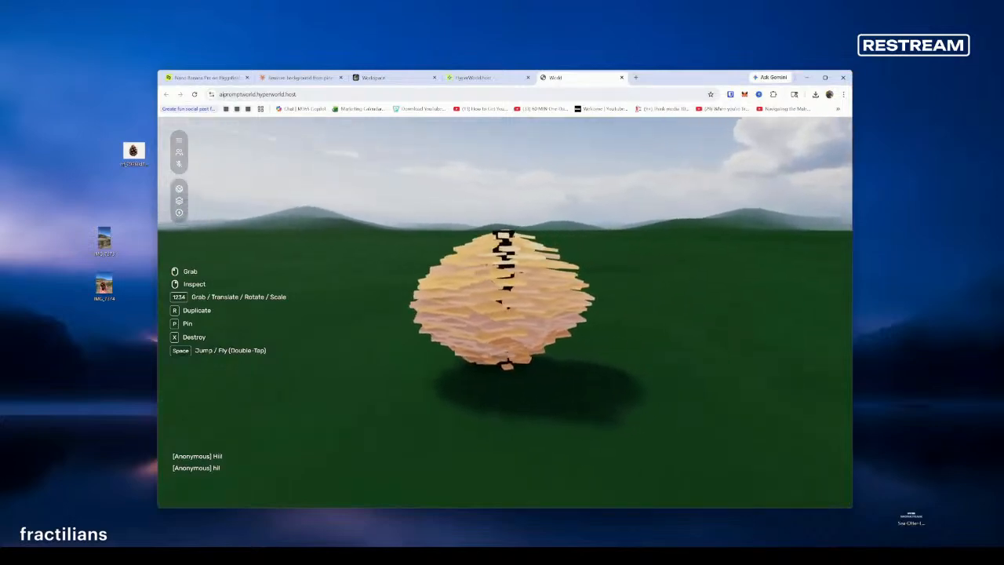
{"action": "key", "text": "d"}
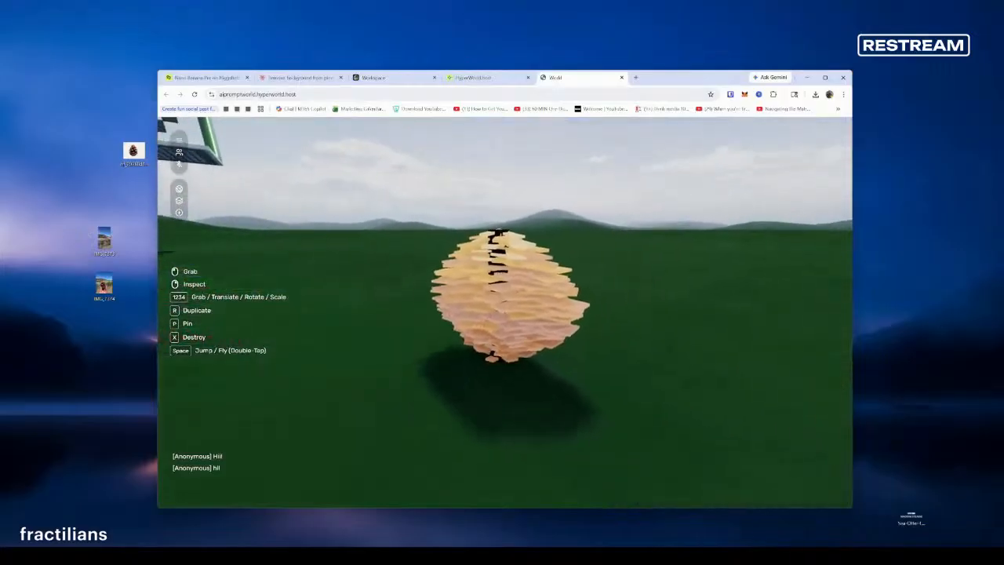
{"action": "key", "text": "w"}
{"action": "key", "text": "s"}
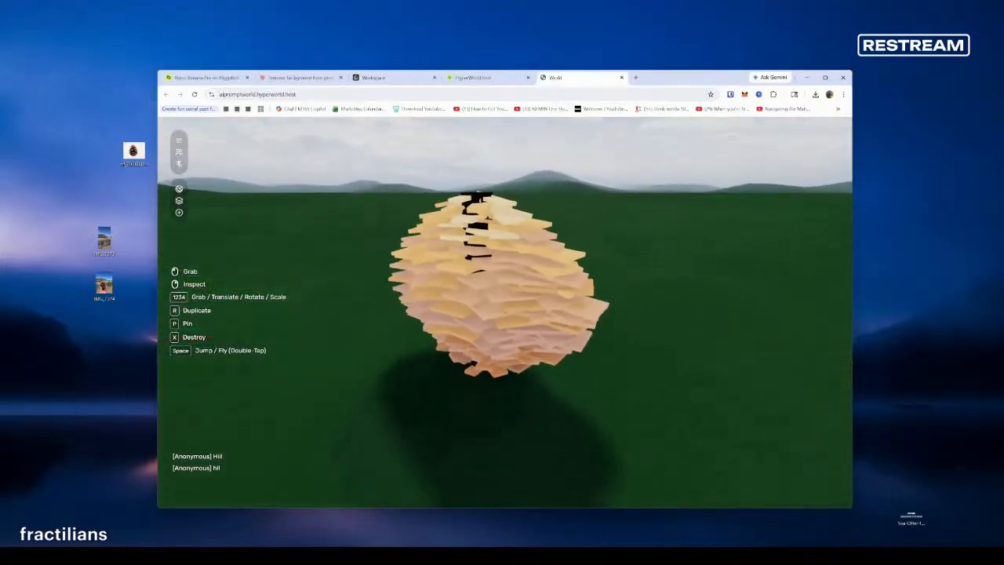
{"action": "key", "text": "a"}
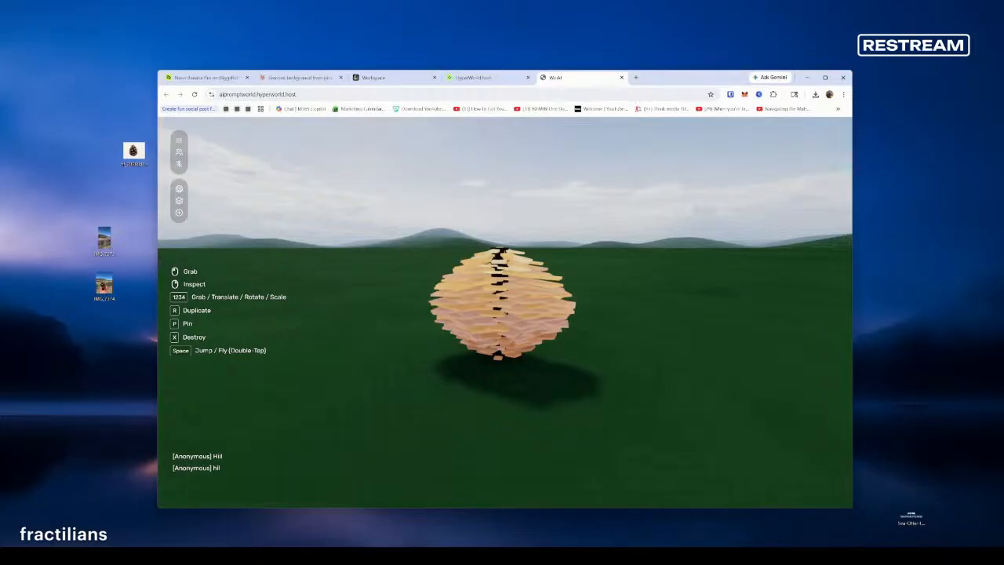
{"action": "key", "text": "w"}
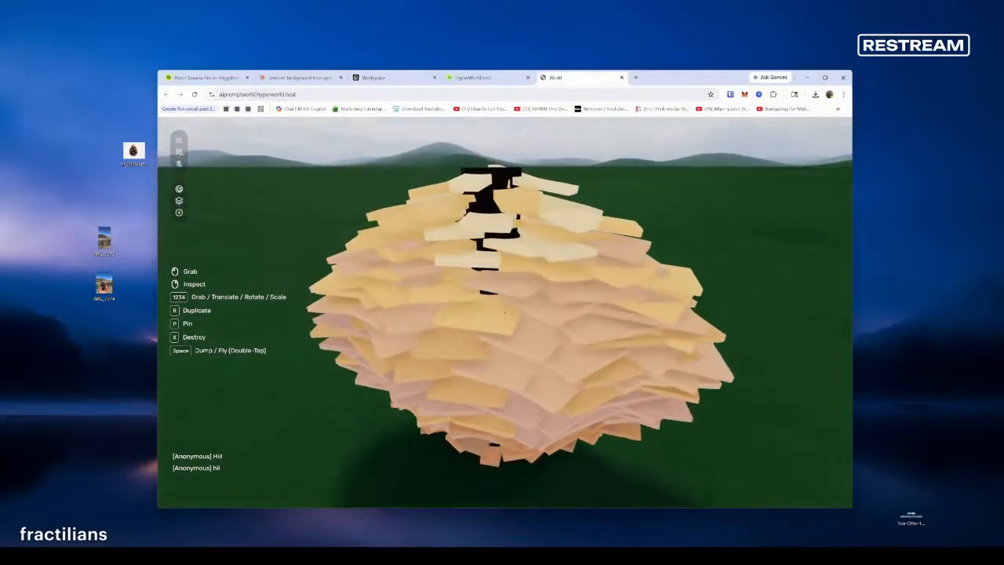
Step: Switch to third-person view and walk the avatar from the layered pinecone over to the group of other pinecones
{"action": "scroll", "coordinate": [504, 312], "scroll_direction": "down", "scroll_amount": 10}
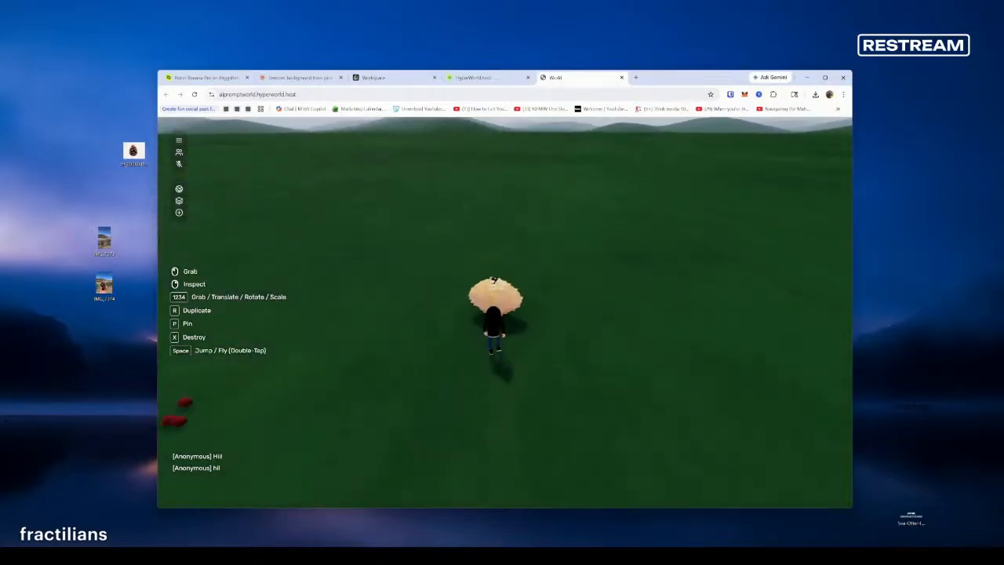
{"action": "key", "text": "s"}
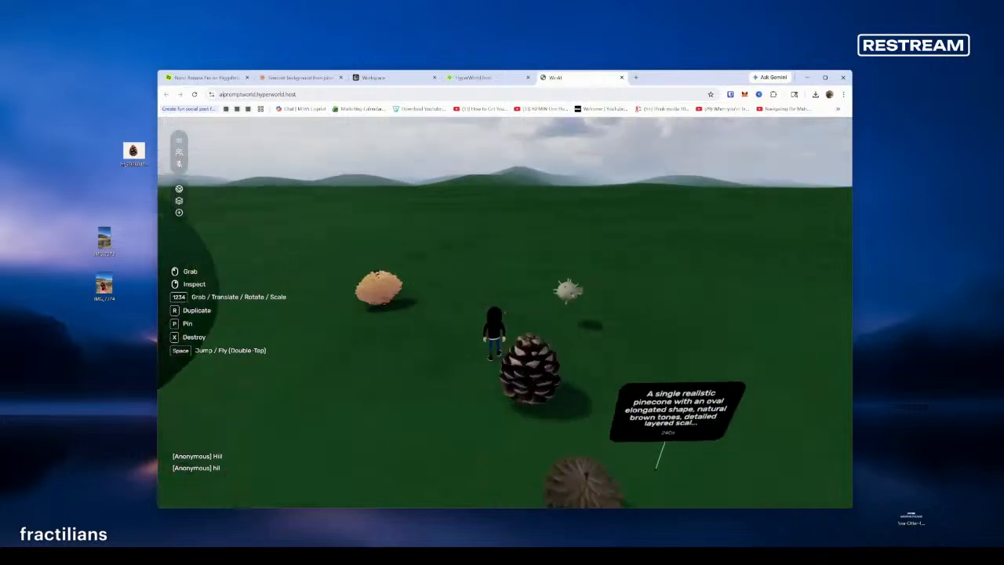
{"action": "key", "text": "w"}
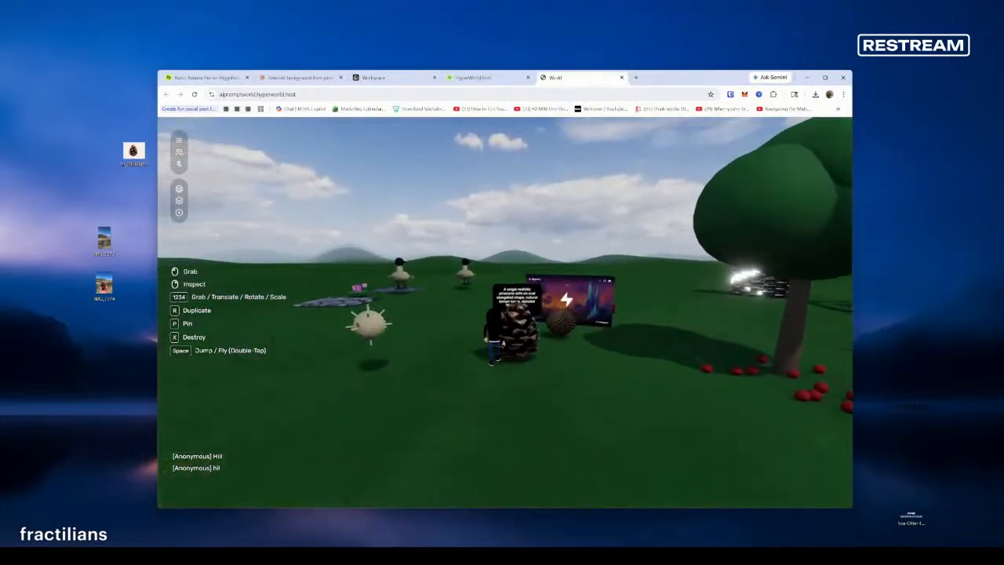
{"action": "key", "text": "w"}
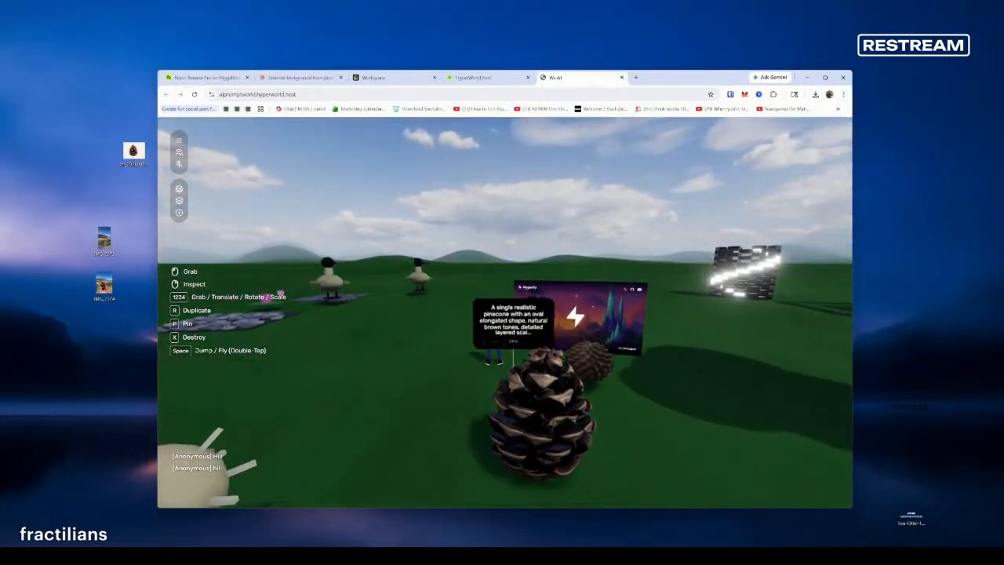
{"action": "key", "text": "s"}
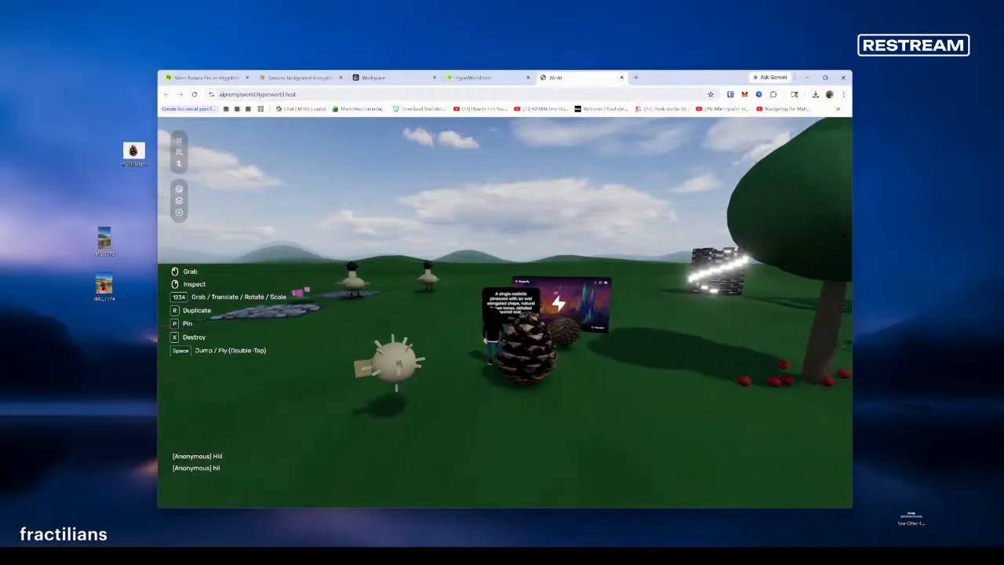
Step: Walk toward and away from the spiky round pinecone to test its proximity glow beside the layered one
{"action": "key", "text": "s"}
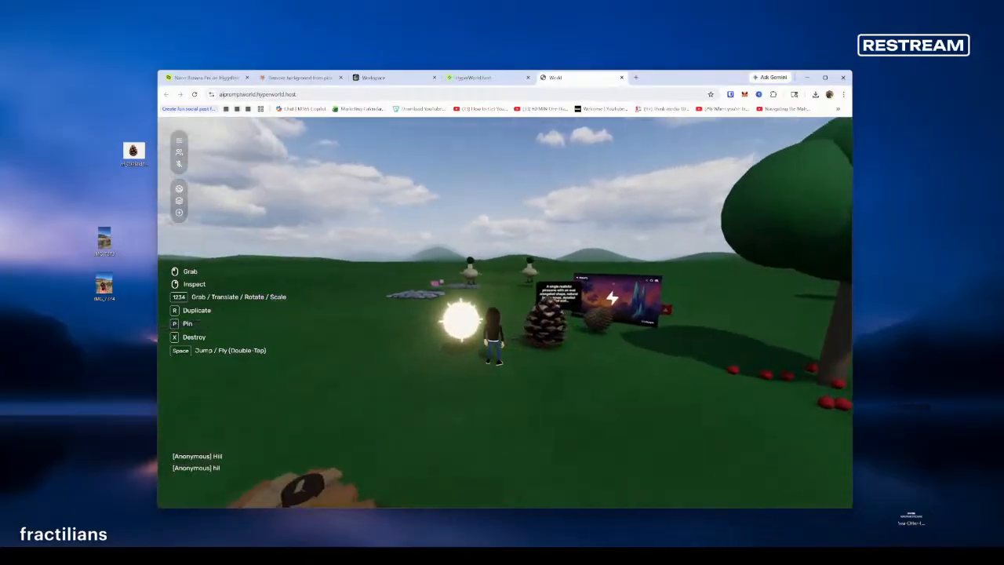
{"action": "key", "text": "s"}
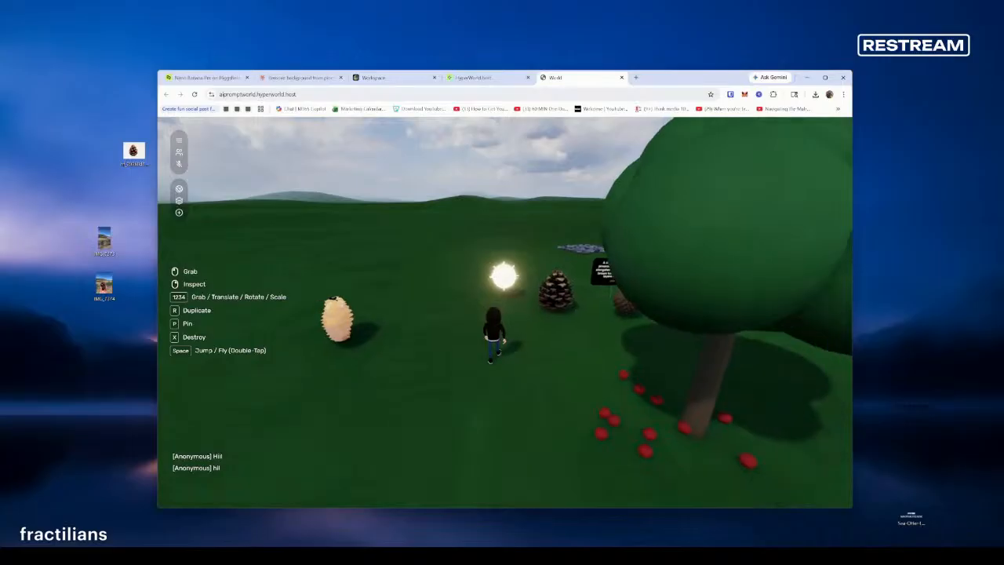
{"action": "key", "text": "w"}
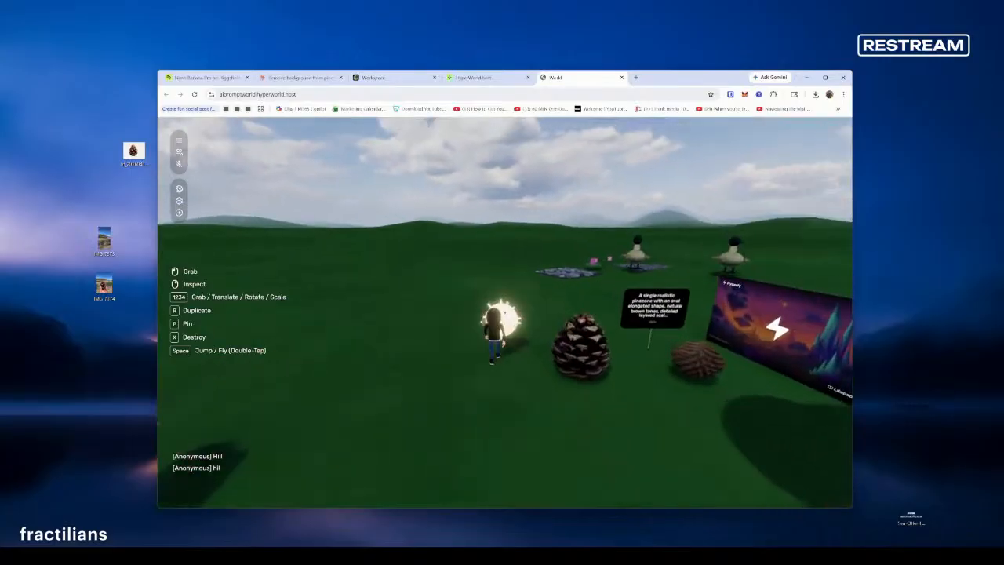
{"action": "key", "text": "s"}
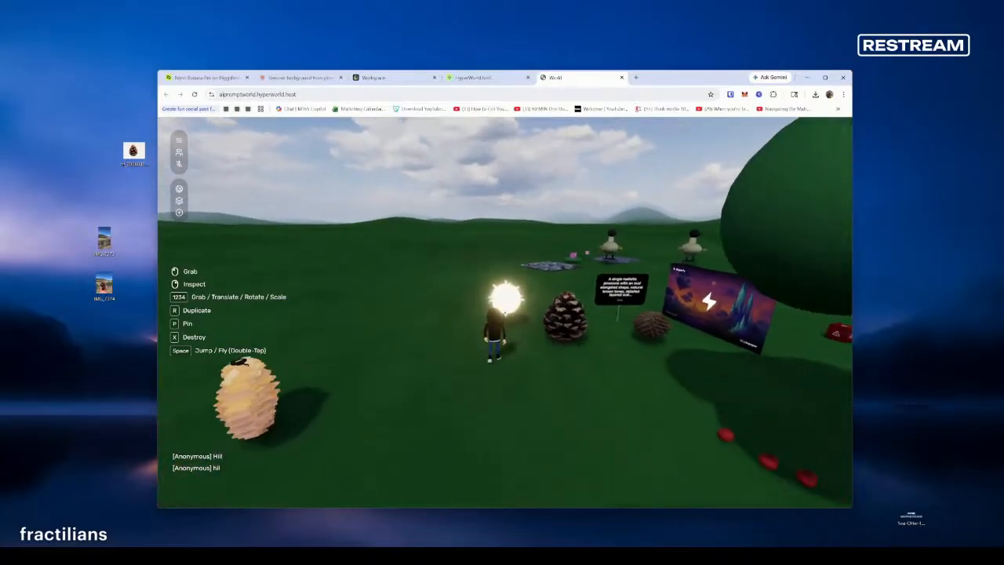
{"action": "key", "text": "w"}
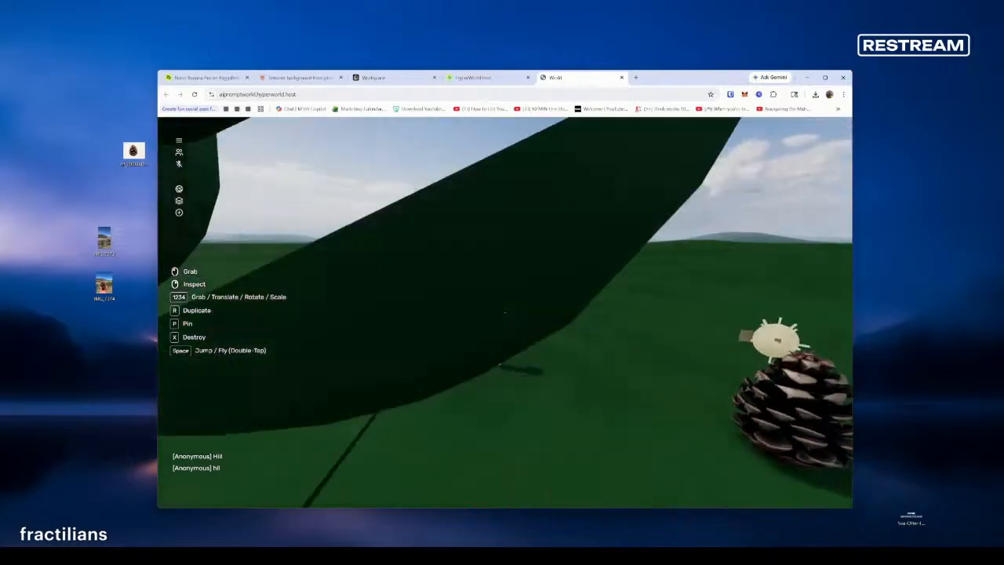
{"action": "key", "text": "s"}
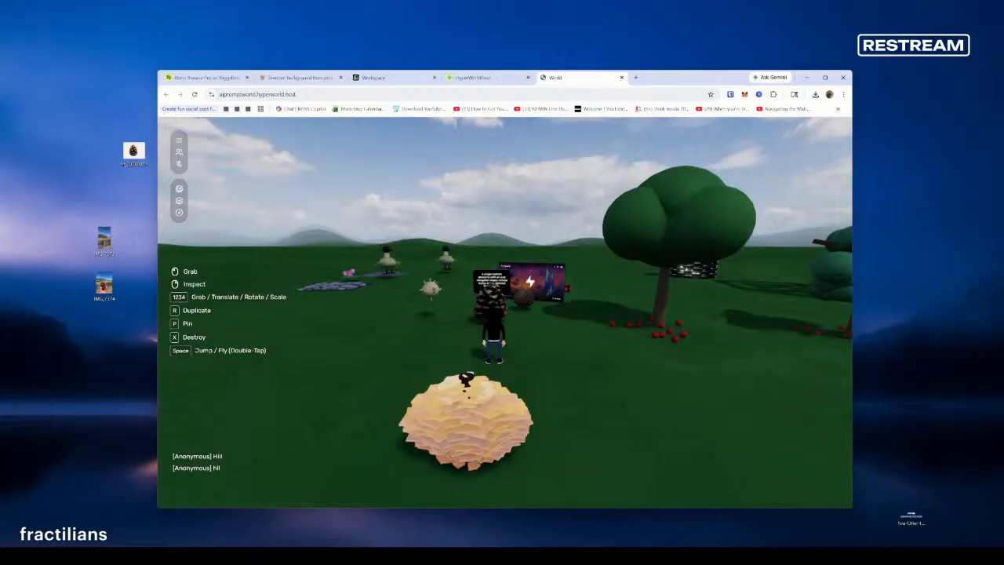
Step: Bring the camera closer to the avatar and walk around the realistic pinecones to examine them from several sides
{"action": "scroll", "coordinate": [505, 312], "scroll_direction": "up", "scroll_amount": 3}
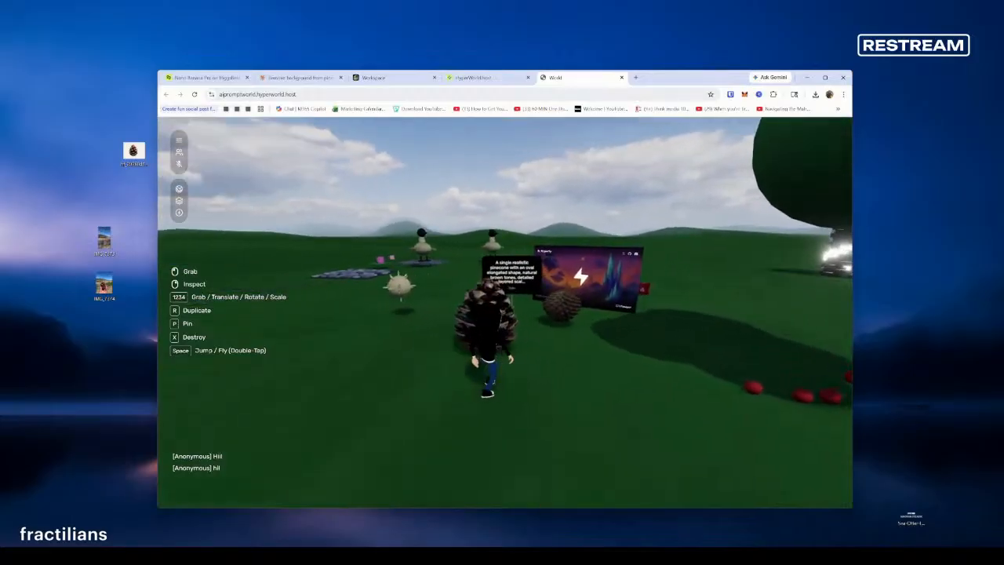
{"action": "key", "text": "w"}
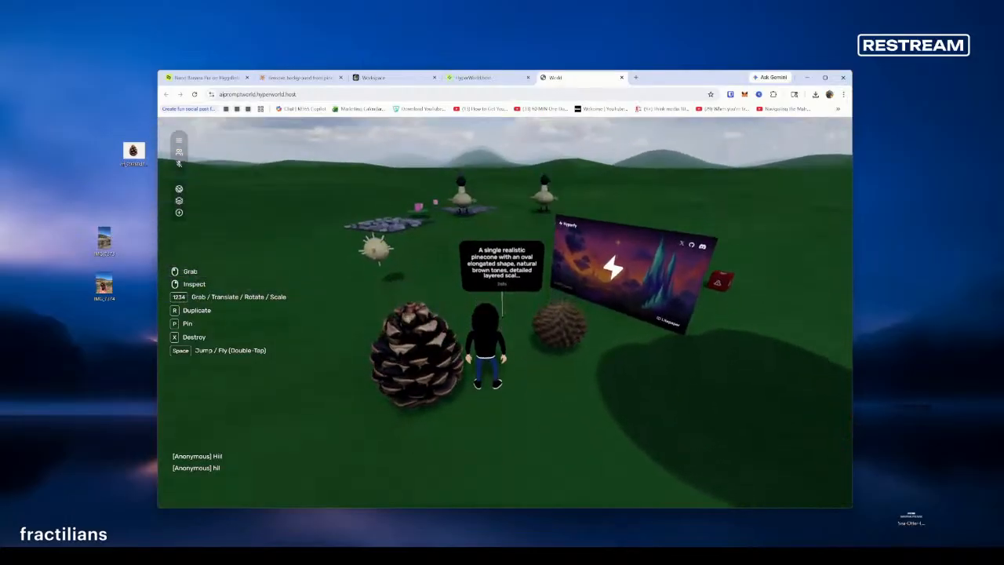
{"action": "key", "text": "w"}
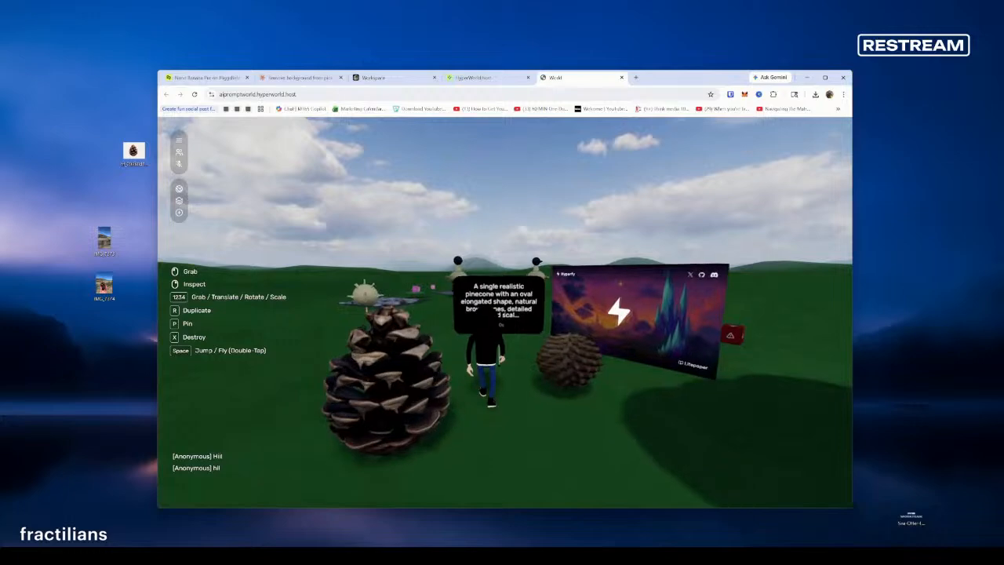
{"action": "key", "text": "s"}
{"action": "key", "text": "s"}
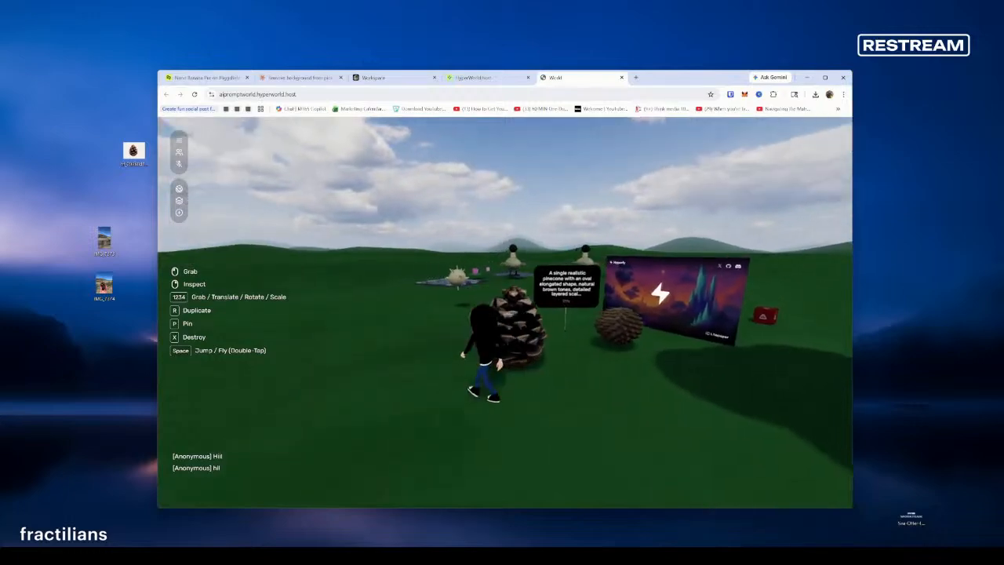
{"action": "key", "text": "a"}
{"action": "key", "text": "d"}
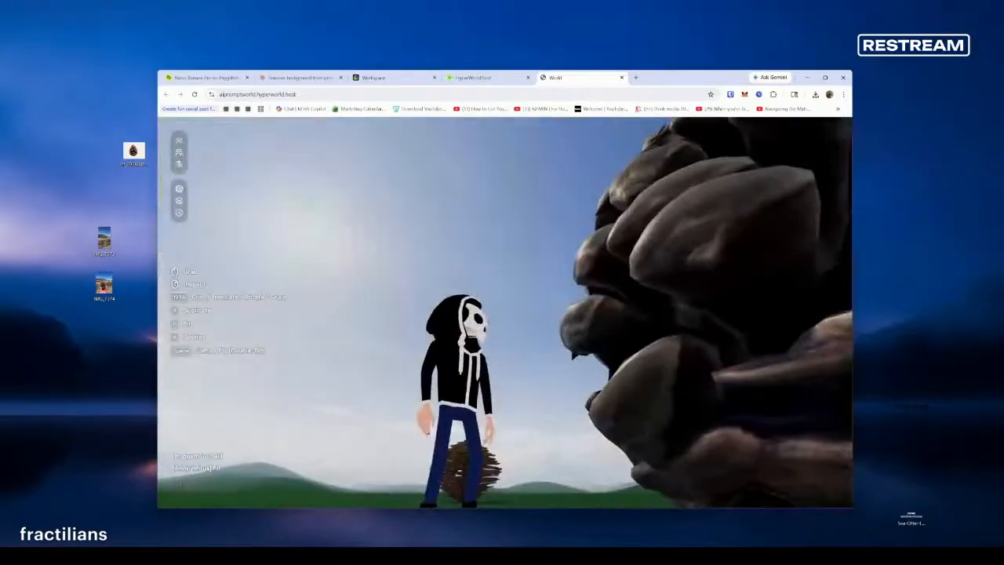
{"action": "key", "text": "s"}
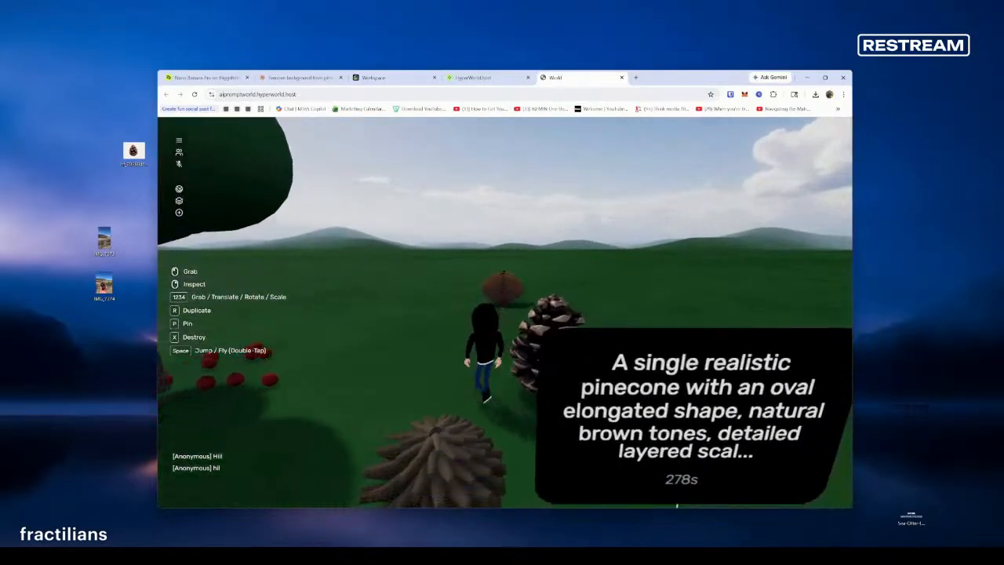
Step: Return to the layered pinecone and enlarge it in two passes with the scale gizmo until it towers over the avatar
{"action": "key", "text": "w"}
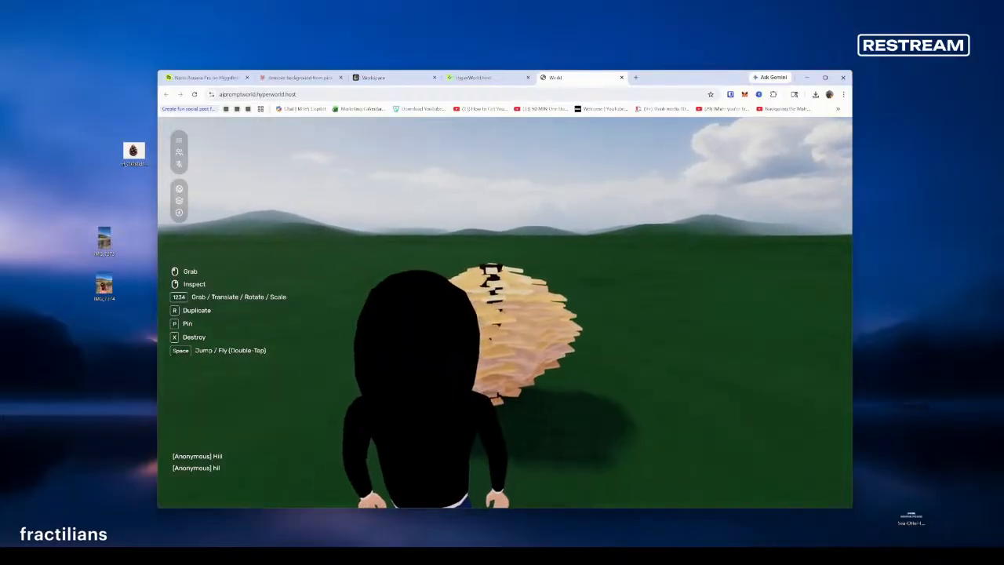
{"action": "key", "text": "w"}
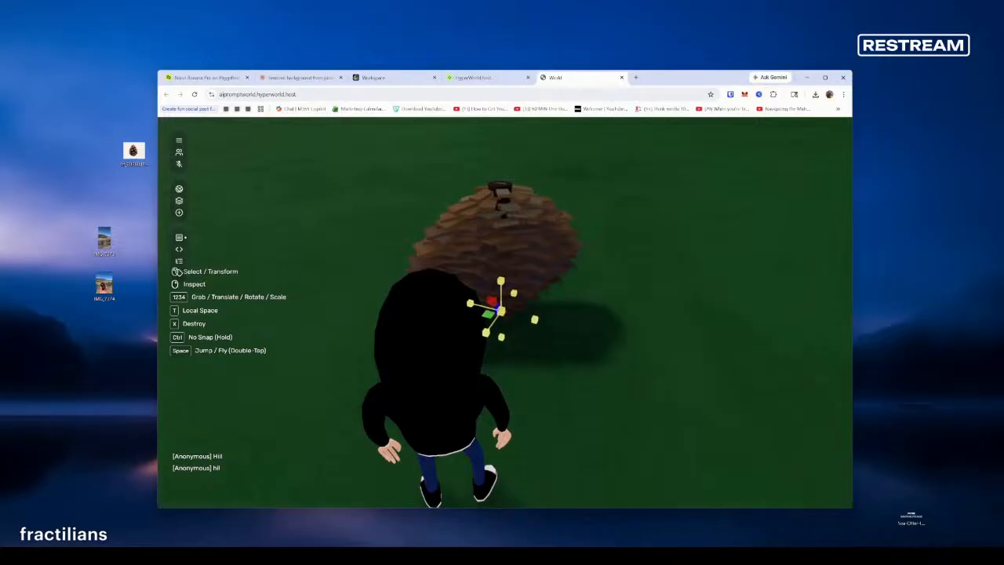
{"action": "left_click_drag", "start_coordinate": [505, 312], "coordinate": [505, 314]}
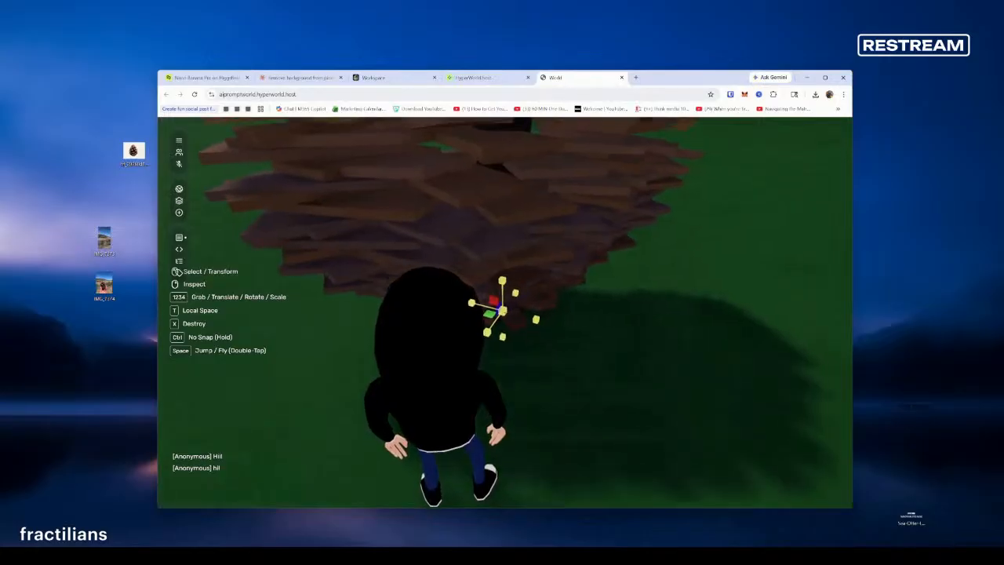
{"action": "key", "text": "w"}
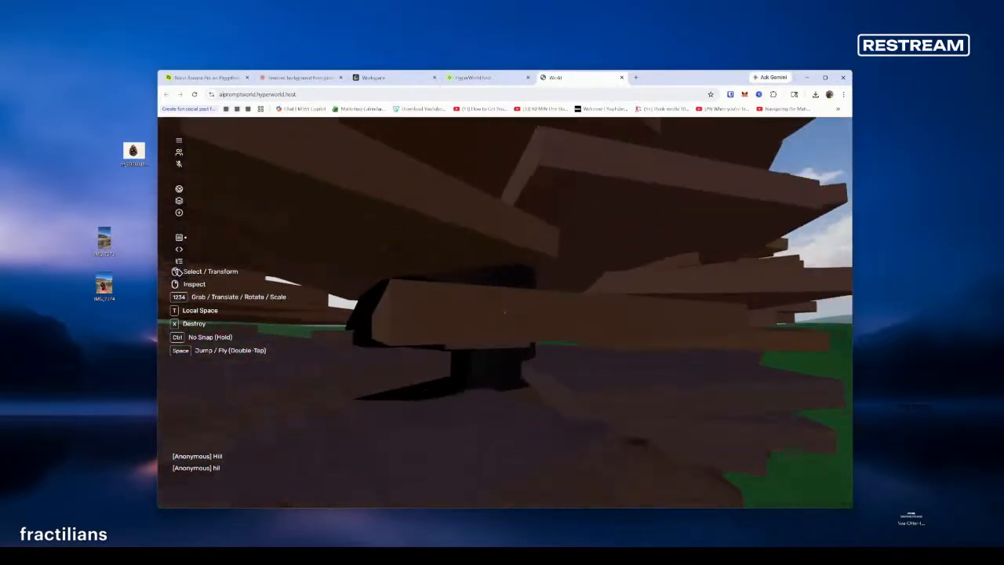
{"action": "key", "text": "s"}
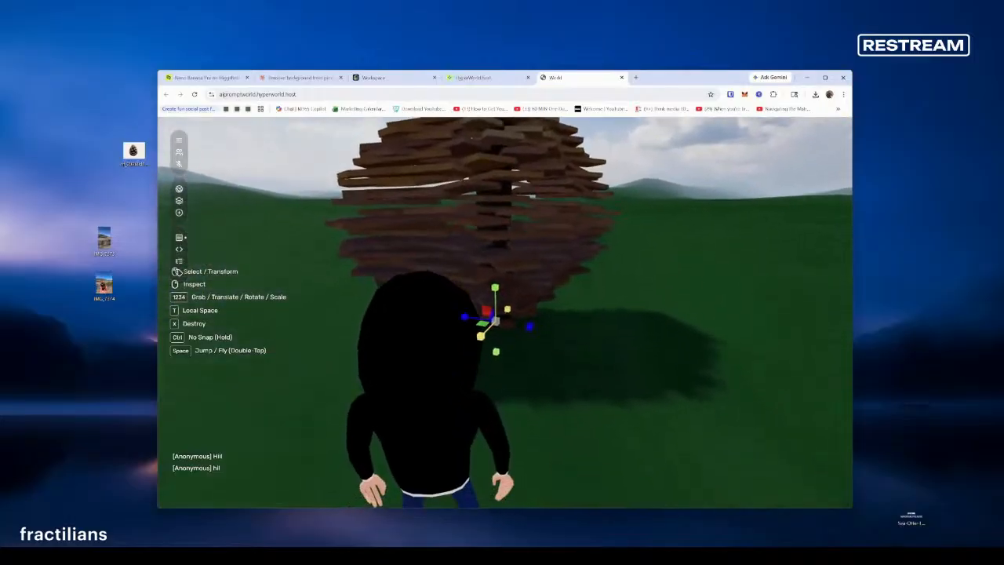
{"action": "left_click_drag", "start_coordinate": [506, 312], "coordinate": [506, 314]}
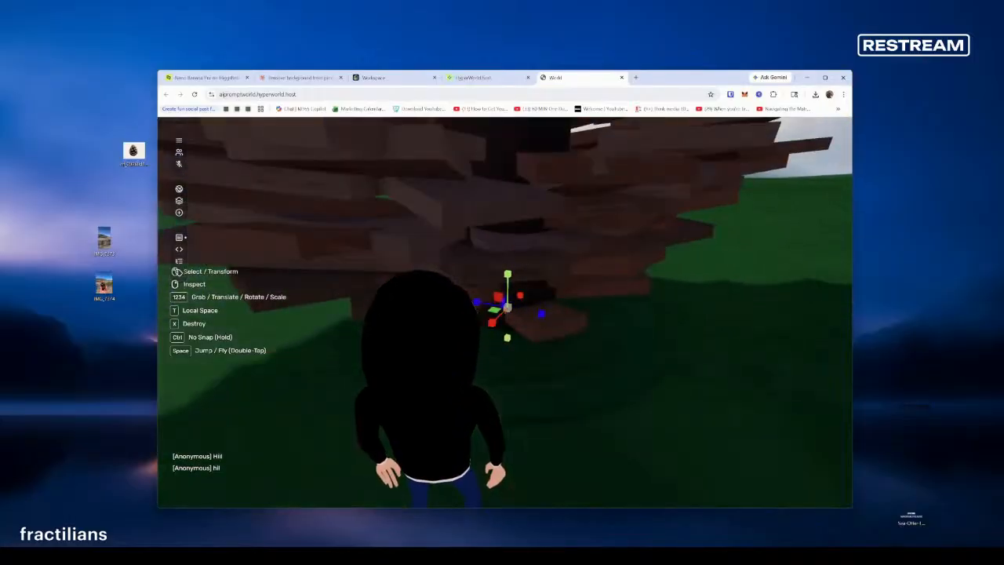
Step: Back away from the enlarged pinecone, deselect it and compare its size with the realistic pinecone nearby
{"action": "key", "text": "s"}
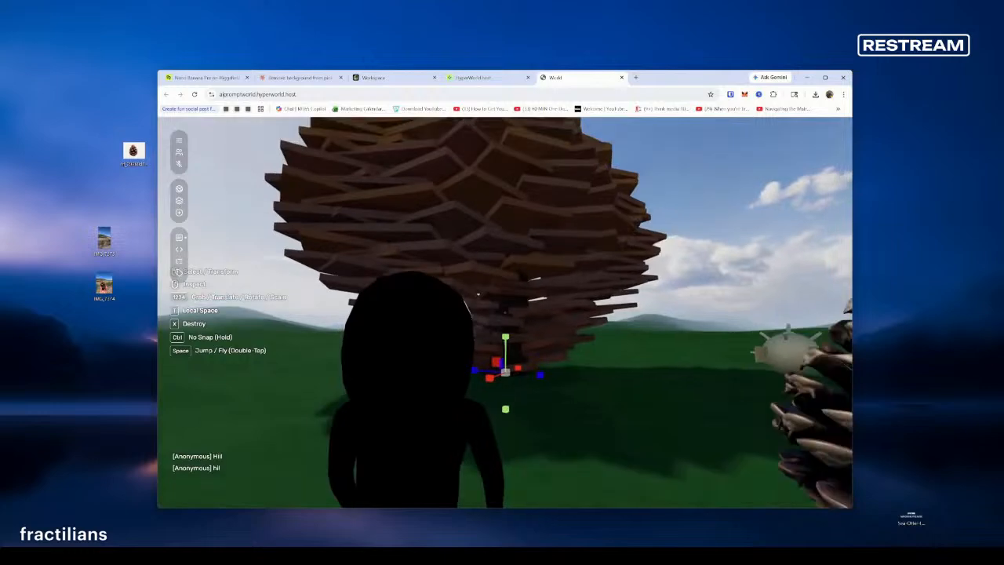
{"action": "key", "text": "s"}
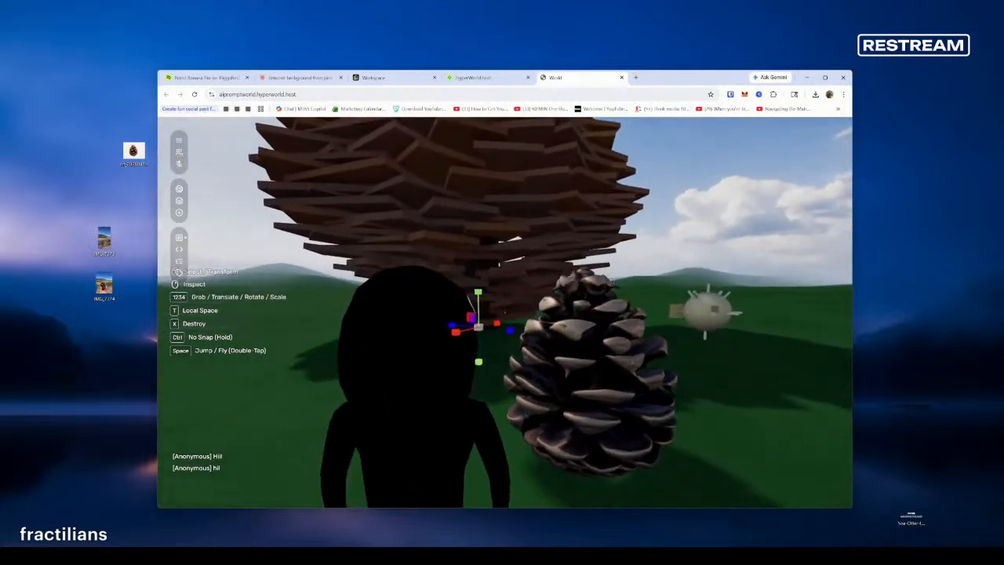
{"action": "key", "text": "w"}
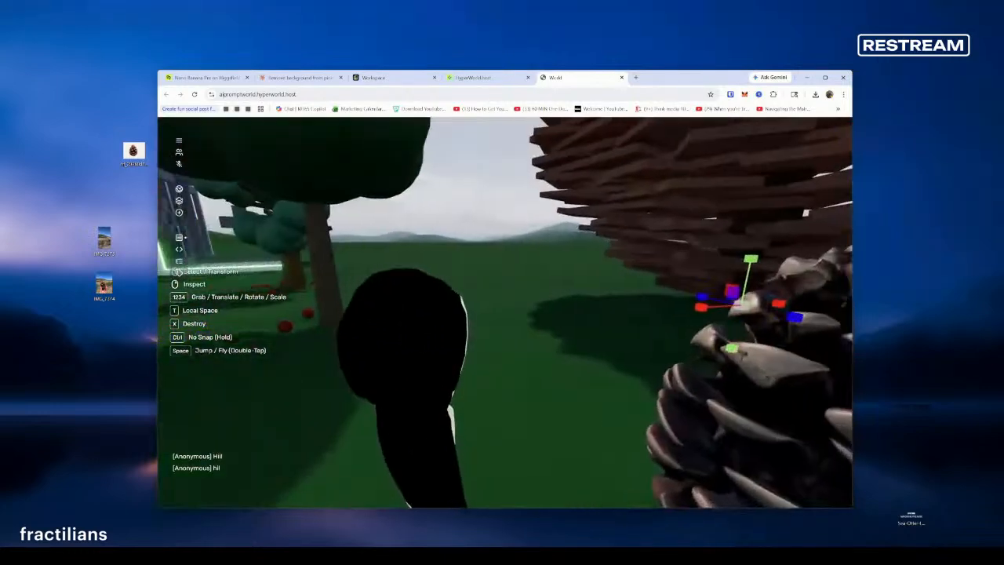
{"action": "left_click", "coordinate": [505, 313]}
{"action": "key", "text": "w"}
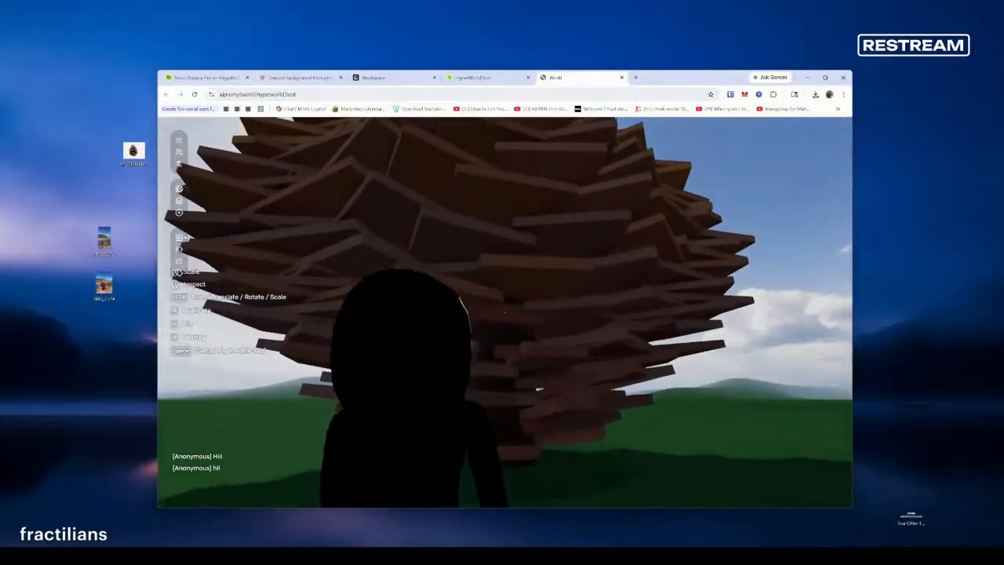
{"action": "key", "text": "w"}
{"action": "key", "text": "s"}
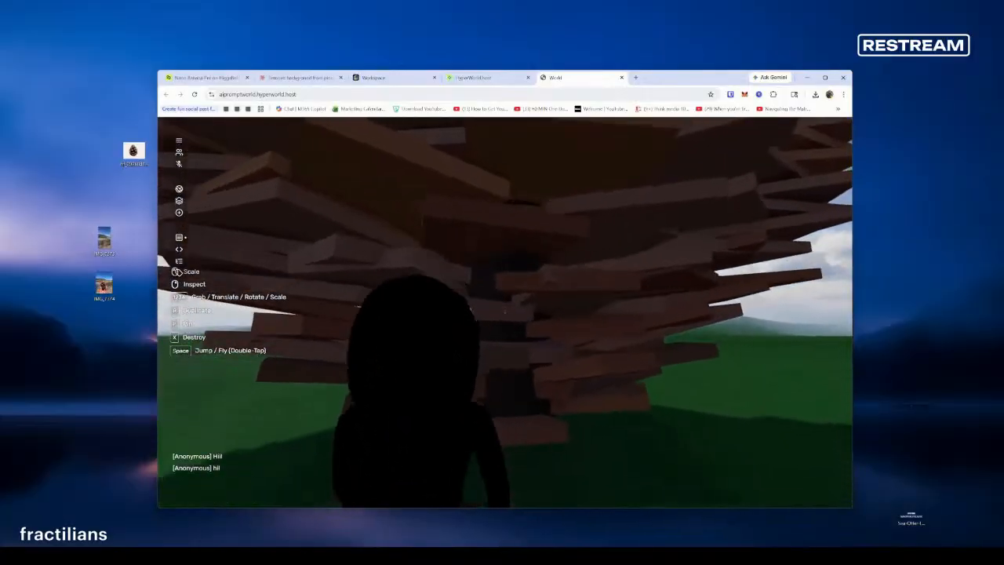
Step: Fly the avatar above the enlarged pinecone to view it from overhead, and continue over to the other pinecones
{"action": "key", "text": "space"}
{"action": "key", "text": "space"}
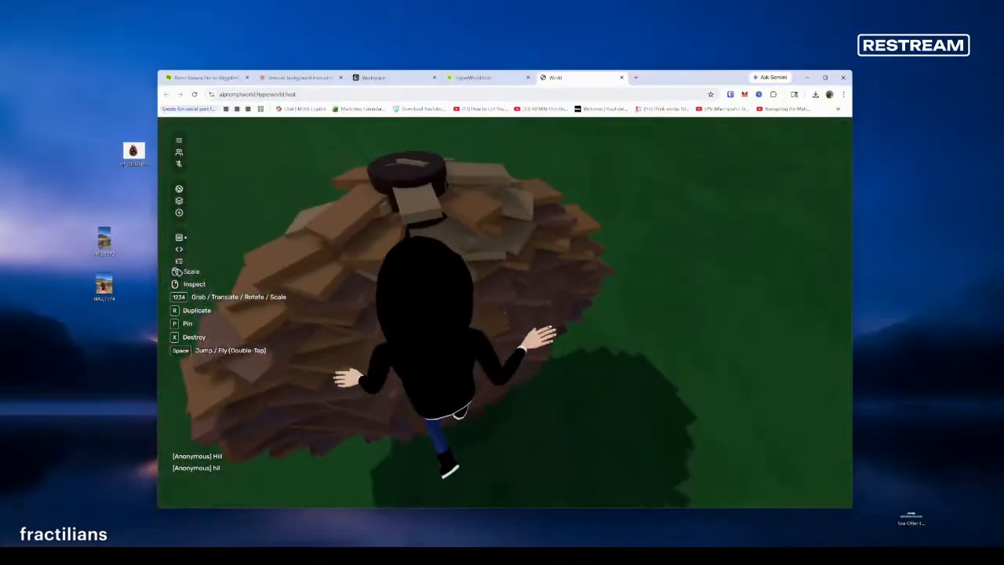
{"action": "key", "text": "s"}
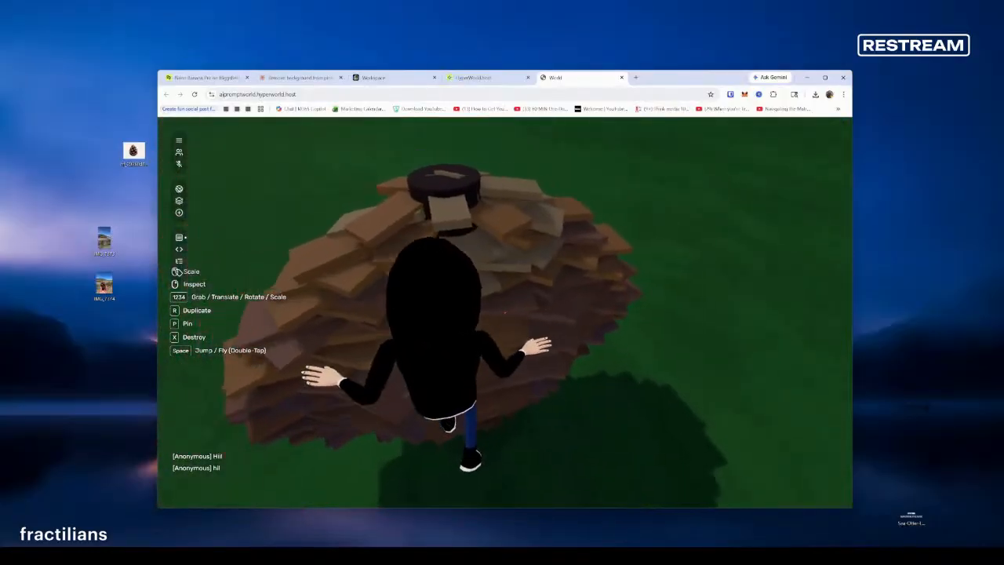
{"action": "key", "text": "w"}
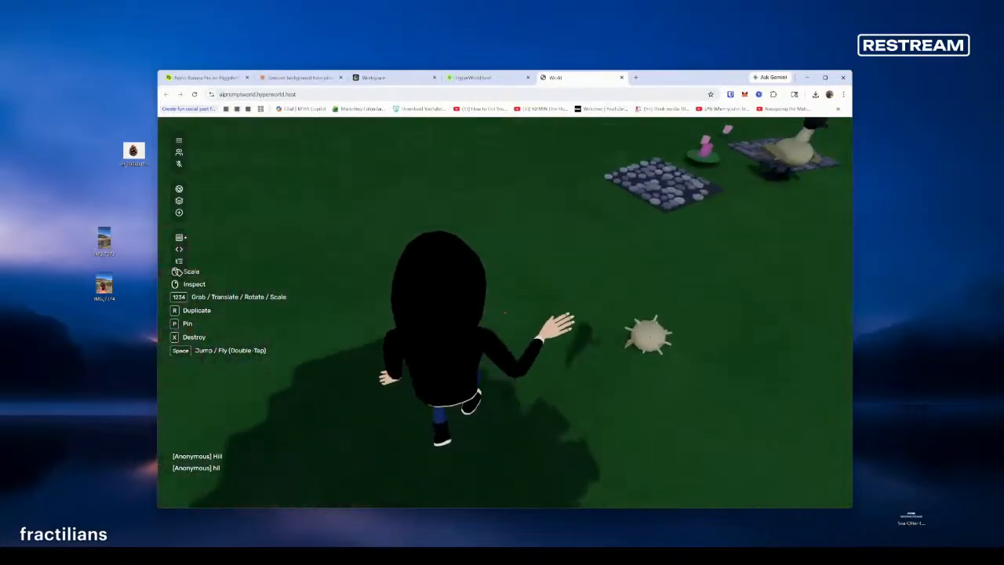
{"action": "key", "text": "w"}
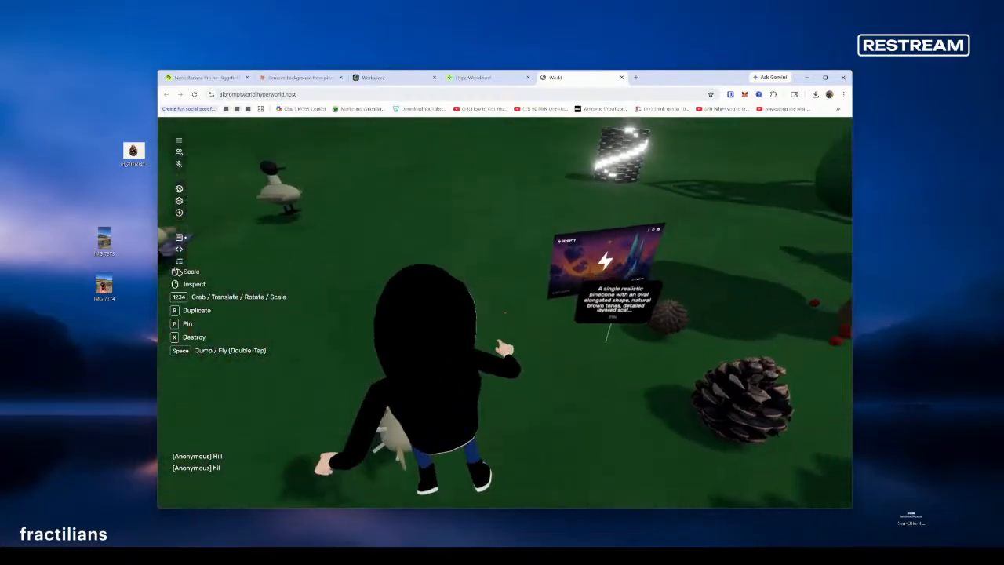
{"action": "key", "text": "s"}
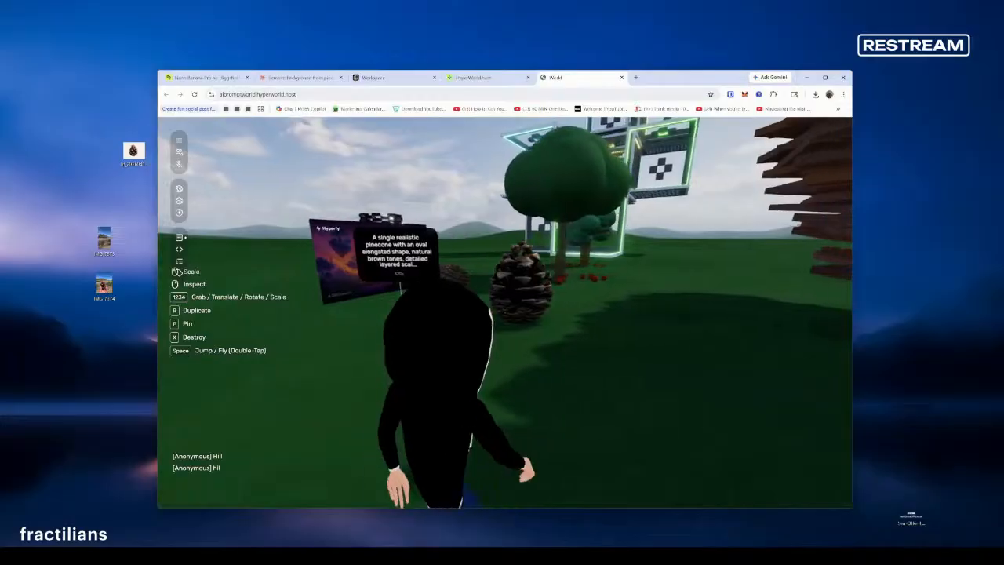
{"action": "key", "text": "w"}
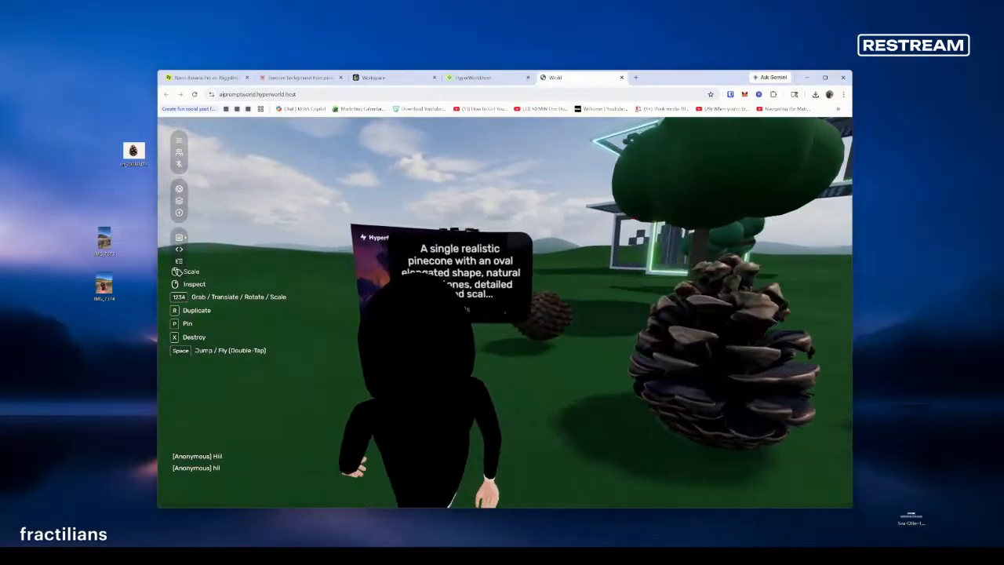
{"action": "key", "text": "a"}
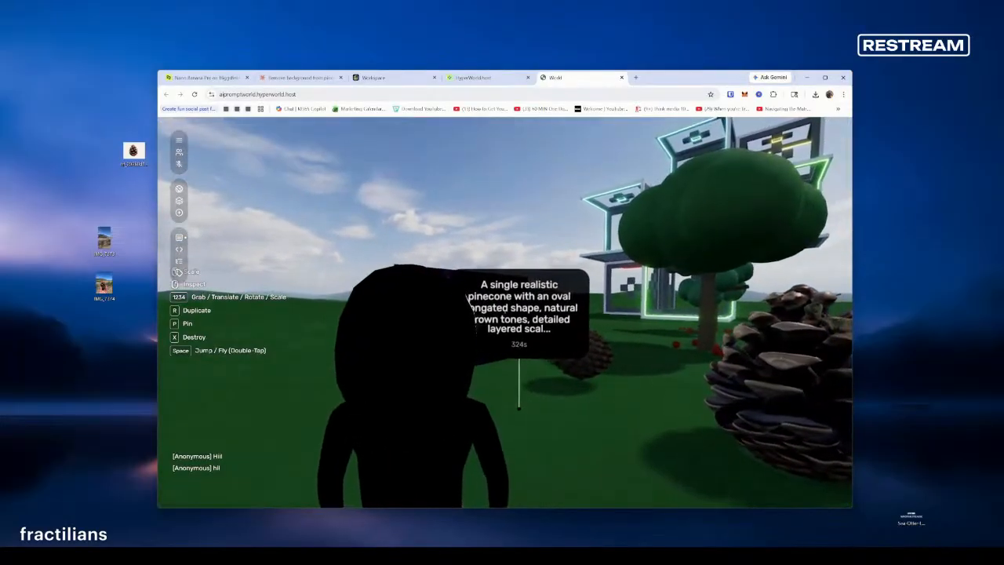
Step: Open the glowing pinecone's inspector, walk the avatar up to it and back away to observe the glow
{"action": "key", "text": "1"}
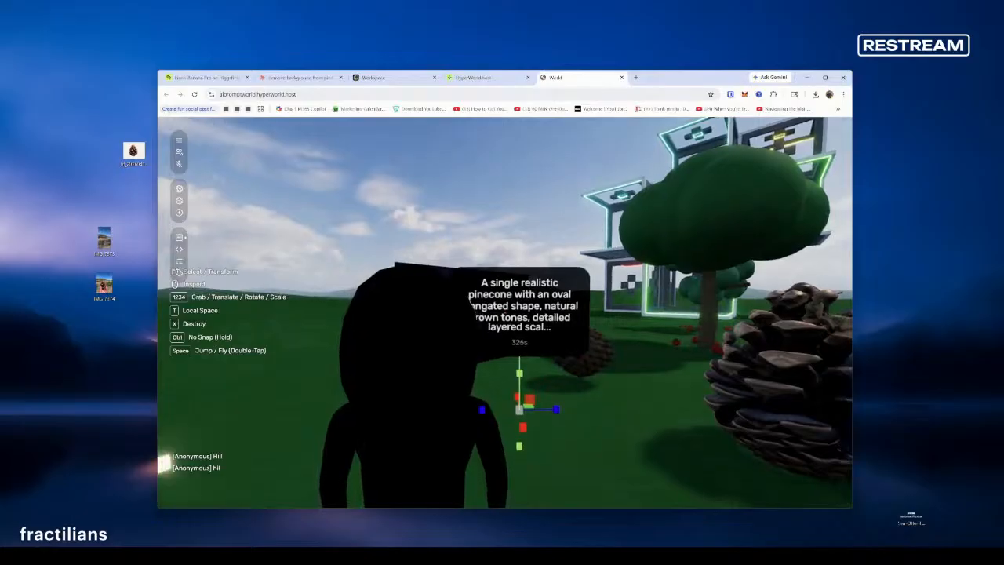
{"action": "right_click", "coordinate": [405, 313]}
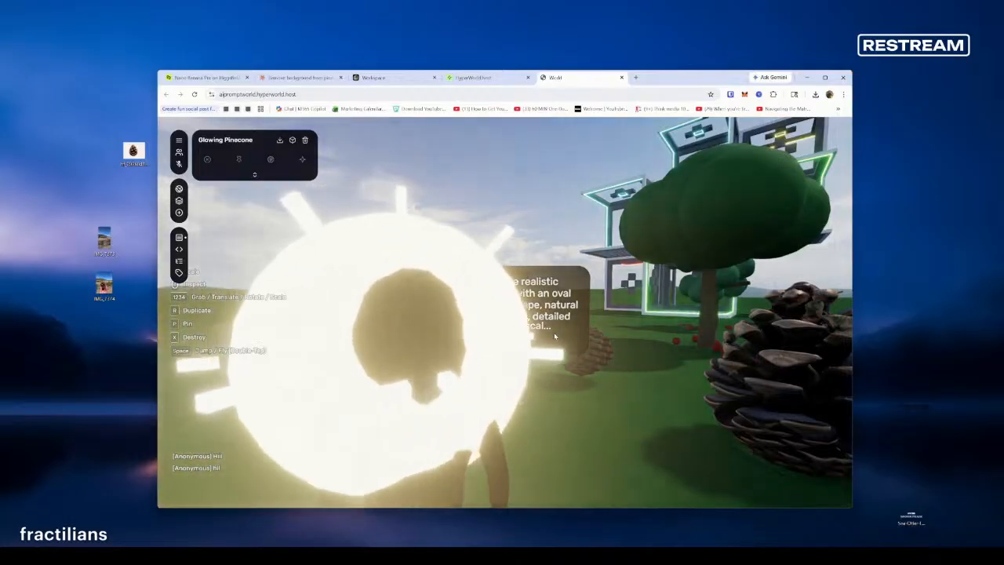
{"action": "left_click", "coordinate": [524, 374]}
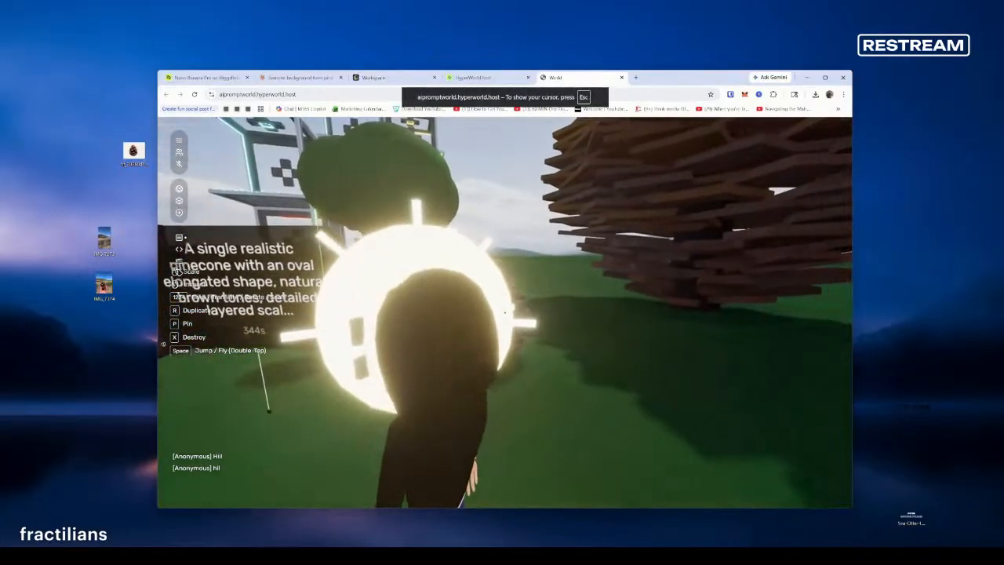
{"action": "key", "text": "w"}
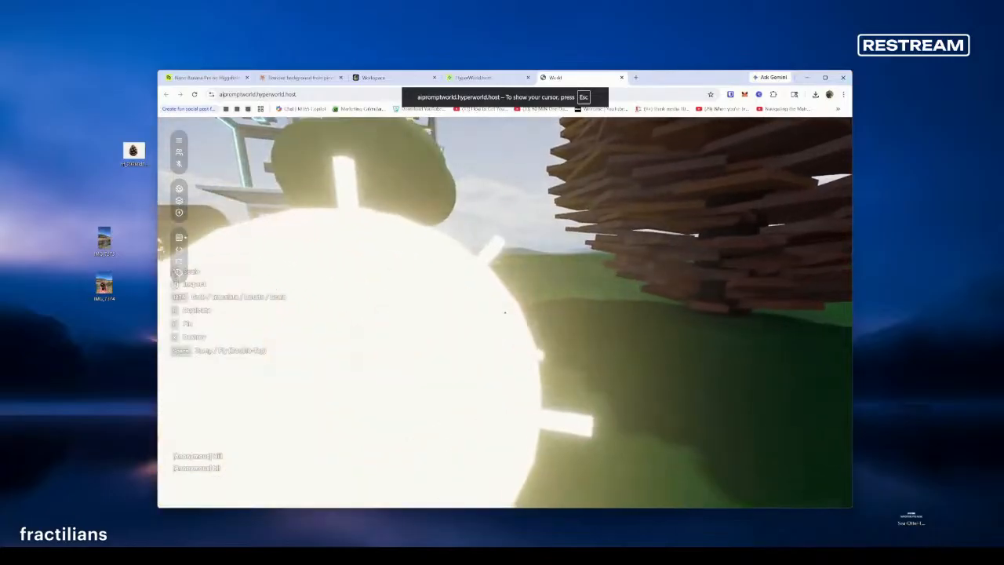
{"action": "key", "text": "s"}
{"action": "key", "text": "Escape"}
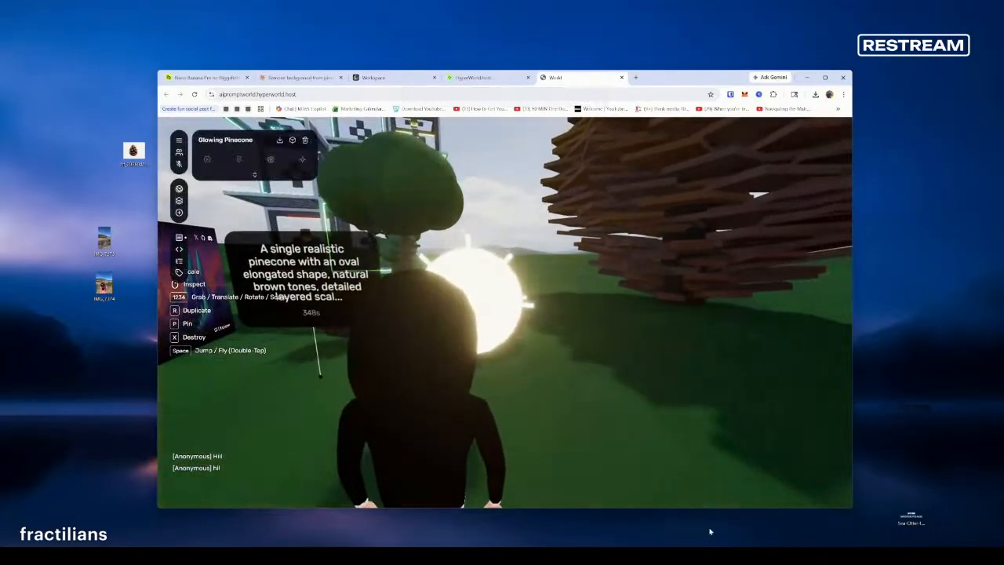
Step: Switch to Blender, open the hand-held pinecone photo IMG_7374 and shift the Blender window aside to compare the model with the source
{"action": "left_click", "coordinate": [708, 531]}
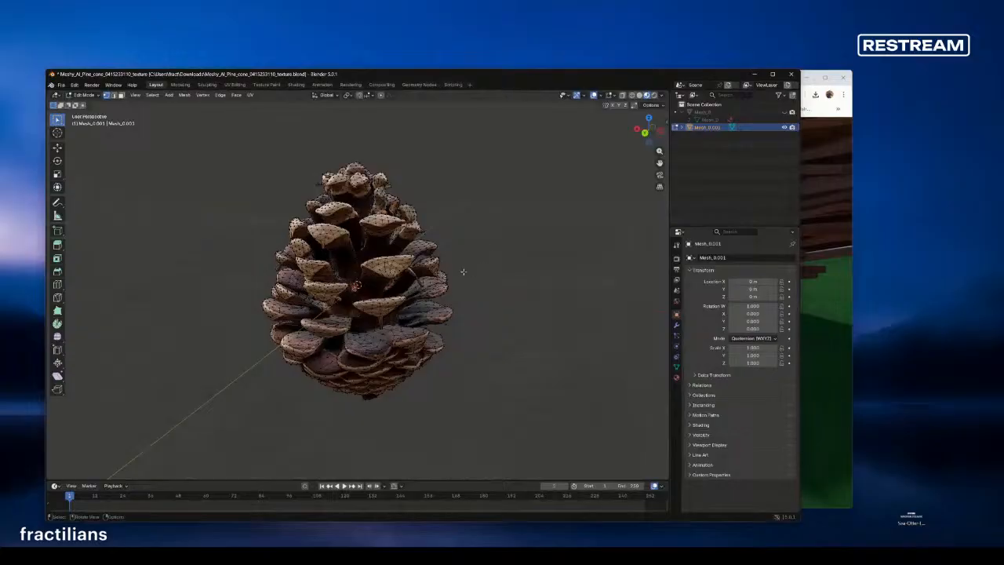
{"action": "left_click_drag", "start_coordinate": [380, 74], "coordinate": [492, 82]}
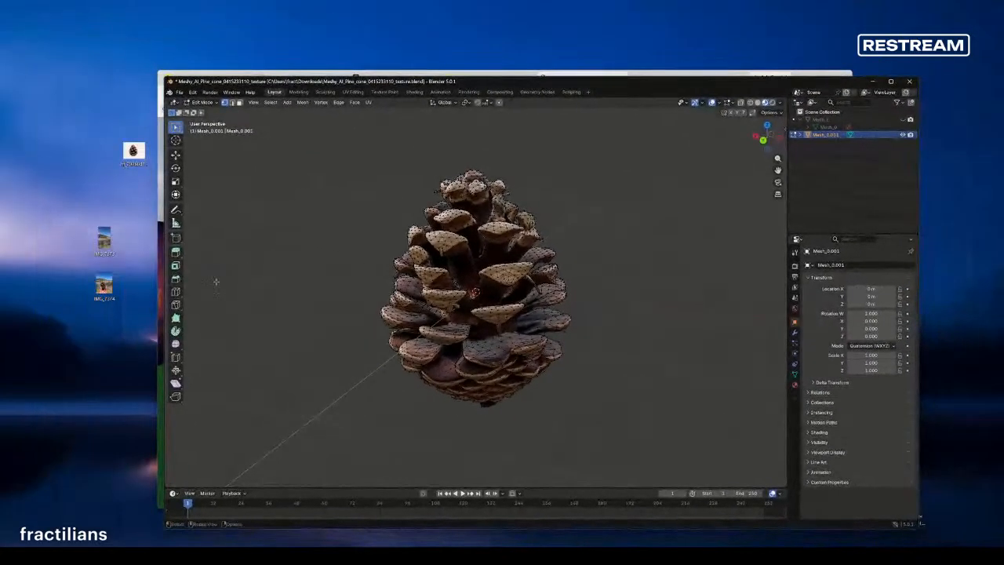
{"action": "left_click", "coordinate": [102, 287]}
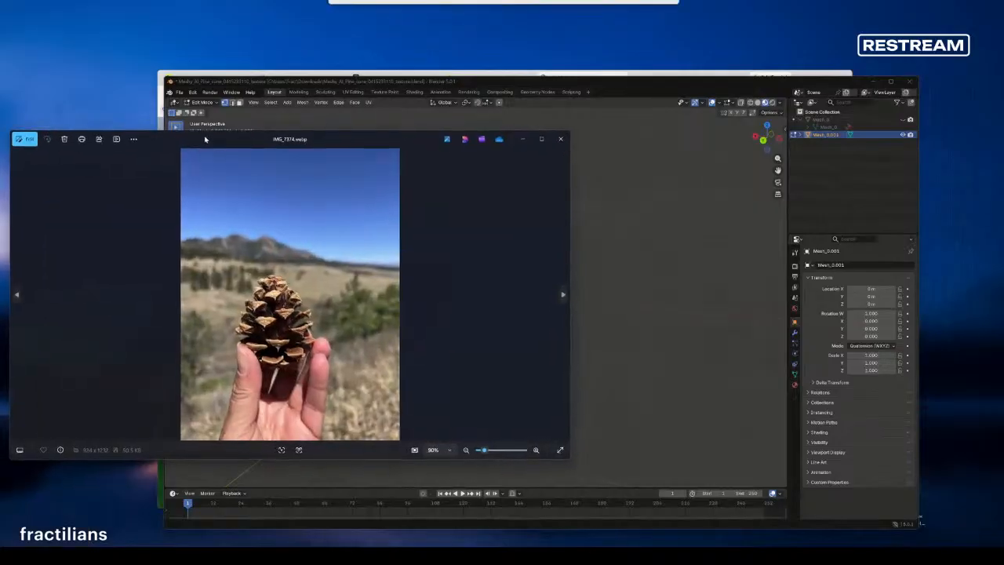
{"action": "left_click_drag", "start_coordinate": [508, 85], "coordinate": [571, 157]}
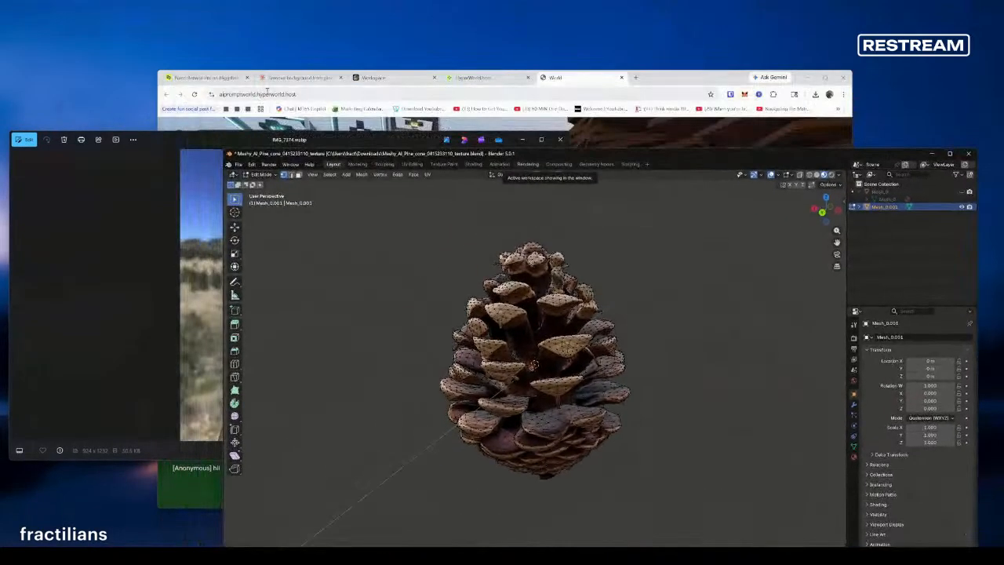
Step: Load the high-poly textured pine cone in the Meshy workspace and examine its scale details up close and from several angles
{"action": "left_click", "coordinate": [400, 78]}
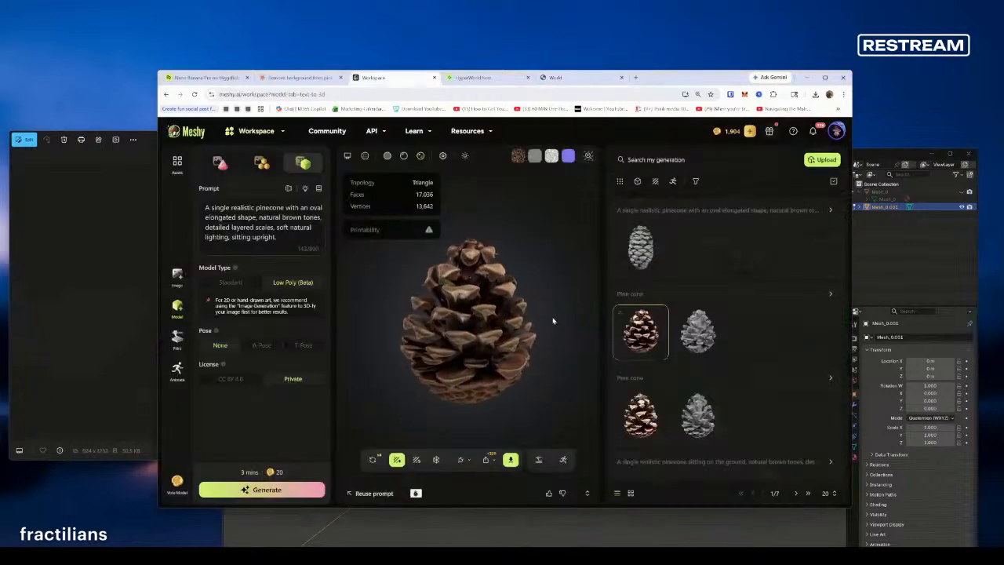
{"action": "left_click", "coordinate": [641, 420]}
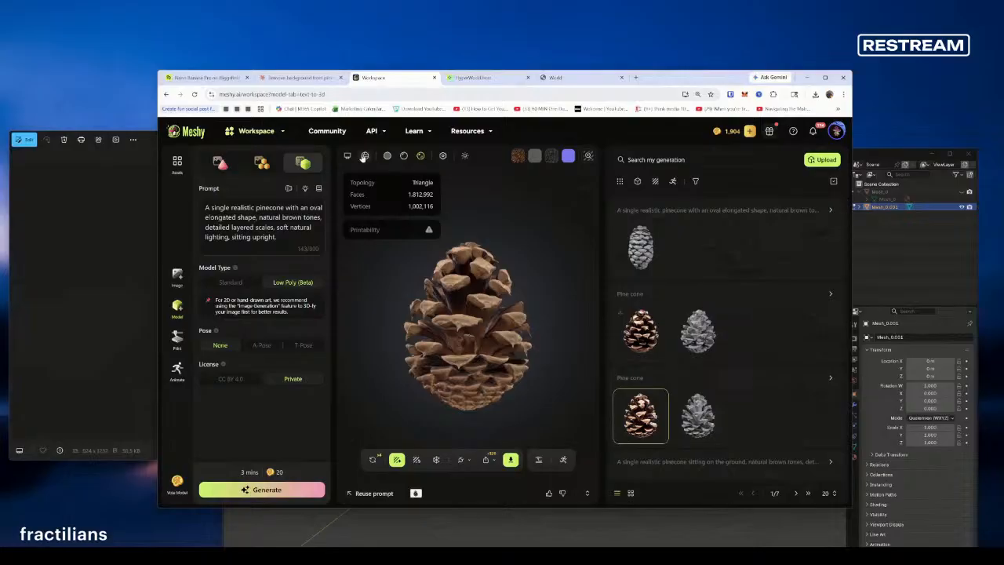
{"action": "scroll", "coordinate": [445, 311], "scroll_direction": "up", "scroll_amount": 10}
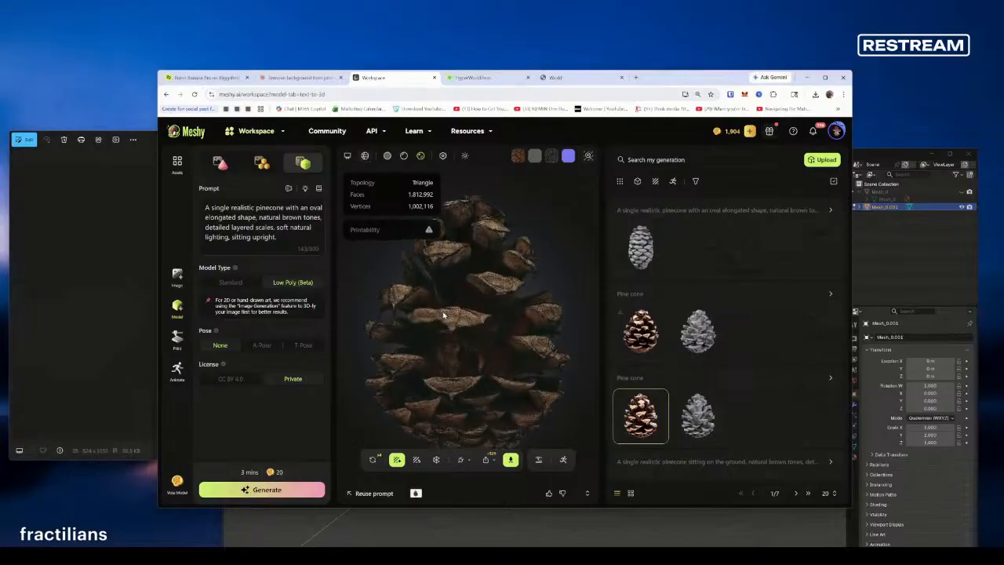
{"action": "scroll", "coordinate": [443, 316], "scroll_direction": "up", "scroll_amount": 5}
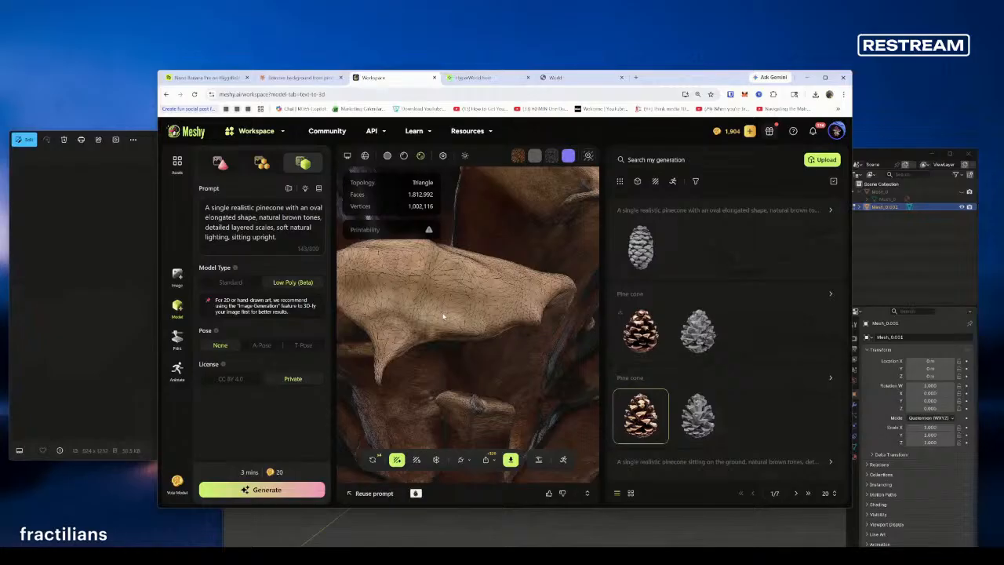
{"action": "scroll", "coordinate": [446, 317], "scroll_direction": "down", "scroll_amount": 8}
{"action": "scroll", "coordinate": [447, 318], "scroll_direction": "down", "scroll_amount": 6}
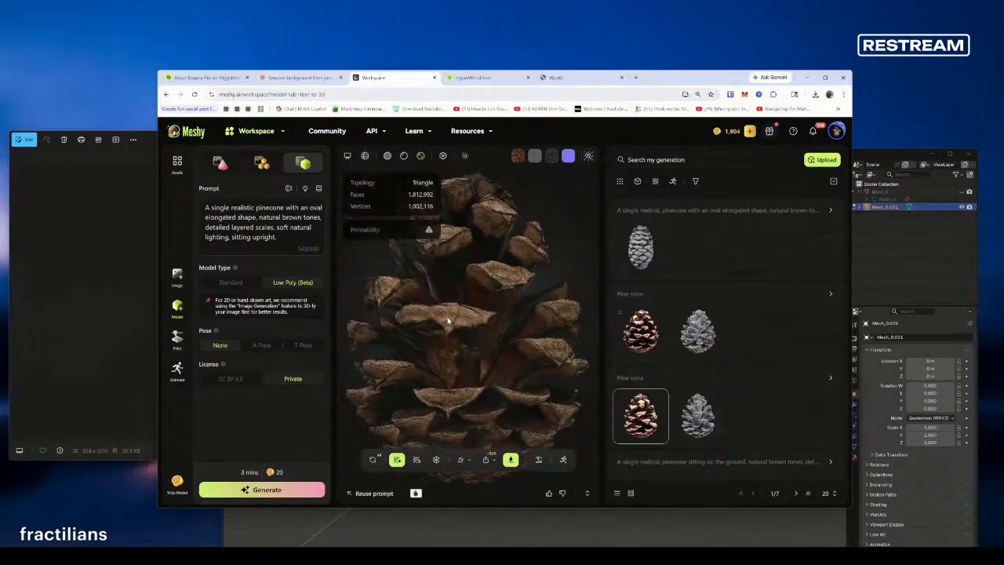
{"action": "left_click_drag", "start_coordinate": [451, 367], "coordinate": [540, 334]}
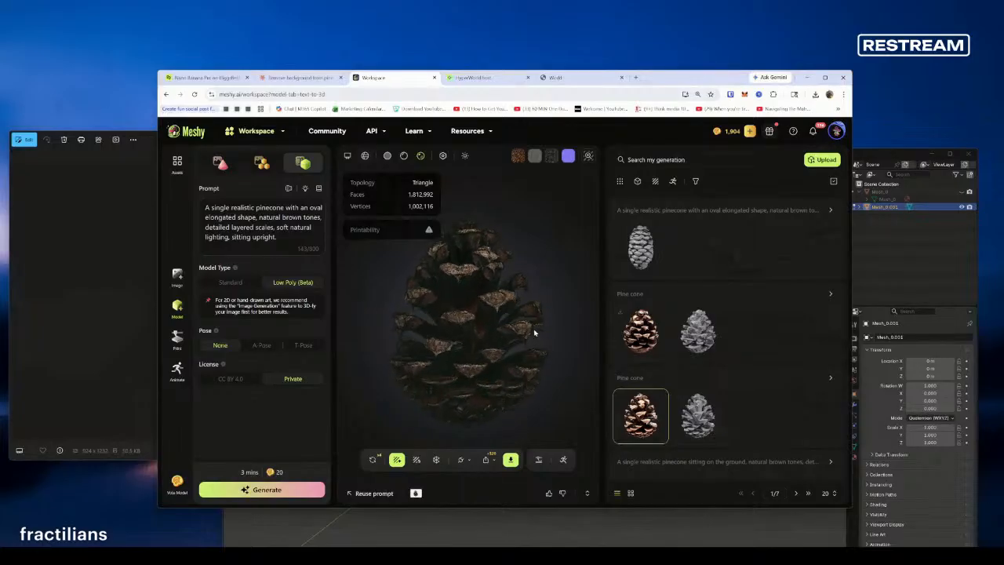
{"action": "left_click_drag", "start_coordinate": [495, 373], "coordinate": [503, 341]}
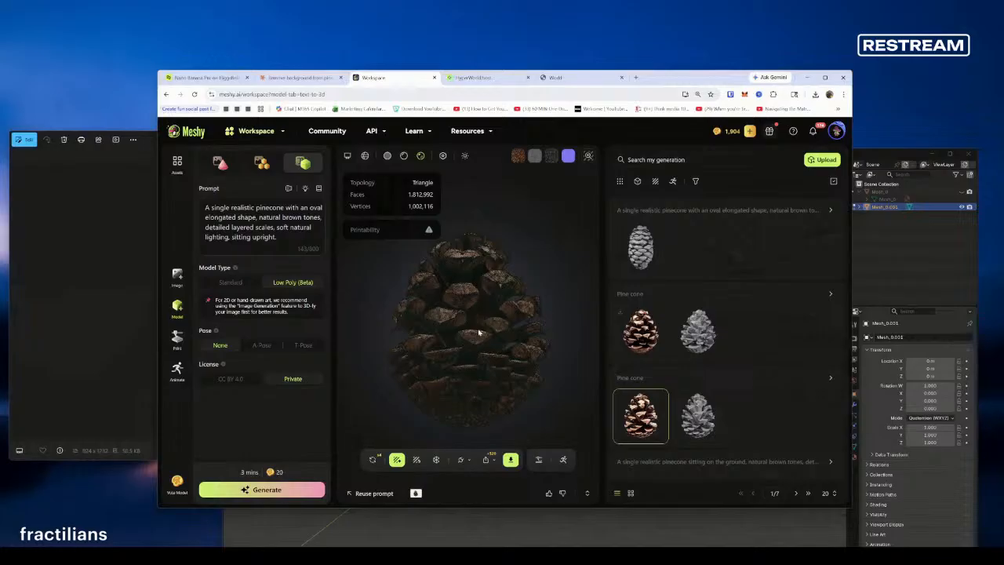
Step: View the untextured high-poly pine cone and the low-poly textured pine cone, rotating the latter for comparison
{"action": "left_click", "coordinate": [690, 414]}
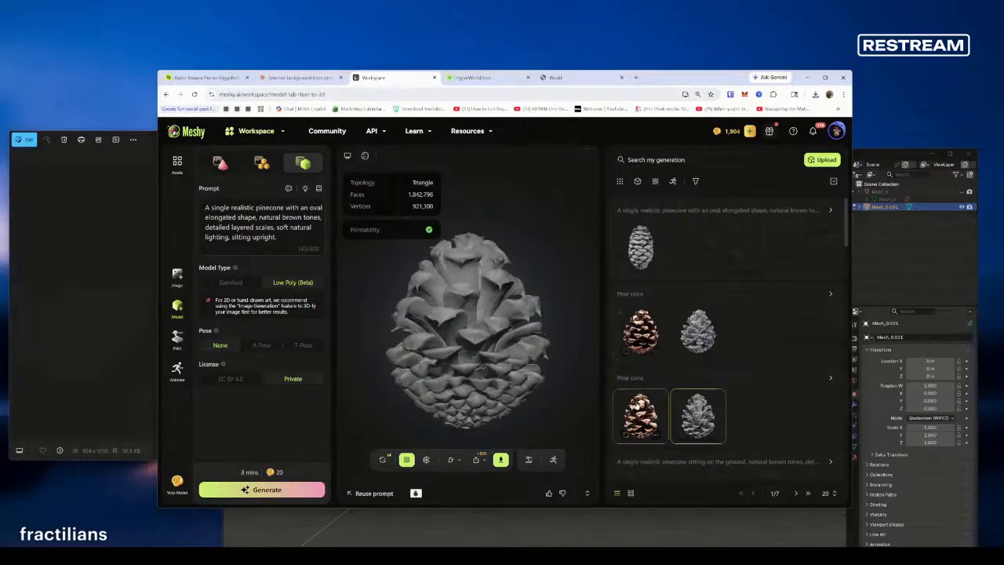
{"action": "left_click", "coordinate": [633, 333]}
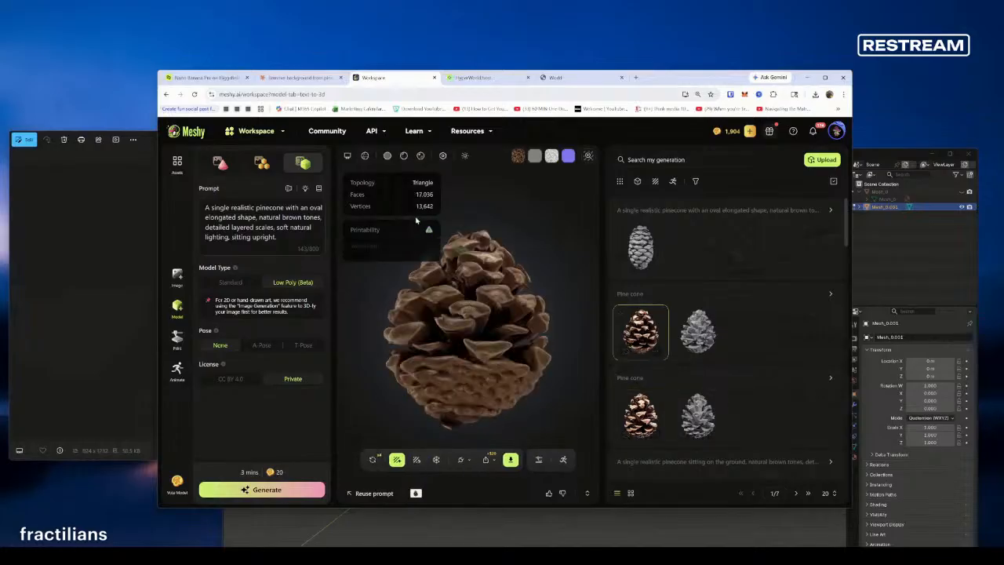
{"action": "left_click_drag", "start_coordinate": [461, 333], "coordinate": [570, 359]}
Step: Load the untextured elongated pinecone and generate its texture from the text prompt with Meshy 6
{"action": "left_click", "coordinate": [646, 245]}
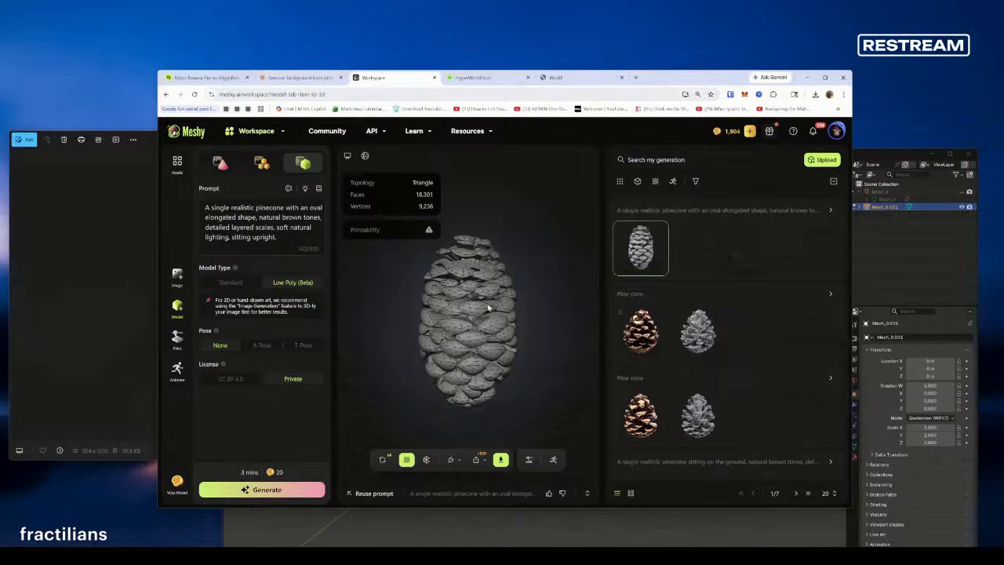
{"action": "left_click", "coordinate": [407, 464]}
{"action": "left_click", "coordinate": [422, 436]}
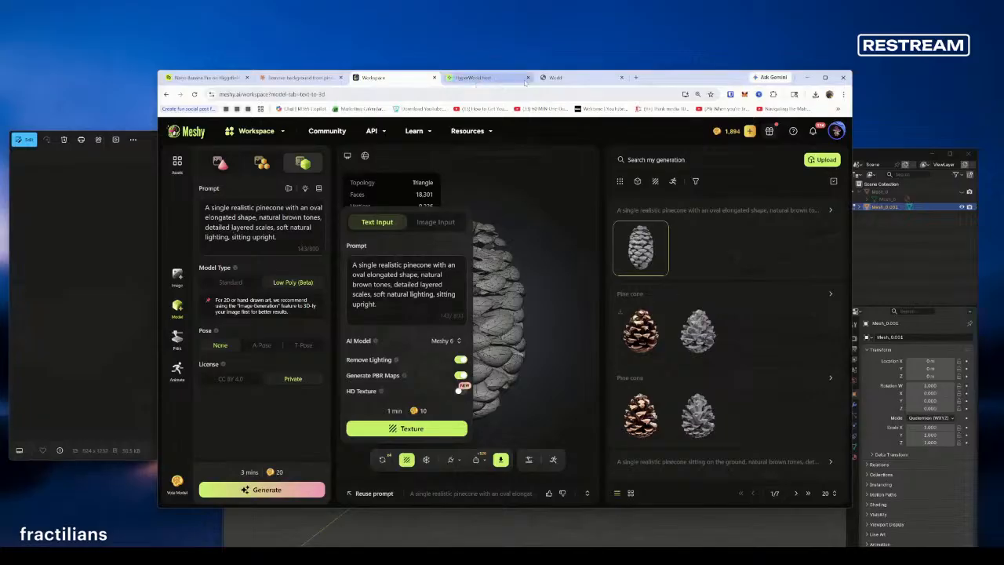
Step: Return to the Hyperfy world, approach the small newly generated bumpy pinecone and enlarge it with the scale gizmo
{"action": "left_click", "coordinate": [565, 79]}
{"action": "left_click", "coordinate": [499, 360]}
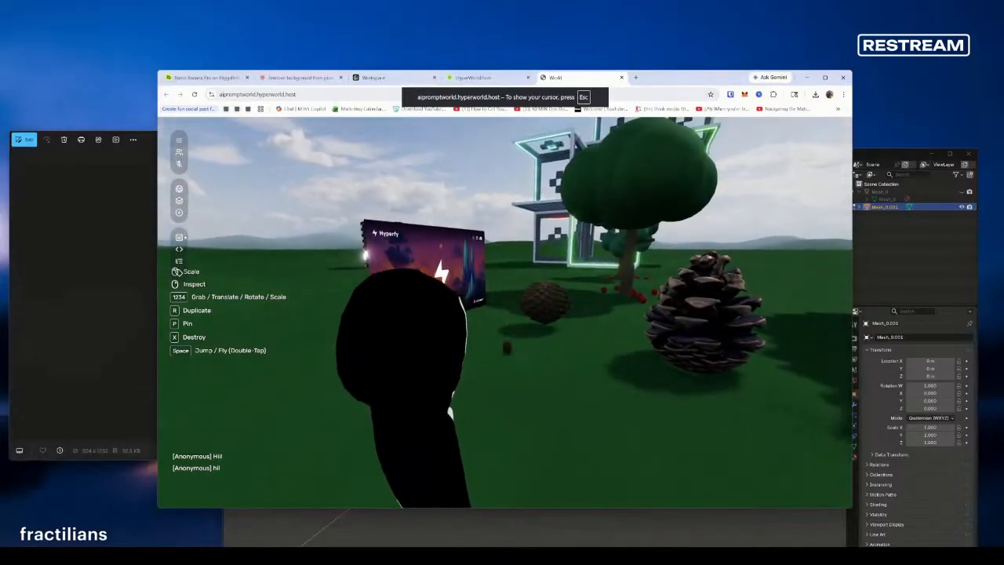
{"action": "scroll", "coordinate": [505, 312], "scroll_direction": "up", "scroll_amount": 3}
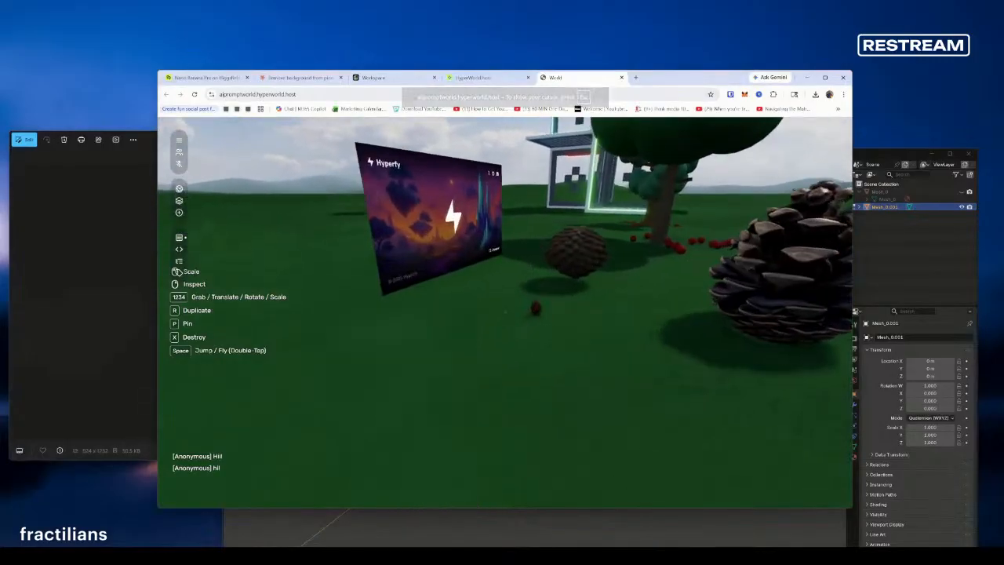
{"action": "key", "text": "w"}
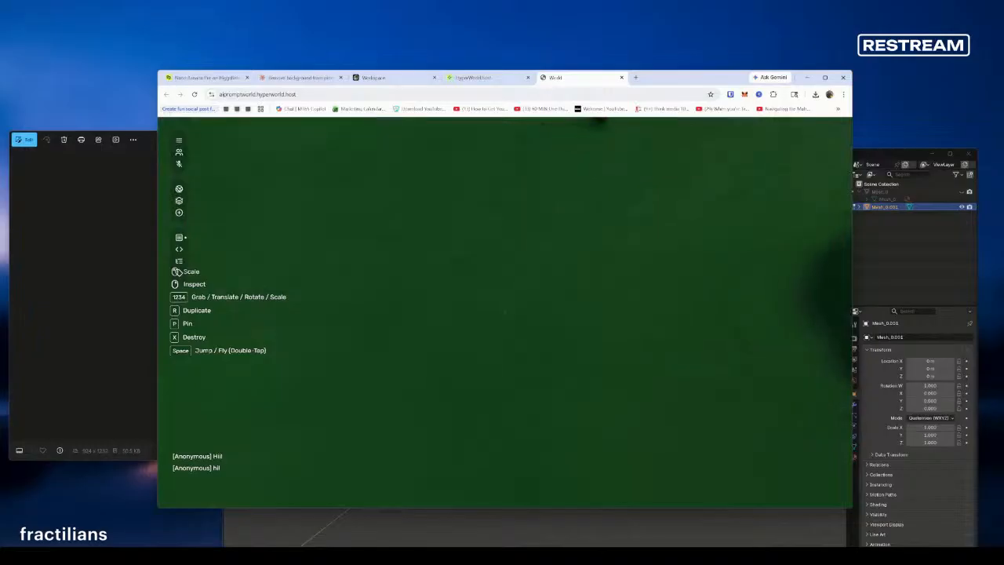
{"action": "key", "text": "w"}
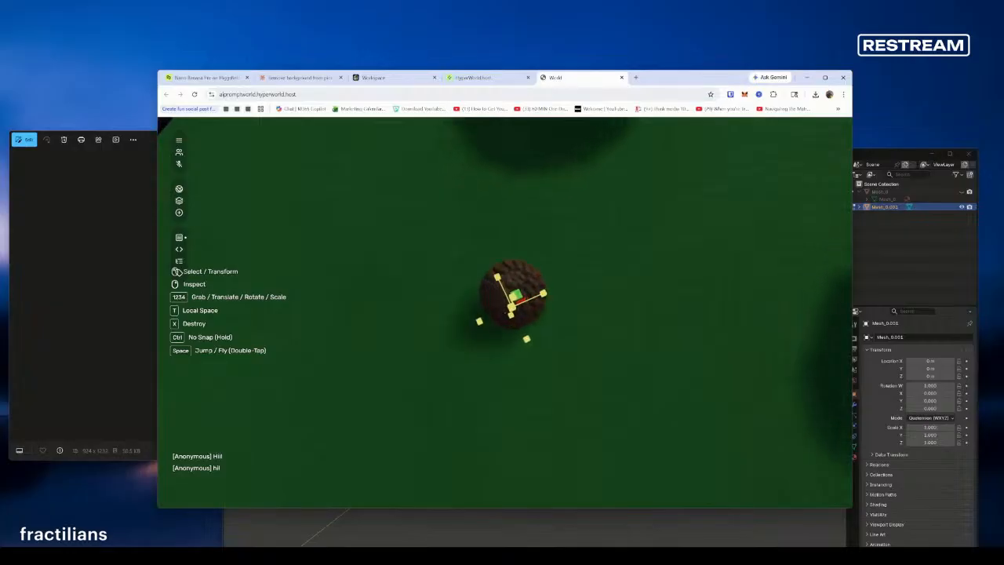
{"action": "key", "text": "w"}
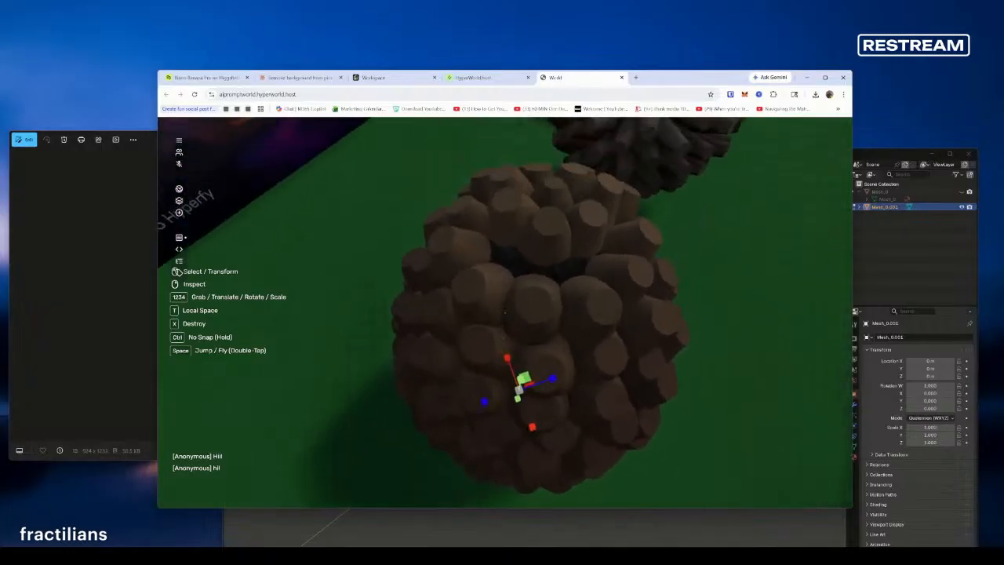
{"action": "key", "text": "w"}
{"action": "key", "text": "s"}
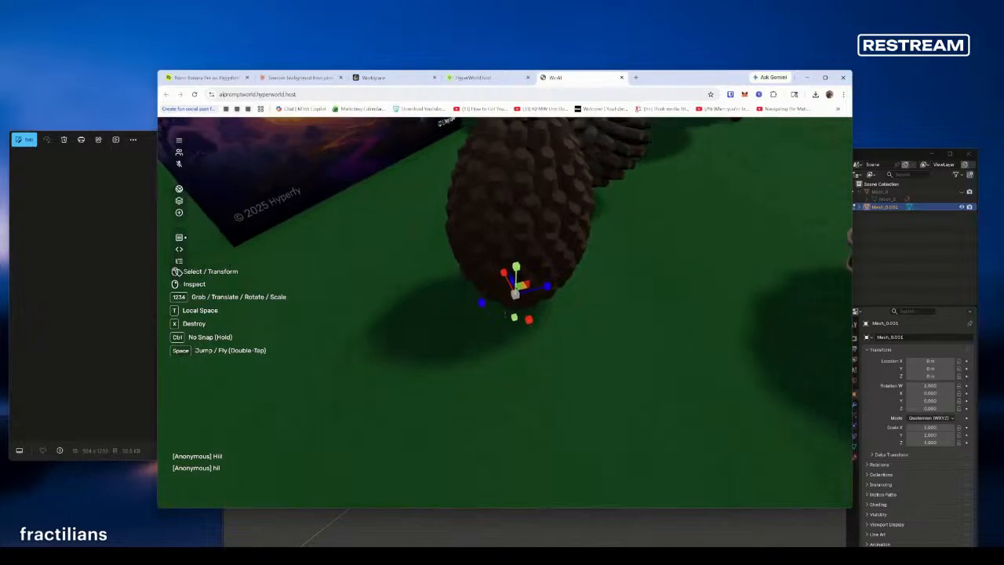
{"action": "key", "text": "w"}
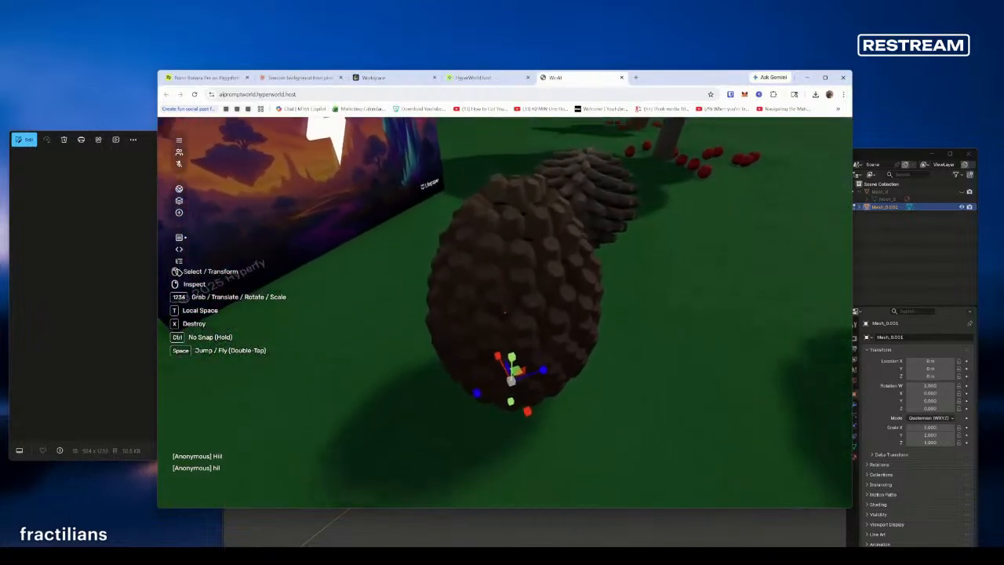
{"action": "left_click_drag", "start_coordinate": [505, 312], "coordinate": [508, 311]}
Step: Walk over to the giant layered pinecone, pull the camera back behind the avatar and compare all the pinecones side by side
{"action": "key", "text": "s"}
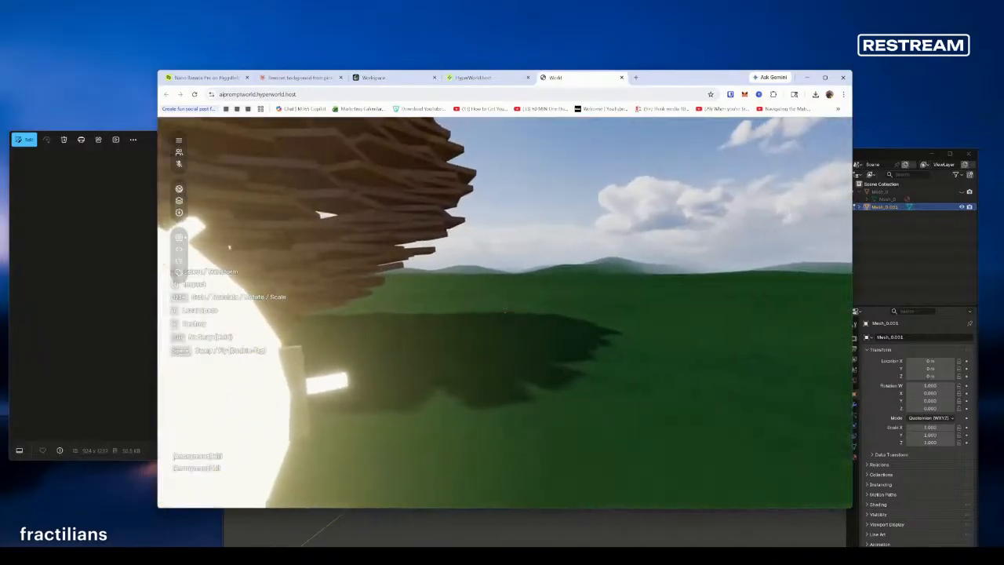
{"action": "key", "text": "w"}
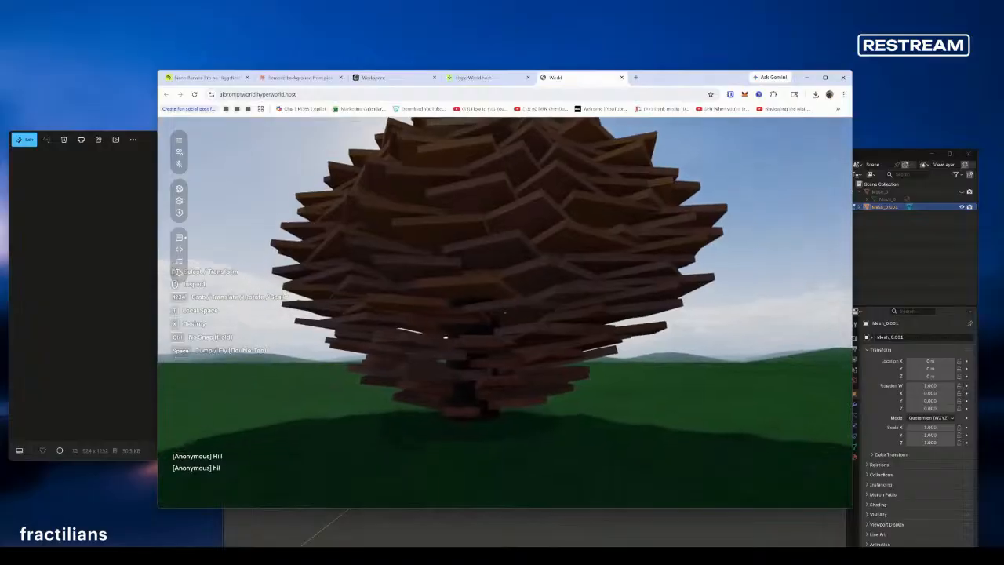
{"action": "key", "text": "w"}
{"action": "key", "text": "s"}
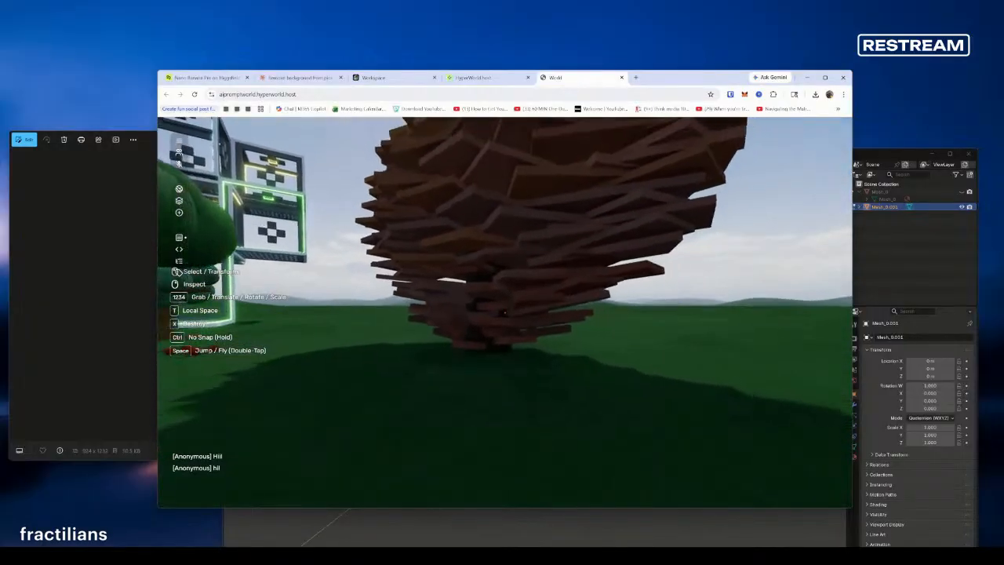
{"action": "scroll", "coordinate": [504, 313], "scroll_direction": "down", "scroll_amount": 3}
{"action": "scroll", "coordinate": [504, 313], "scroll_direction": "down", "scroll_amount": 3}
{"action": "key", "text": "a"}
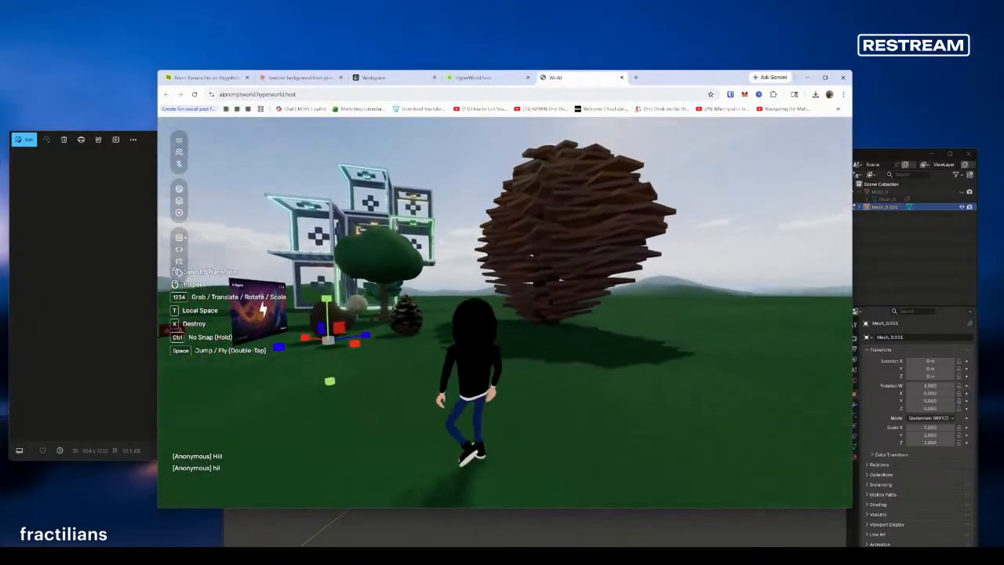
{"action": "key", "text": "w"}
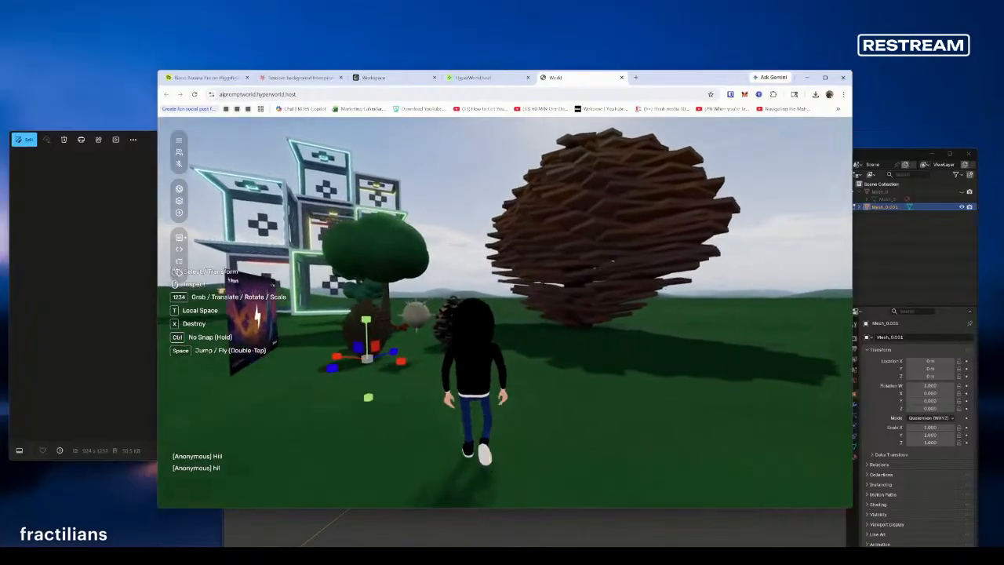
{"action": "key", "text": "Escape"}
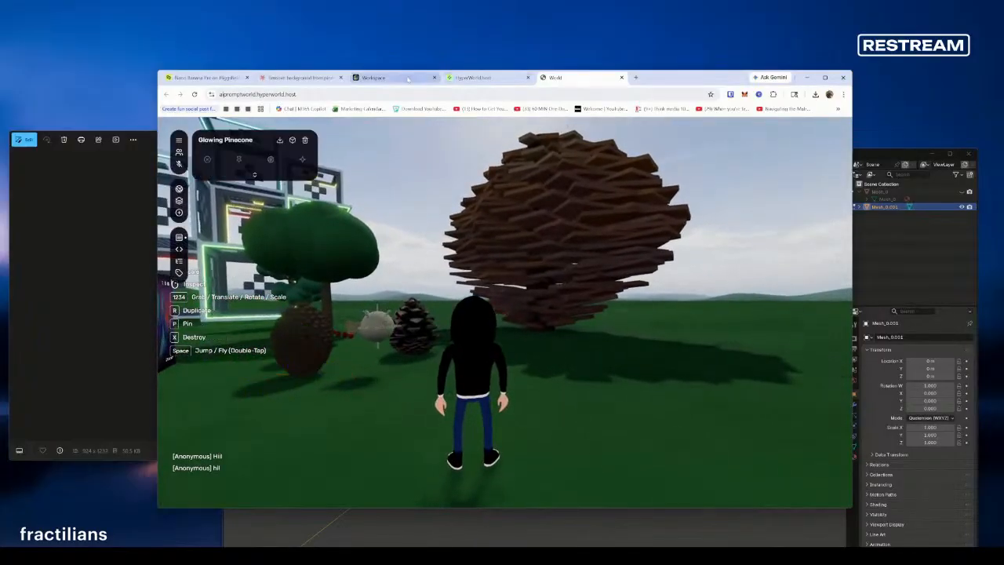
Step: Return to the Meshy workspace and load the low-poly textured pine cone
{"action": "left_click", "coordinate": [374, 76]}
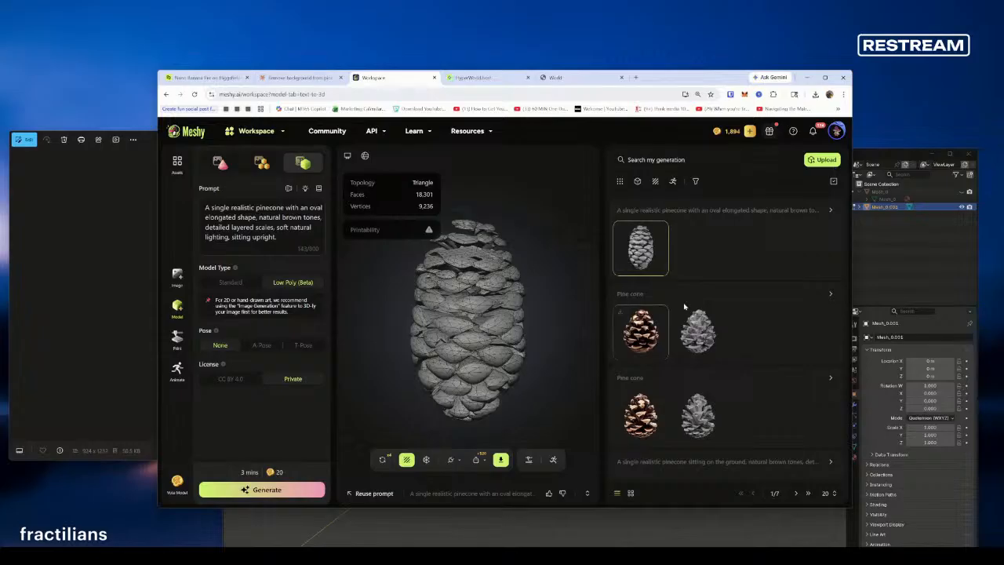
{"action": "left_click", "coordinate": [641, 337]}
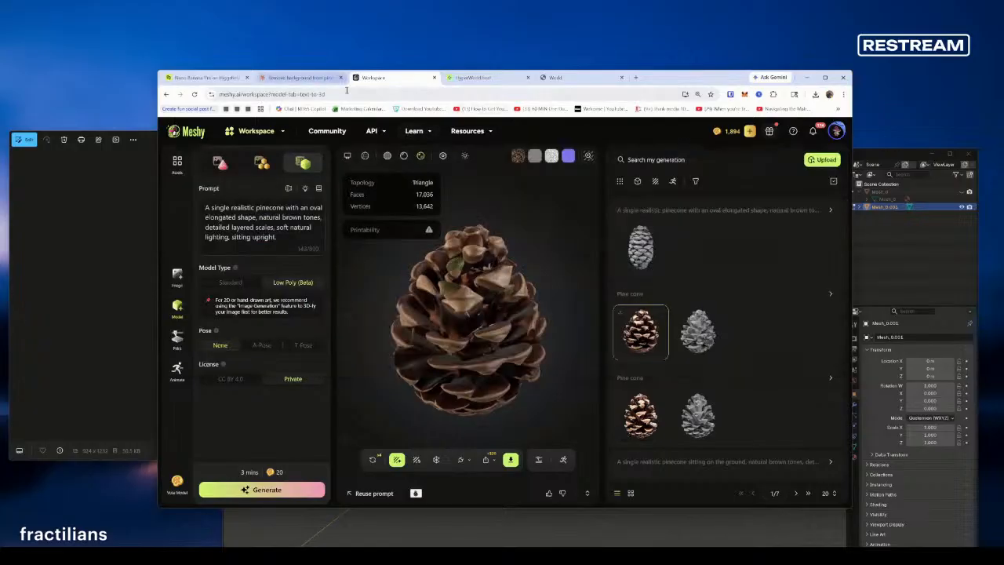
Step: Open the Higgsfield elongated pinecone on the pale grey background and use it to replace the source image in Meshy's Image to 3D
{"action": "left_click", "coordinate": [203, 77]}
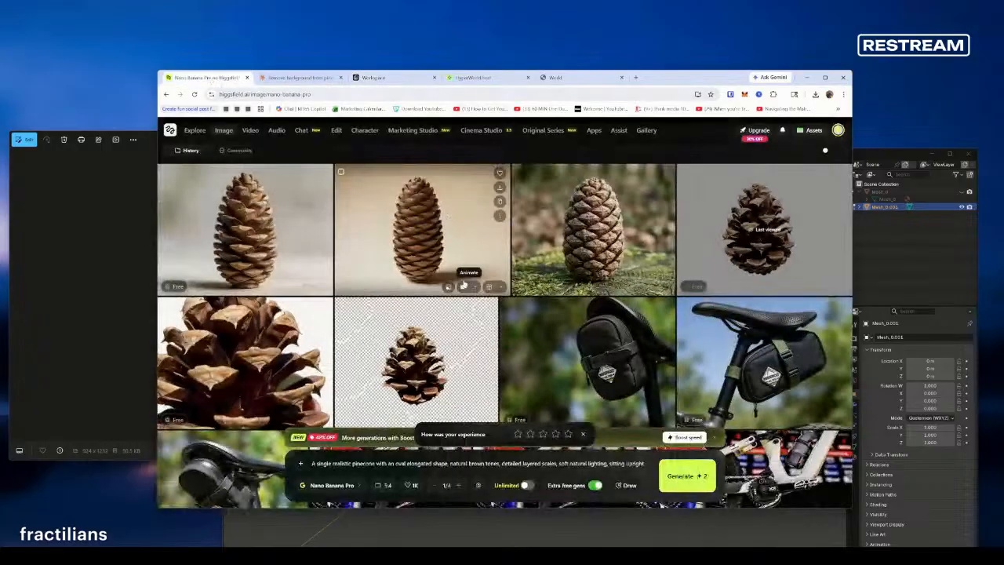
{"action": "left_click", "coordinate": [222, 234]}
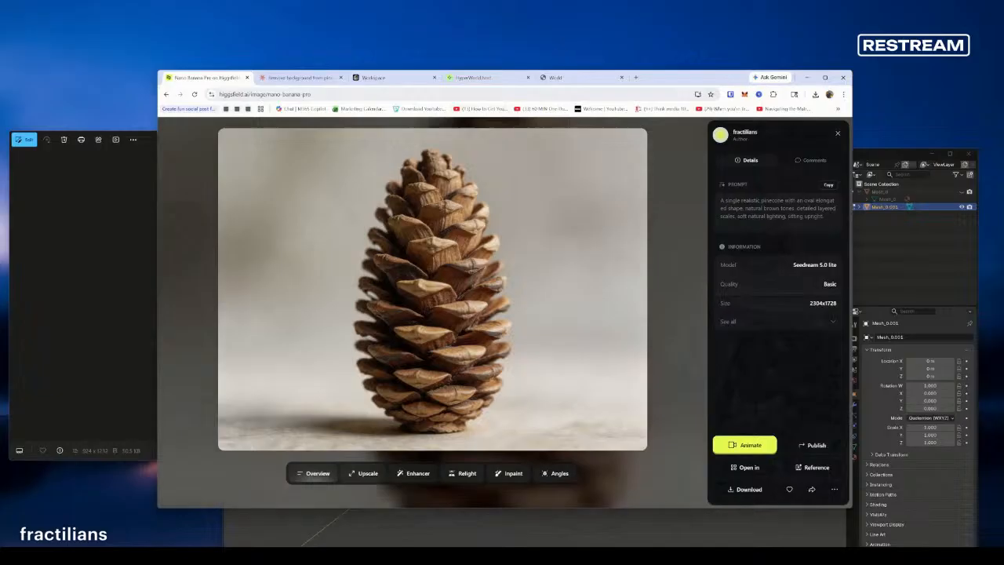
{"action": "left_click", "coordinate": [410, 79]}
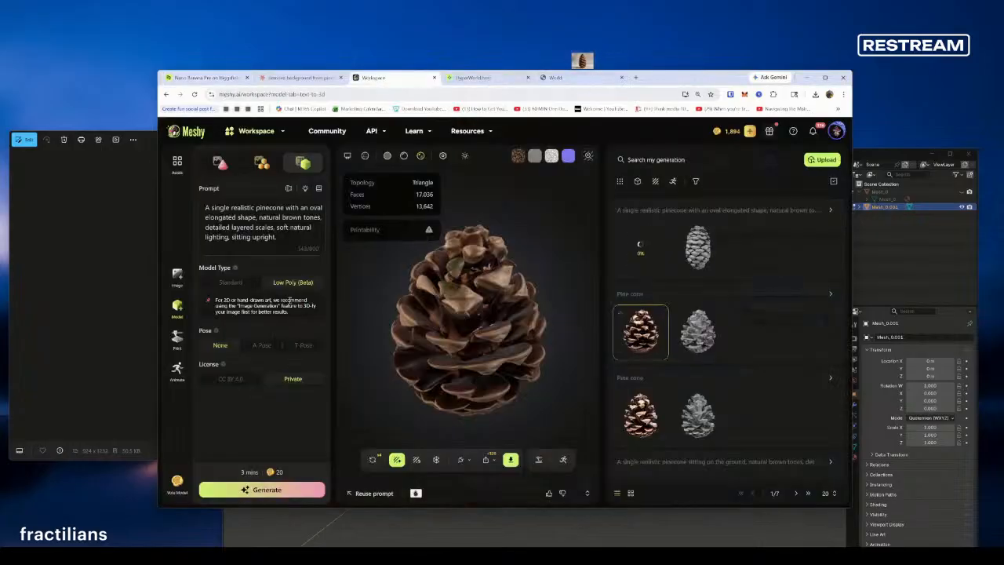
{"action": "left_click", "coordinate": [266, 163]}
{"action": "mouse_move", "coordinate": [277, 137]}
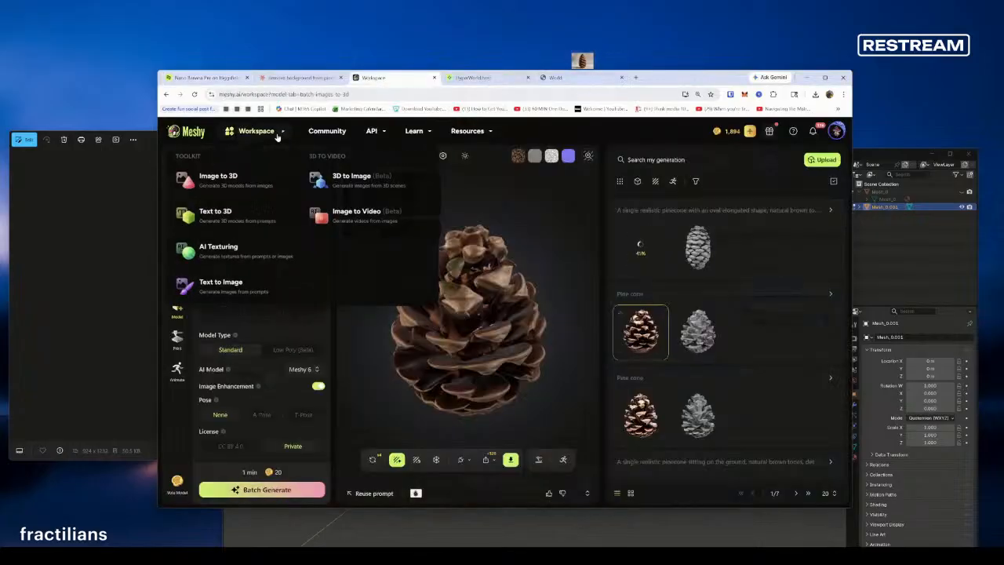
{"action": "left_click", "coordinate": [235, 179]}
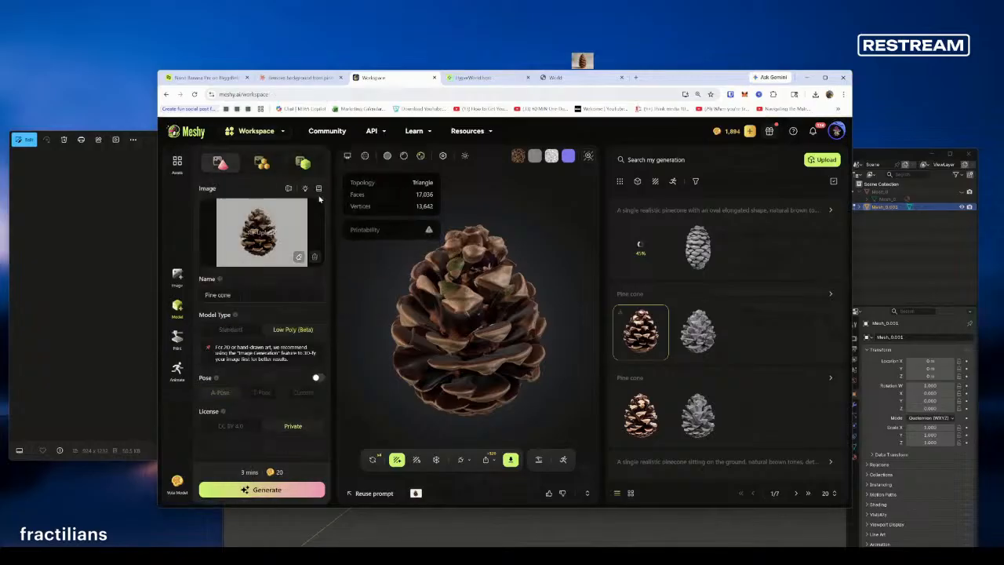
{"action": "left_click", "coordinate": [314, 257]}
{"action": "left_click_drag", "start_coordinate": [593, 77], "coordinate": [269, 226]}
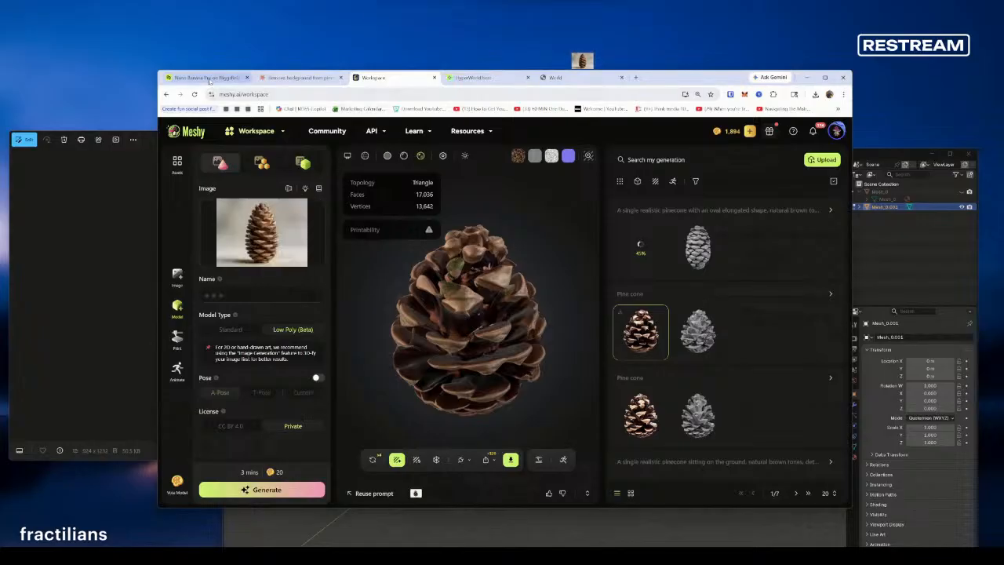
Step: Close the enlarged pinecone image in Higgsfield, check the list of hosted worlds and look in on the Hyperfy world
{"action": "left_click", "coordinate": [207, 78]}
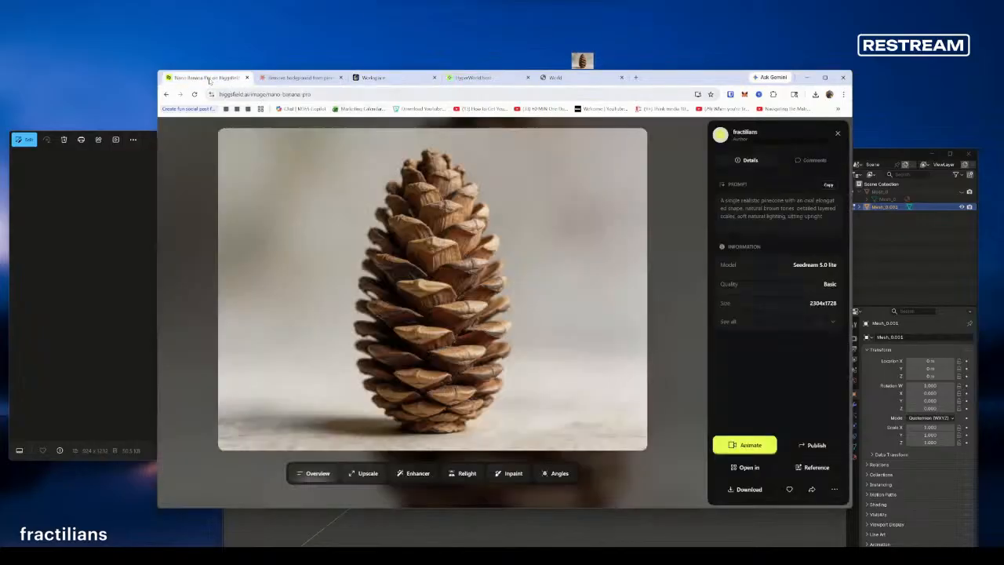
{"action": "left_click", "coordinate": [837, 134]}
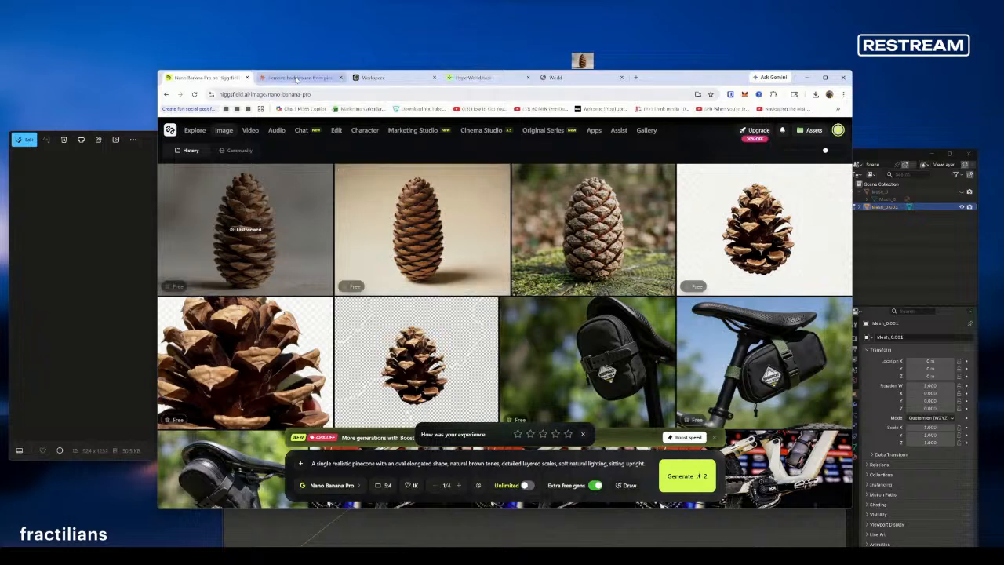
{"action": "mouse_move", "coordinate": [482, 88]}
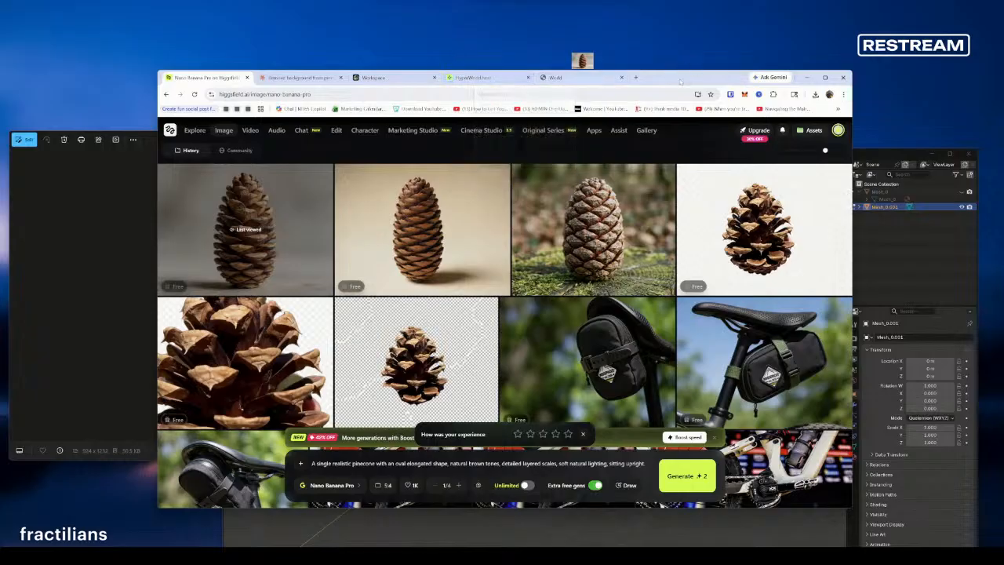
{"action": "left_click", "coordinate": [311, 82]}
{"action": "left_click", "coordinate": [479, 78]}
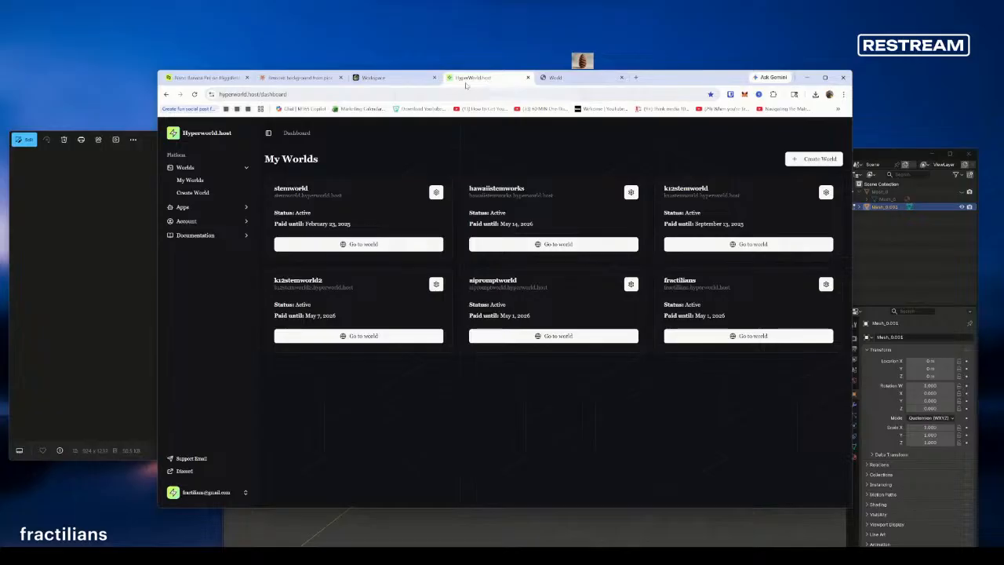
{"action": "left_click", "coordinate": [556, 78]}
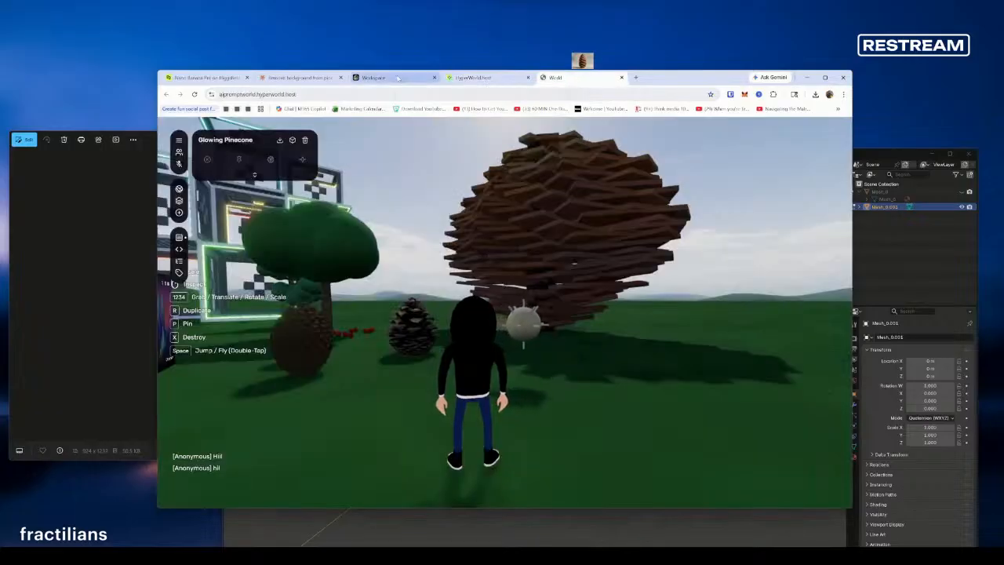
Step: Return to Meshy and generate the private low-poly Solitary Pine Cone model from the elongated pinecone image
{"action": "left_click", "coordinate": [397, 78]}
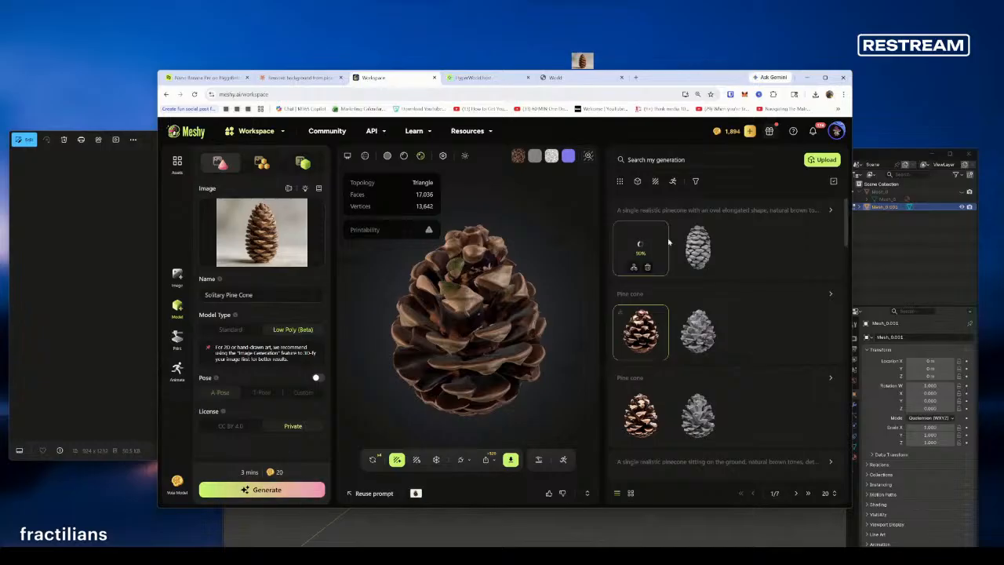
{"action": "left_click", "coordinate": [267, 490]}
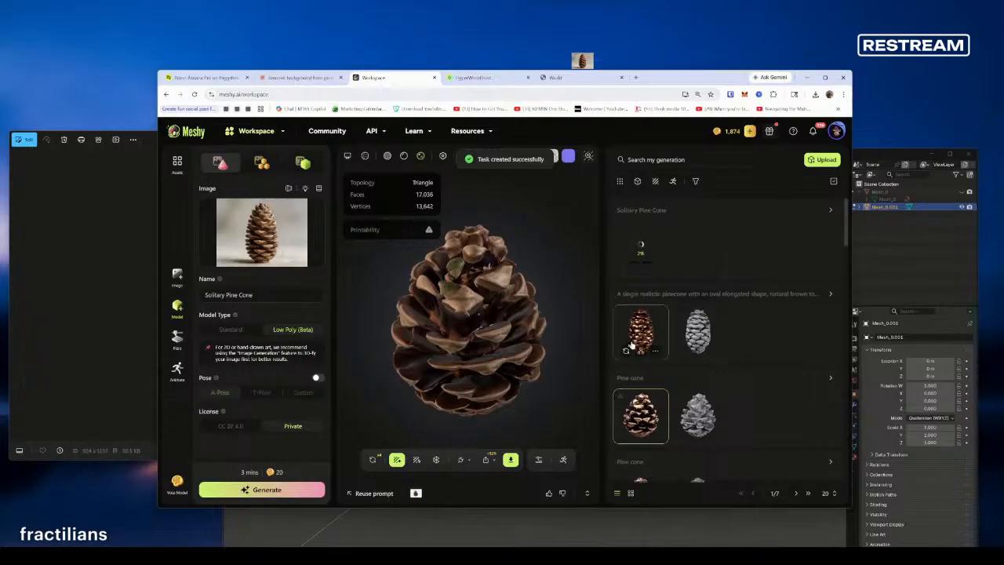
Step: Load the textured elongated pinecone made from the text prompt, examine it up close from several sides and compare it with the Higgsfield images
{"action": "left_click", "coordinate": [648, 329]}
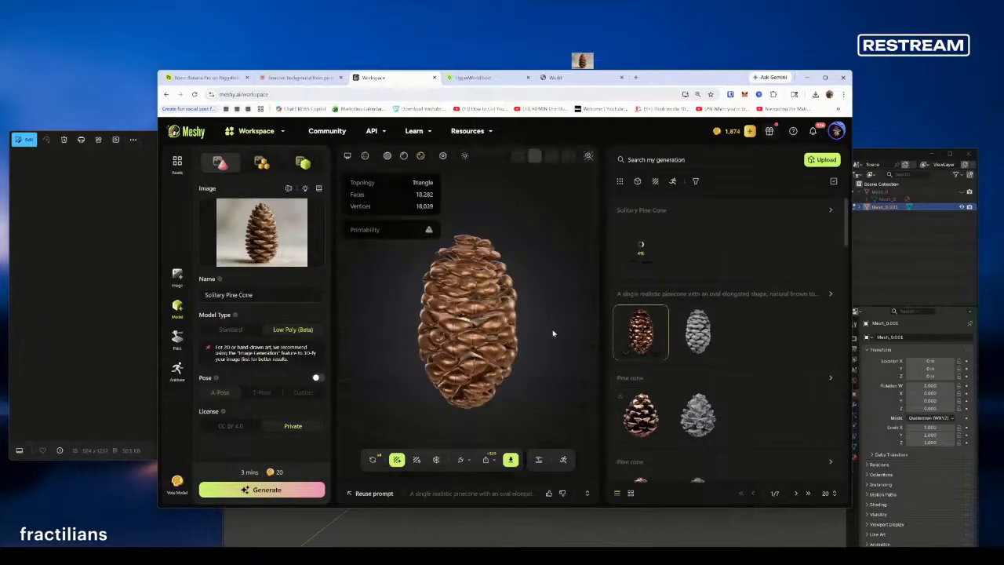
{"action": "left_click_drag", "start_coordinate": [549, 335], "coordinate": [510, 331]}
{"action": "scroll", "coordinate": [460, 324], "scroll_direction": "up", "scroll_amount": 3}
{"action": "scroll", "coordinate": [458, 324], "scroll_direction": "up", "scroll_amount": 2}
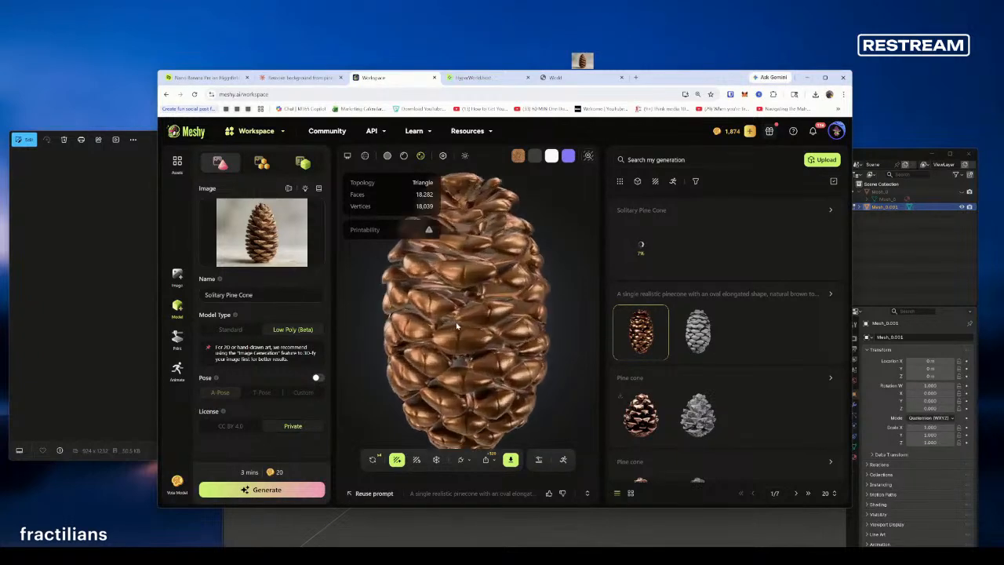
{"action": "left_click_drag", "start_coordinate": [418, 322], "coordinate": [573, 335]}
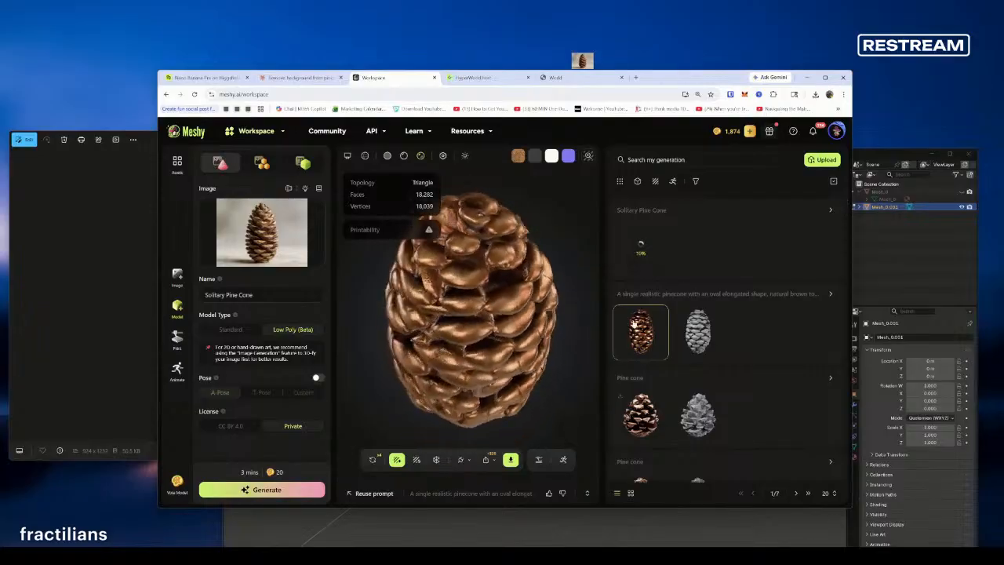
{"action": "scroll", "coordinate": [507, 324], "scroll_direction": "down", "scroll_amount": 3}
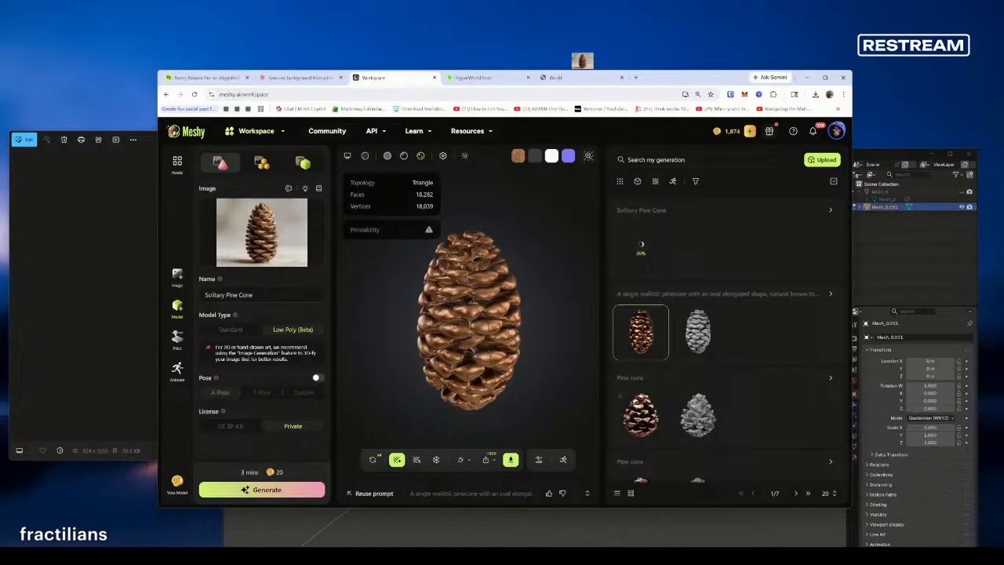
{"action": "left_click", "coordinate": [212, 78]}
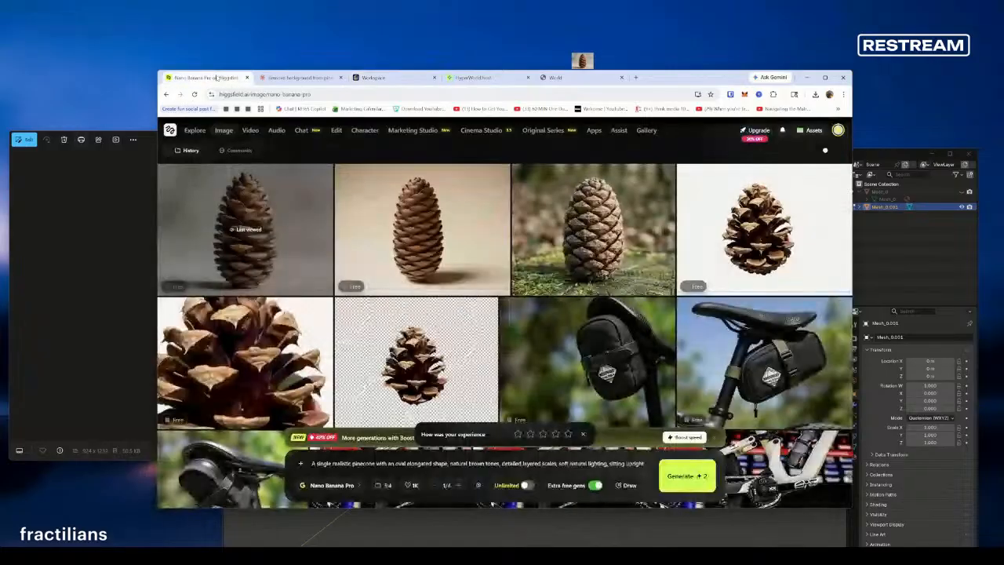
{"action": "left_click", "coordinate": [427, 79]}
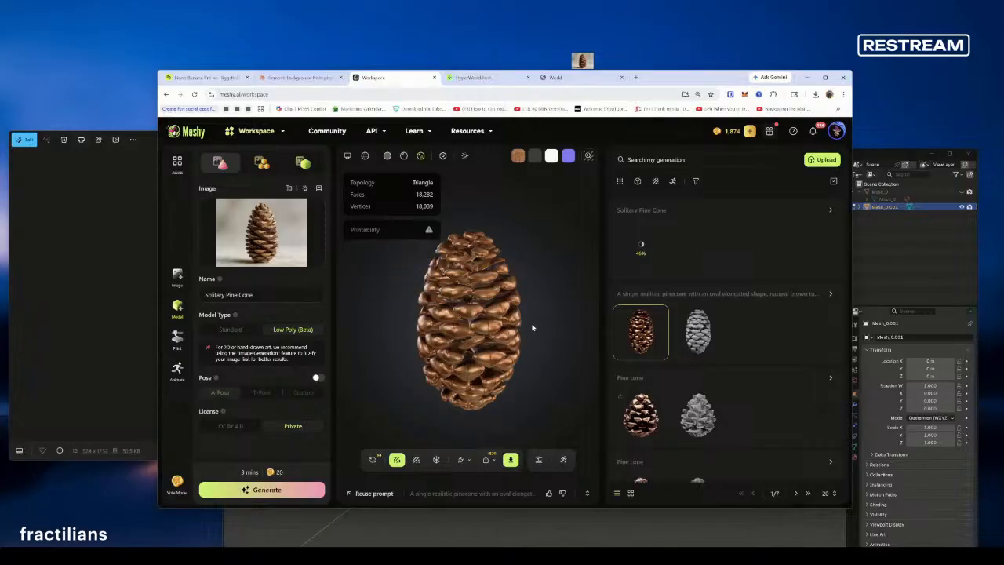
Step: Switch back to the Hyperfy world and view the glowing spiked pinecone beside the avatar
{"action": "left_click", "coordinate": [555, 77]}
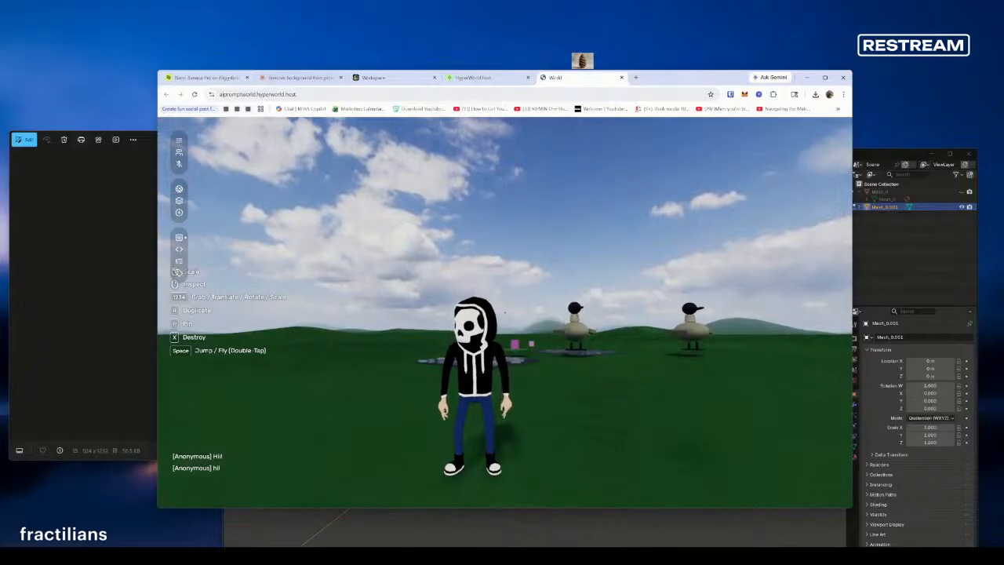
{"action": "key", "text": "Escape"}
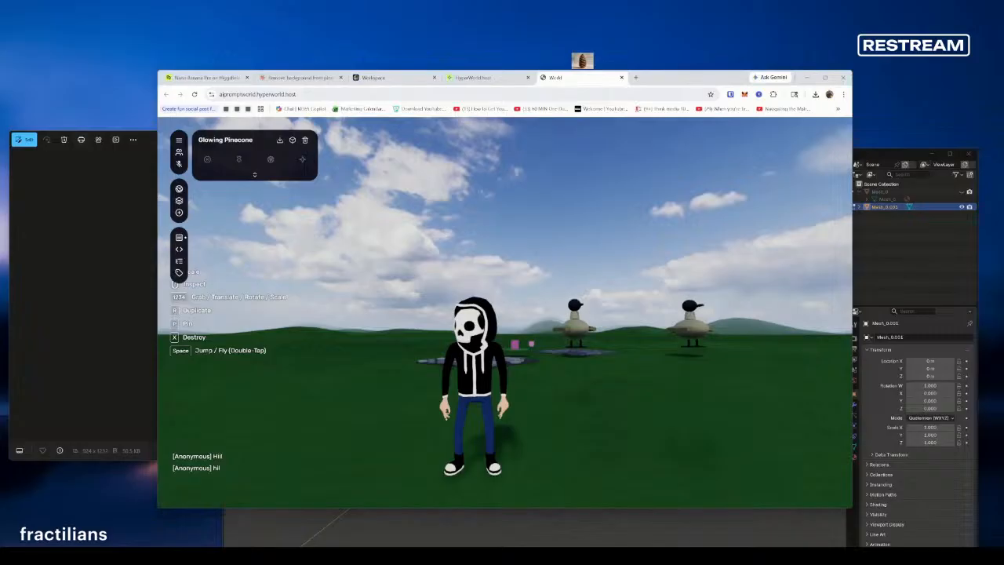
{"action": "left_click", "coordinate": [482, 413]}
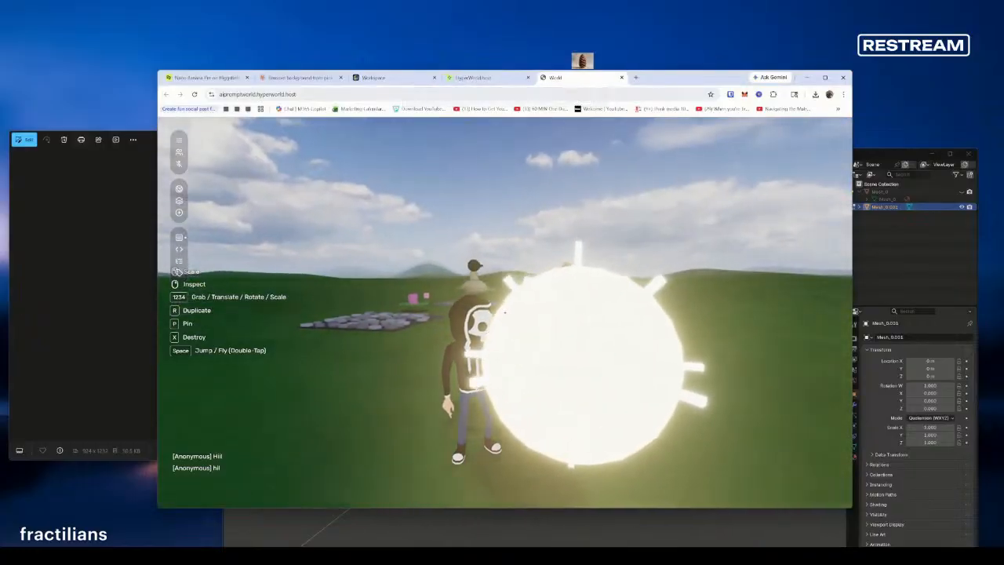
{"action": "key", "text": "Escape"}
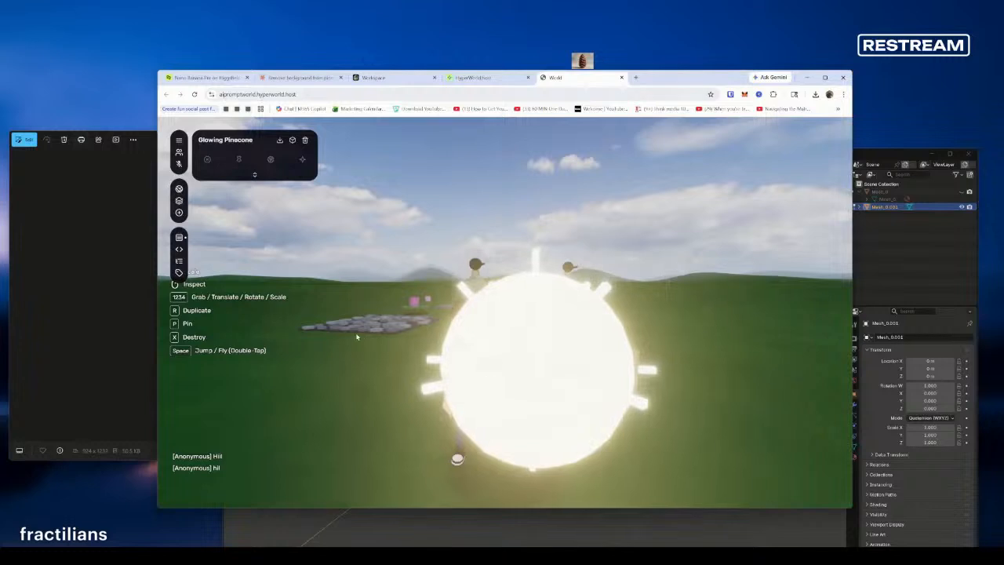